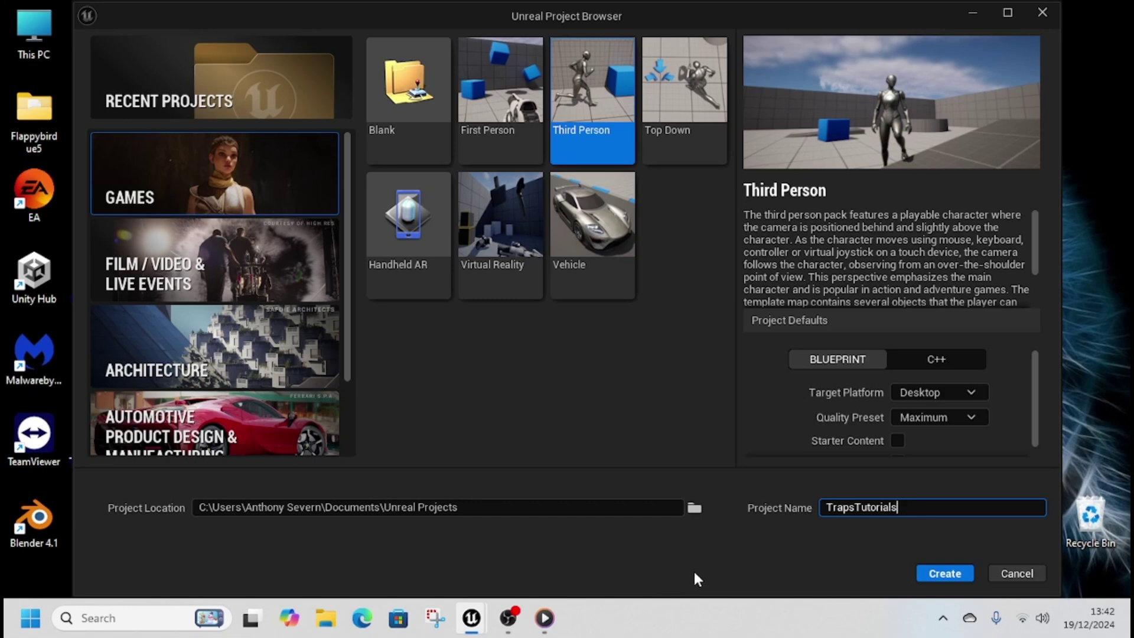
- Create the TrapsTutorials project from the Third Person template and open its ThirdPerson Blueprints content folder
{"action": "left_click", "coordinate": [952, 576]}
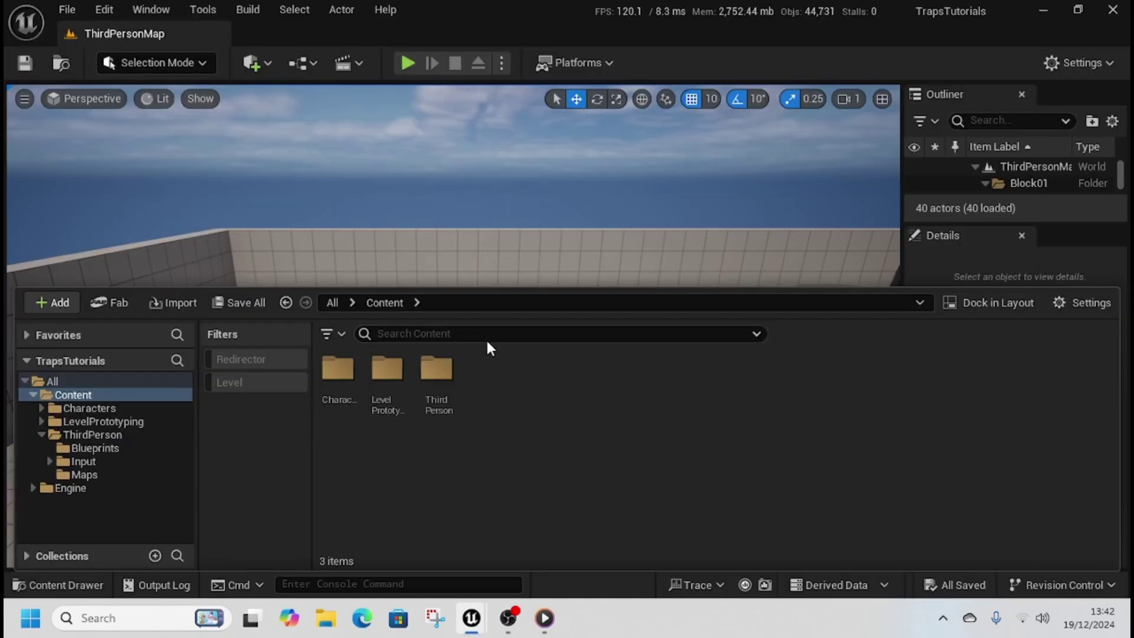
{"action": "left_click", "coordinate": [330, 301]}
{"action": "double_click", "coordinate": [346, 397]}
{"action": "double_click", "coordinate": [434, 394]}
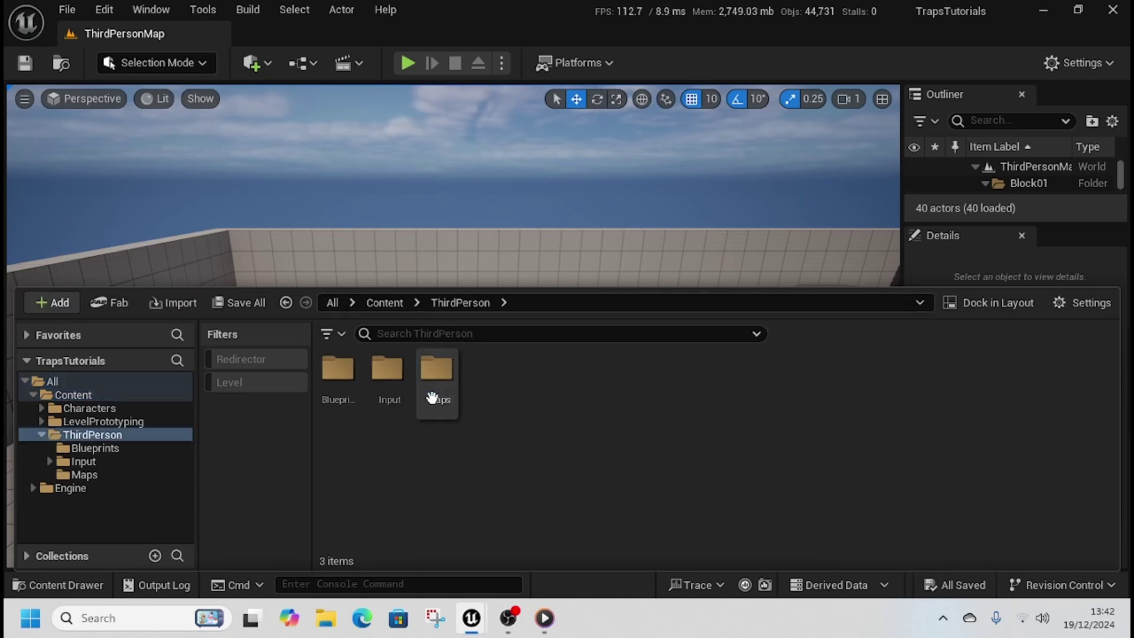
{"action": "double_click", "coordinate": [337, 378]}
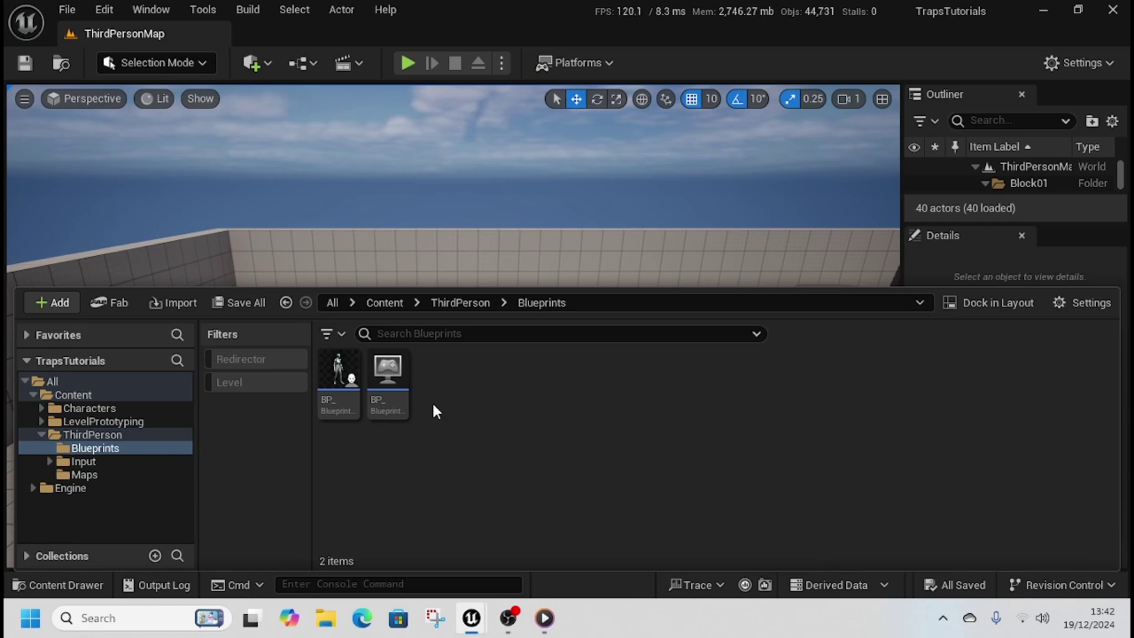
- Create a folder named BoulderRun inside the Blueprints folder and open it
{"action": "right_click", "coordinate": [432, 402]}
{"action": "left_click", "coordinate": [515, 263]}
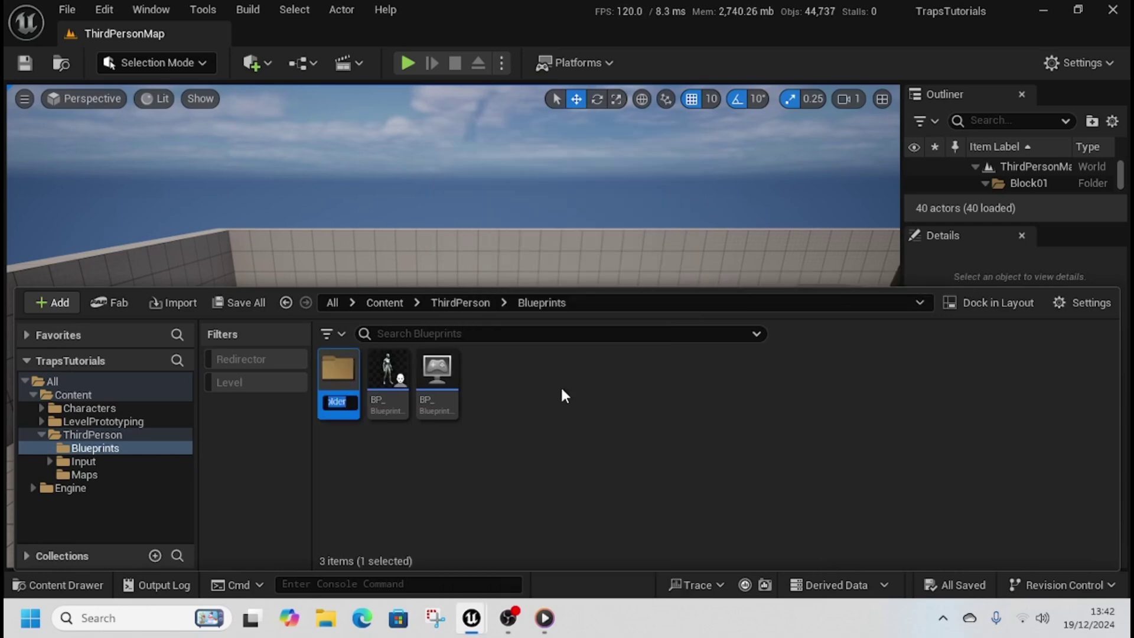
{"action": "type", "text": "BoulderRun"}
{"action": "key", "text": "Return"}
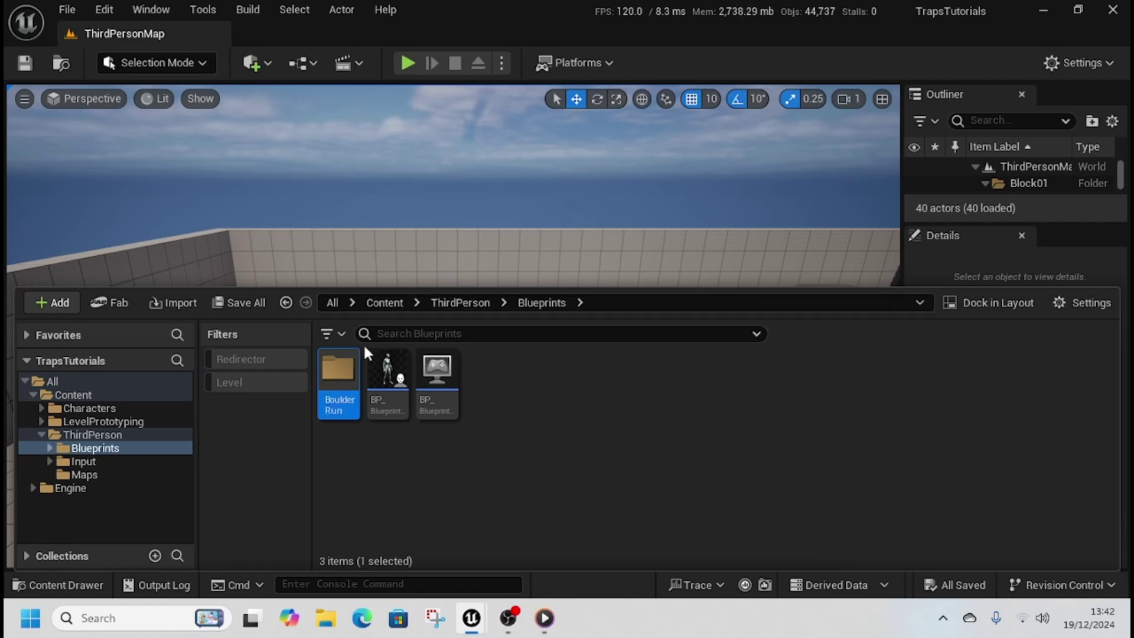
{"action": "double_click", "coordinate": [348, 381]}
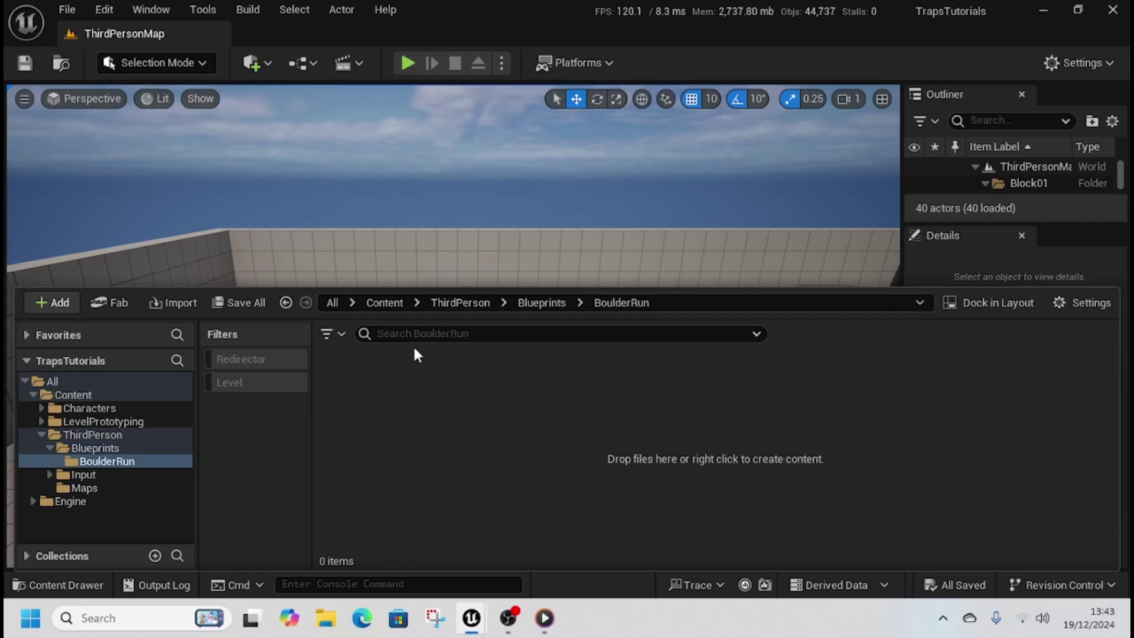
- Switch the level editor to Modeling mode and show the shape creation tools
{"action": "left_click", "coordinate": [459, 249]}
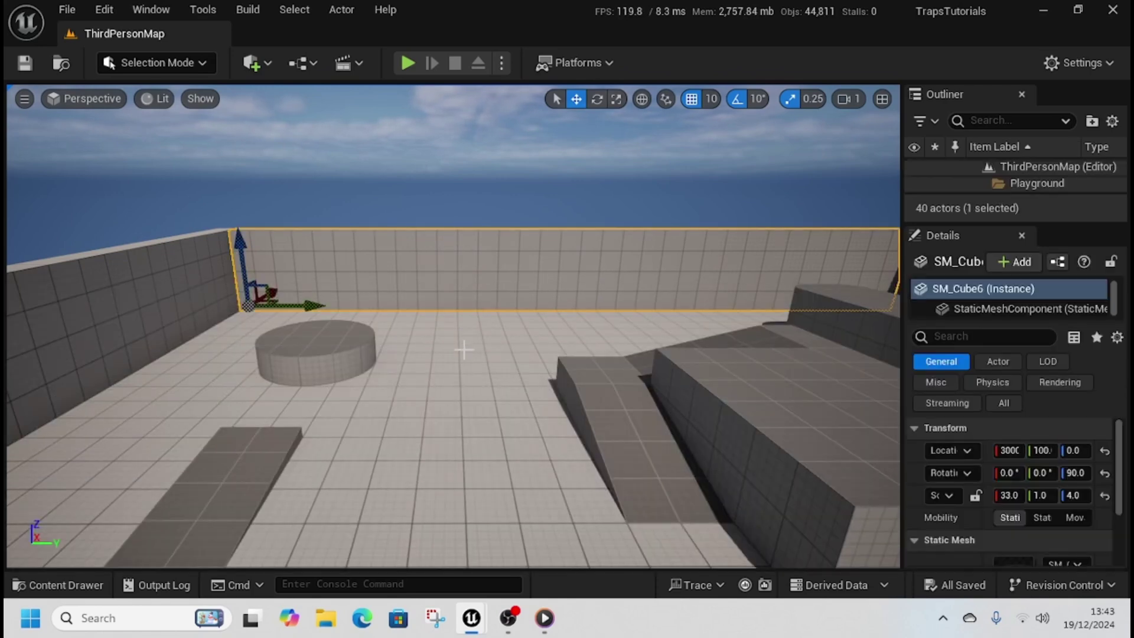
{"action": "right_click_drag", "start_coordinate": [463, 349], "coordinate": [460, 340]}
{"action": "left_click", "coordinate": [184, 61]}
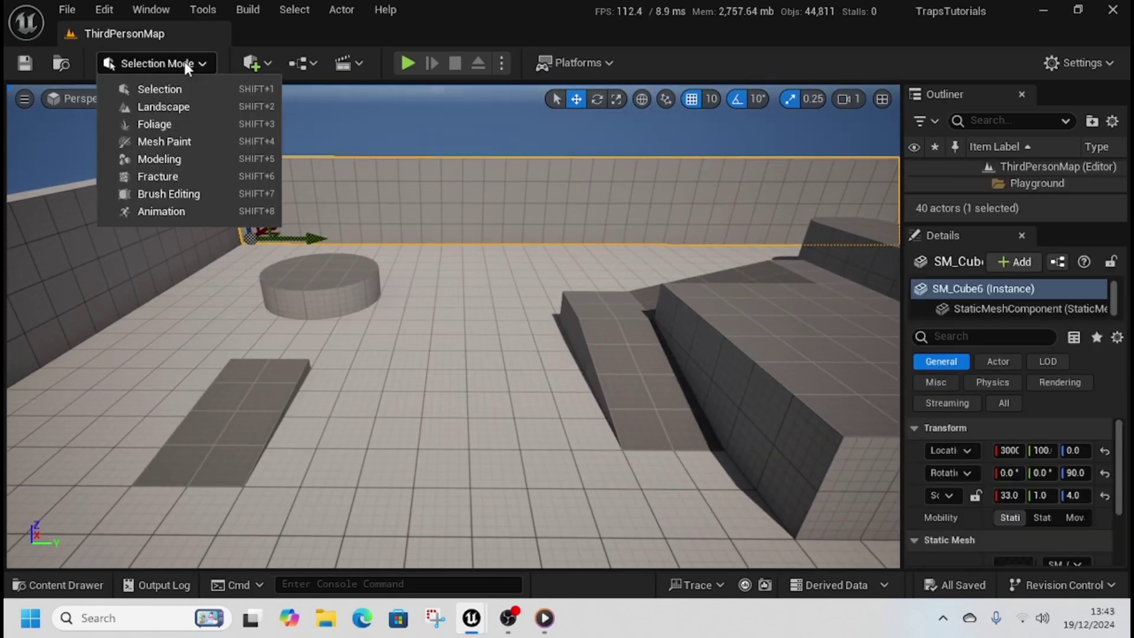
{"action": "left_click", "coordinate": [164, 159]}
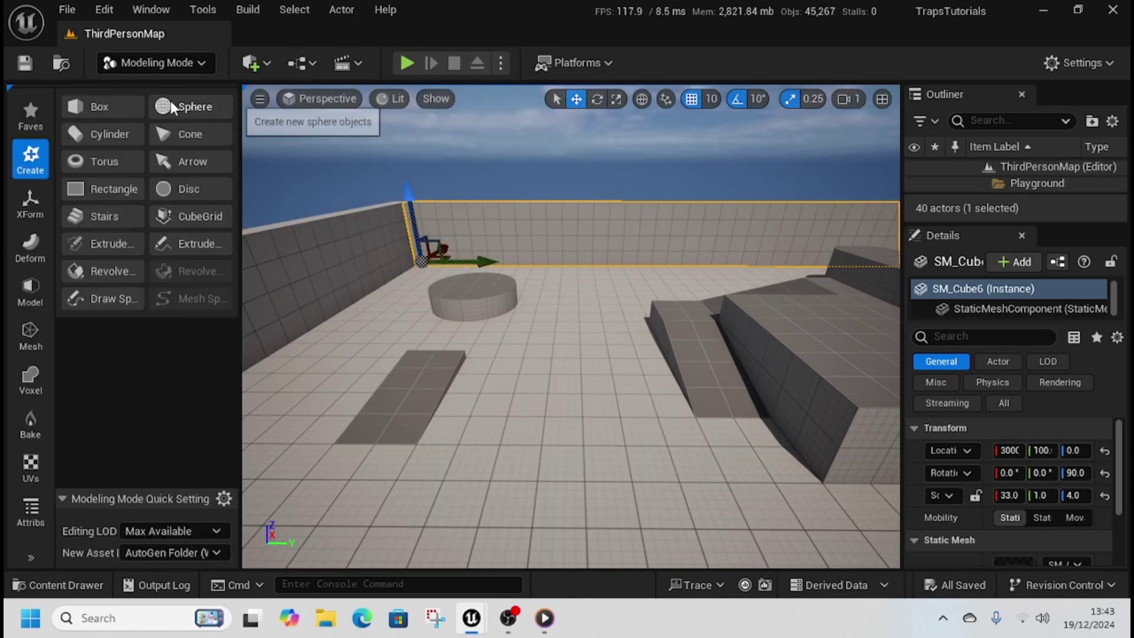
{"action": "left_click", "coordinate": [28, 118]}
{"action": "left_click", "coordinate": [32, 154]}
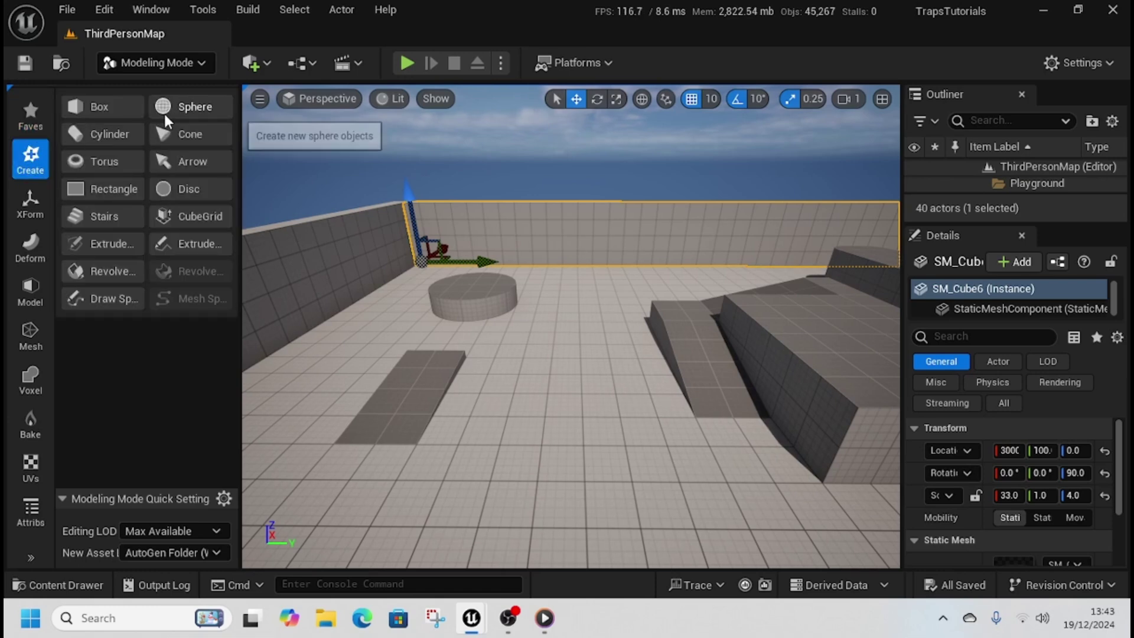
- Place a sphere on the open floor at about X 1580, Y 1090 and set its radius to 100
{"action": "left_click", "coordinate": [185, 107]}
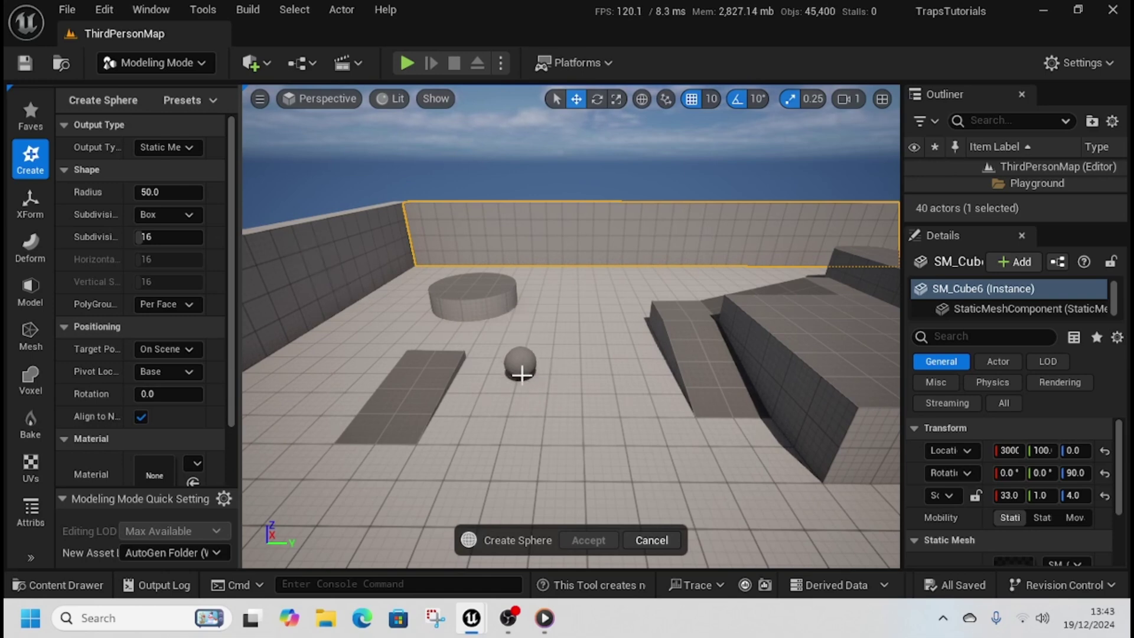
{"action": "left_click", "coordinate": [545, 379]}
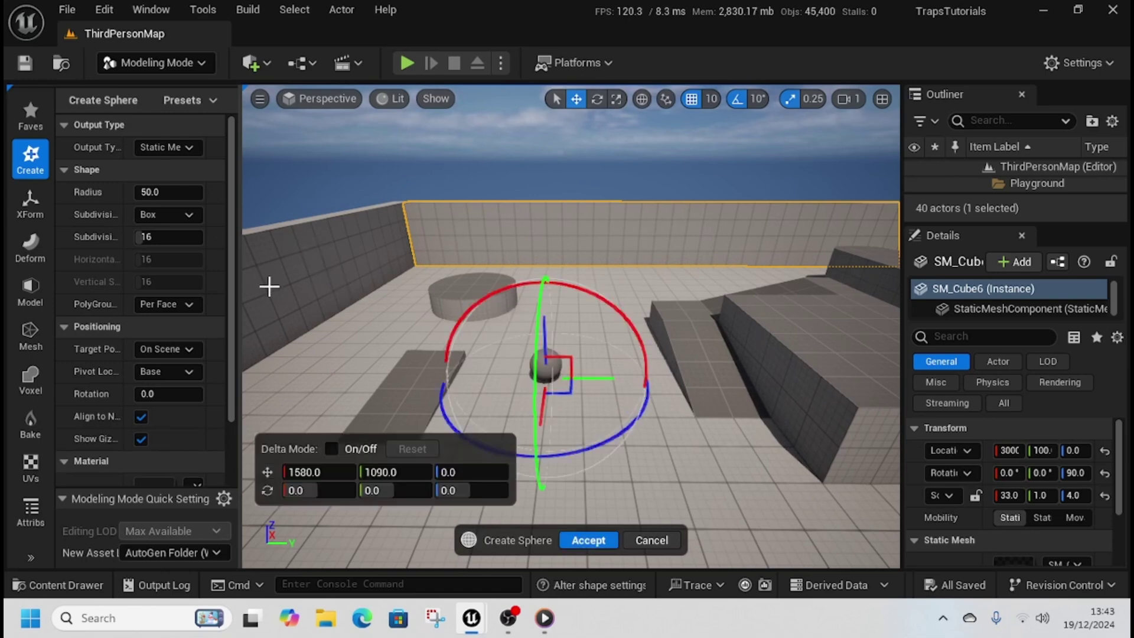
{"action": "left_click_drag", "start_coordinate": [152, 193], "coordinate": [188, 192]}
{"action": "left_click", "coordinate": [163, 193]}
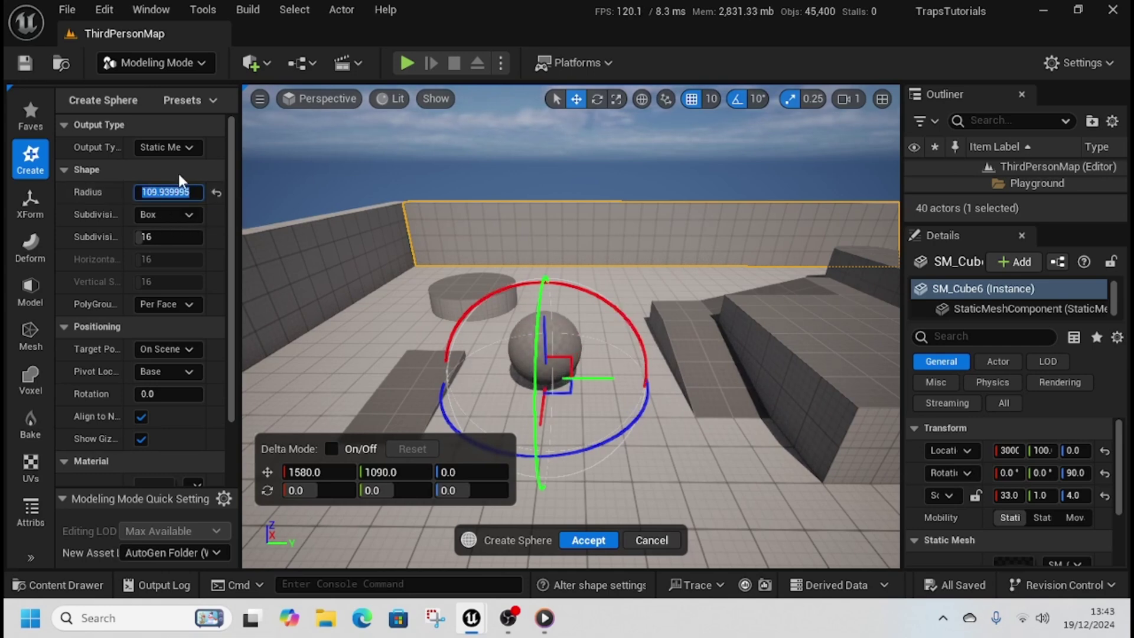
{"action": "type", "text": "100"}
{"action": "key", "text": "Return"}
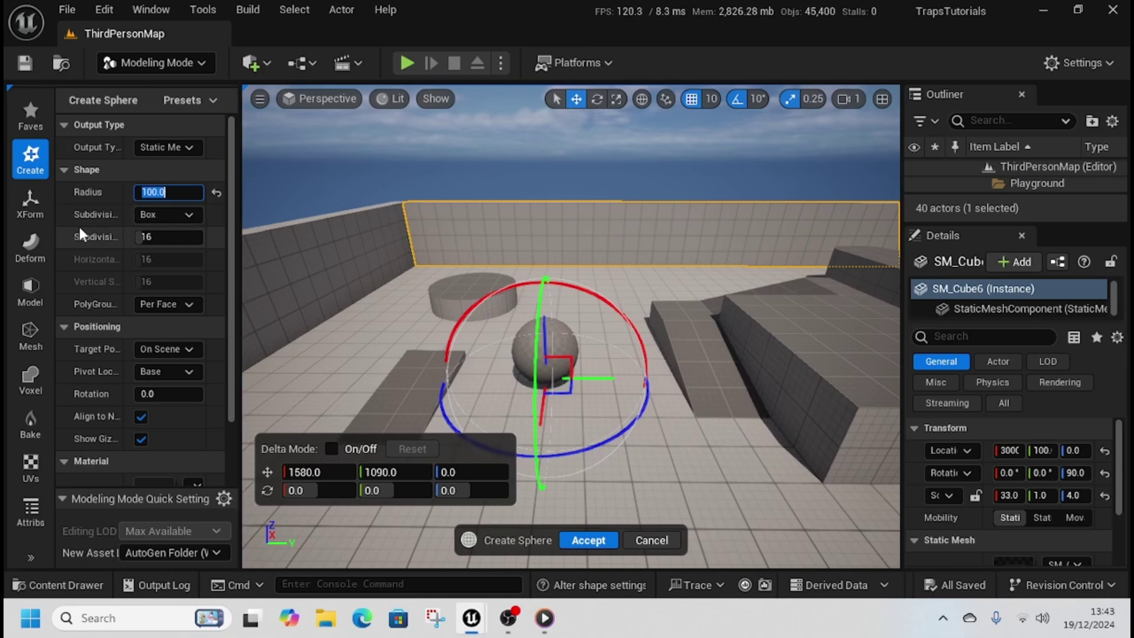
- Move the sphere's pivot to its center with Edit Pivot, using Current Folder as the new asset location
{"action": "left_click", "coordinate": [37, 200]}
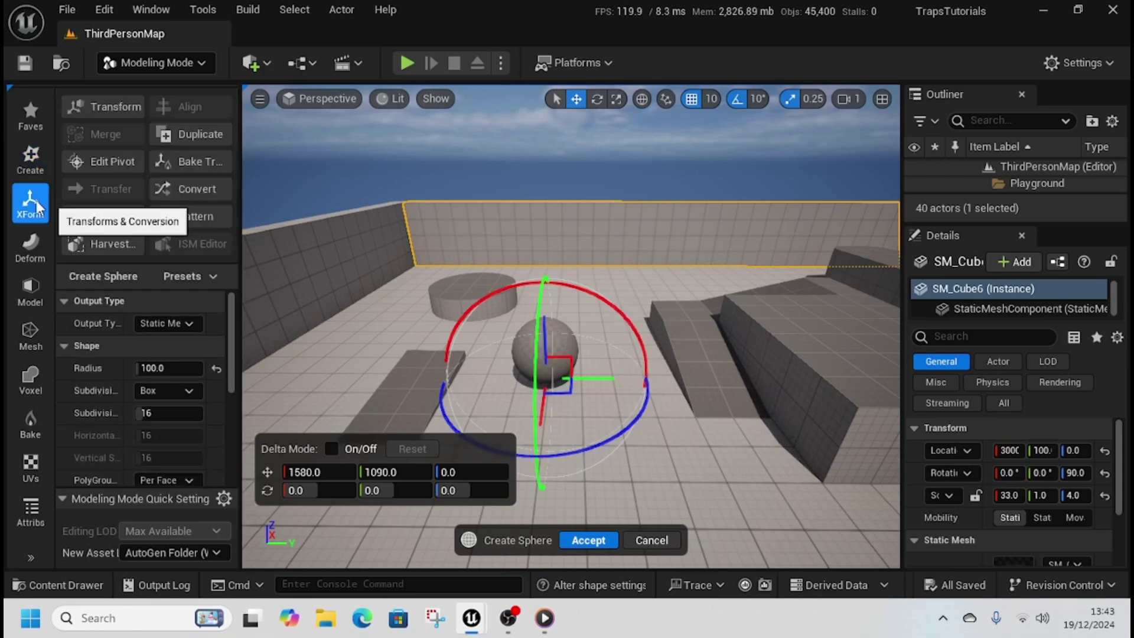
{"action": "left_click", "coordinate": [115, 156]}
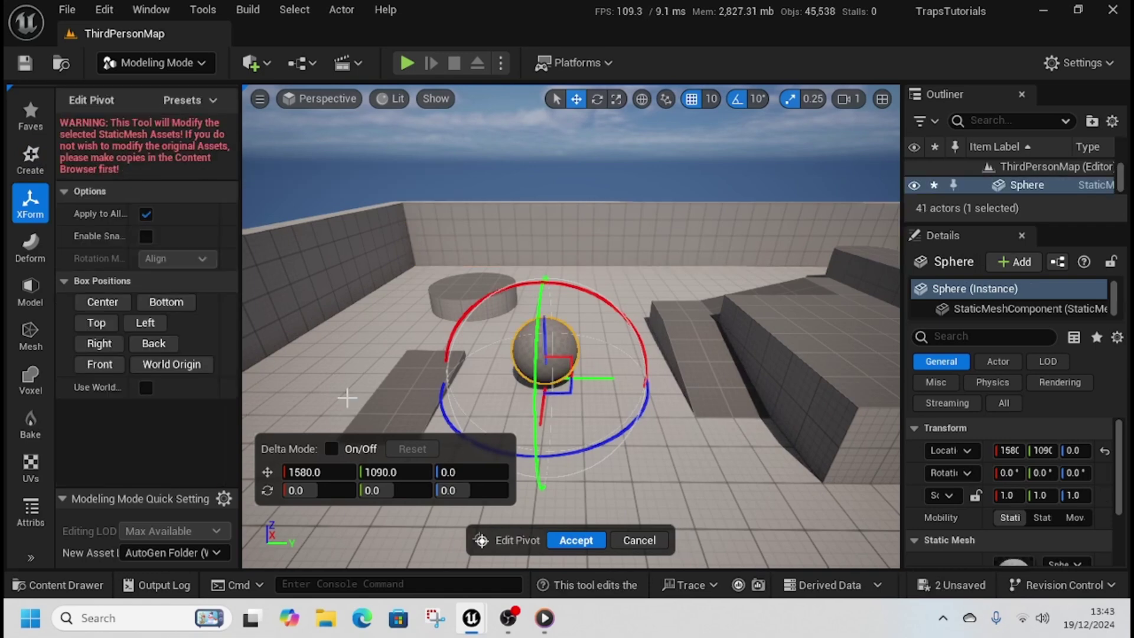
{"action": "left_click", "coordinate": [104, 303]}
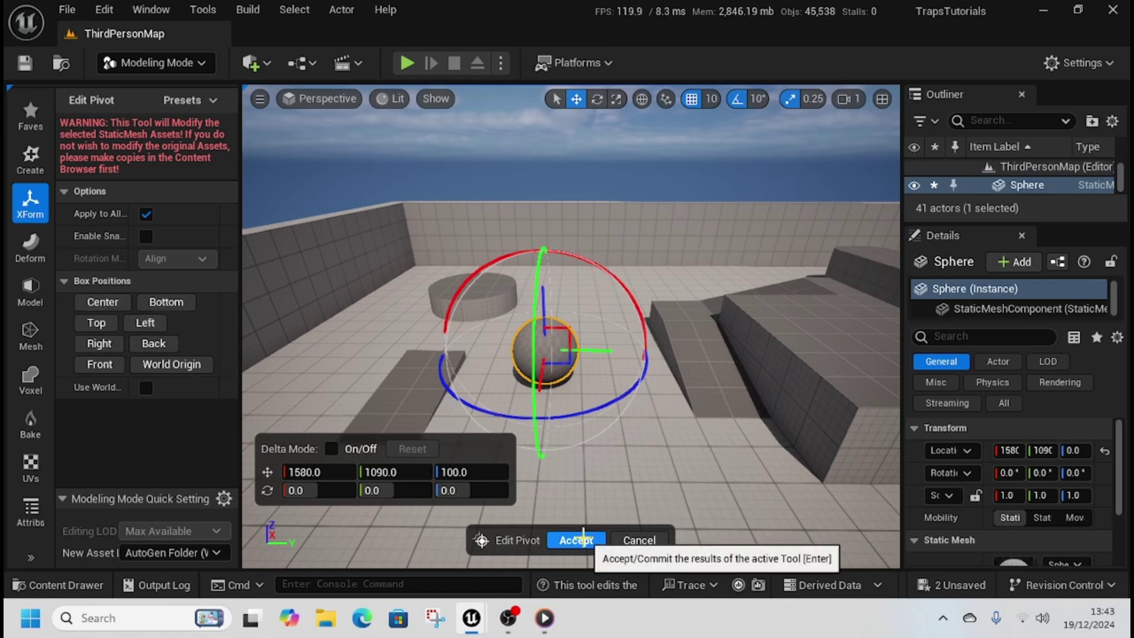
{"action": "left_click", "coordinate": [179, 548]}
{"action": "left_click", "coordinate": [166, 534]}
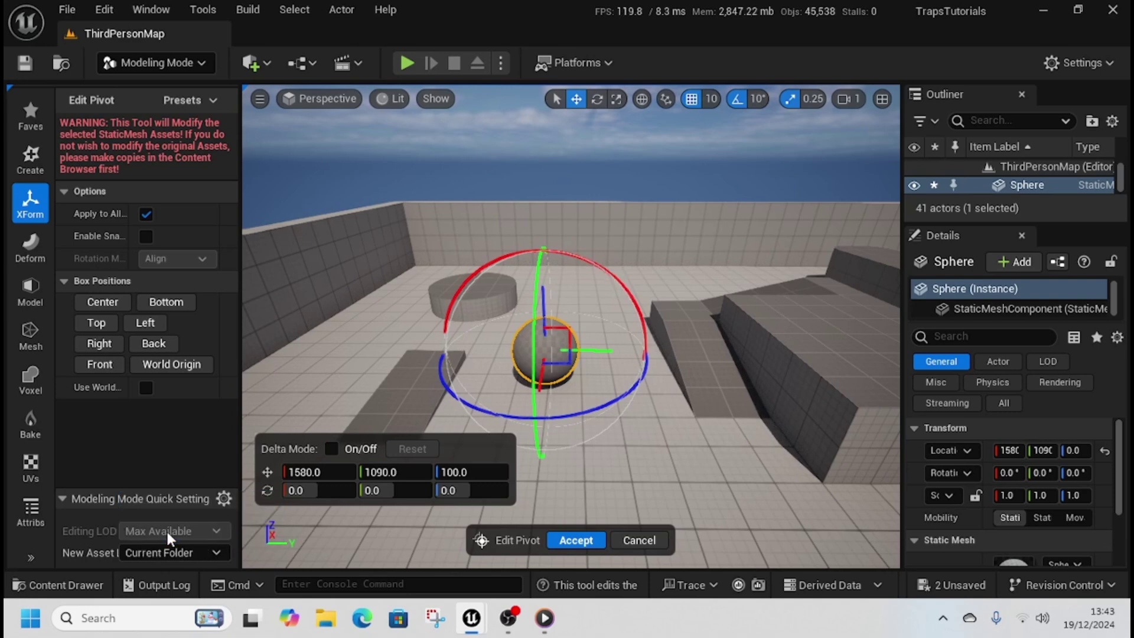
{"action": "left_click", "coordinate": [577, 538]}
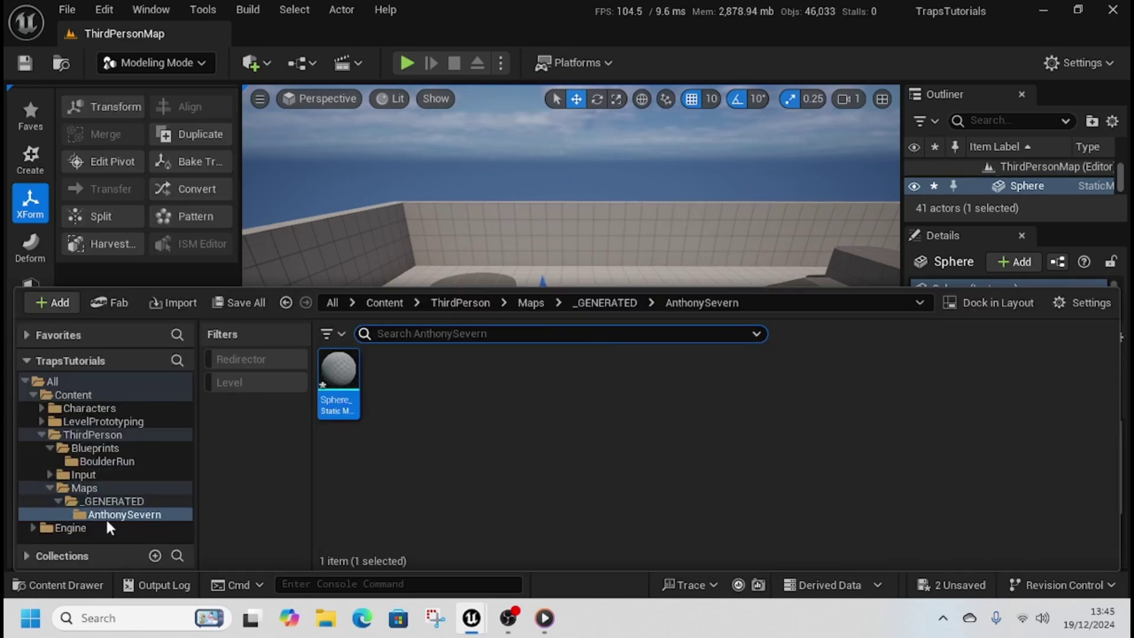
- Find the generated sphere mesh under Maps/_GENERATED and move it into the BoulderRun folder
{"action": "left_click", "coordinate": [96, 502]}
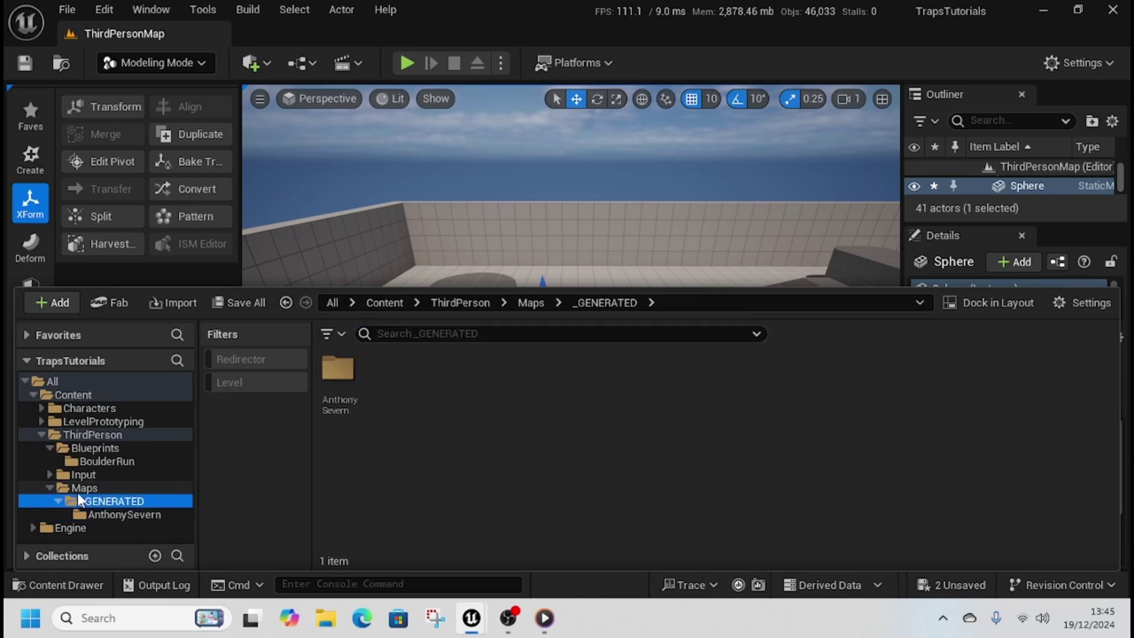
{"action": "left_click", "coordinate": [99, 514]}
{"action": "left_click", "coordinate": [79, 488]}
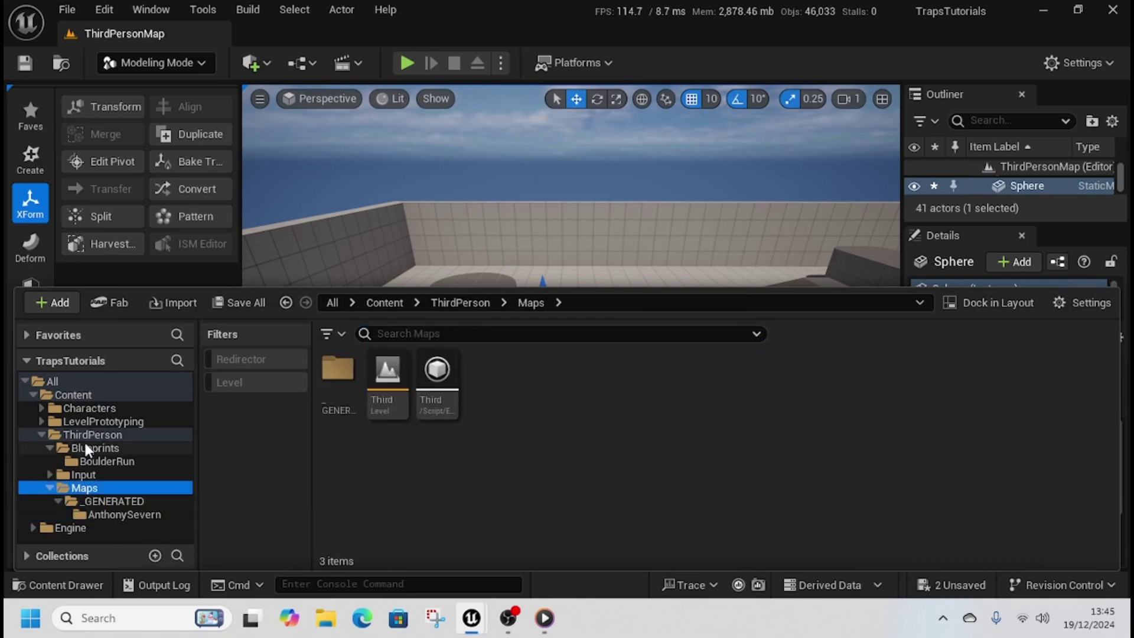
{"action": "double_click", "coordinate": [347, 406]}
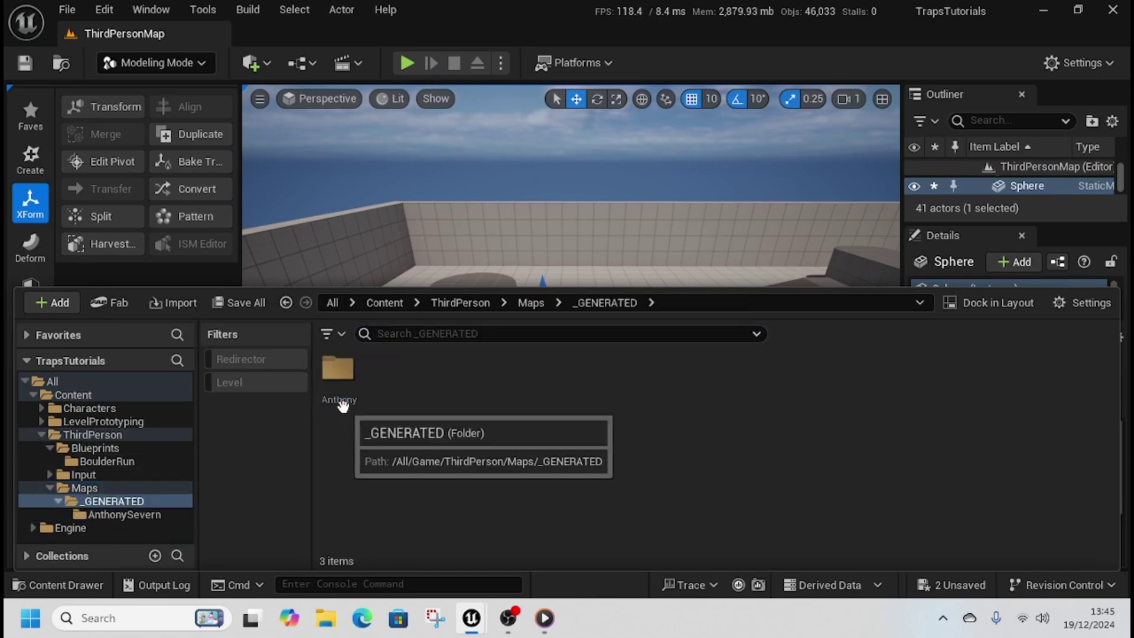
{"action": "double_click", "coordinate": [352, 401]}
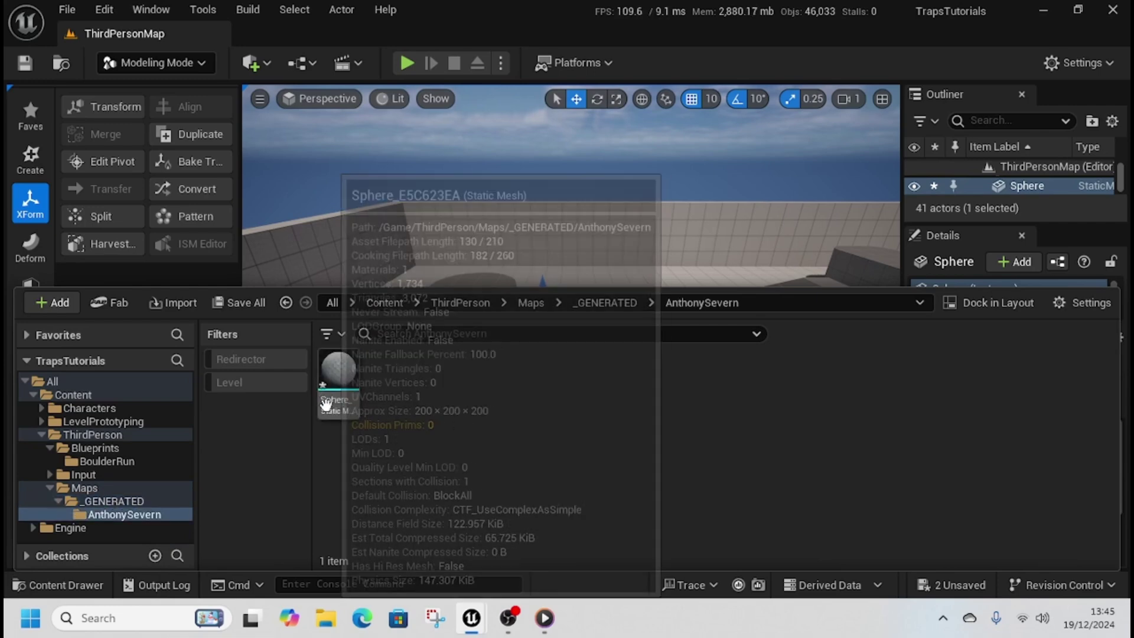
{"action": "left_click_drag", "start_coordinate": [352, 400], "coordinate": [118, 461]}
{"action": "left_click", "coordinate": [172, 502]}
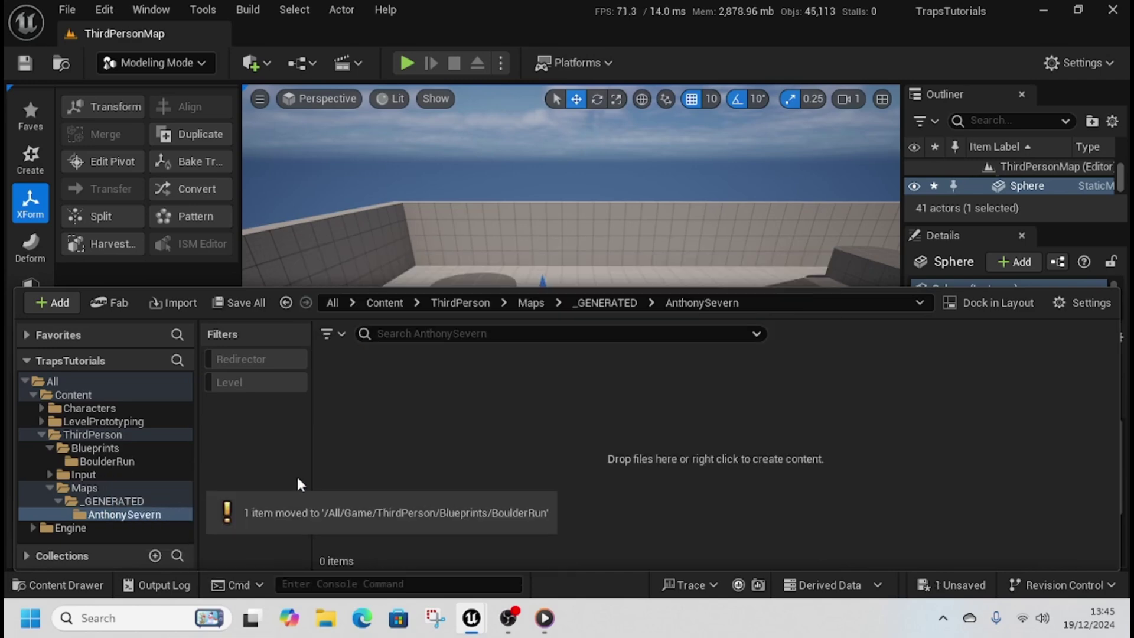
- Open the sphere mesh from the BoulderRun folder for editing and add a sphere simplified collision to it
{"action": "left_click", "coordinate": [107, 461]}
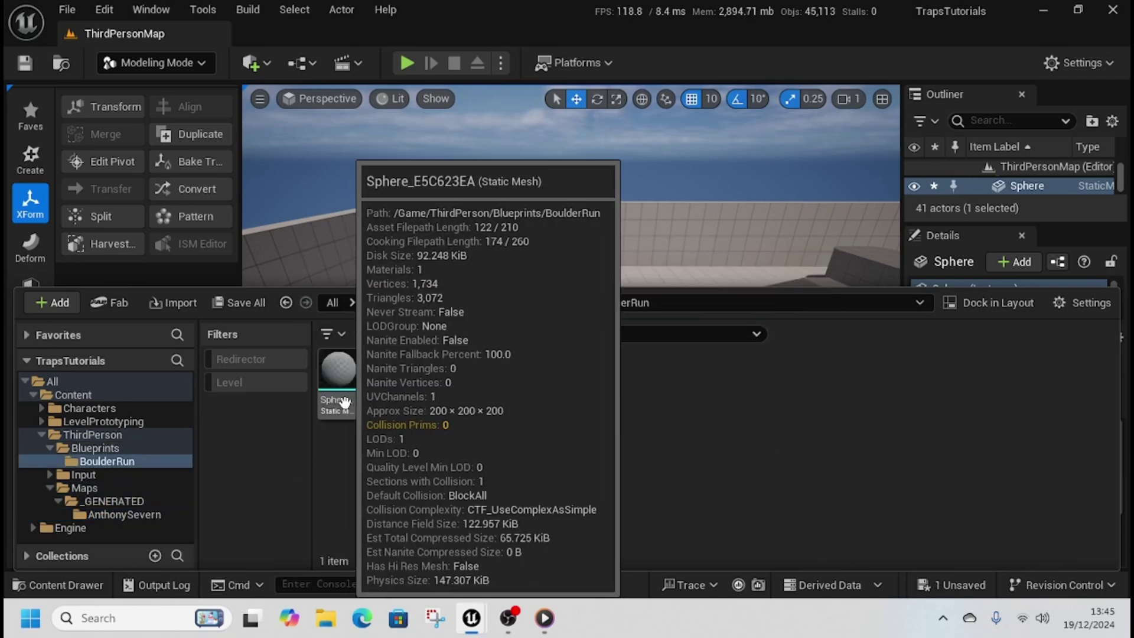
{"action": "left_click", "coordinate": [430, 401]}
{"action": "double_click", "coordinate": [339, 403]}
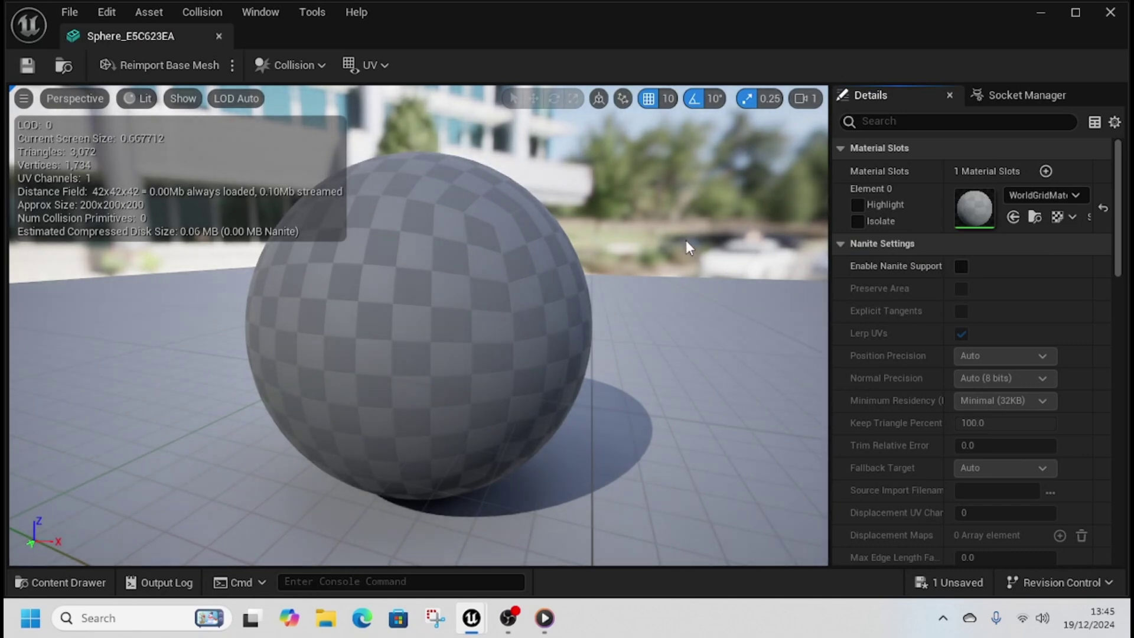
{"action": "left_click", "coordinate": [299, 62]}
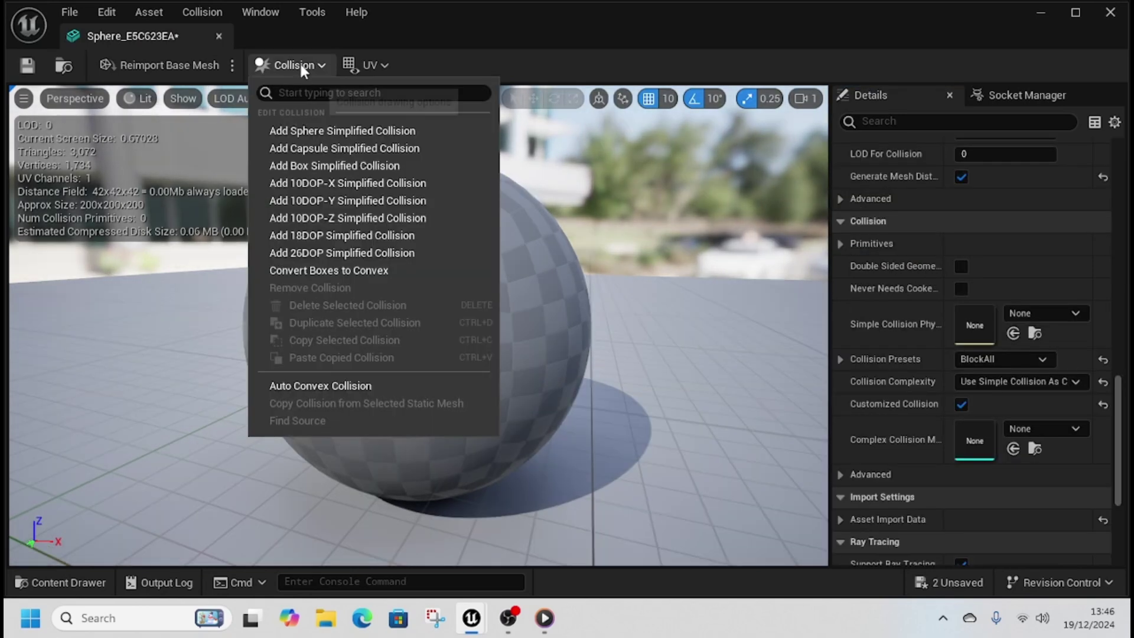
{"action": "left_click", "coordinate": [342, 132]}
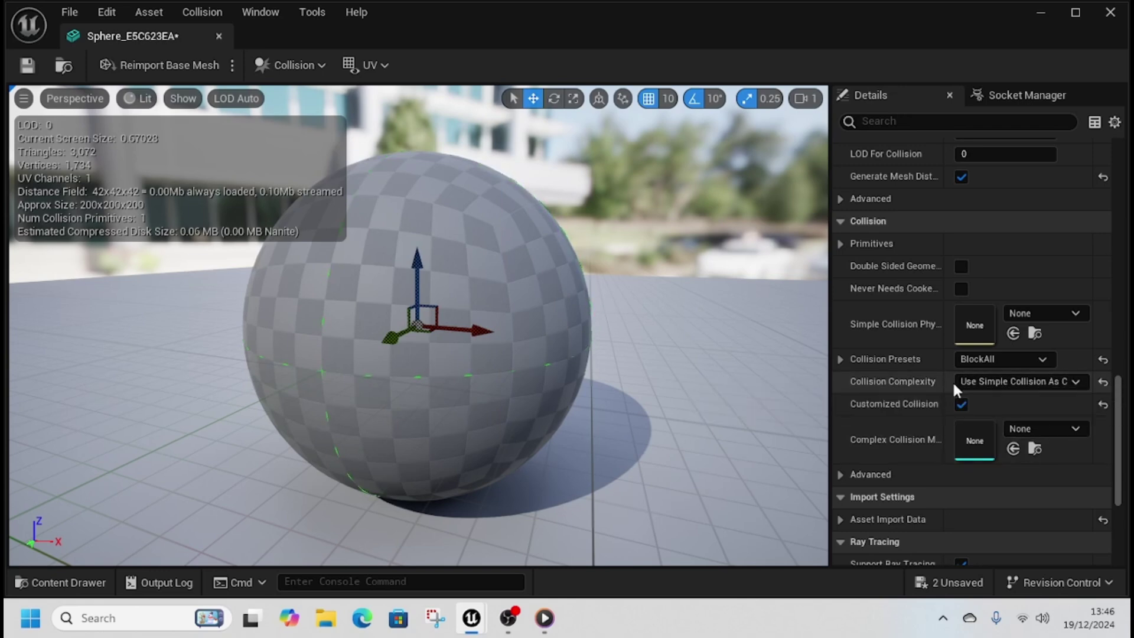
- Set the mesh's Collision Complexity to Use Simple Collision As Complex, save the mesh and close its editor
{"action": "left_click", "coordinate": [988, 384]}
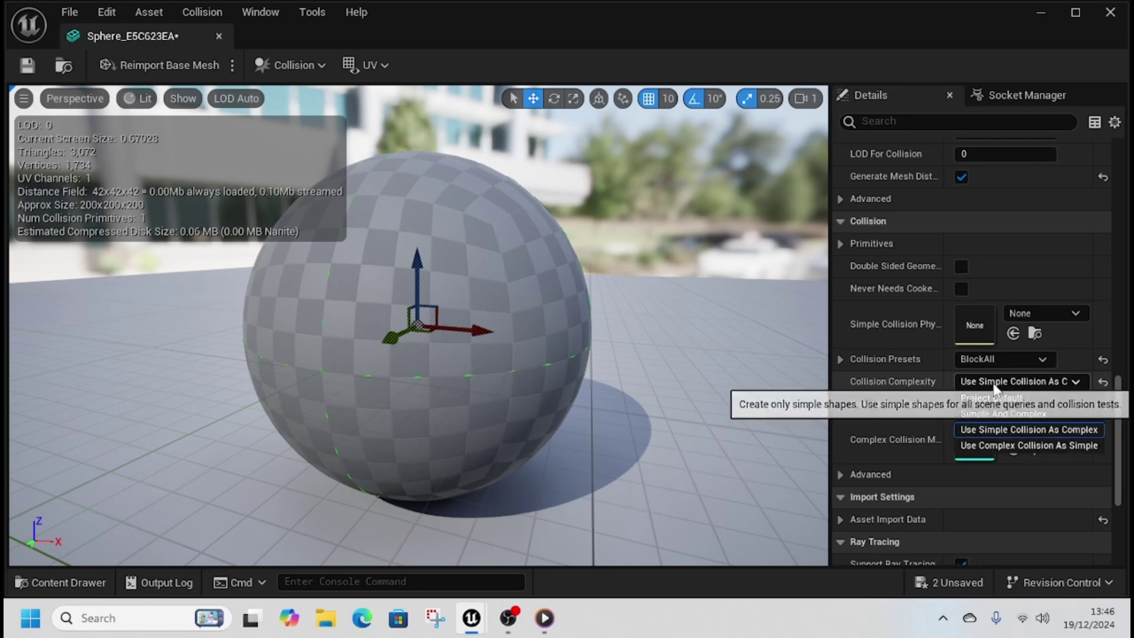
{"action": "left_click", "coordinate": [994, 434]}
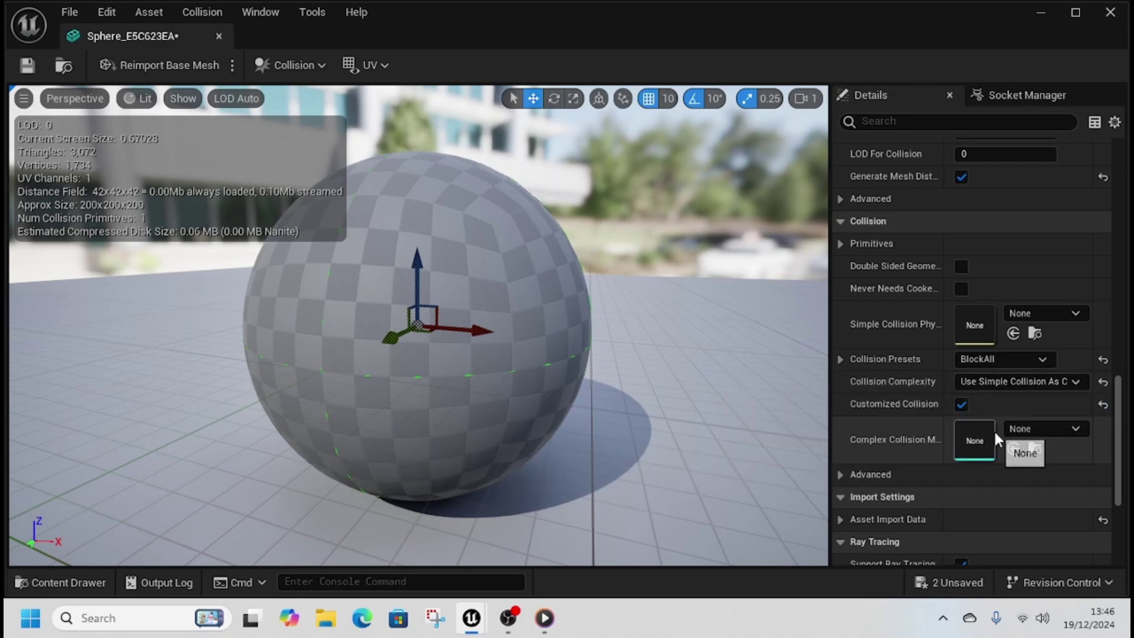
{"action": "left_click", "coordinate": [27, 65]}
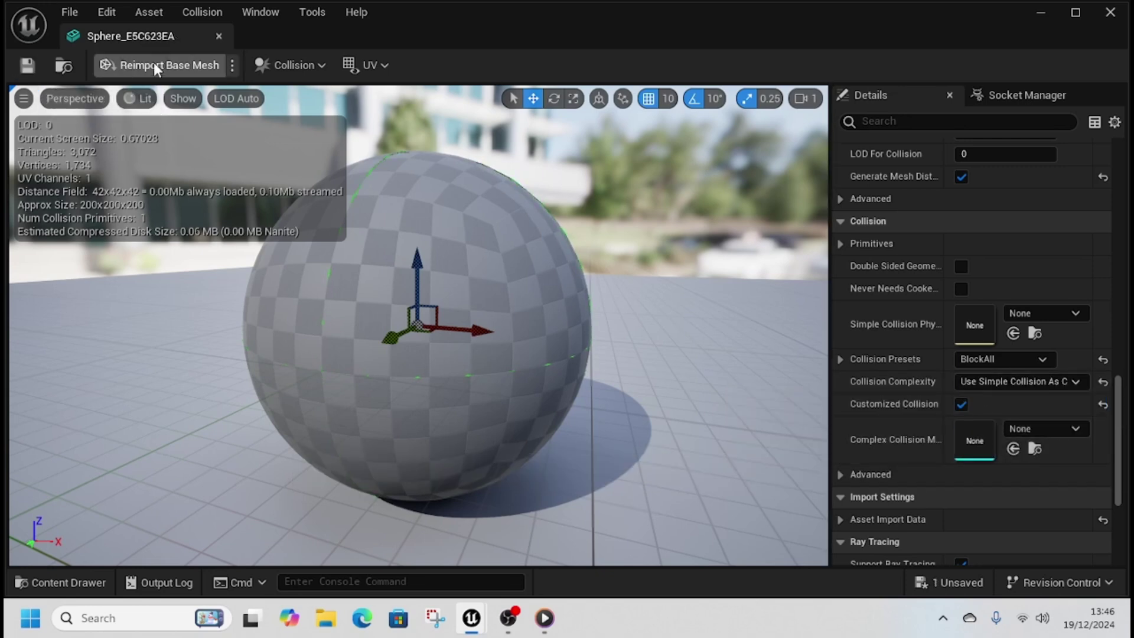
{"action": "left_click", "coordinate": [219, 36]}
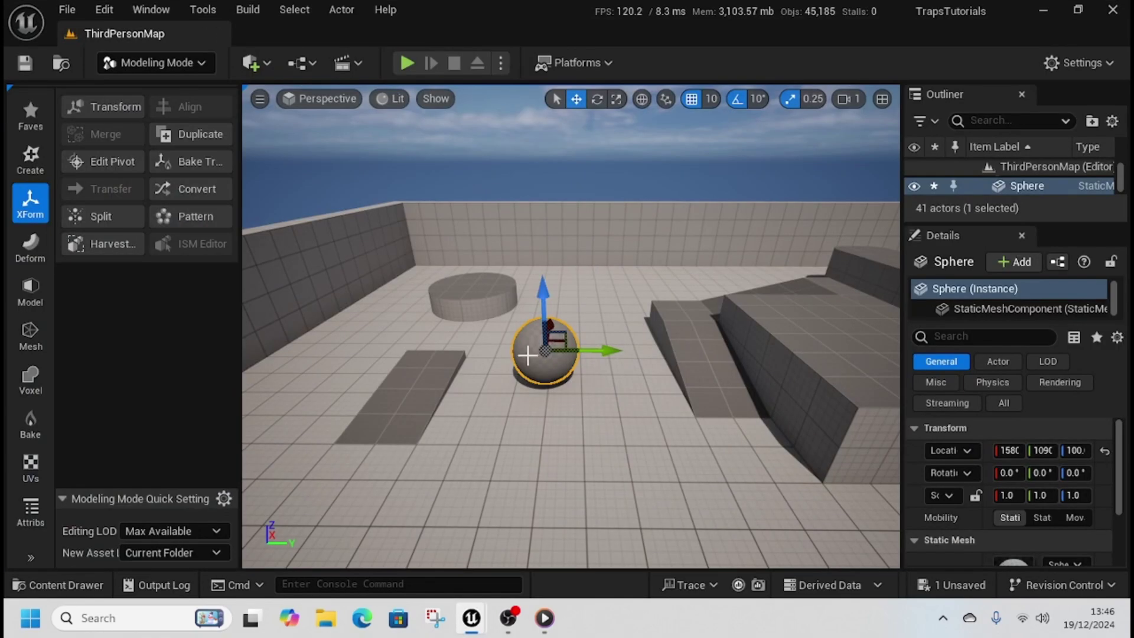
- Create an Actor-based Blueprint class named BP_Boulder in the BoulderRun folder
{"action": "key", "text": "ctrl+space"}
{"action": "left_click", "coordinate": [437, 395]}
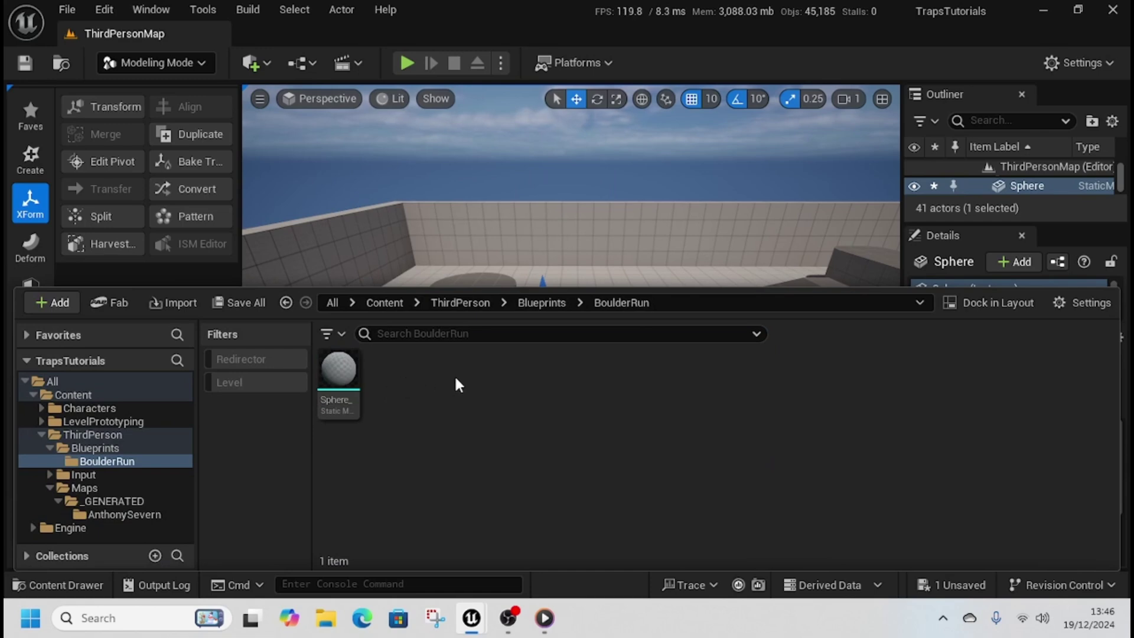
{"action": "right_click", "coordinate": [405, 385]}
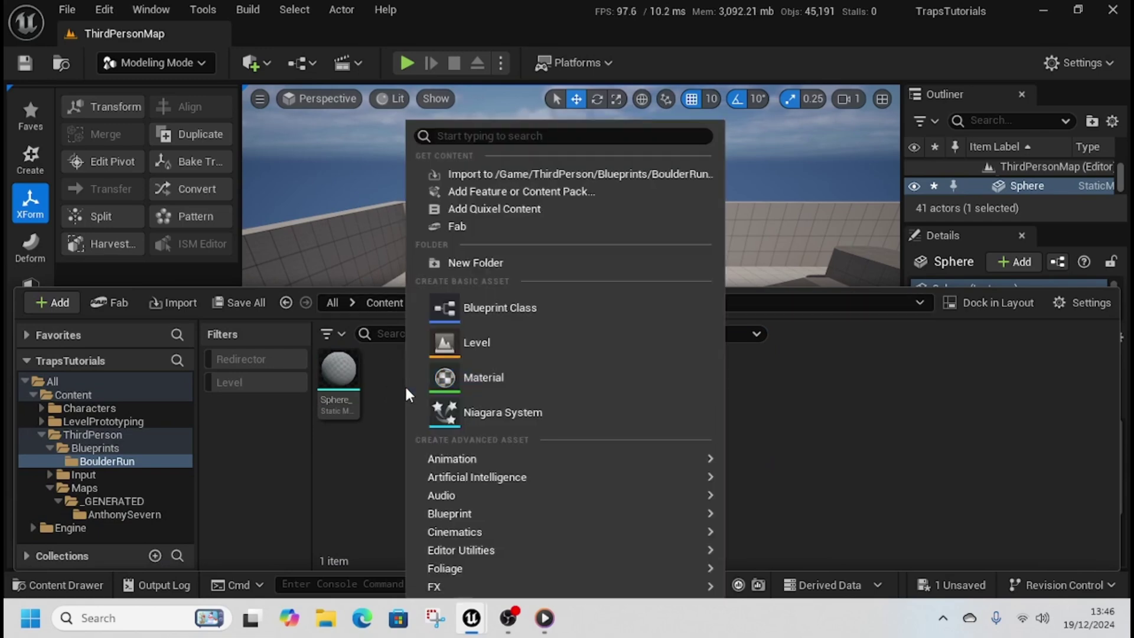
{"action": "left_click", "coordinate": [489, 309]}
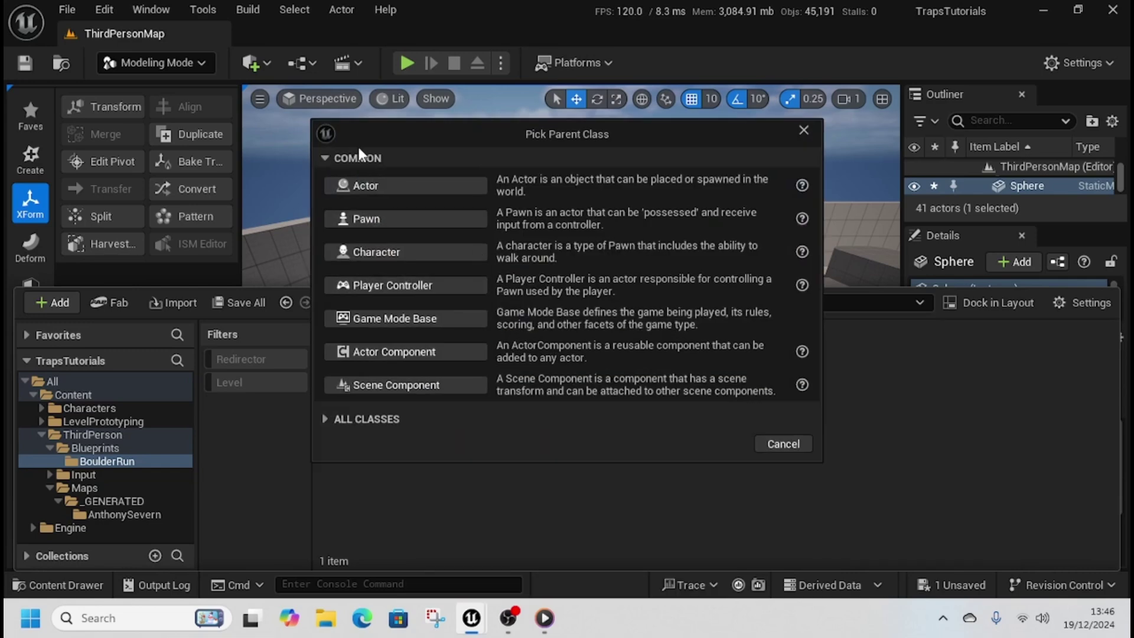
{"action": "left_click", "coordinate": [386, 185]}
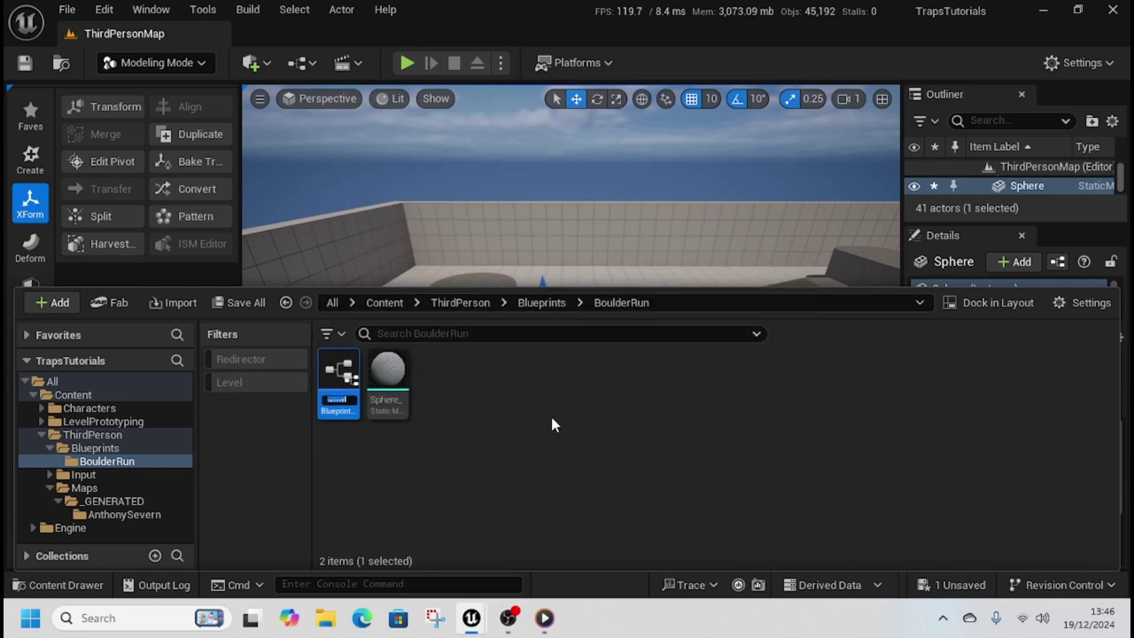
{"action": "type", "text": "der"}
{"action": "key", "text": "Return"}
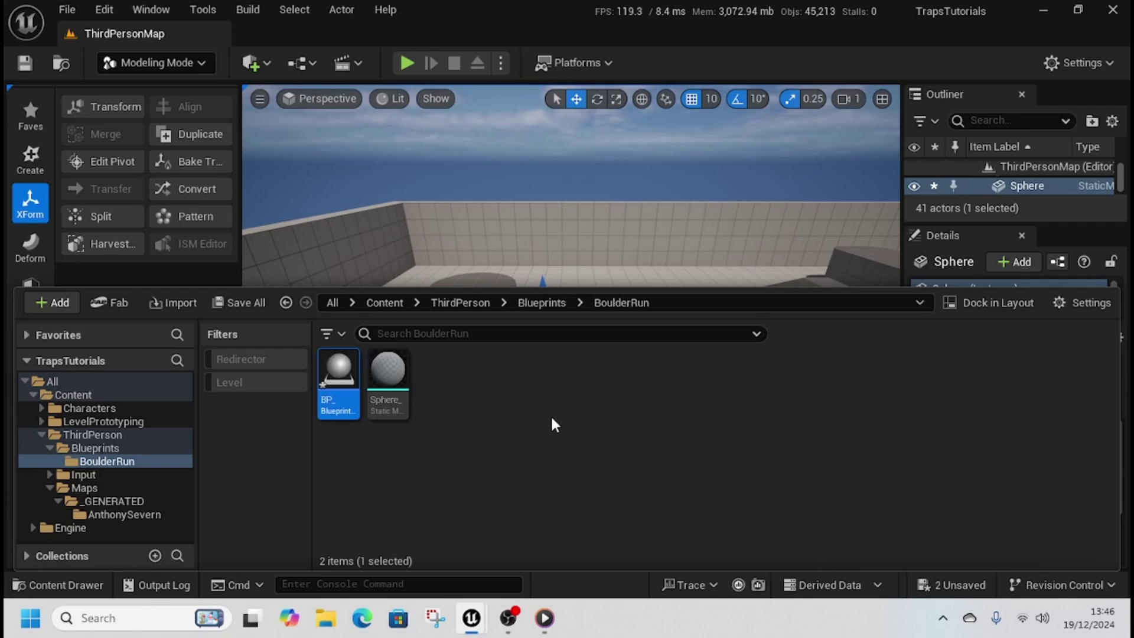
- Open BP_Boulder, widen its viewport area, and add a Static Mesh component under the default scene root
{"action": "double_click", "coordinate": [337, 373]}
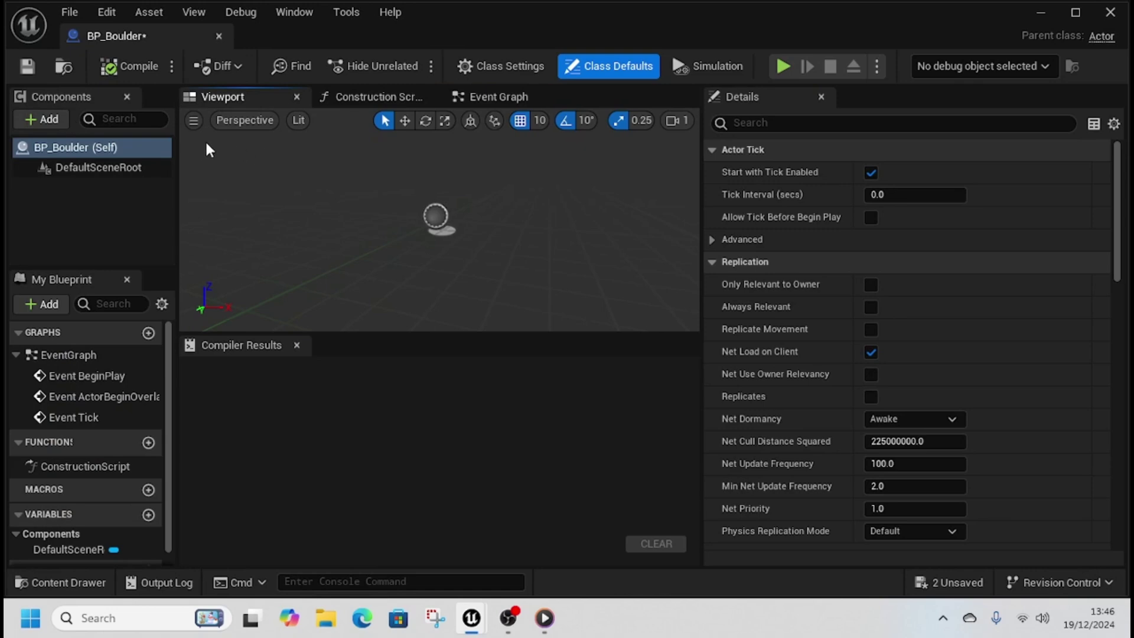
{"action": "left_click_drag", "start_coordinate": [699, 214], "coordinate": [794, 213]}
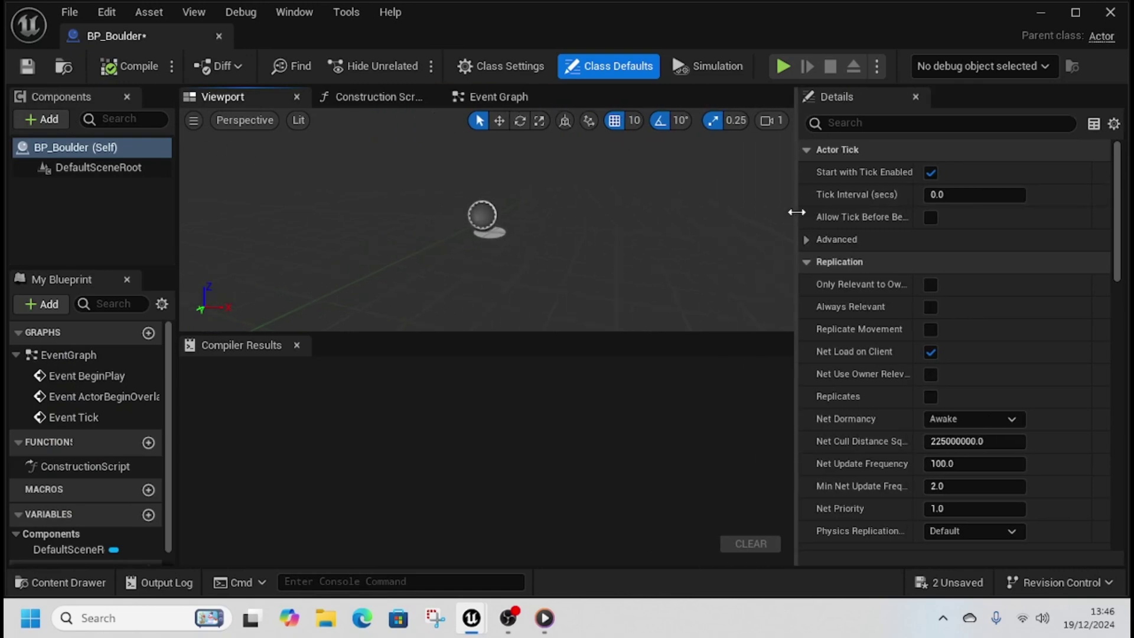
{"action": "left_click", "coordinate": [43, 118]}
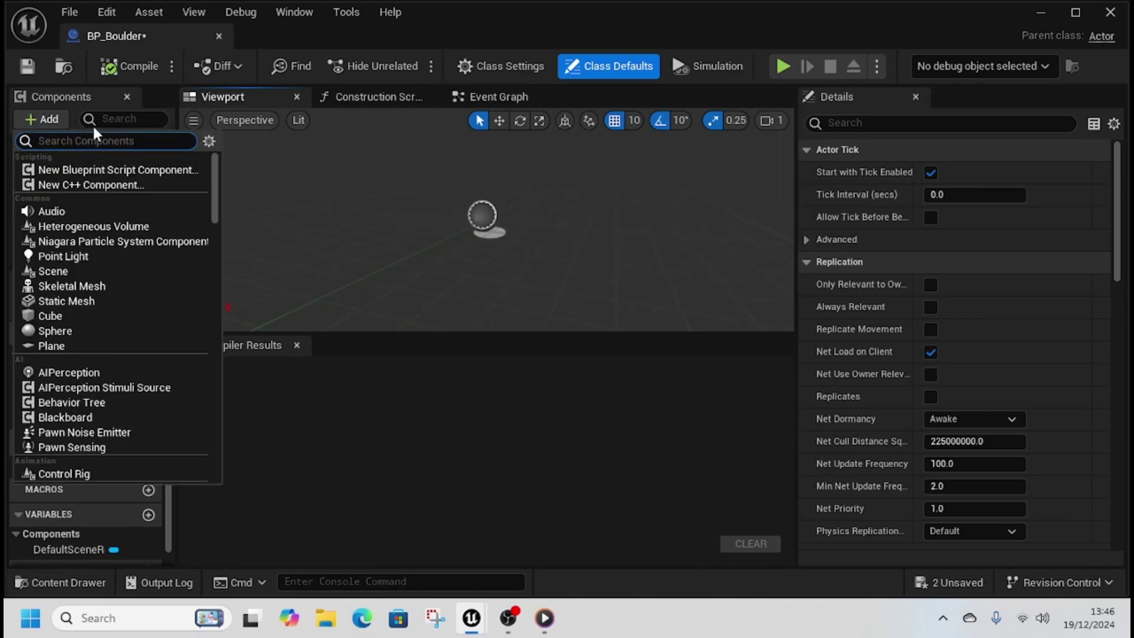
{"action": "type", "text": "stat"}
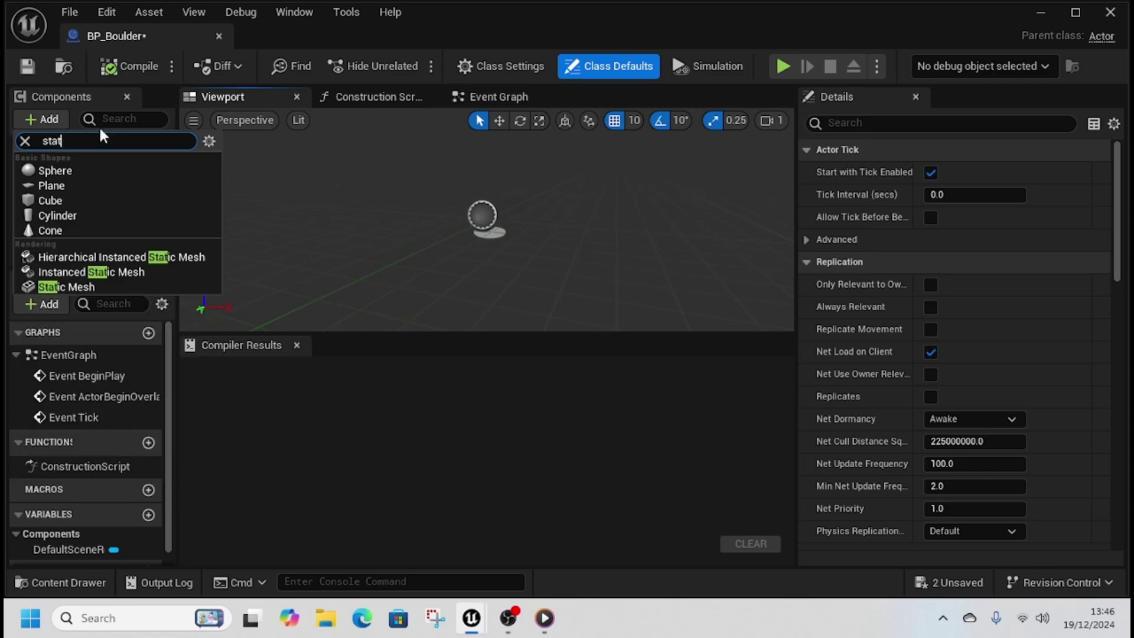
{"action": "left_click", "coordinate": [66, 286]}
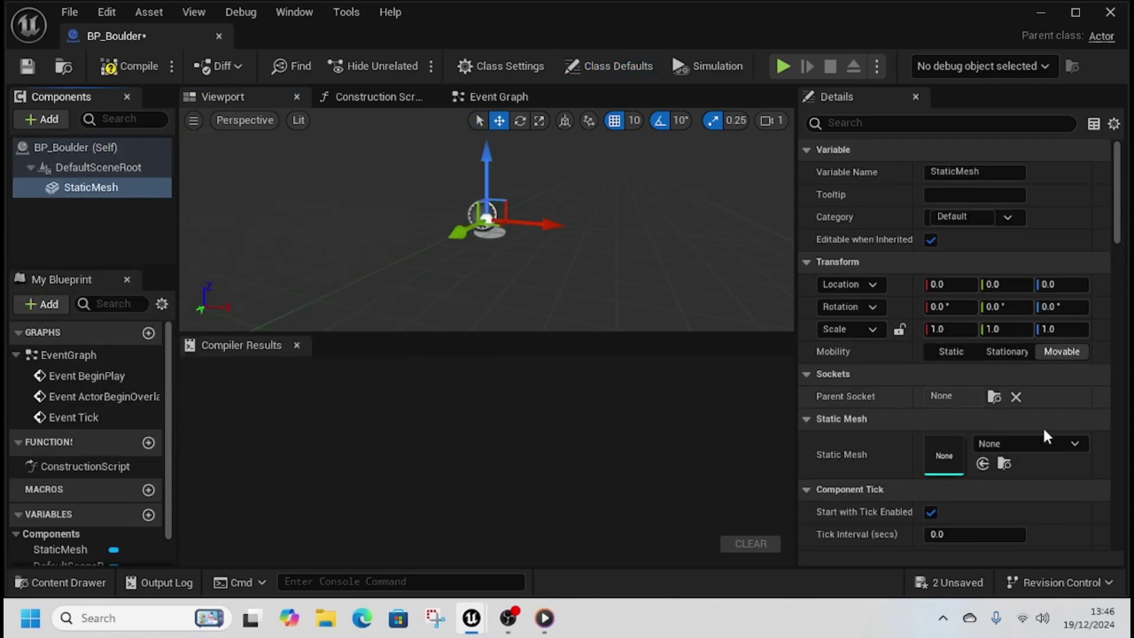
- Assign the sphere mesh from the BoulderRun folder to BP_Boulder's Static Mesh component
{"action": "left_click", "coordinate": [1001, 442]}
{"action": "key", "text": "Escape"}
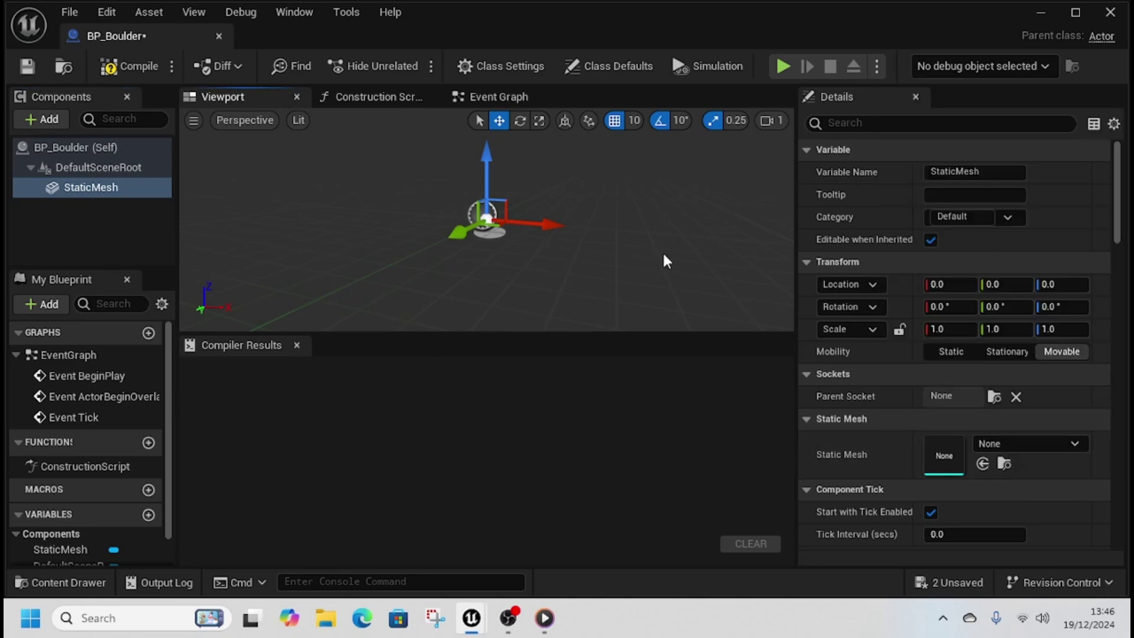
{"action": "key", "text": "ctrl+space"}
{"action": "left_click", "coordinate": [391, 388]}
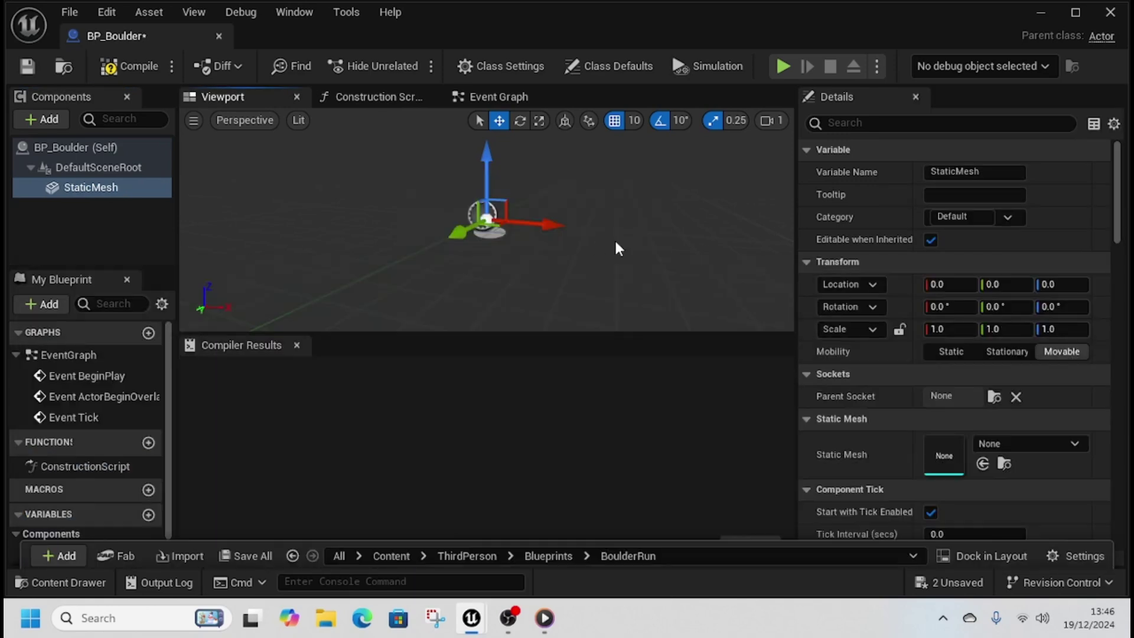
{"action": "left_click", "coordinate": [982, 464]}
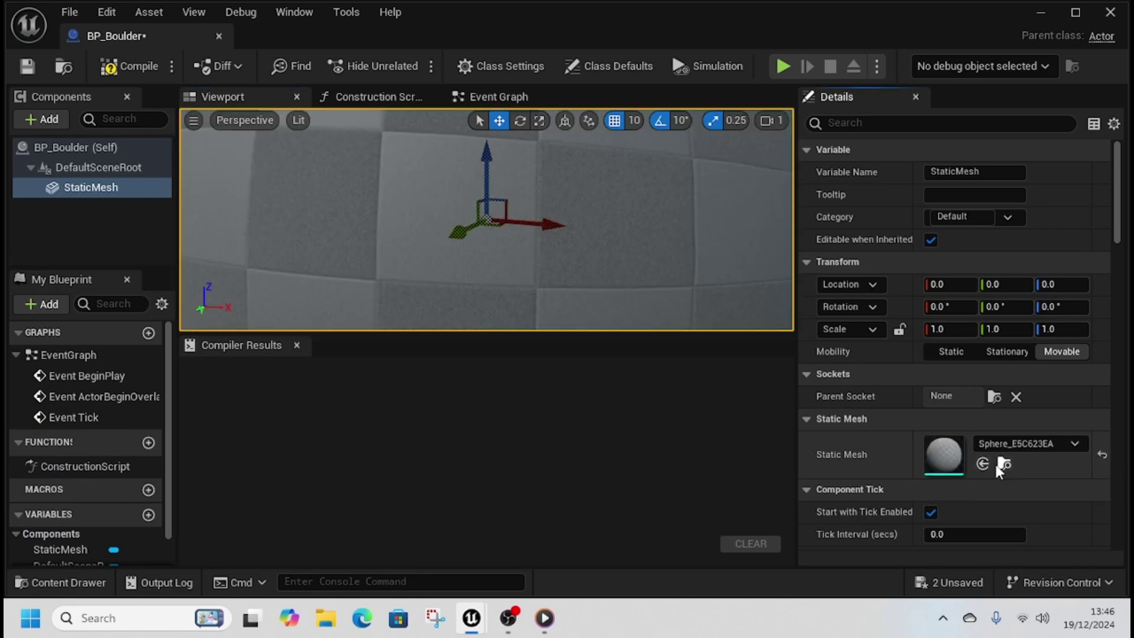
{"action": "scroll", "coordinate": [515, 242], "scroll_direction": "down", "scroll_amount": 3}
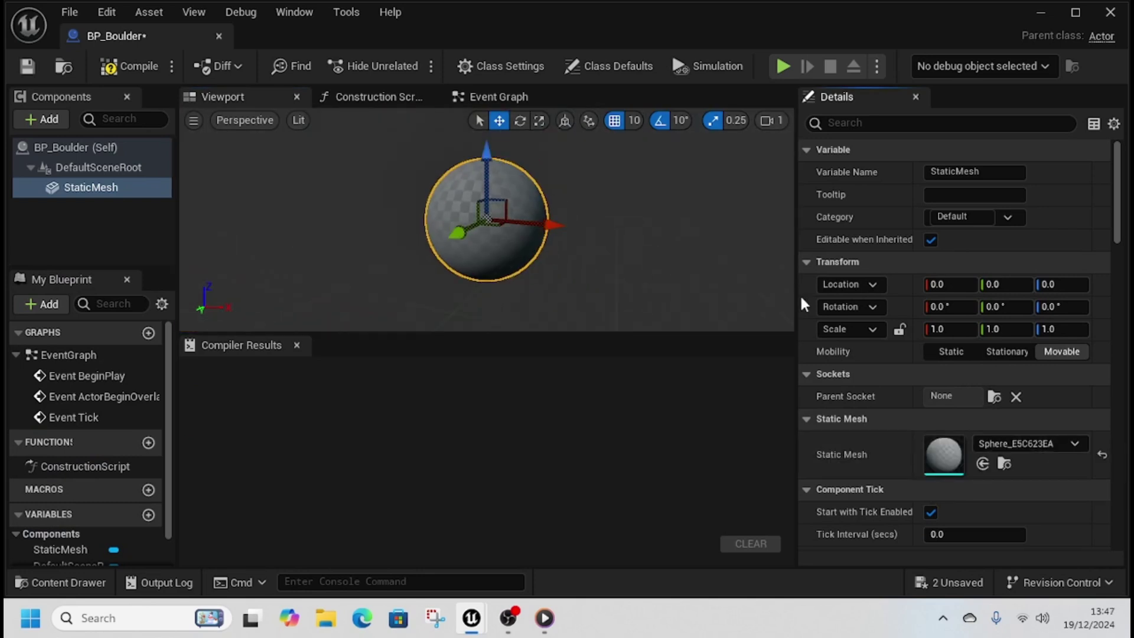
- Enable Simulate Physics on the sphere component and override its mass with 500000 kg
{"action": "left_click_drag", "start_coordinate": [1124, 213], "coordinate": [1121, 274]}
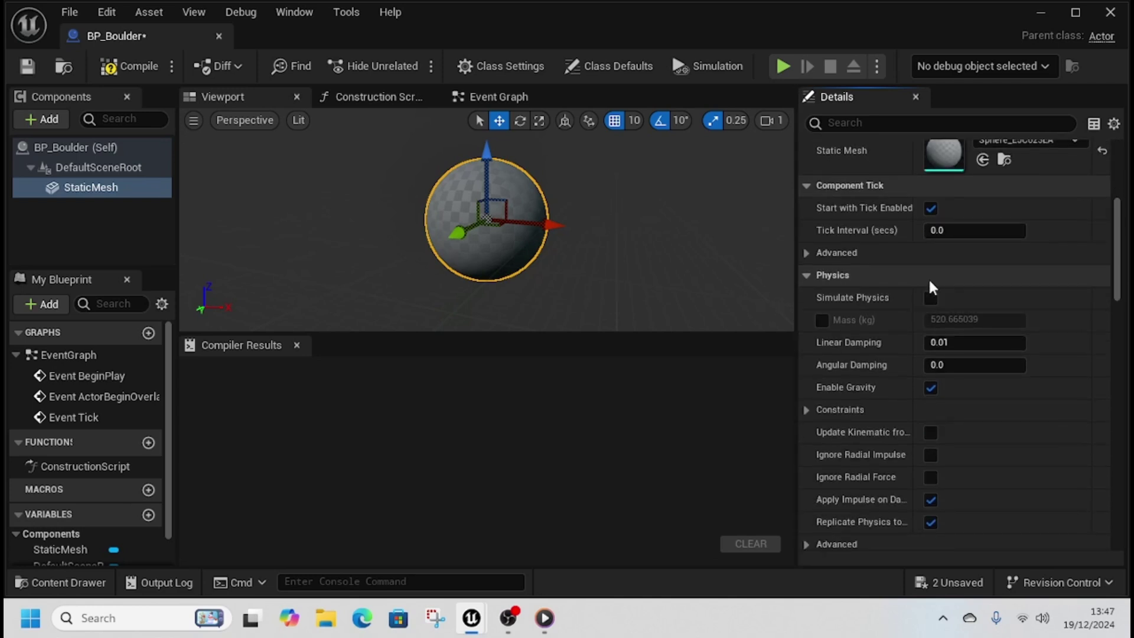
{"action": "left_click", "coordinate": [930, 297]}
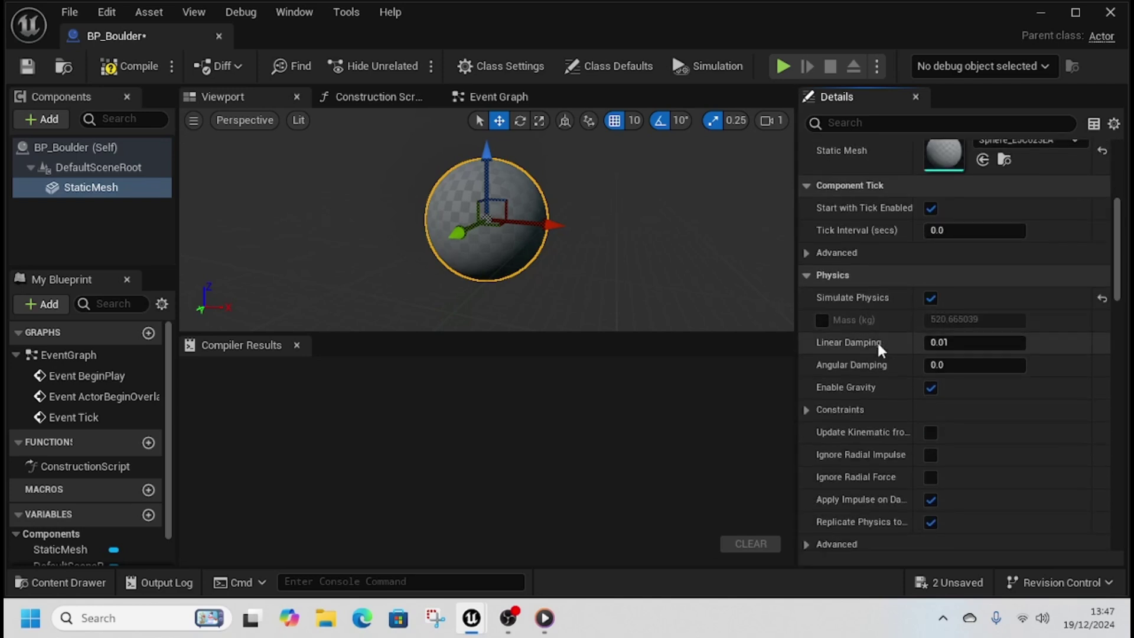
{"action": "left_click", "coordinate": [822, 320]}
{"action": "left_click", "coordinate": [964, 319]}
{"action": "type", "text": "100.0"}
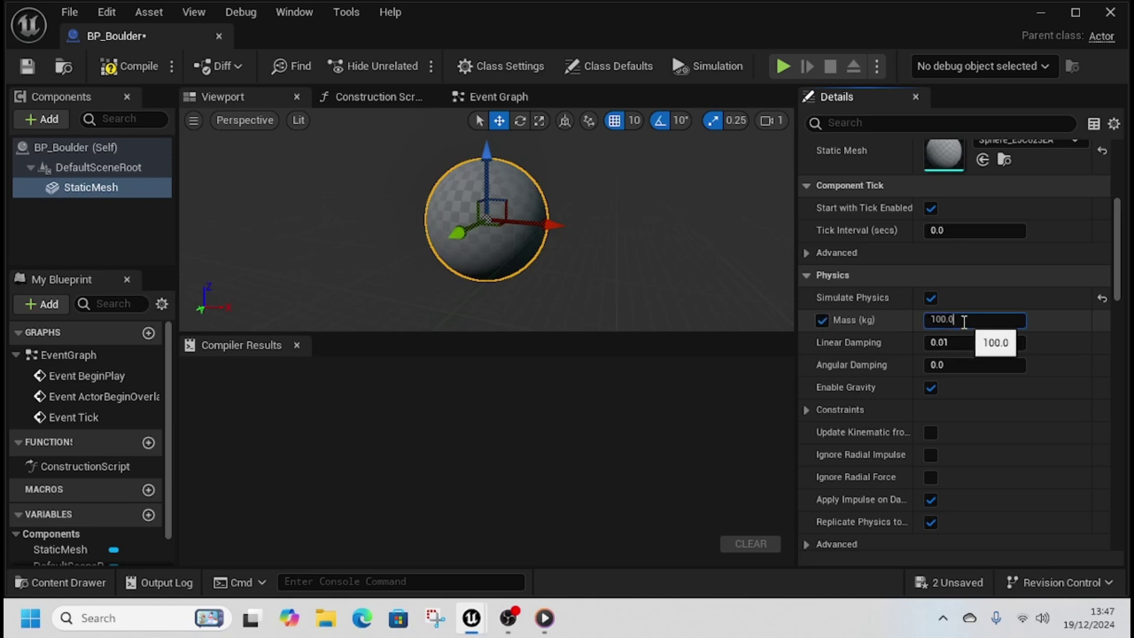
{"action": "double_click", "coordinate": [964, 319]}
{"action": "type", "text": "5"}
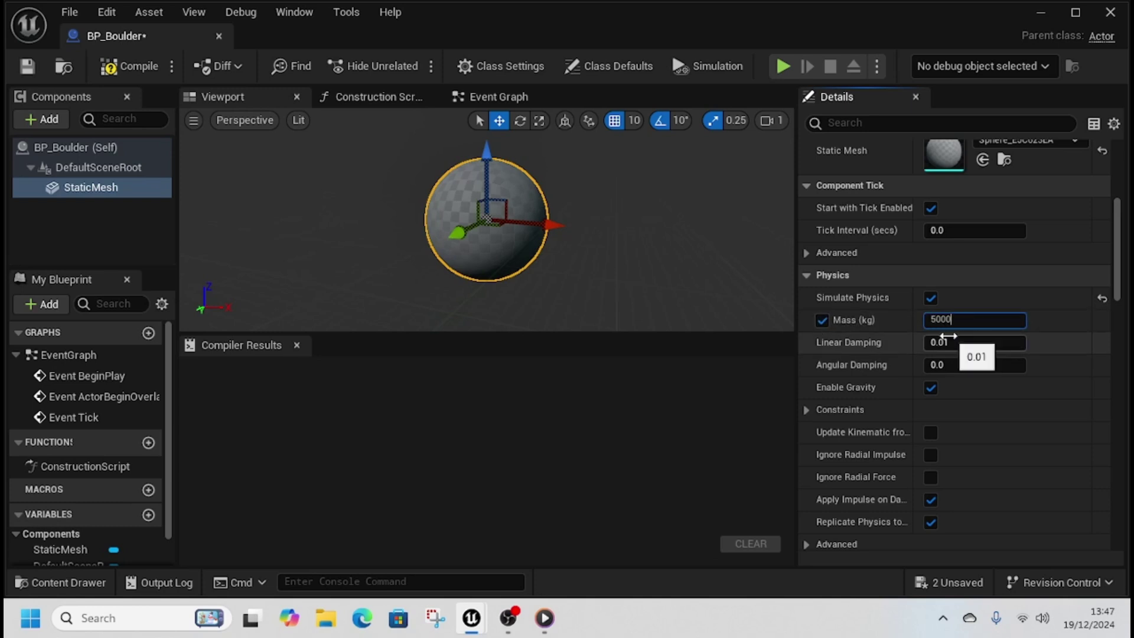
{"action": "type", "text": "0000000"}
{"action": "key", "text": "Return"}
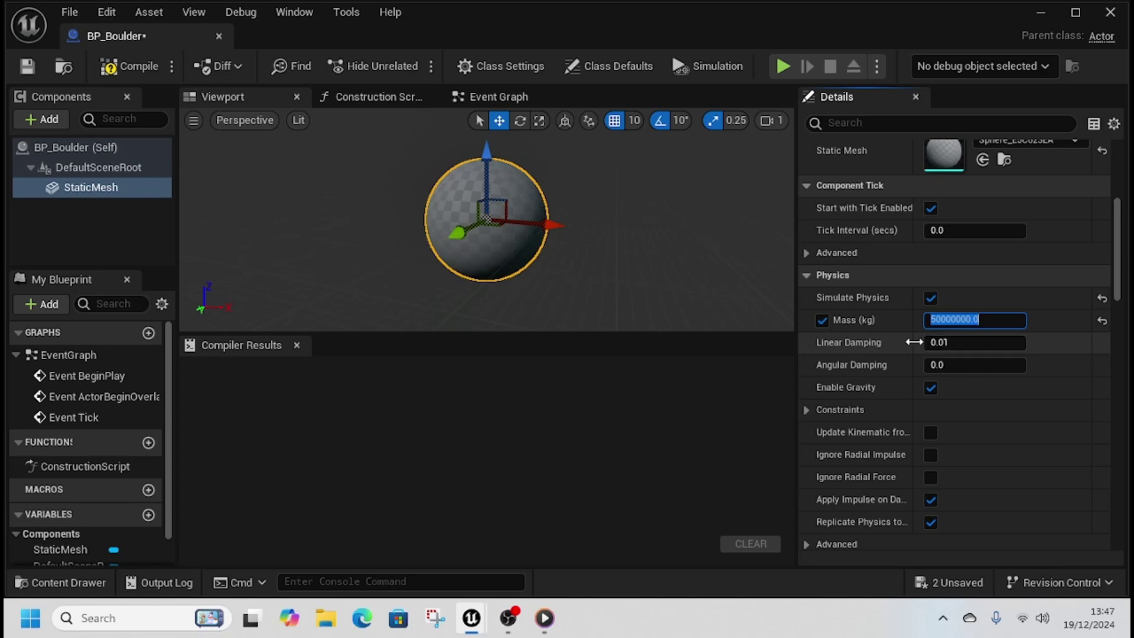
{"action": "left_click", "coordinate": [962, 320]}
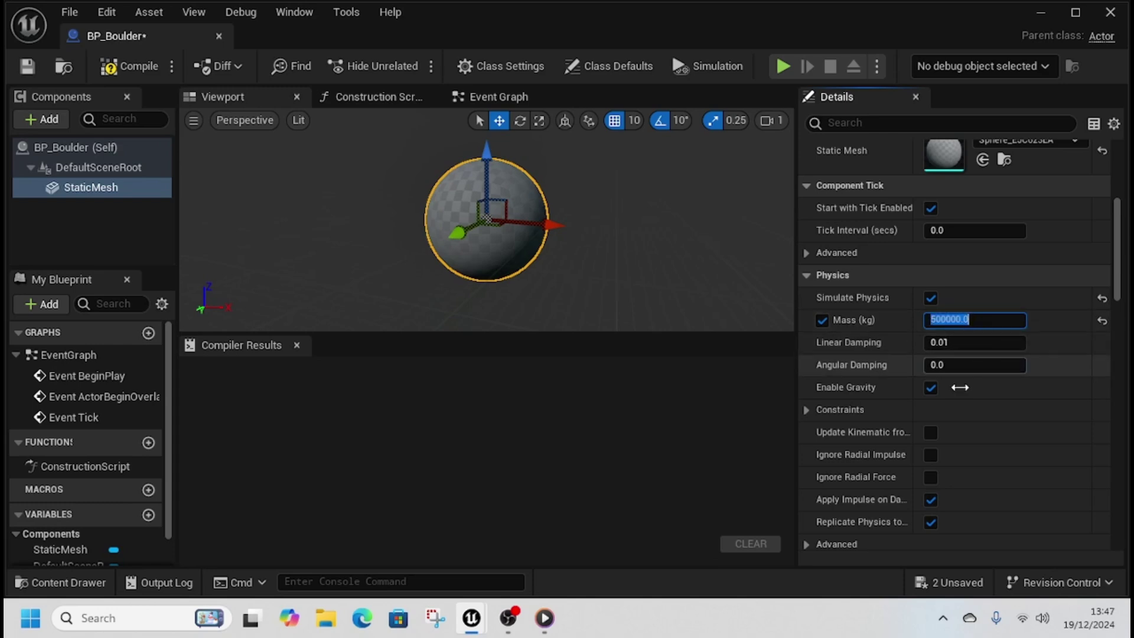
- Set the sphere component's Collision Presets to BlockAllDynamic, with the individual collision responses expanded
{"action": "scroll", "coordinate": [941, 402], "scroll_direction": "down", "scroll_amount": 5}
{"action": "scroll", "coordinate": [941, 402], "scroll_direction": "down", "scroll_amount": 3}
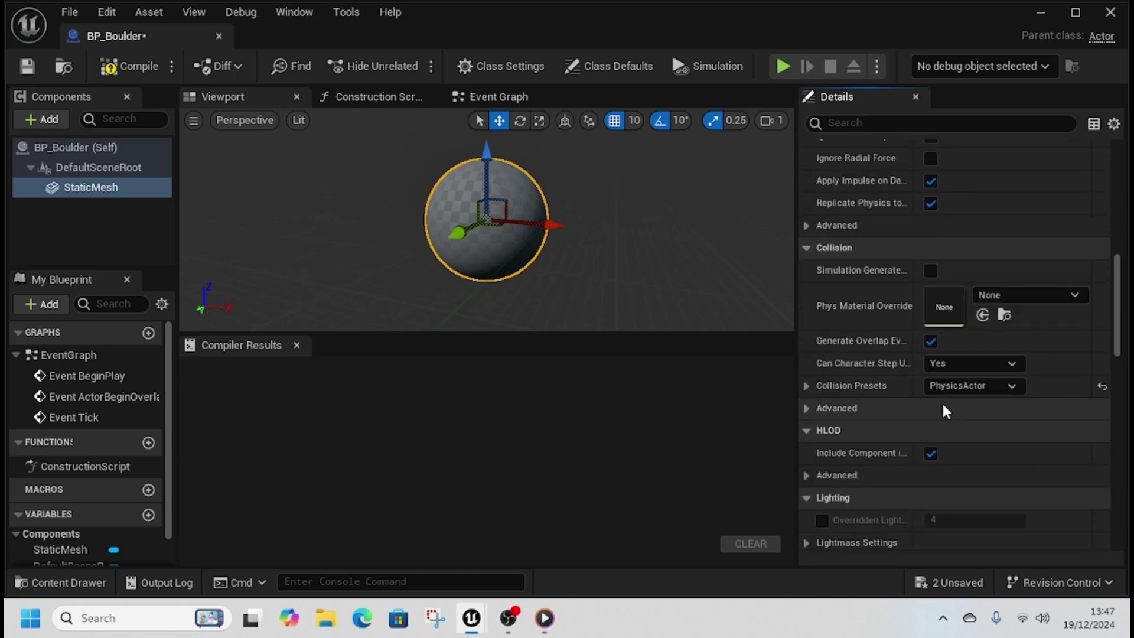
{"action": "left_click", "coordinate": [807, 386]}
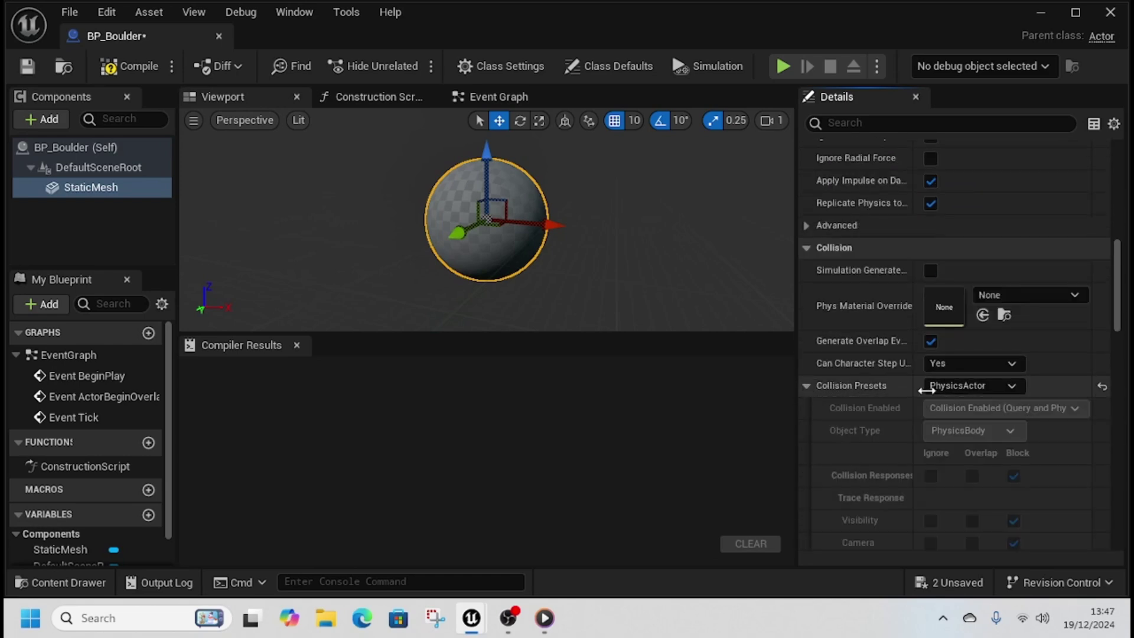
{"action": "left_click", "coordinate": [969, 386]}
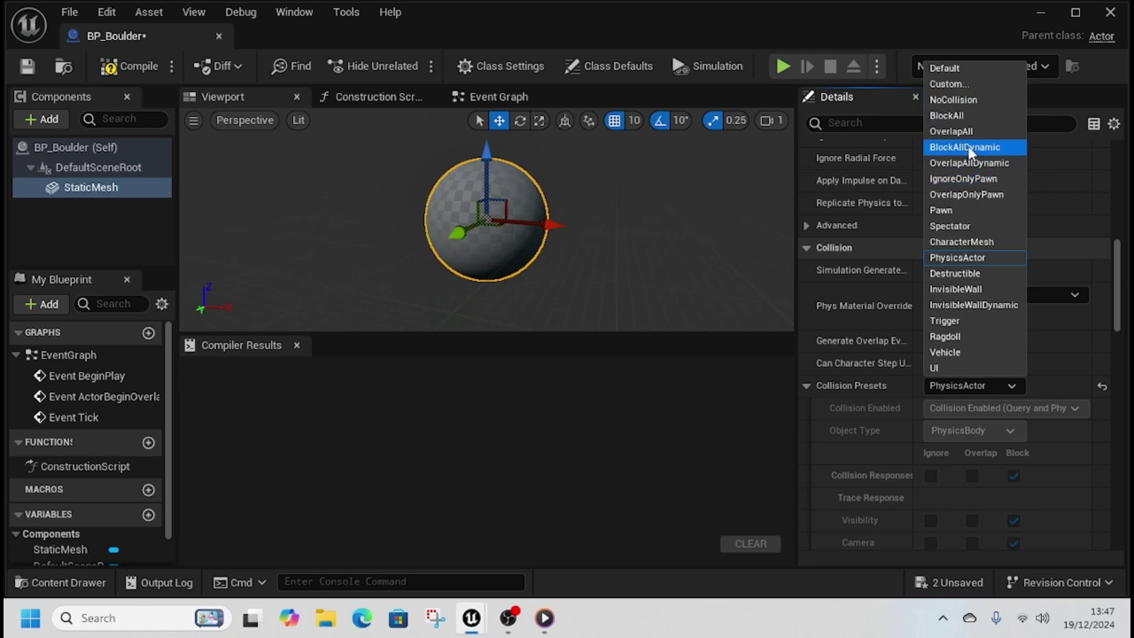
{"action": "left_click", "coordinate": [968, 146]}
{"action": "scroll", "coordinate": [1033, 378], "scroll_direction": "down", "scroll_amount": 4}
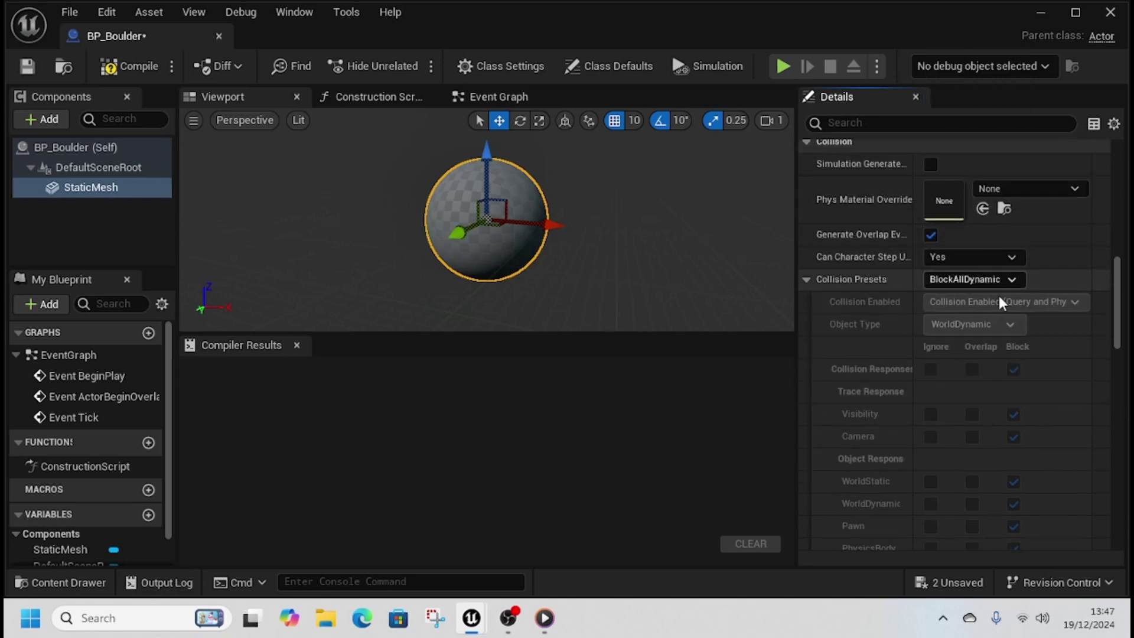
{"action": "left_click", "coordinate": [966, 279]}
{"action": "left_click", "coordinate": [962, 280]}
{"action": "left_click", "coordinate": [842, 292]}
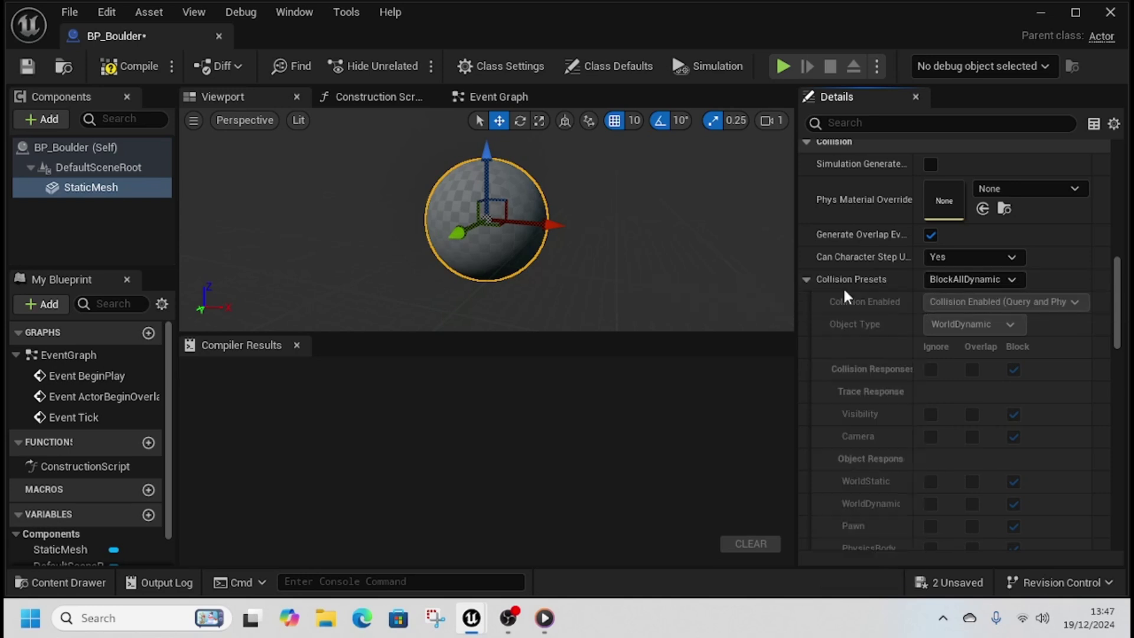
- Customize the sphere component's collision so its Camera trace response is Ignore, then compile and save BP_Boulder
{"action": "scroll", "coordinate": [1002, 353], "scroll_direction": "down", "scroll_amount": 3}
{"action": "left_click", "coordinate": [930, 356]}
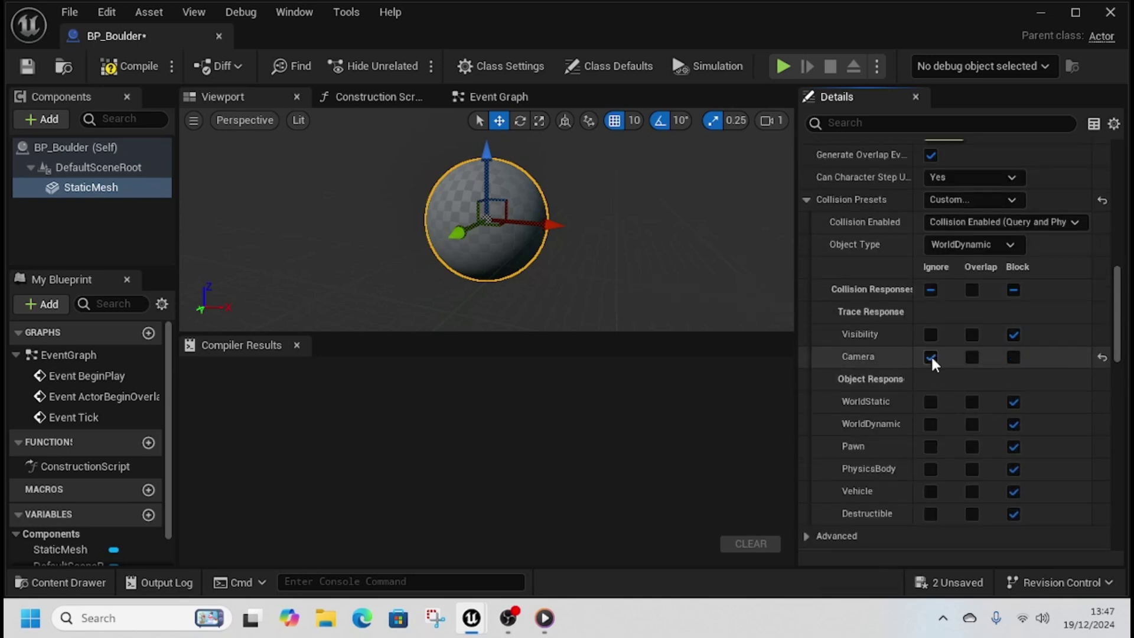
{"action": "left_click", "coordinate": [124, 65]}
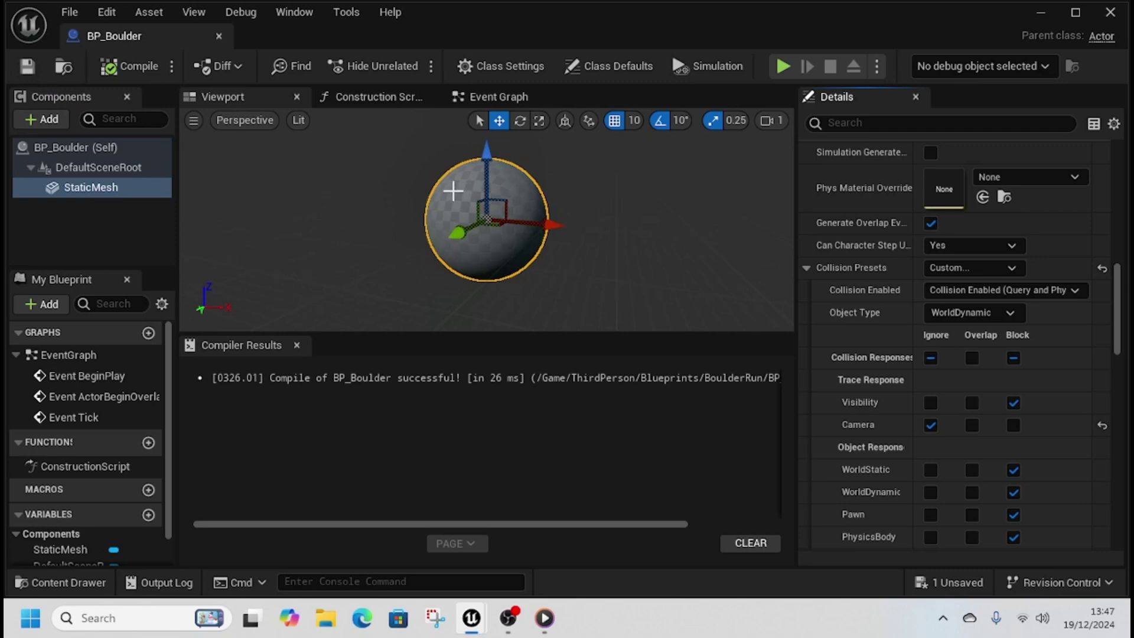
- Open the Fab asset library from the BoulderRun content folder and search for "rock"
{"action": "scroll", "coordinate": [452, 190], "scroll_direction": "up", "scroll_amount": 3}
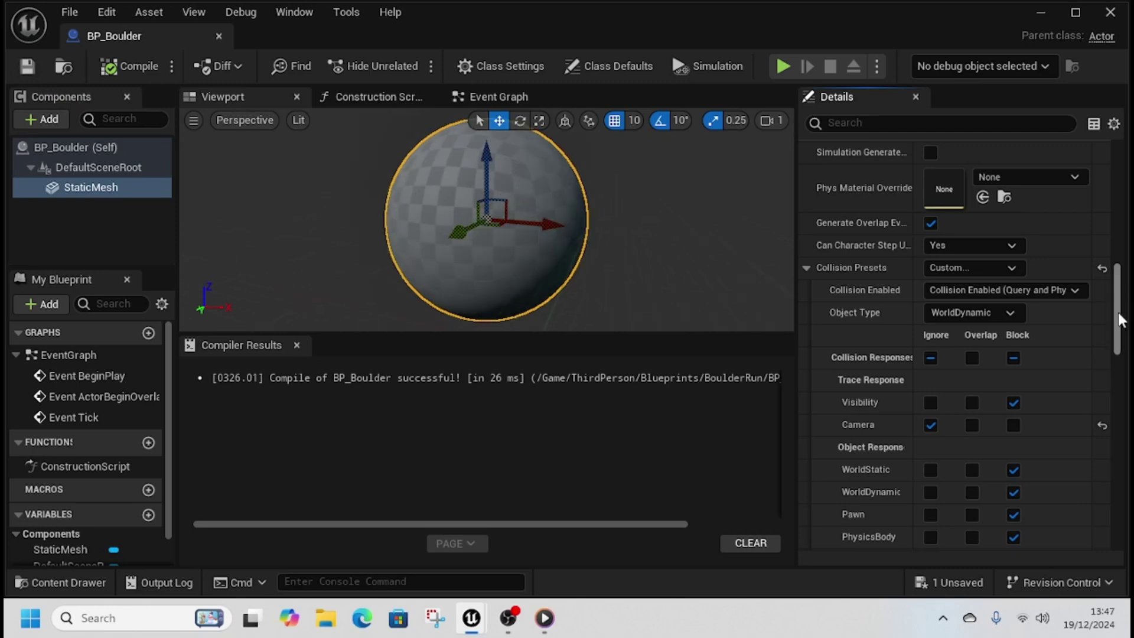
{"action": "scroll", "coordinate": [1118, 313], "scroll_direction": "up", "scroll_amount": 10}
{"action": "scroll", "coordinate": [1118, 313], "scroll_direction": "down", "scroll_amount": 4}
{"action": "key", "text": "ctrl+space"}
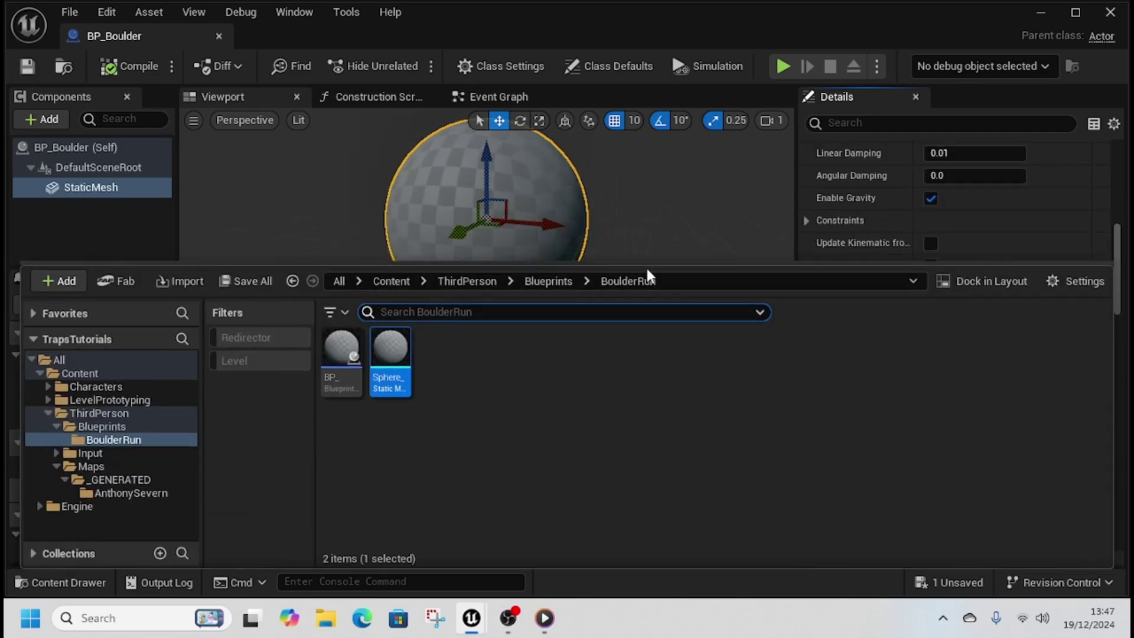
{"action": "left_click", "coordinate": [119, 282]}
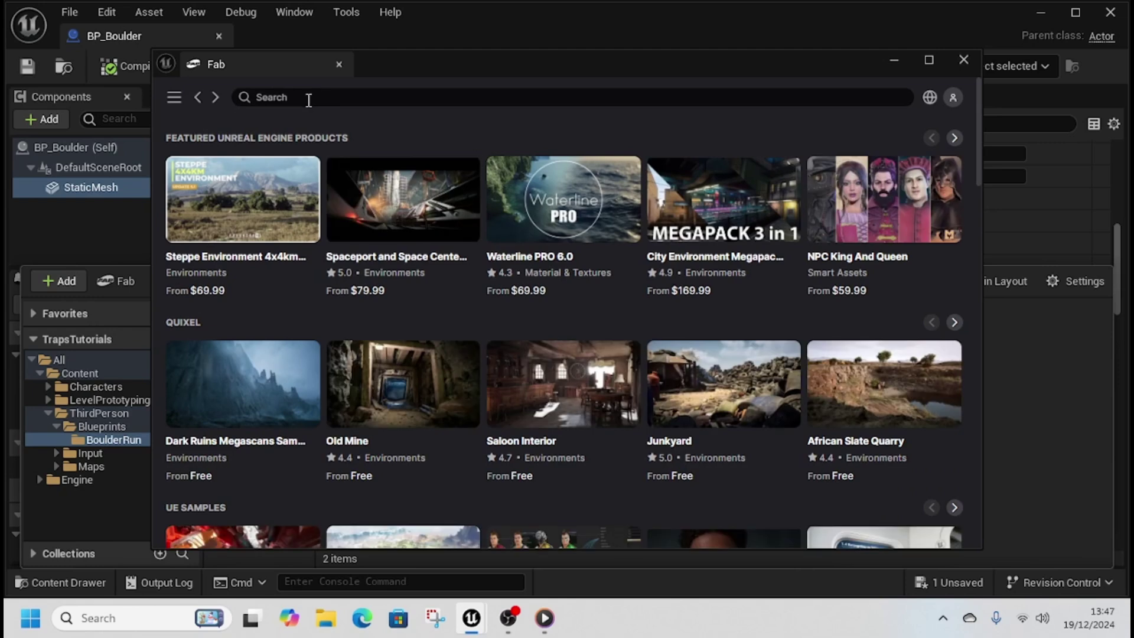
{"action": "left_click", "coordinate": [308, 98]}
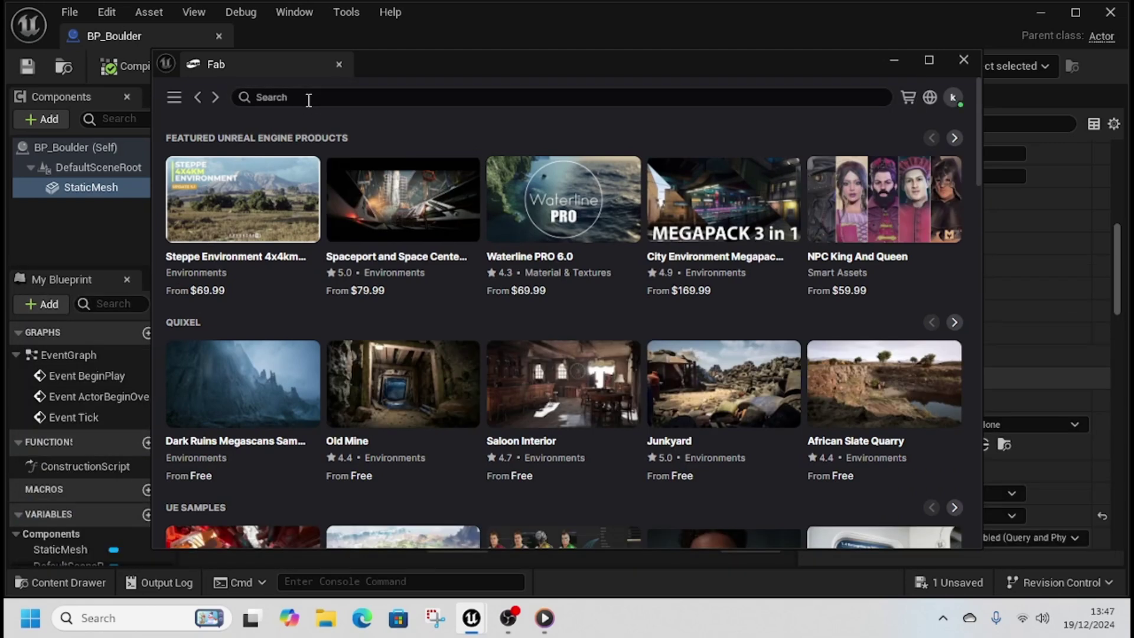
{"action": "left_click", "coordinate": [335, 93]}
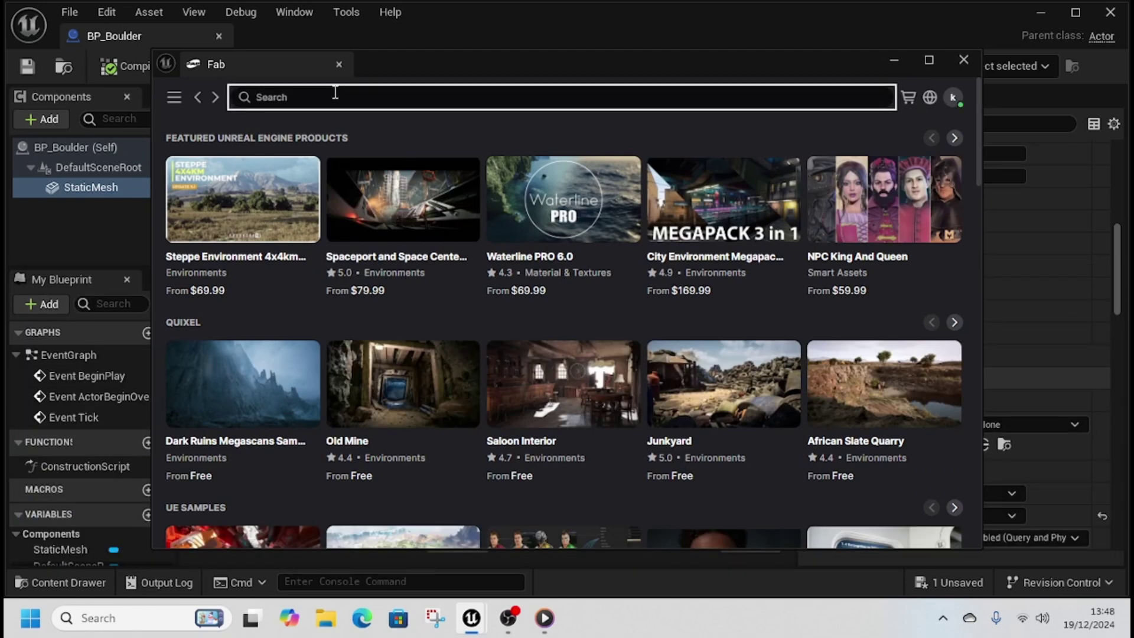
{"action": "key", "text": "Return"}
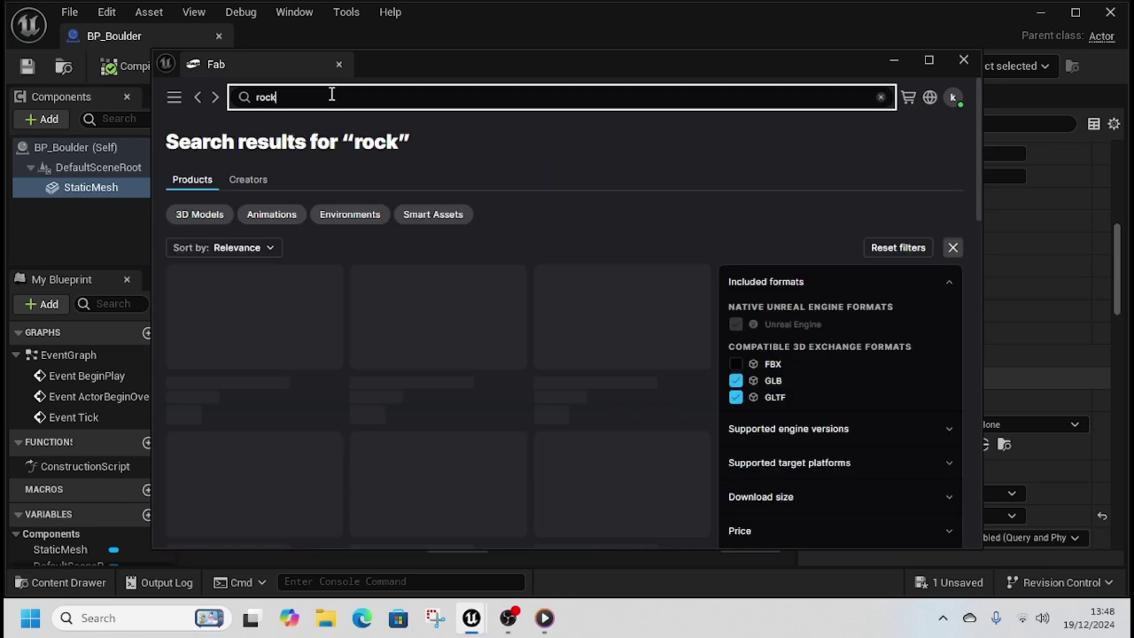
- Filter the rock search results by price to show only Free assets
{"action": "scroll", "coordinate": [667, 422], "scroll_direction": "down", "scroll_amount": 3}
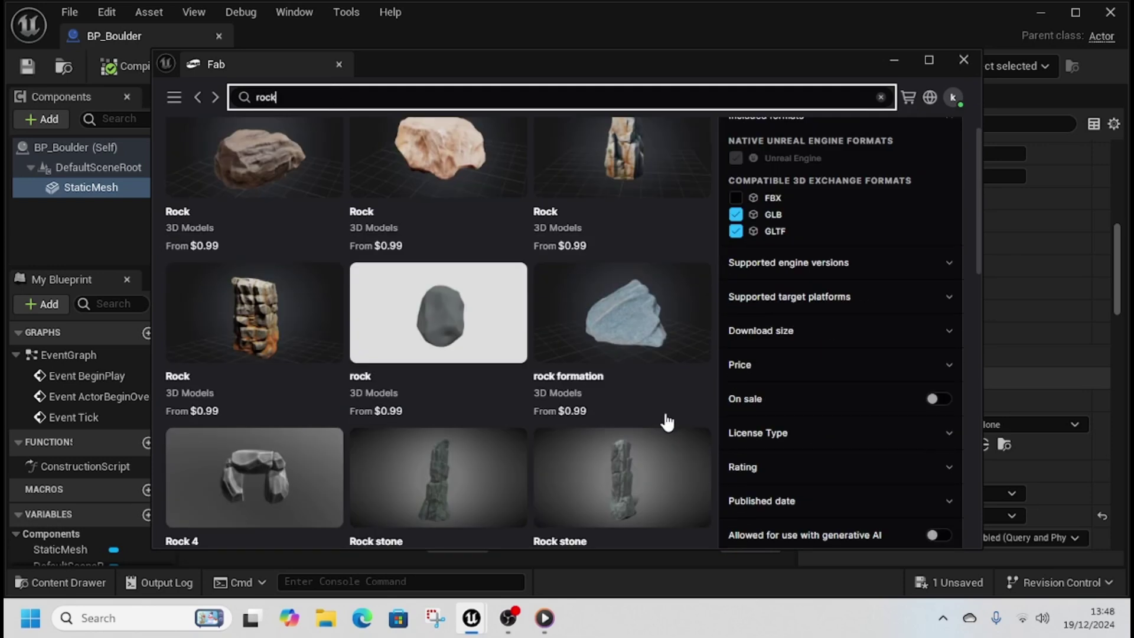
{"action": "left_click", "coordinate": [781, 366]}
{"action": "left_click", "coordinate": [735, 430]}
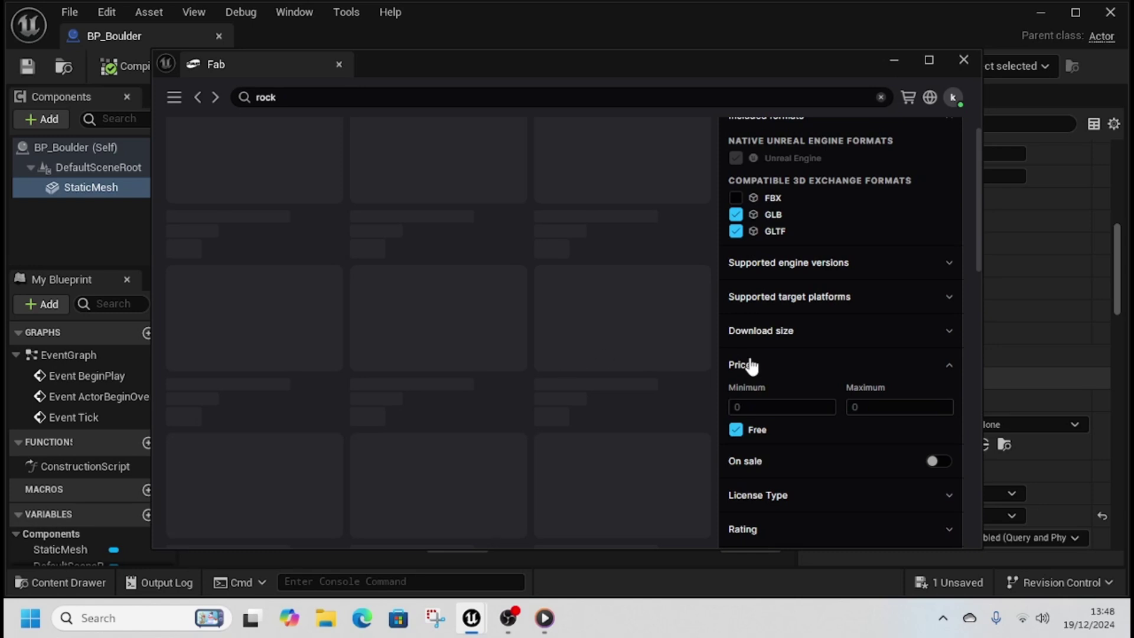
- Add the free Quixel Smooth Rock surface to the project in Medium quality and close the asset library and content browser windows
{"action": "left_click", "coordinate": [438, 314]}
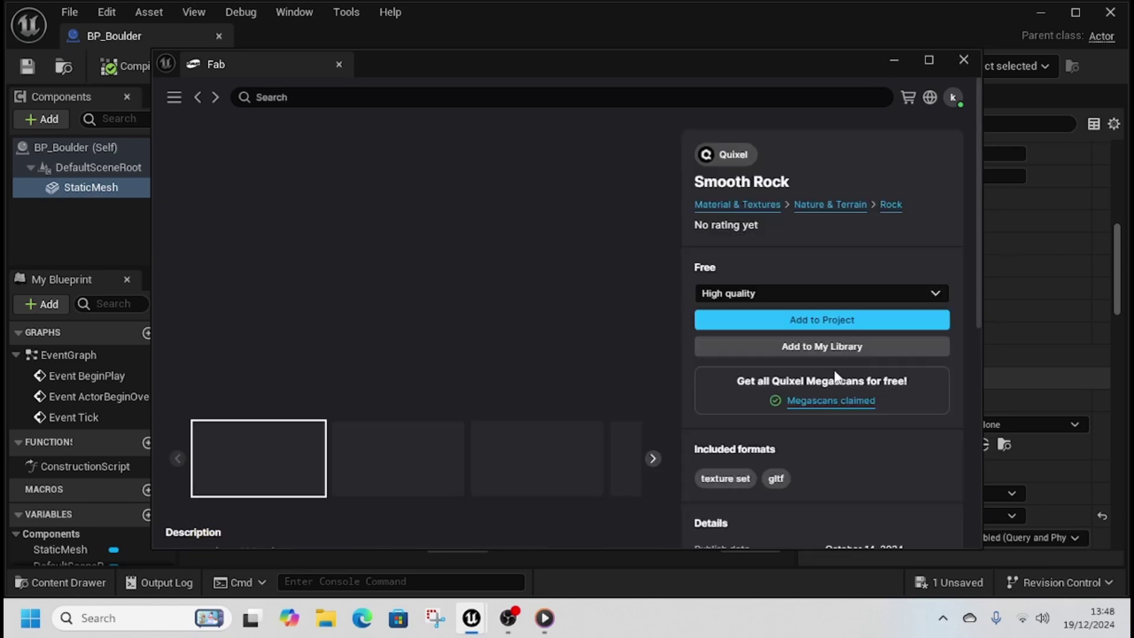
{"action": "left_click", "coordinate": [773, 327]}
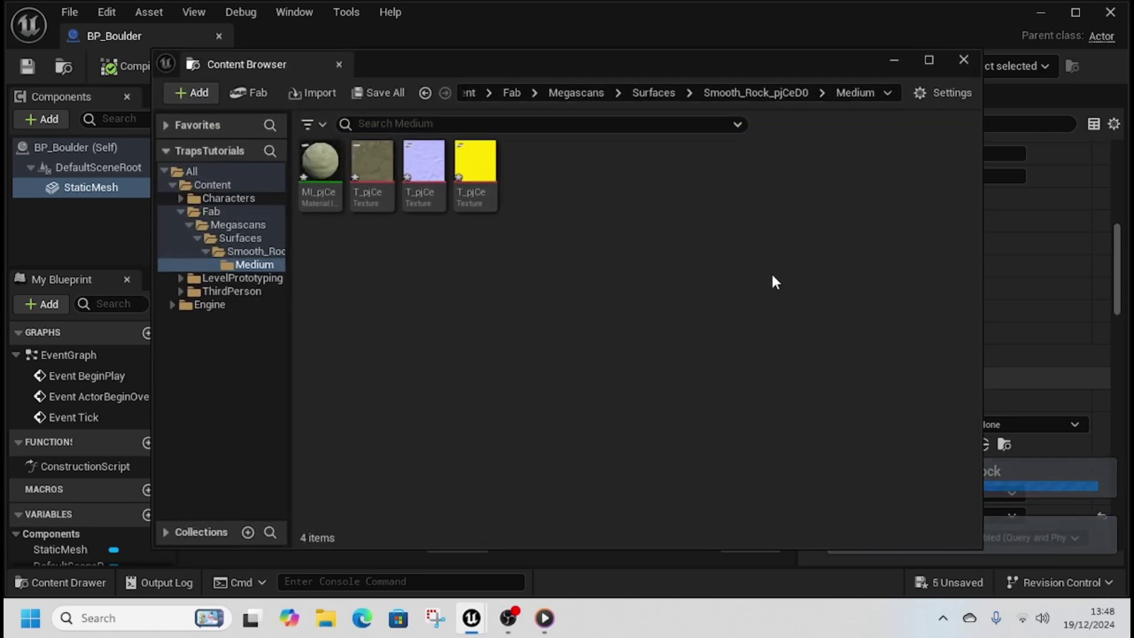
{"action": "left_click", "coordinate": [963, 60]}
{"action": "left_click", "coordinate": [961, 56]}
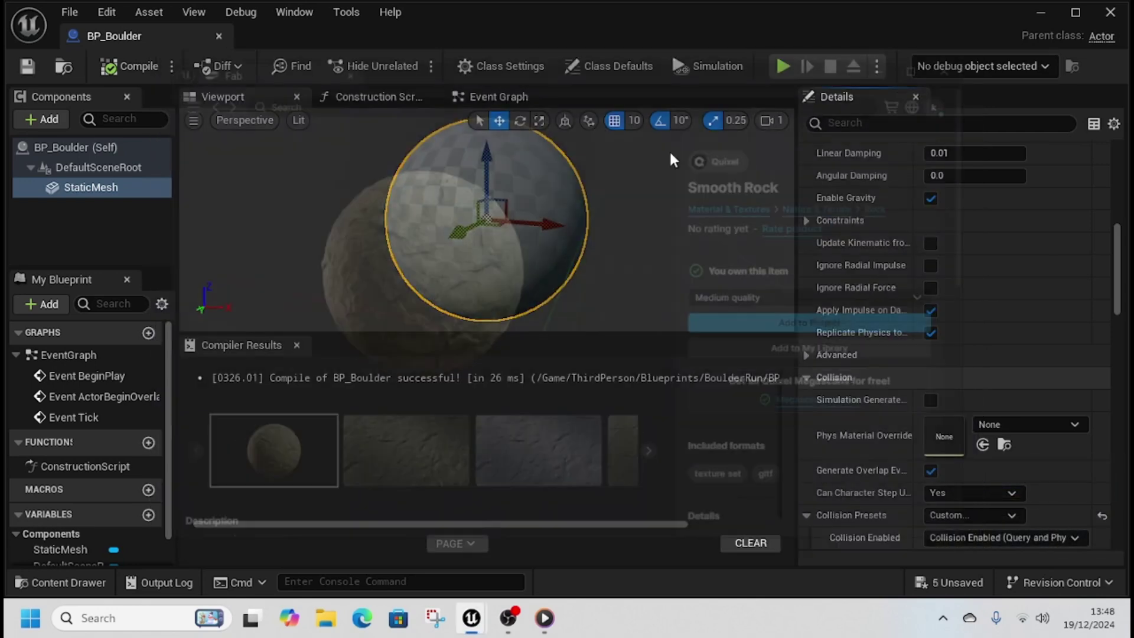
- Select the MI_pjCeD0 material instance in Content > Fab > Megascans > Surfaces > Smooth_Rock_pjCeD0 > Medium
{"action": "scroll", "coordinate": [991, 420], "scroll_direction": "up", "scroll_amount": 8}
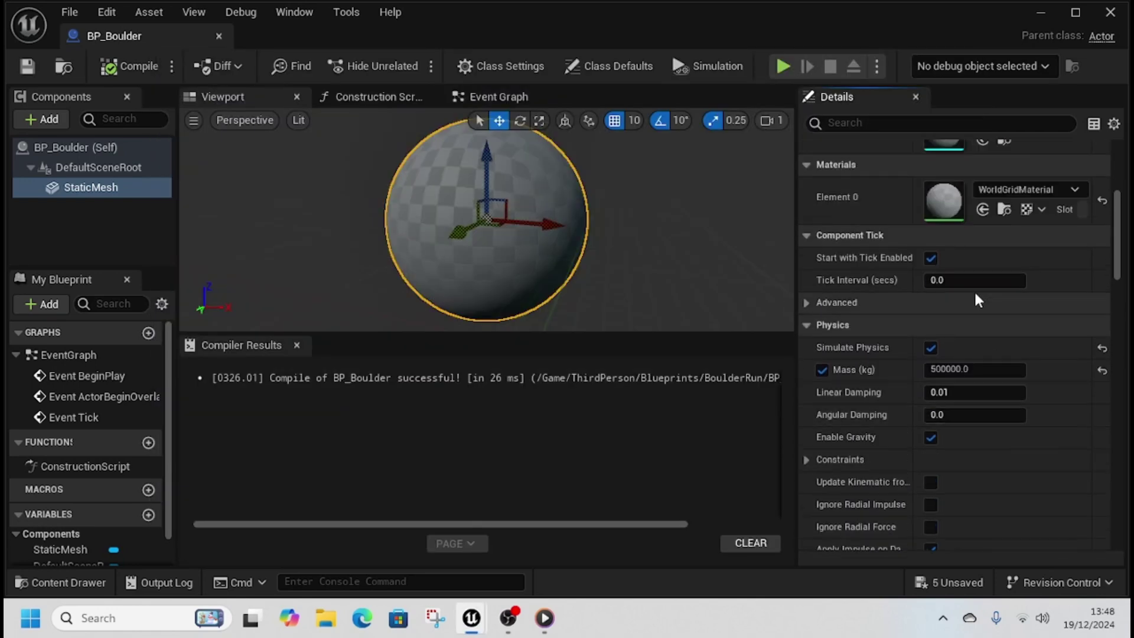
{"action": "scroll", "coordinate": [973, 289], "scroll_direction": "up", "scroll_amount": 3}
{"action": "left_click", "coordinate": [1024, 271]}
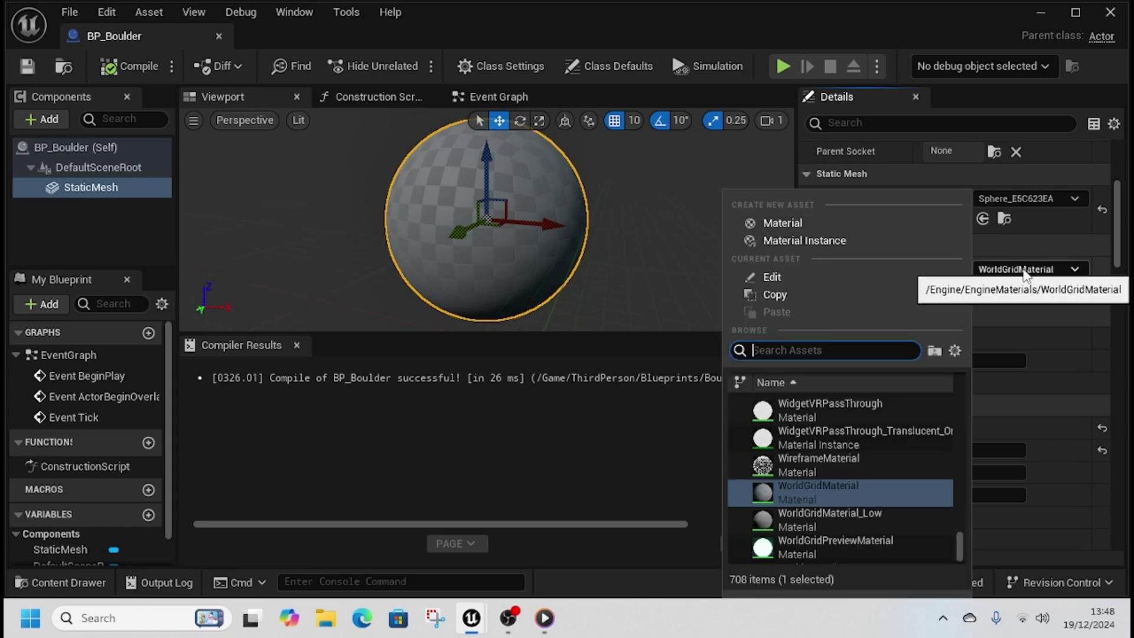
{"action": "key", "text": "Escape"}
{"action": "key", "text": "ctrl+space"}
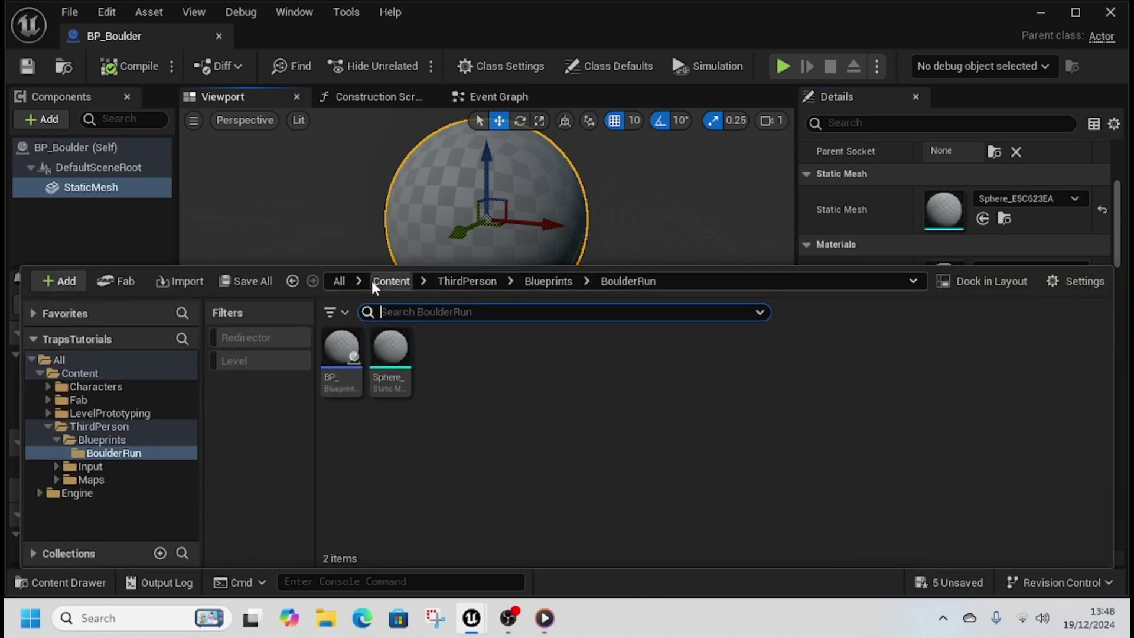
{"action": "left_click", "coordinate": [390, 281]}
{"action": "double_click", "coordinate": [390, 354]}
{"action": "double_click", "coordinate": [344, 372]}
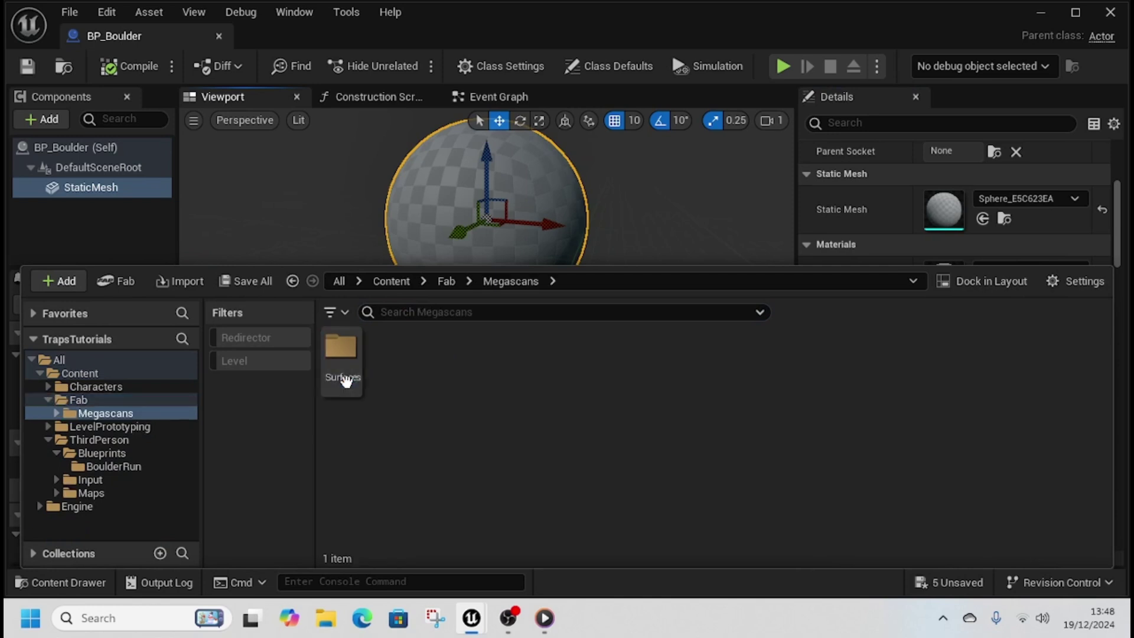
{"action": "double_click", "coordinate": [358, 377]}
{"action": "double_click", "coordinate": [344, 381]}
{"action": "double_click", "coordinate": [342, 378]}
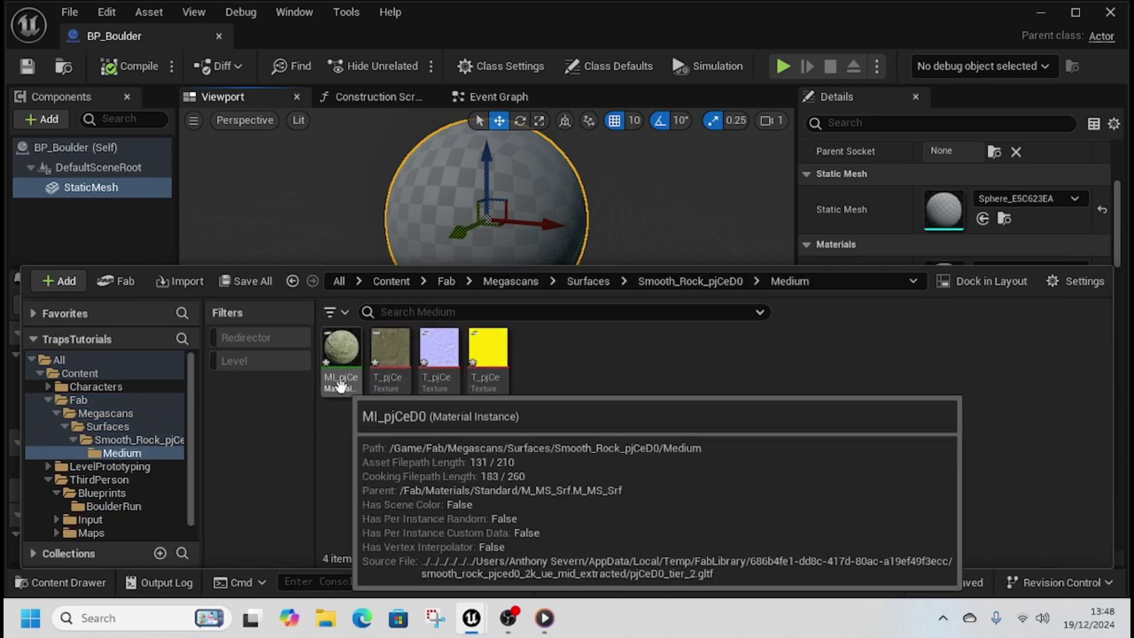
{"action": "left_click", "coordinate": [340, 385]}
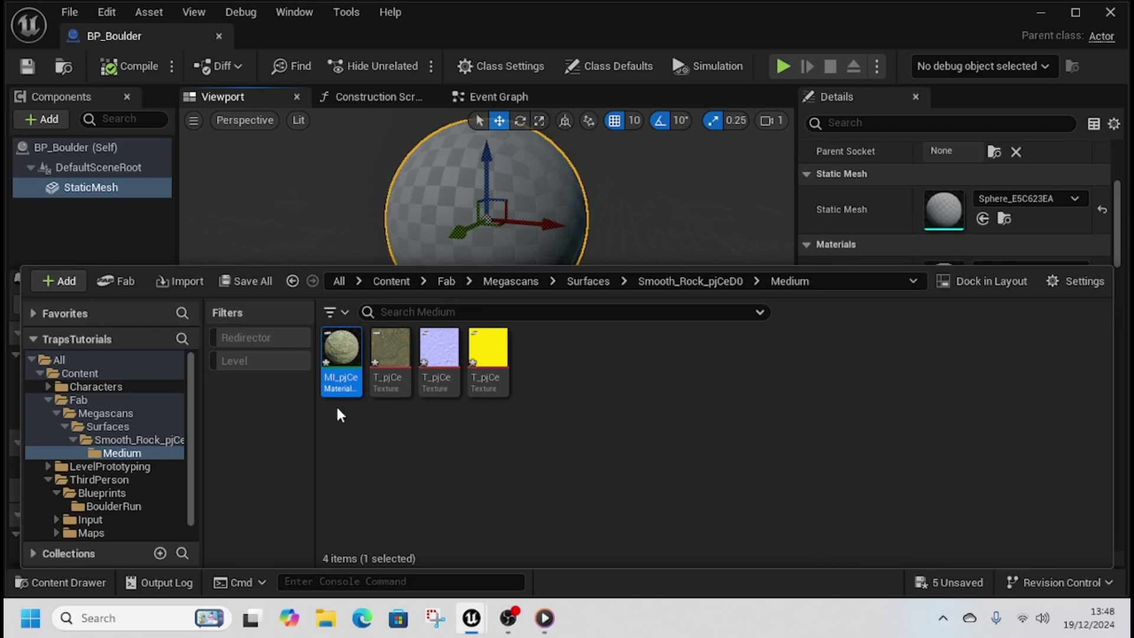
- Assign the selected rock material to Element 0 of BP_Boulder's sphere mesh and compile the Blueprint
{"action": "left_click", "coordinate": [723, 224]}
{"action": "left_click", "coordinate": [982, 289]}
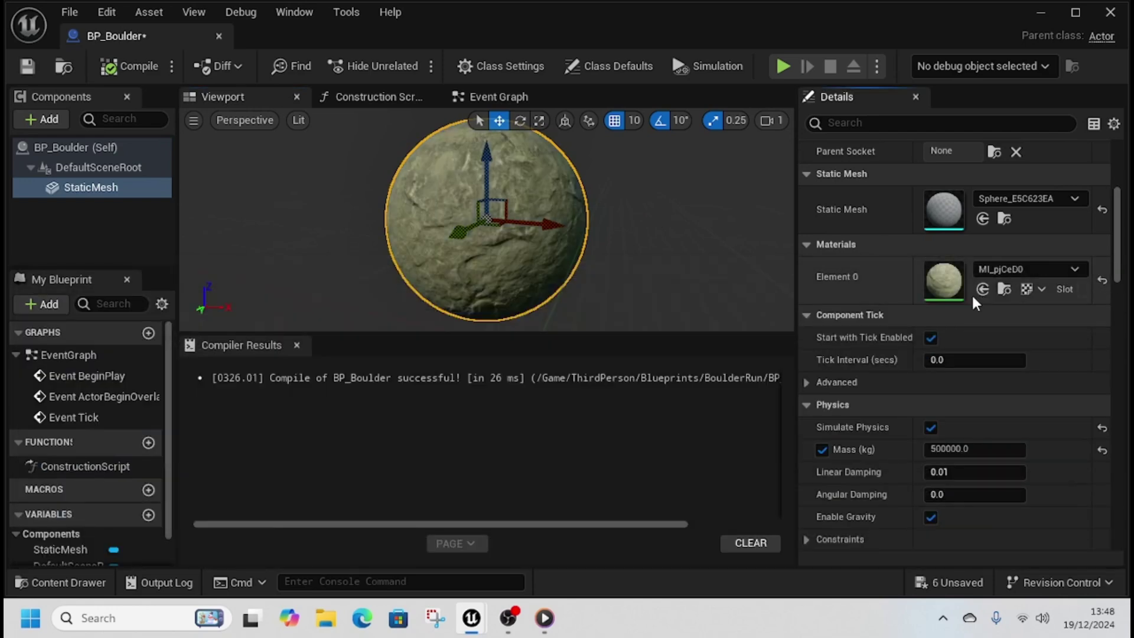
{"action": "left_click", "coordinate": [1055, 270]}
{"action": "left_click", "coordinate": [683, 322]}
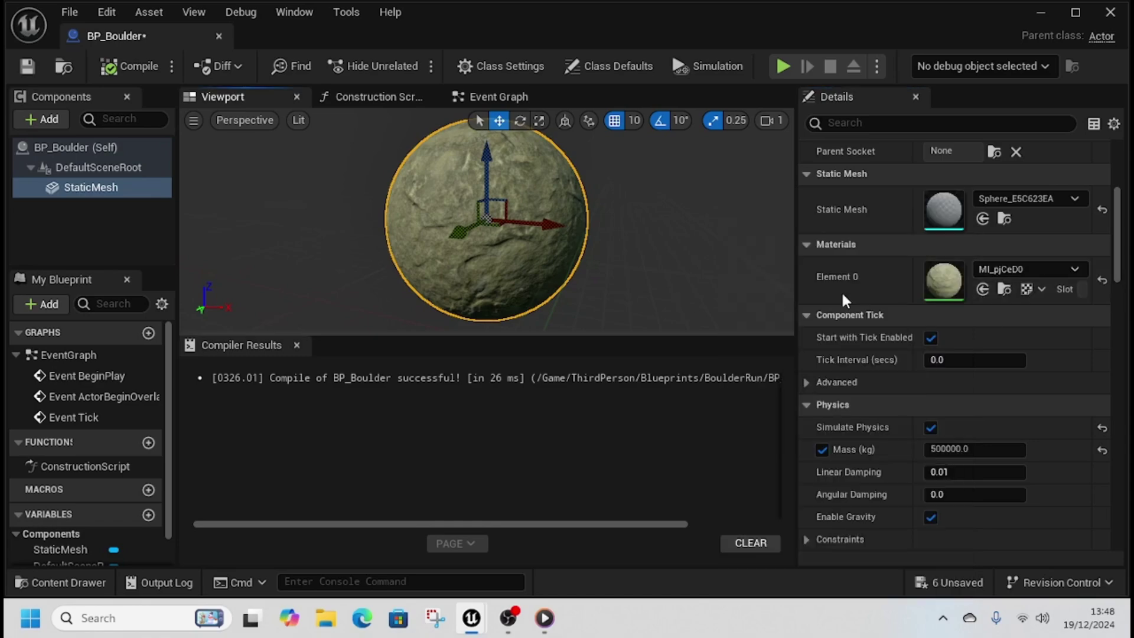
{"action": "left_click", "coordinate": [124, 66]}
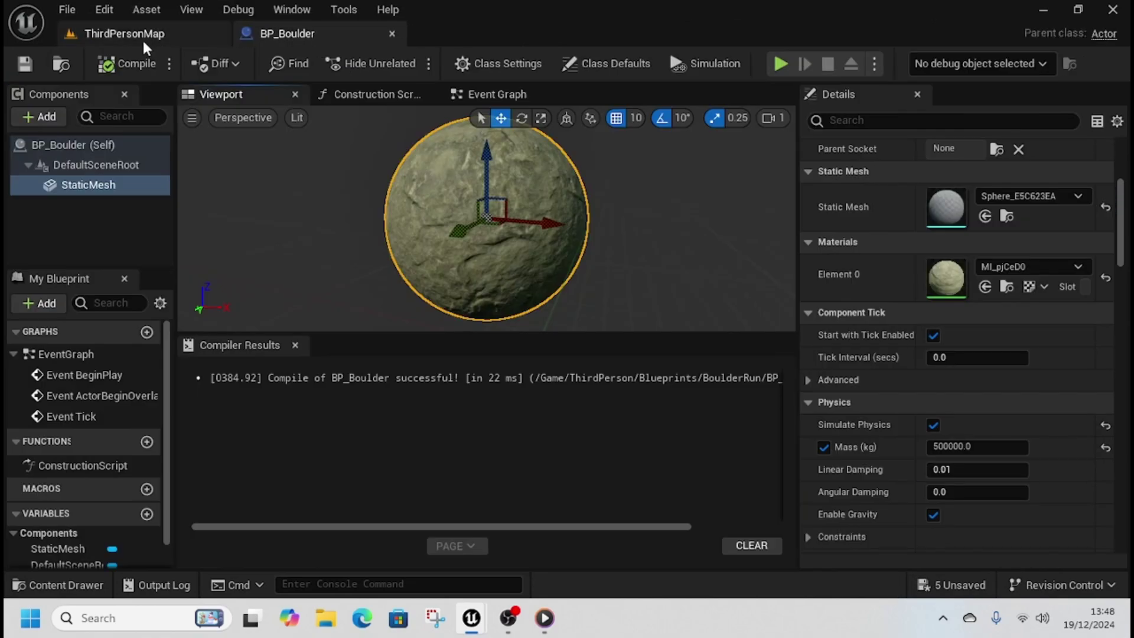
- Delete the plain gray Sphere actor from the ThirdPersonMap level
{"action": "left_click", "coordinate": [143, 38]}
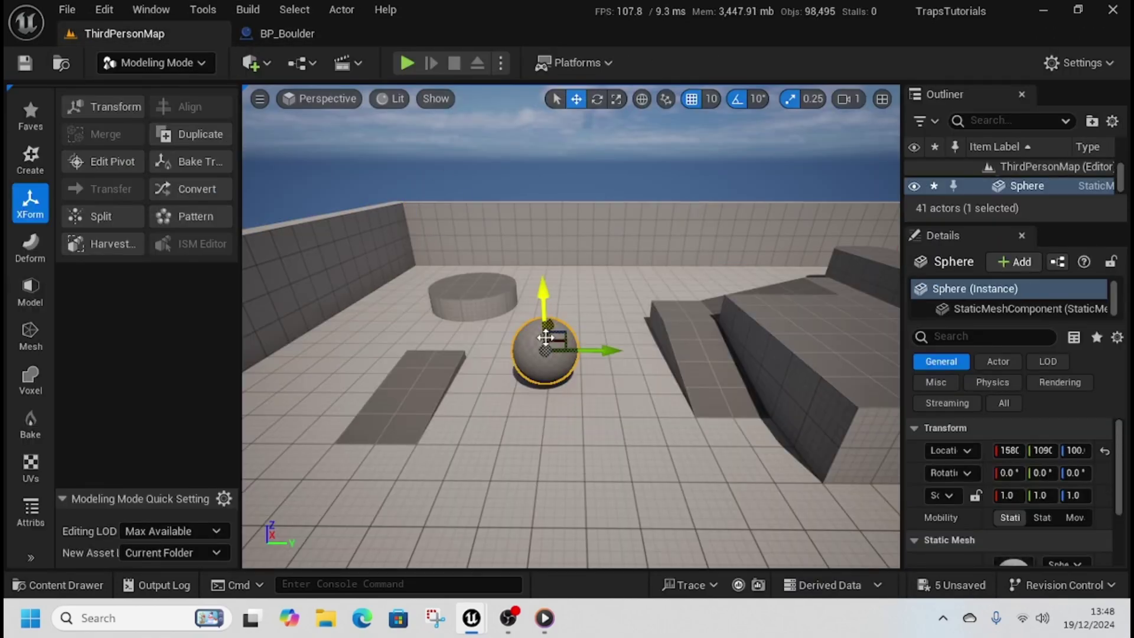
{"action": "key", "text": "Delete"}
- Place BP_Boulder from the ThirdPerson > Blueprints > BoulderRun folder on the level floor and raise it to a height of about 240
{"action": "key", "text": "ctrl+space"}
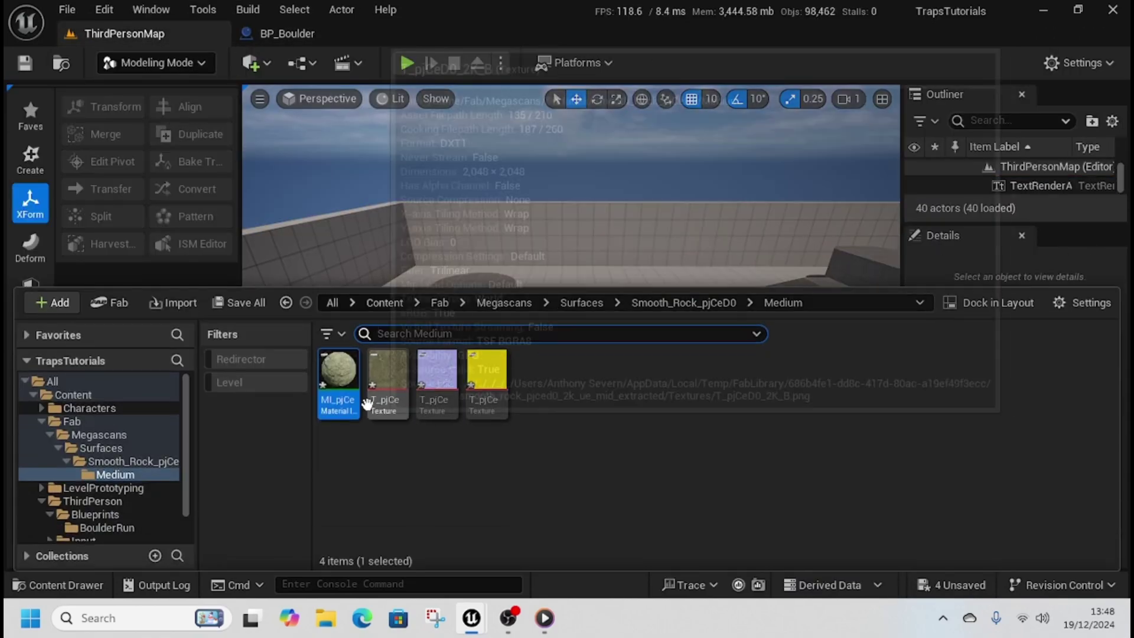
{"action": "left_click", "coordinate": [385, 307]}
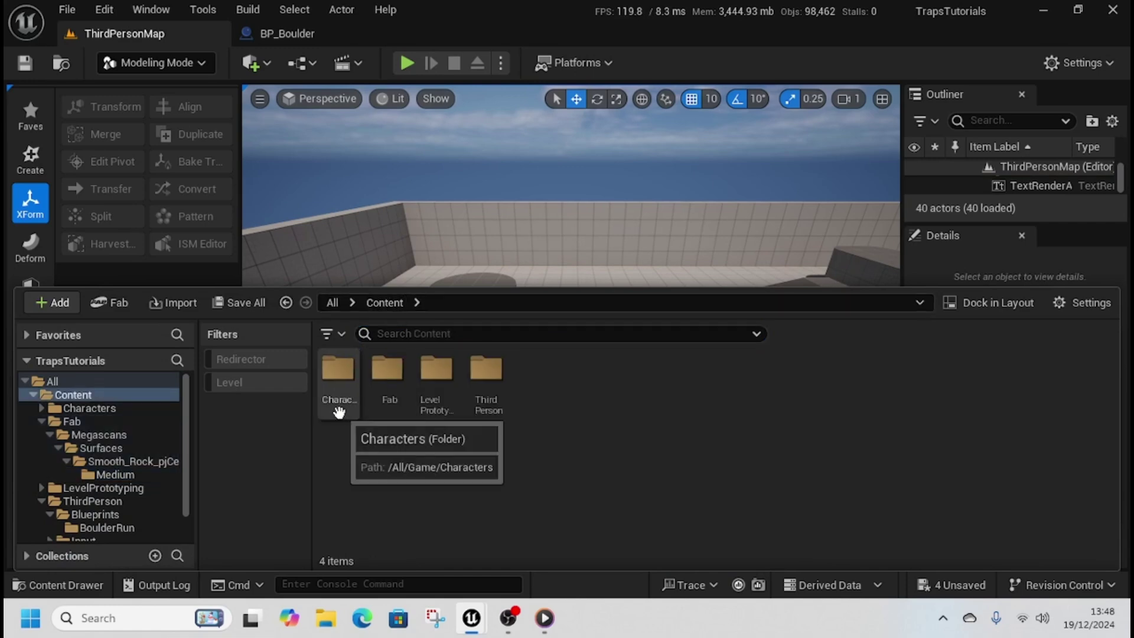
{"action": "left_click", "coordinate": [338, 378]}
{"action": "left_click", "coordinate": [490, 394]}
{"action": "double_click", "coordinate": [490, 395]}
{"action": "left_click", "coordinate": [342, 390]}
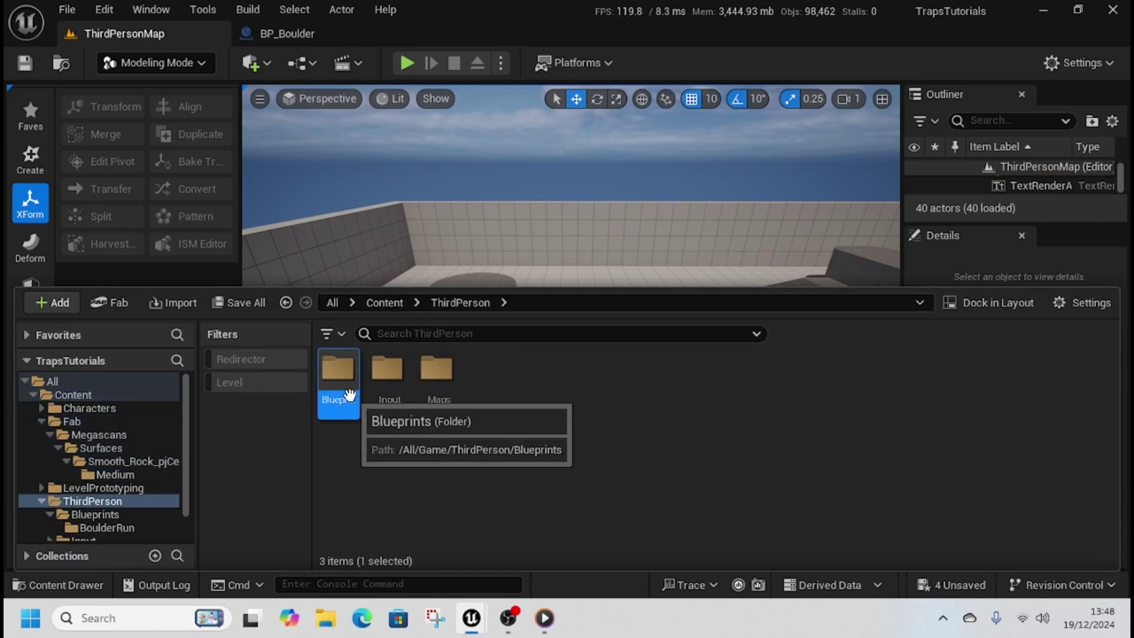
{"action": "double_click", "coordinate": [342, 389]}
{"action": "double_click", "coordinate": [348, 396]}
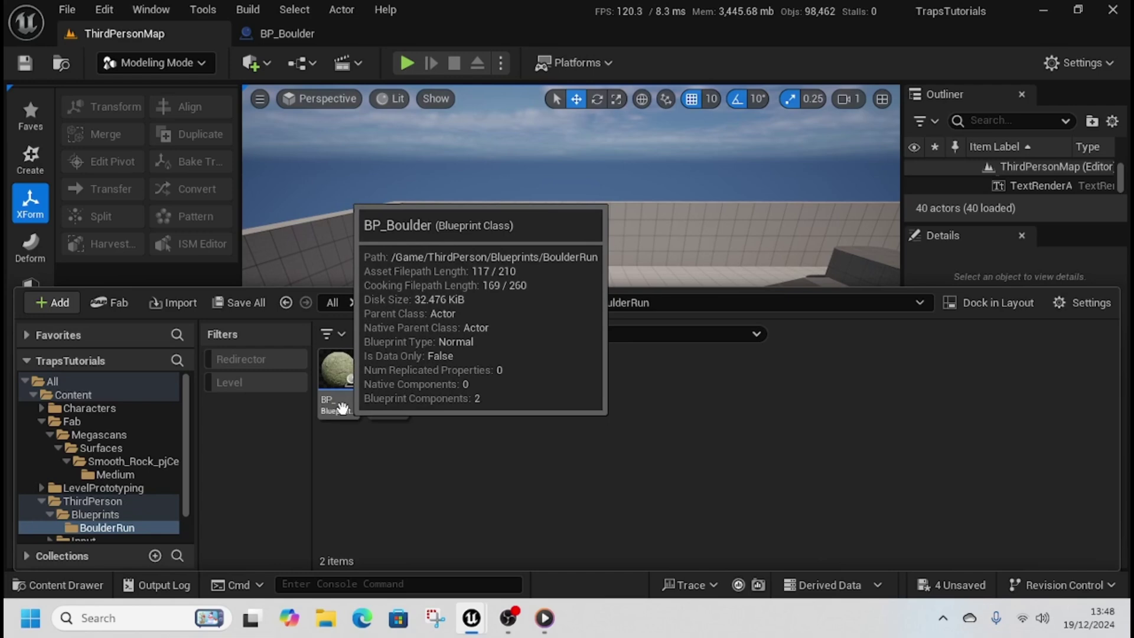
{"action": "left_click_drag", "start_coordinate": [351, 406], "coordinate": [548, 353]}
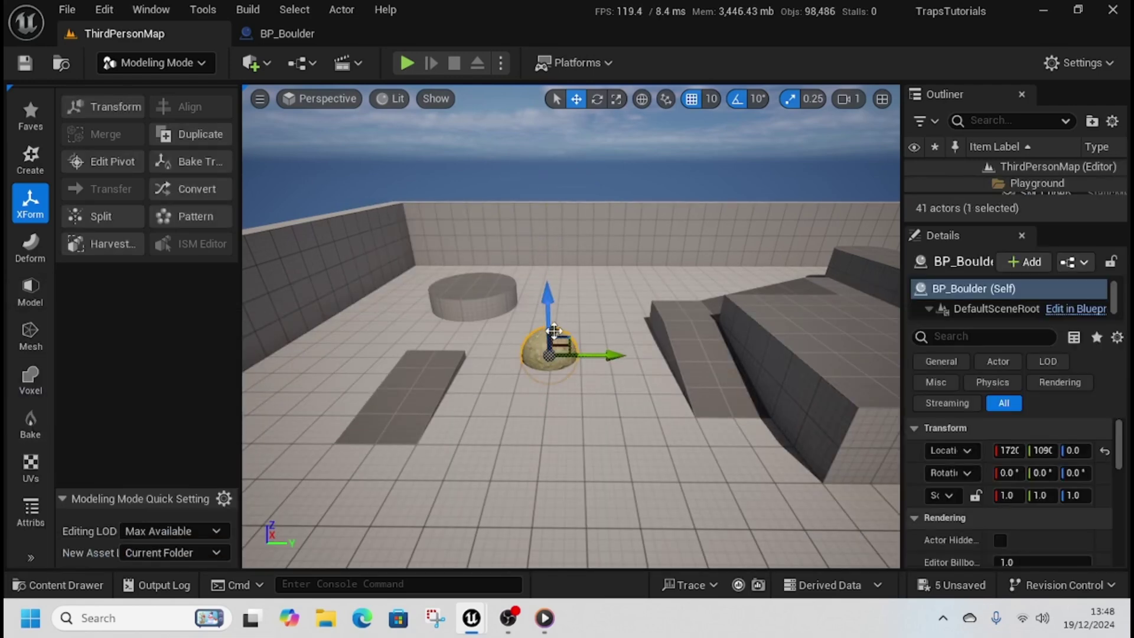
{"action": "left_click_drag", "start_coordinate": [547, 310], "coordinate": [549, 250]}
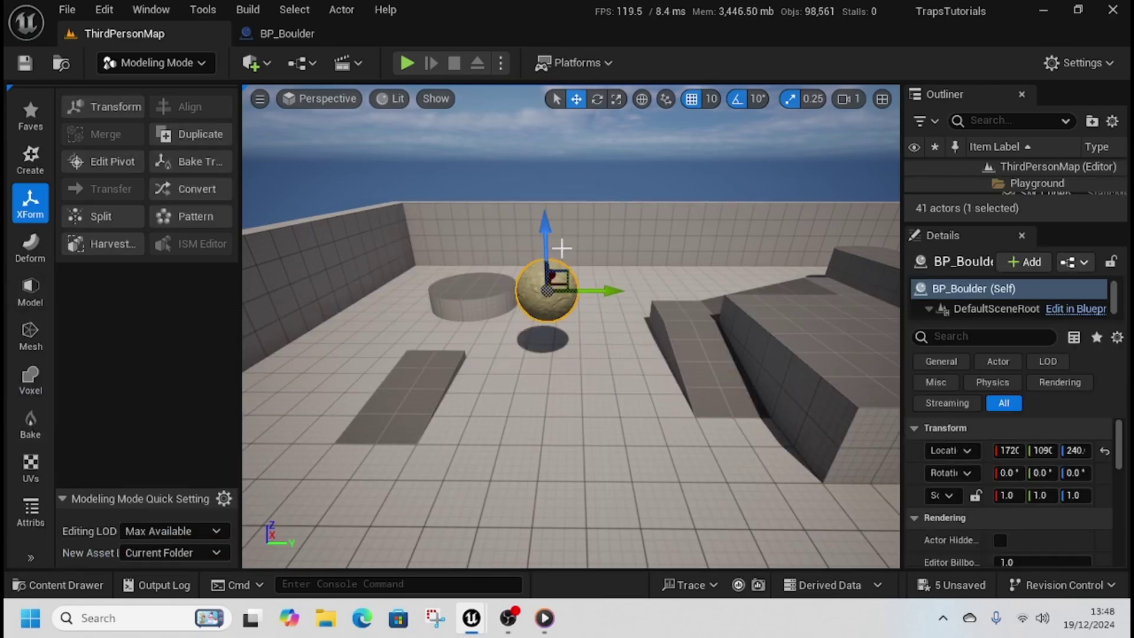
- Play the level from the floor in front of the boulder, run the character into and around the boulder, and stop the simulation
{"action": "right_click", "coordinate": [525, 377]}
{"action": "left_click", "coordinate": [590, 582]}
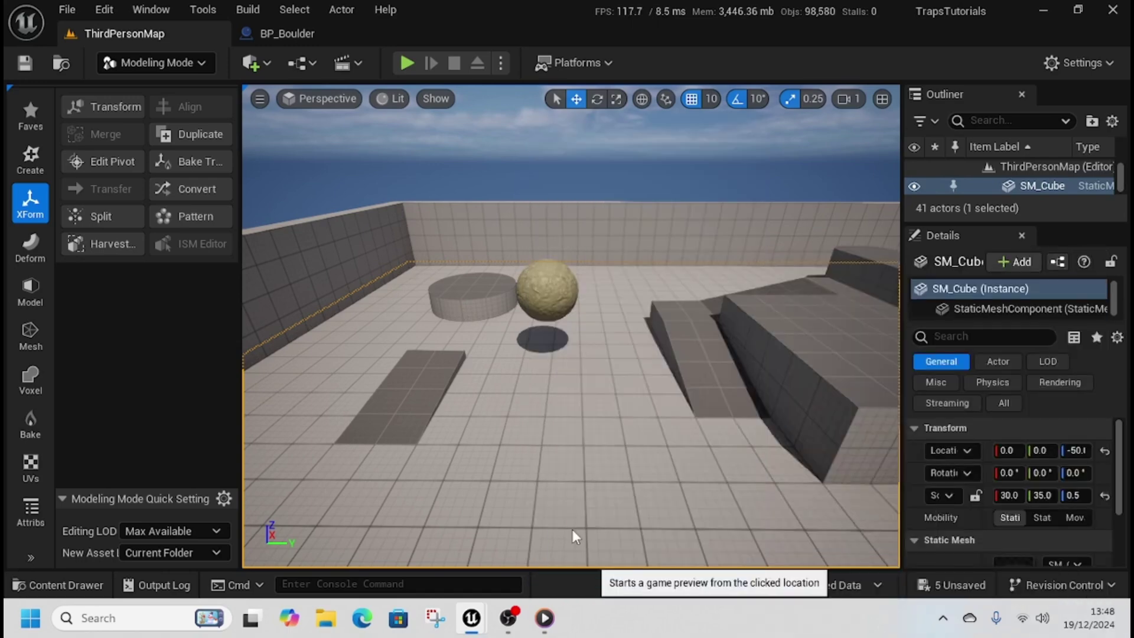
{"action": "key", "text": "w"}
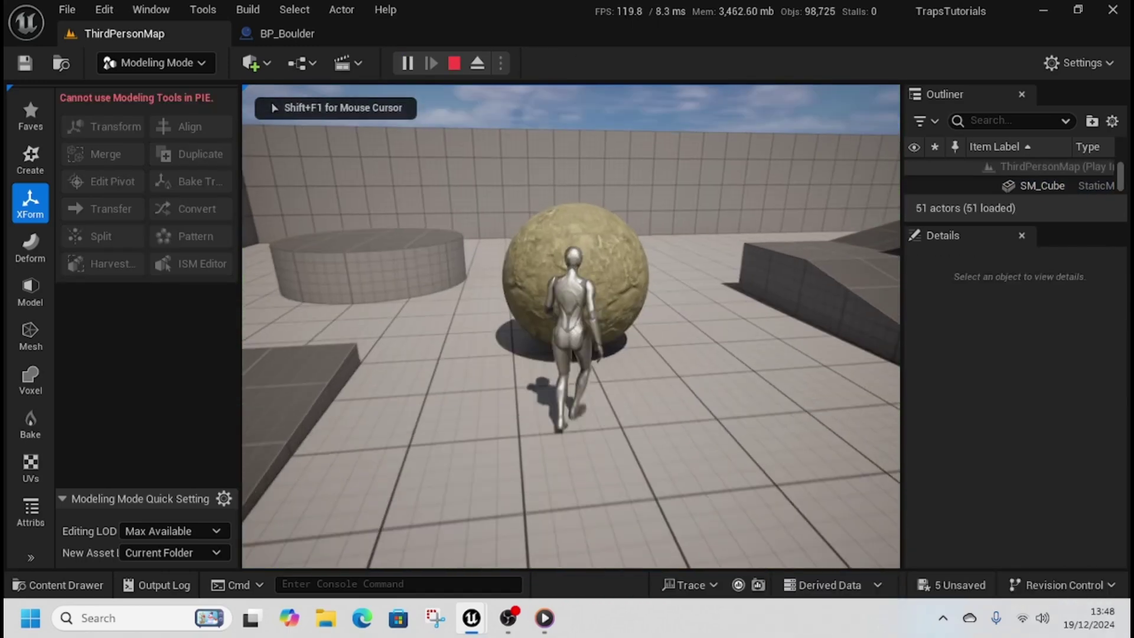
{"action": "key", "text": "w"}
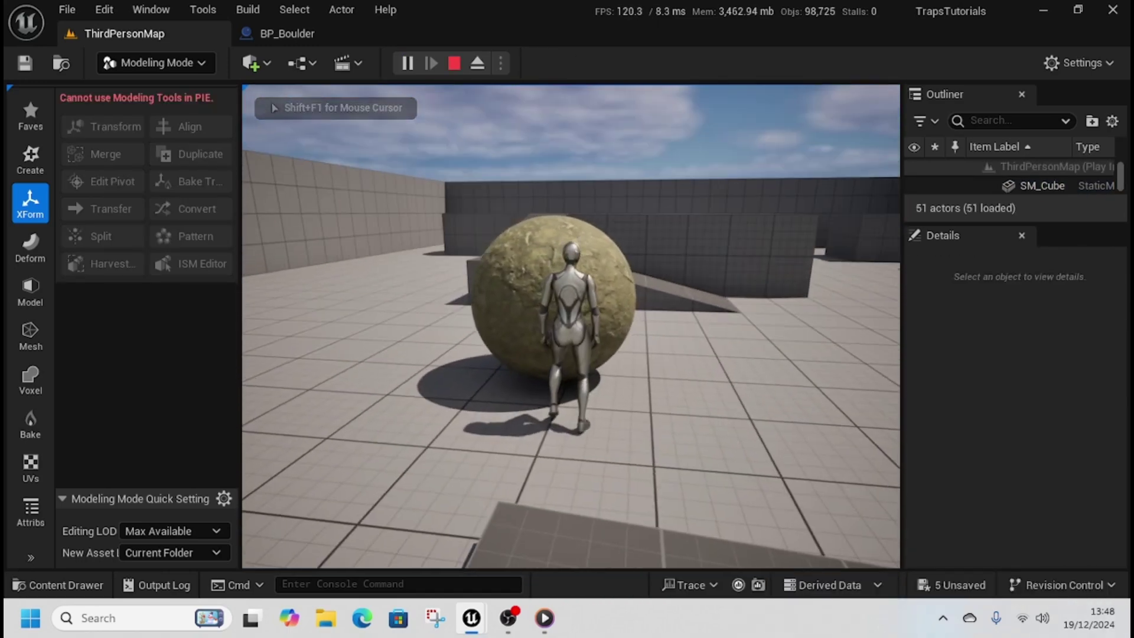
{"action": "key", "text": "w"}
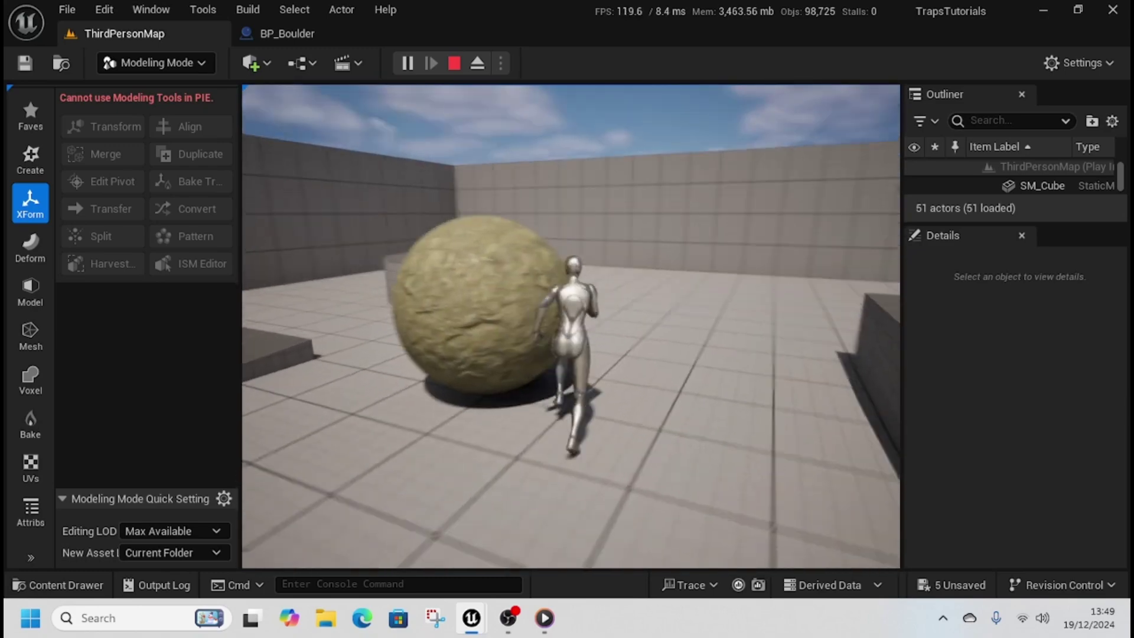
{"action": "key", "text": "s"}
{"action": "key", "text": "shift+F1"}
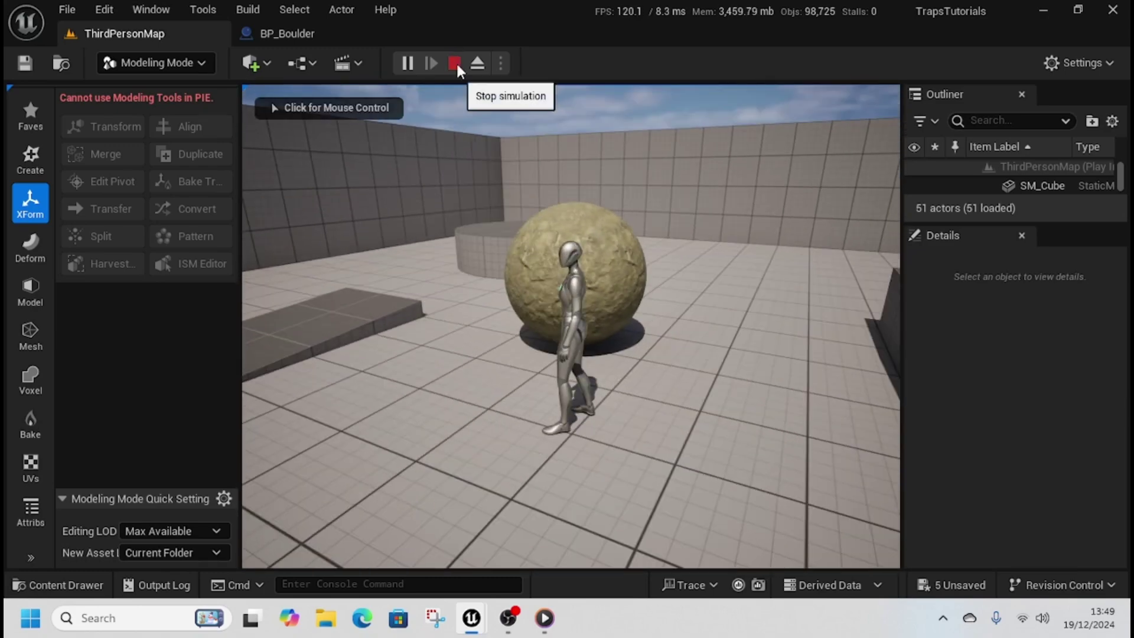
{"action": "left_click", "coordinate": [454, 63]}
- Move the long side wall SM_Cube2 away from the arena to about -590 on the Y axis
{"action": "right_click_drag", "start_coordinate": [542, 266], "coordinate": [567, 369]}
{"action": "key", "text": "s"}
{"action": "key", "text": "d"}
{"action": "left_click", "coordinate": [484, 312]}
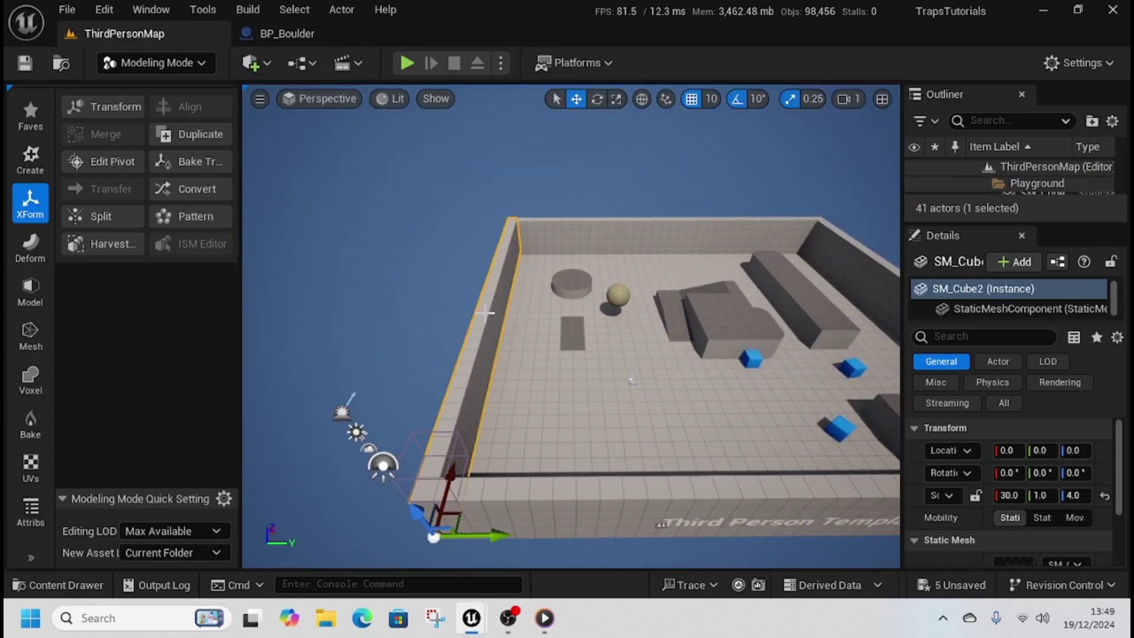
{"action": "left_click_drag", "start_coordinate": [493, 537], "coordinate": [374, 537]}
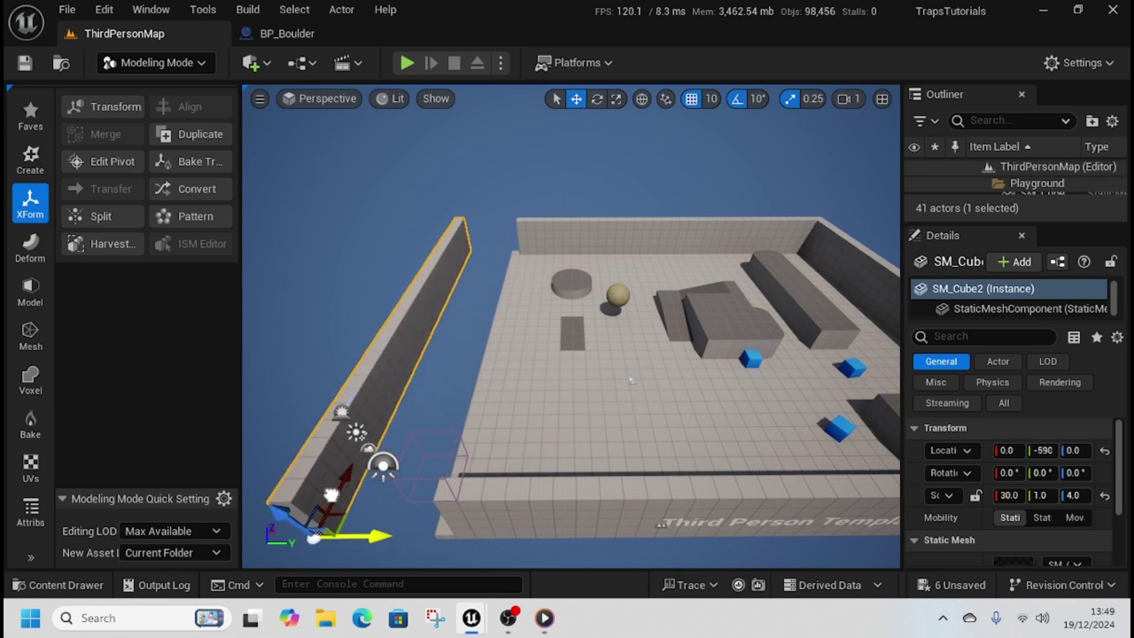
{"action": "key", "text": "a"}
{"action": "right_click_drag", "start_coordinate": [373, 535], "coordinate": [338, 583]}
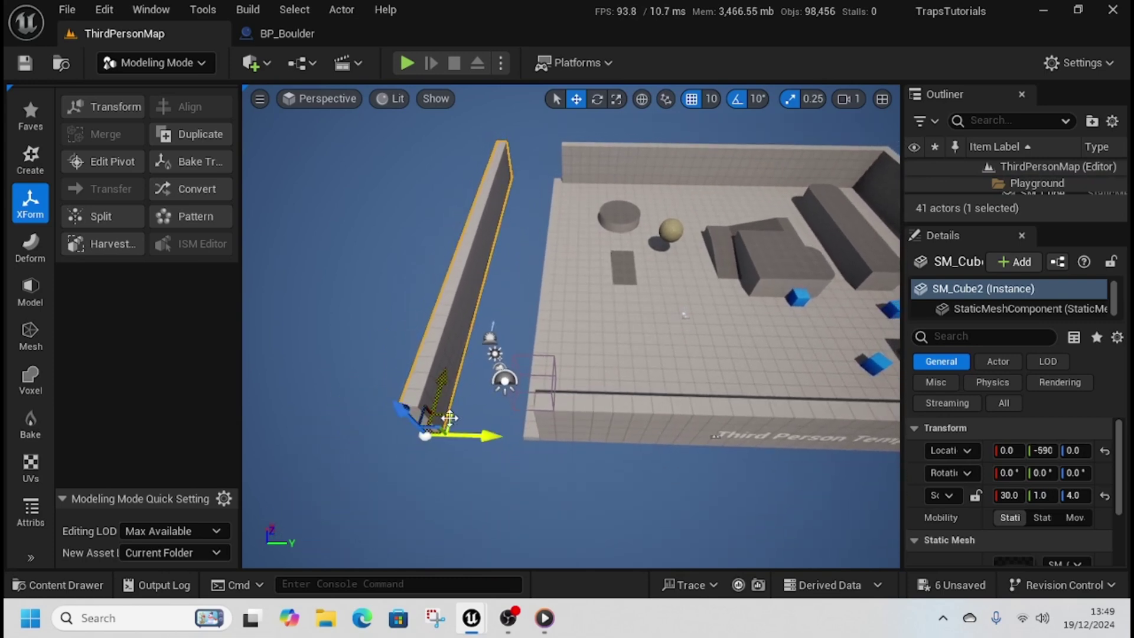
- Rotate the moved wall about -90° around X so it lies flat and tilt it 20° on Y as a ramp
{"action": "left_click", "coordinate": [596, 99]}
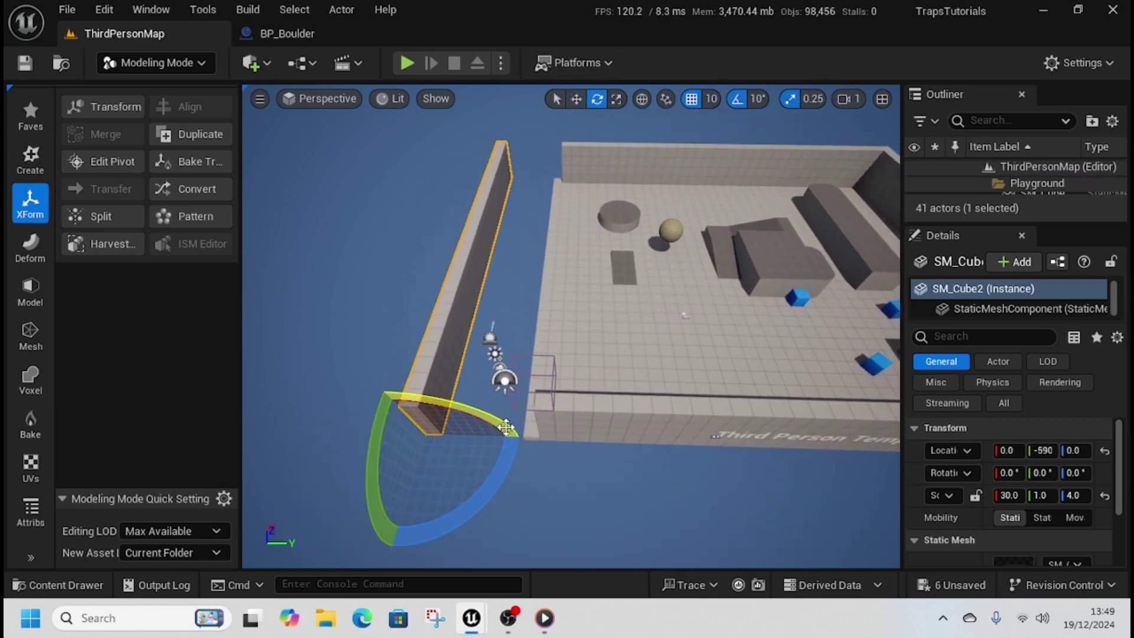
{"action": "left_click_drag", "start_coordinate": [506, 426], "coordinate": [531, 435]}
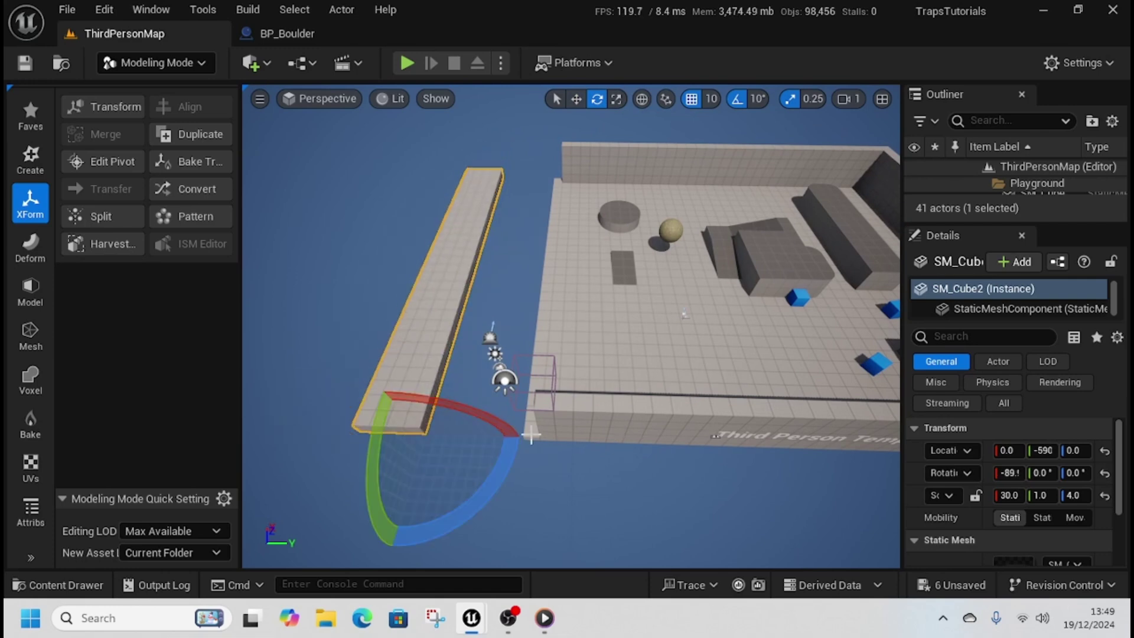
{"action": "left_click_drag", "start_coordinate": [380, 436], "coordinate": [398, 412]}
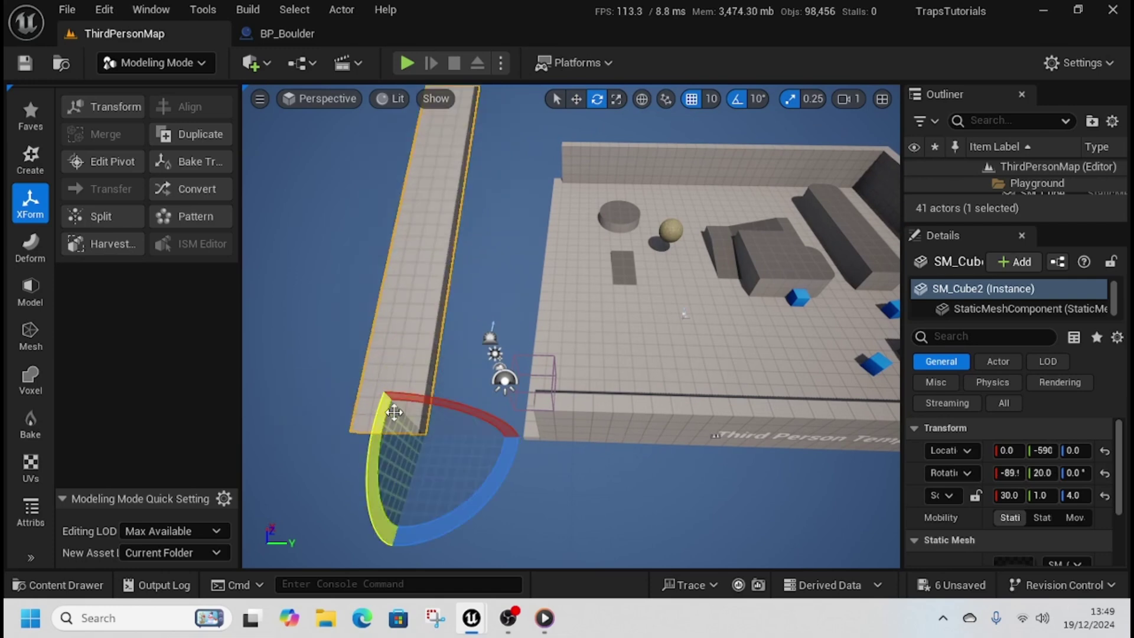
{"action": "right_click_drag", "start_coordinate": [397, 412], "coordinate": [406, 360]}
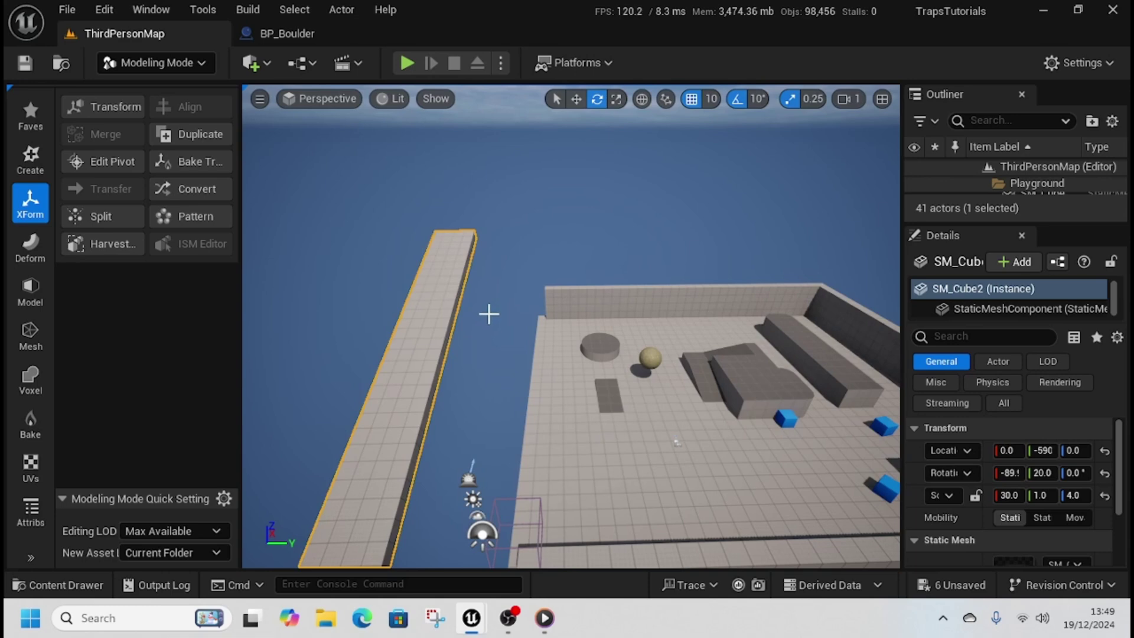
- Duplicate the ramp piece and rotate the copy upright as a side wall, to about 7° X, 18.7° Y and 1.2° Z
{"action": "key", "text": "ctrl+d"}
{"action": "right_click_drag", "start_coordinate": [489, 316], "coordinate": [487, 364]}
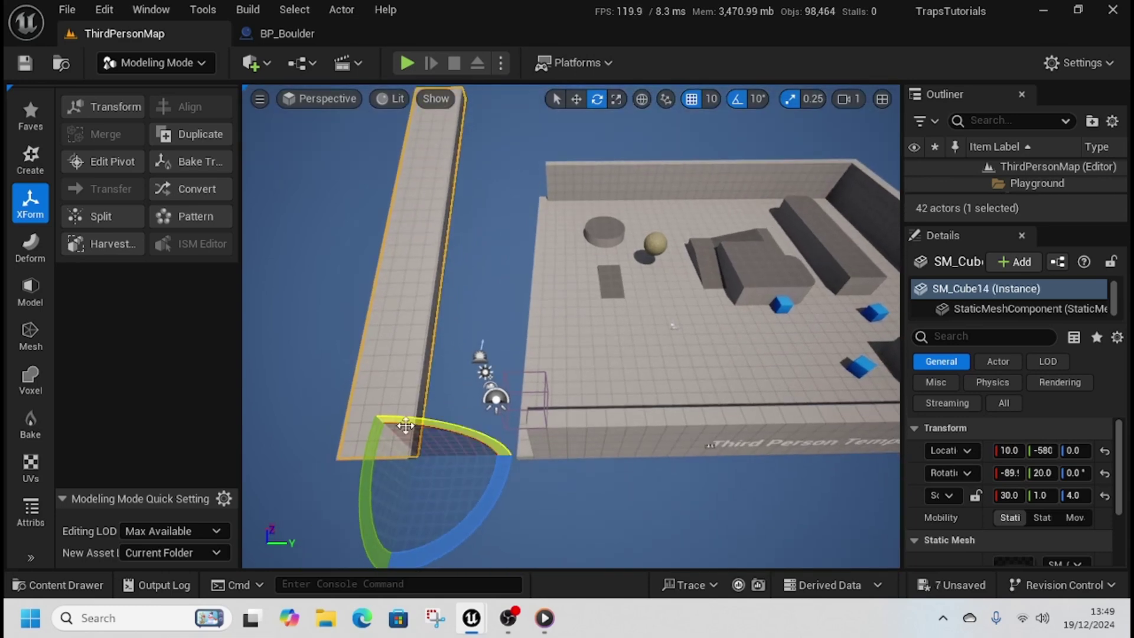
{"action": "left_click_drag", "start_coordinate": [404, 423], "coordinate": [537, 460]}
{"action": "left_click_drag", "start_coordinate": [372, 446], "coordinate": [396, 415]}
{"action": "left_click_drag", "start_coordinate": [489, 522], "coordinate": [509, 492]}
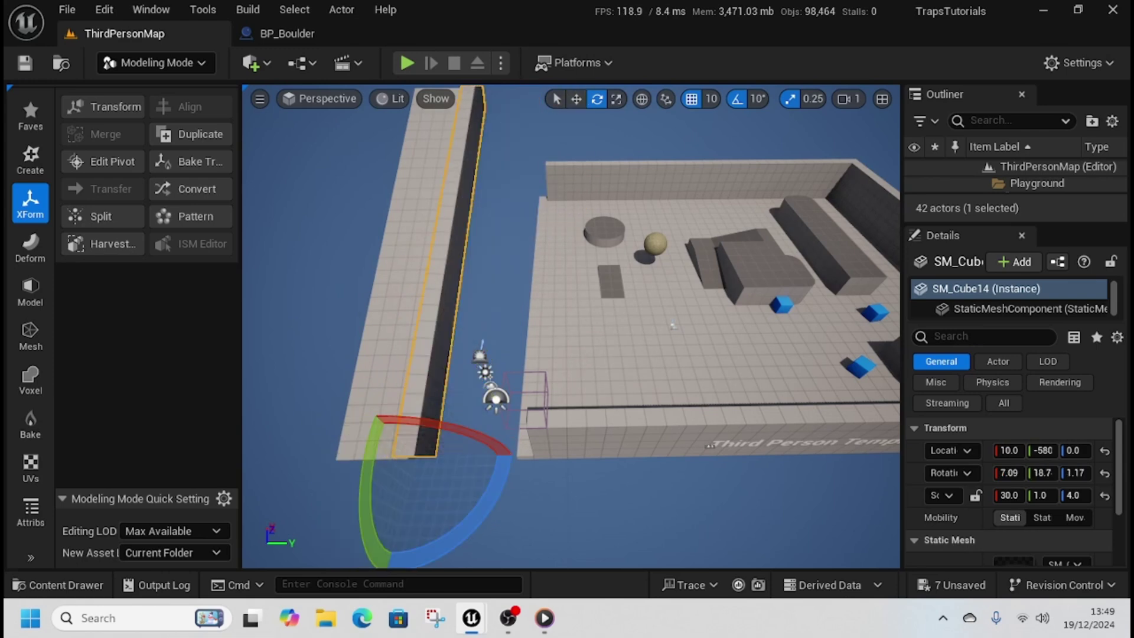
- Turn off grid, rotation and scale snapping for the level viewport
{"action": "right_click_drag", "start_coordinate": [519, 484], "coordinate": [533, 444]}
{"action": "key", "text": "a"}
{"action": "key", "text": "s"}
{"action": "key", "text": "w"}
{"action": "right_click_drag", "start_coordinate": [569, 506], "coordinate": [572, 546]}
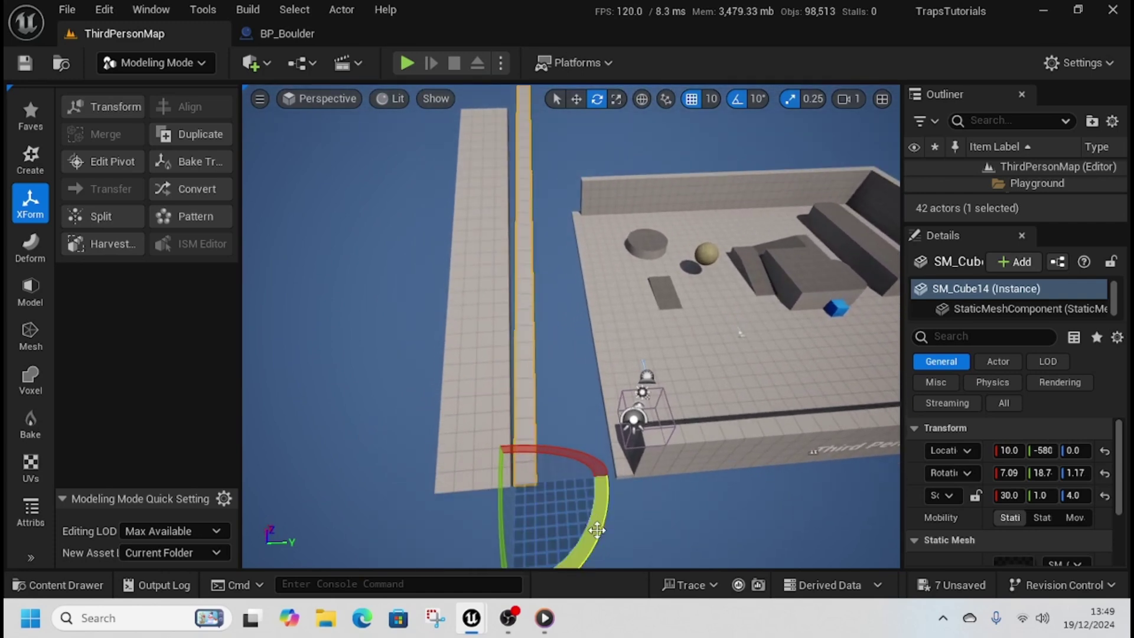
{"action": "mouse_move", "coordinate": [596, 529]}
{"action": "left_mouse_down"}
{"action": "mouse_move", "coordinate": [590, 518]}
{"action": "mouse_move", "coordinate": [596, 527]}
{"action": "left_mouse_up"}
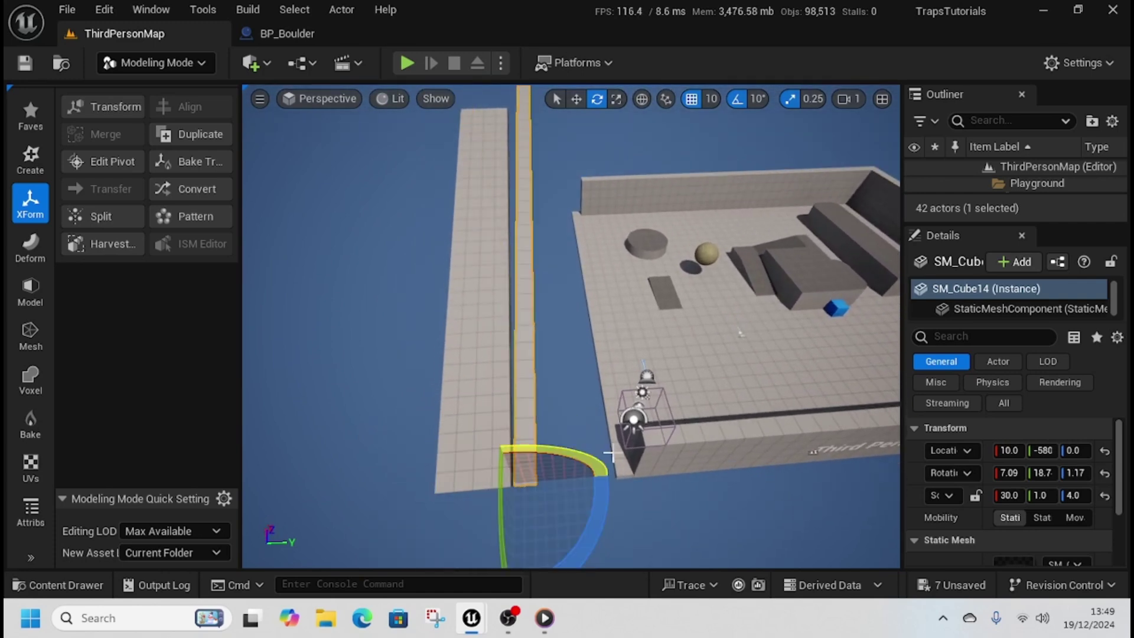
{"action": "left_click", "coordinate": [791, 100]}
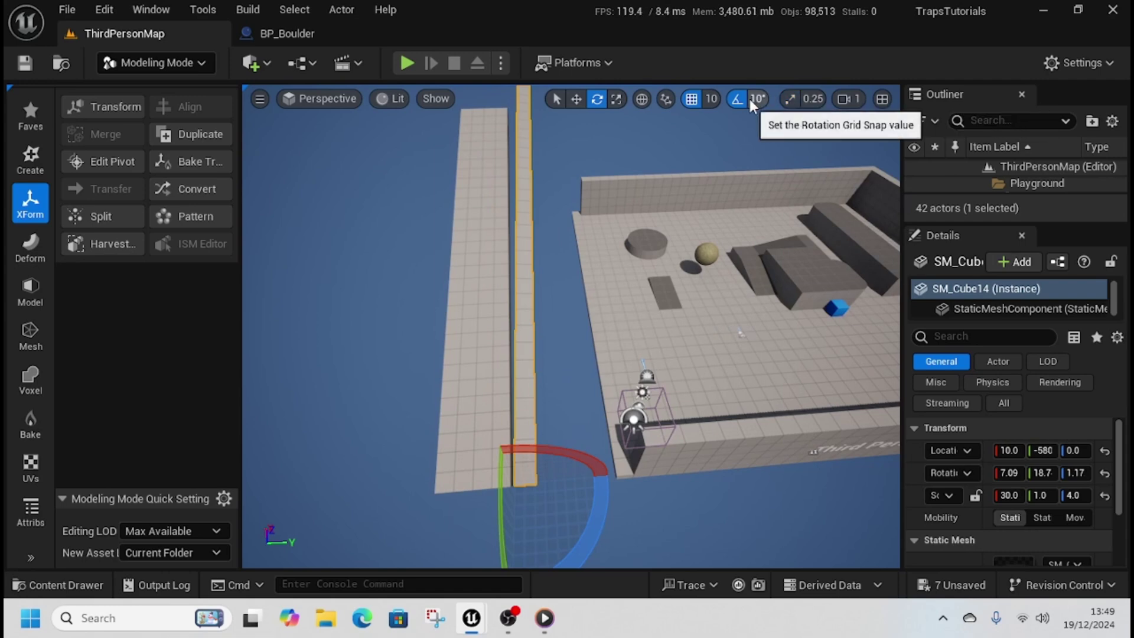
{"action": "left_click", "coordinate": [750, 98]}
{"action": "left_click", "coordinate": [741, 101]}
{"action": "left_click", "coordinate": [698, 98]}
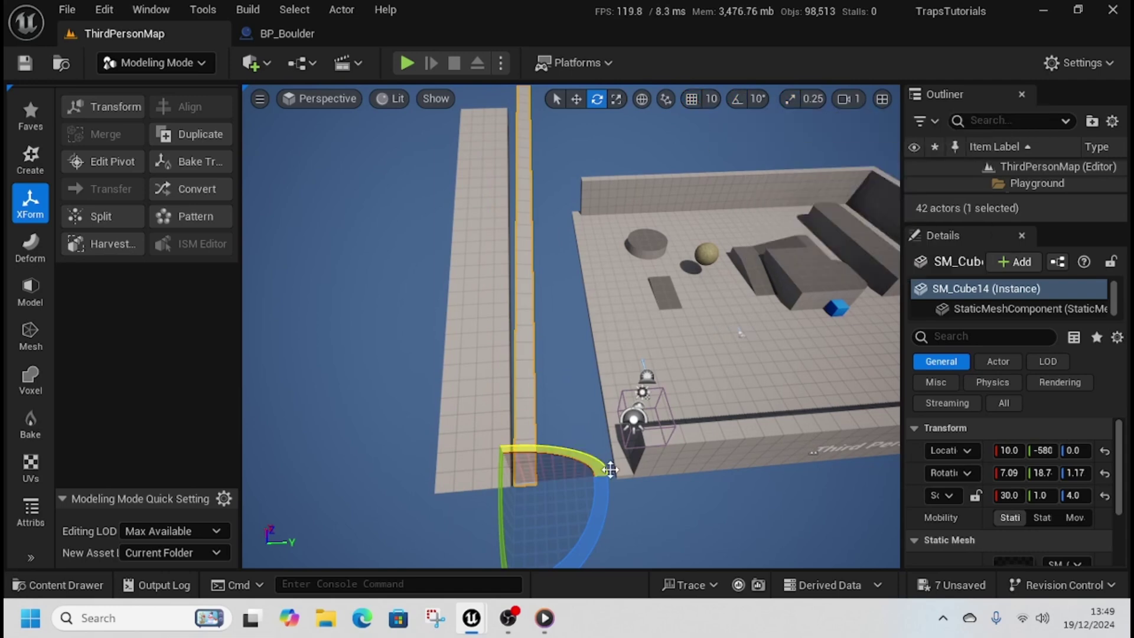
- Rotate the side wall to about -0.6° on Z and place a duplicate of it along the ramp's opposite edge
{"action": "left_click_drag", "start_coordinate": [523, 450], "coordinate": [516, 451]}
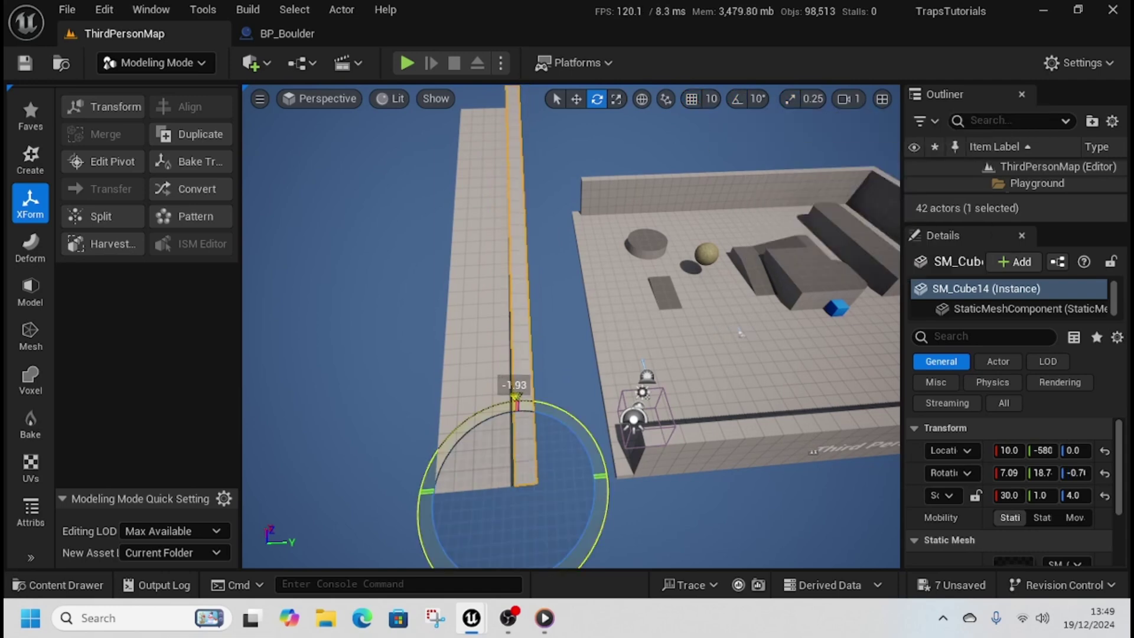
{"action": "left_click_drag", "start_coordinate": [515, 397], "coordinate": [517, 394]}
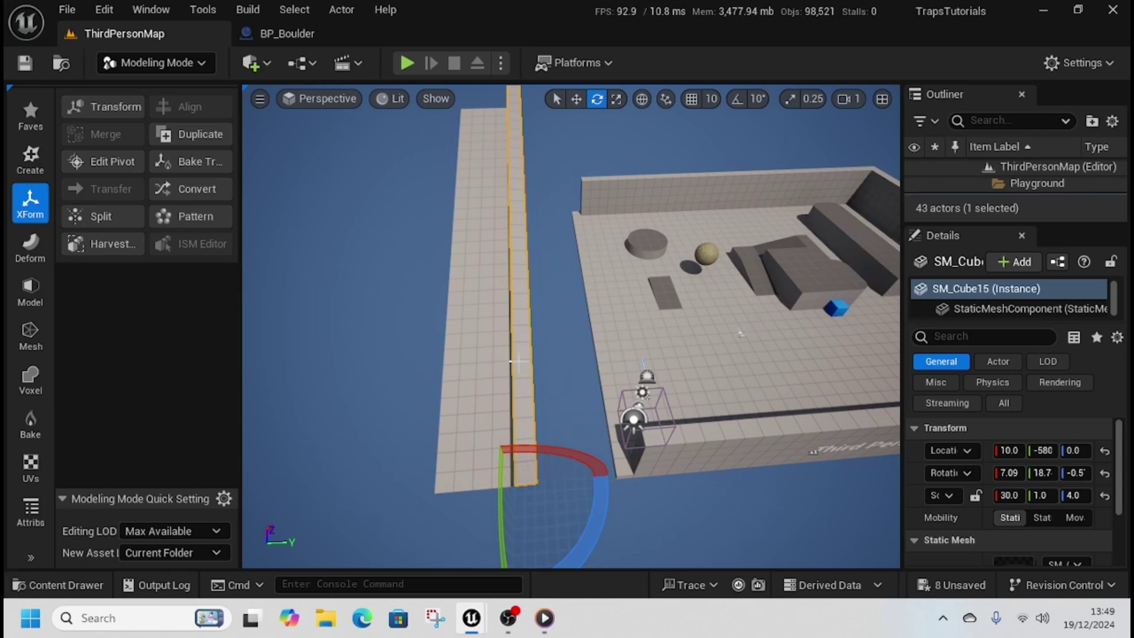
{"action": "left_click", "coordinate": [576, 99]}
{"action": "left_click_drag", "start_coordinate": [576, 479], "coordinate": [468, 484]}
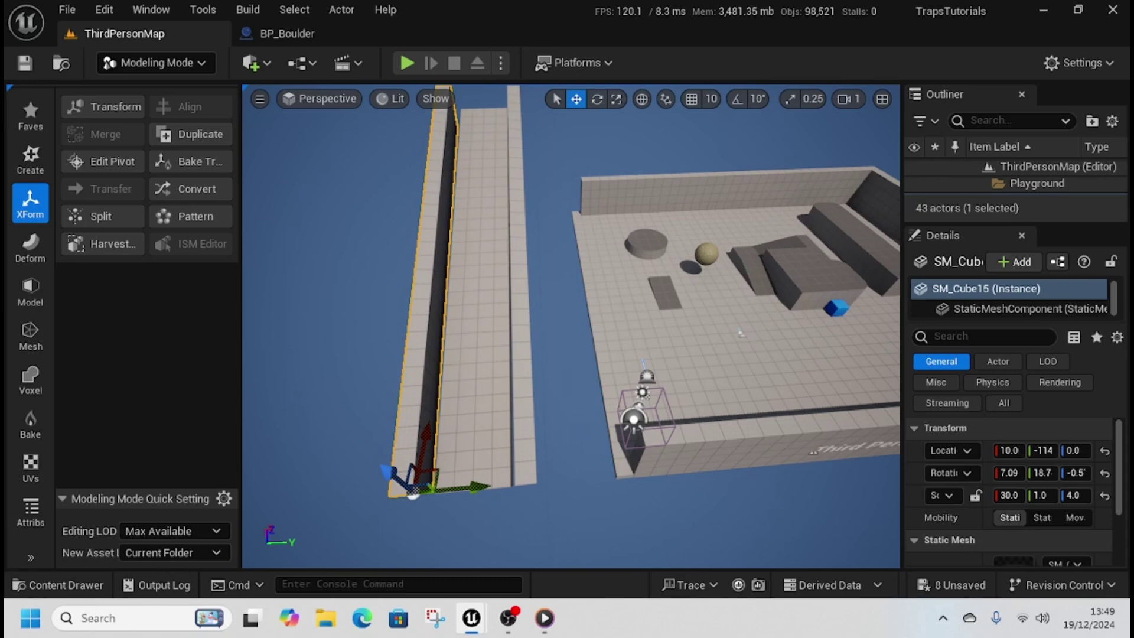
- Place another BP_Boulder from the BoulderRun folder at the upper end of the ramp between the side walls
{"action": "left_click", "coordinate": [634, 420]}
{"action": "key", "text": "f"}
{"action": "key", "text": "ctrl+b"}
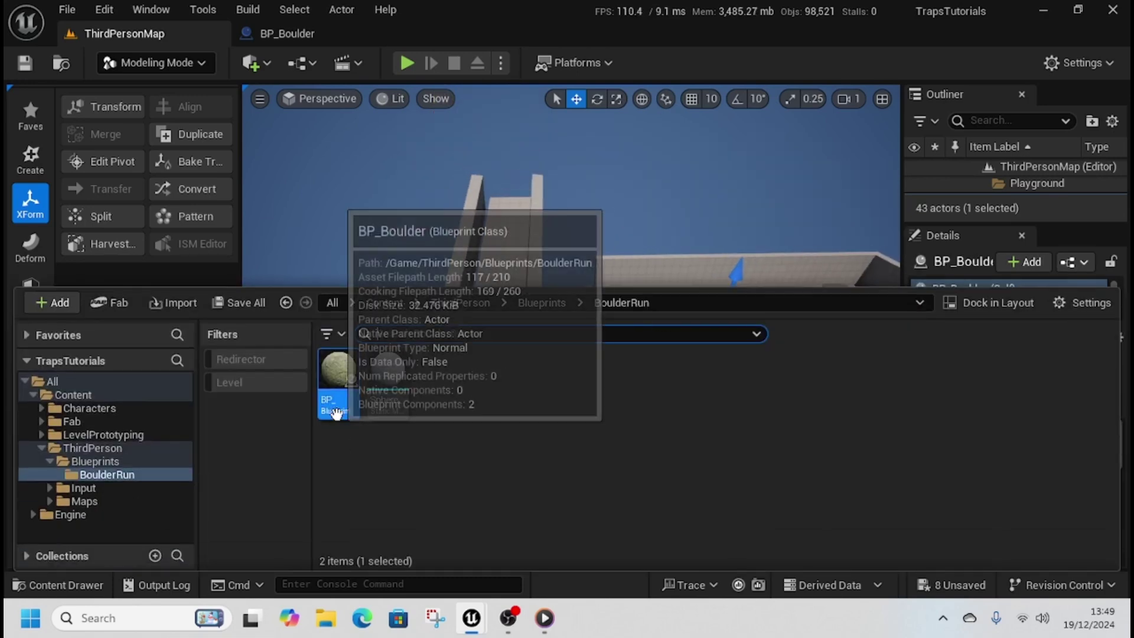
{"action": "left_click_drag", "start_coordinate": [336, 413], "coordinate": [509, 206]}
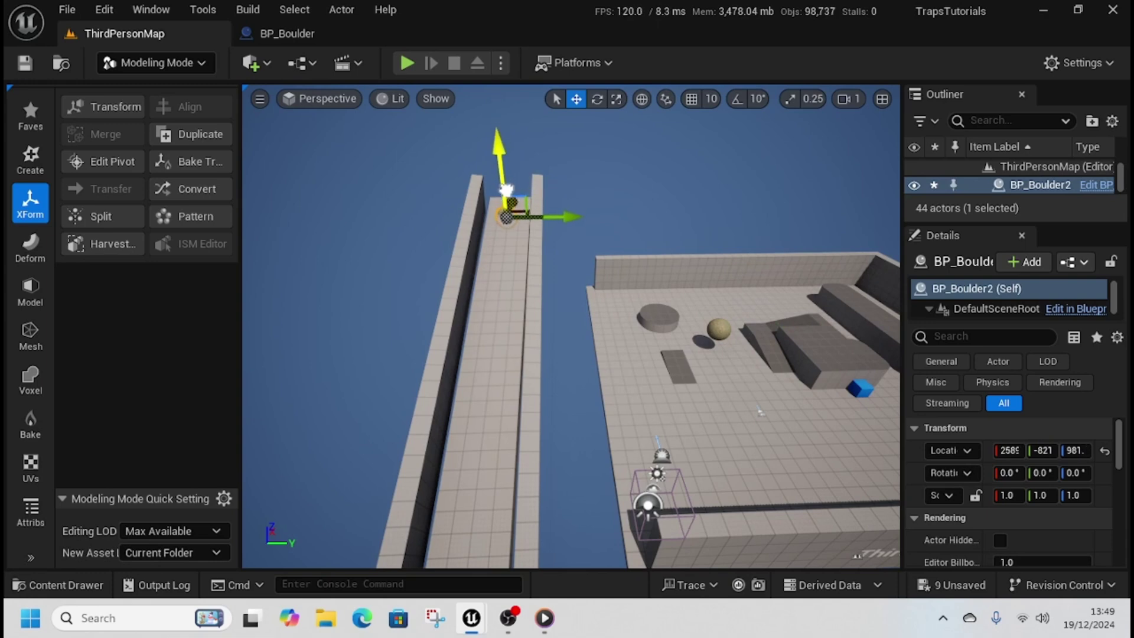
- Play the level from the ramp below the boulder, move the character around in its rolling path, and stop the simulation
{"action": "right_click", "coordinate": [478, 347]}
{"action": "scroll", "coordinate": [557, 567], "scroll_direction": "down", "scroll_amount": 2}
{"action": "left_click", "coordinate": [557, 569]}
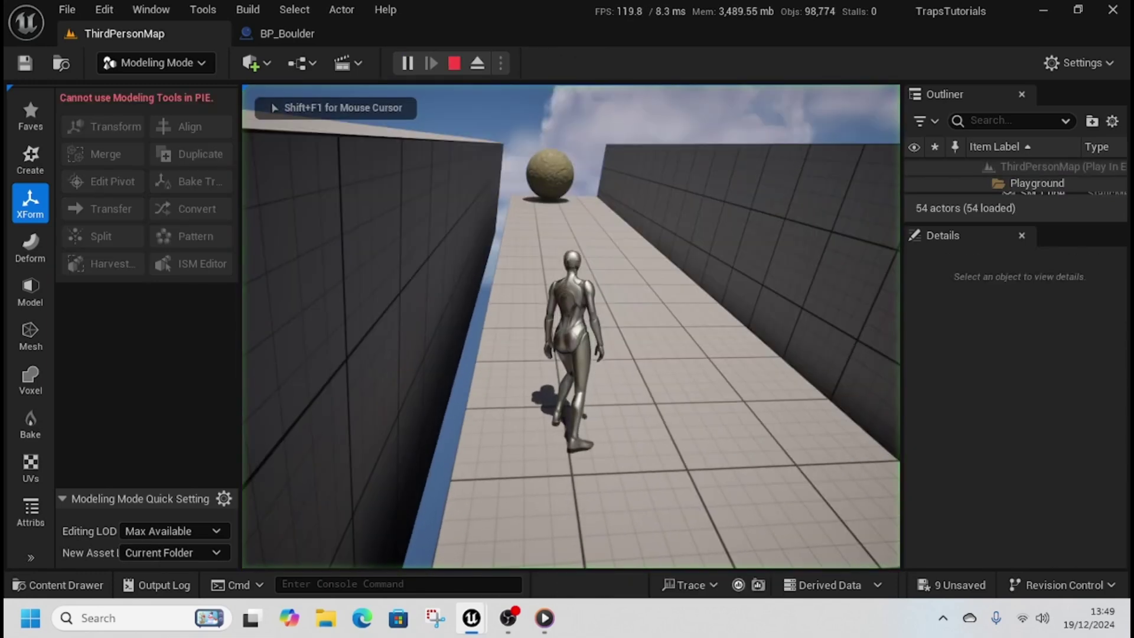
{"action": "key", "text": "d"}
{"action": "key", "text": "s"}
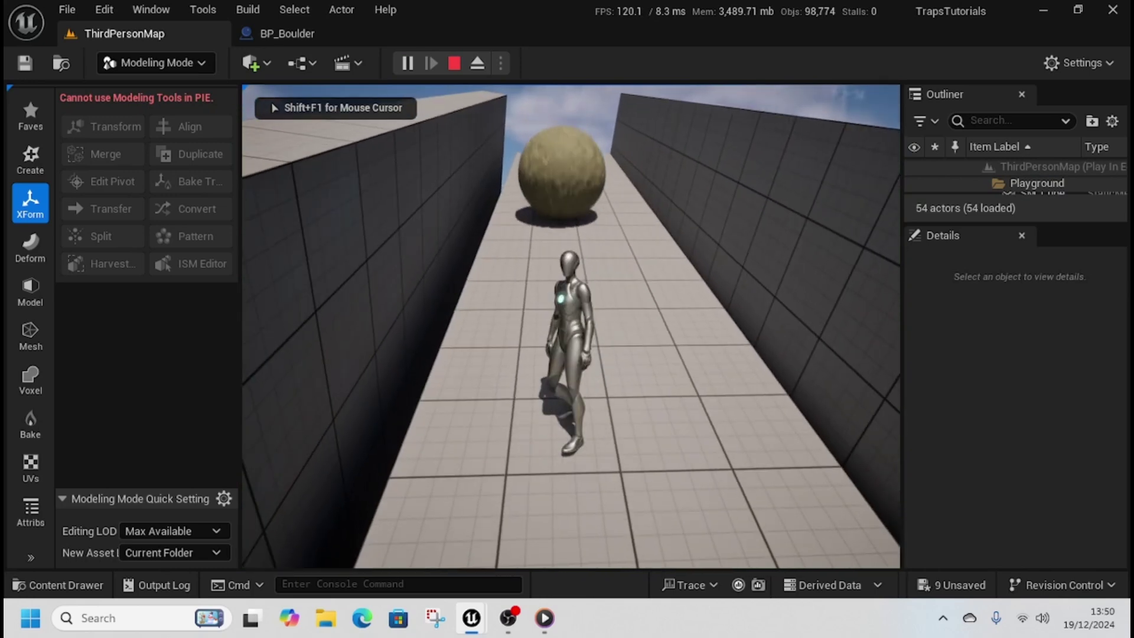
{"action": "key", "text": "d"}
{"action": "key", "text": "s"}
{"action": "key", "text": "d"}
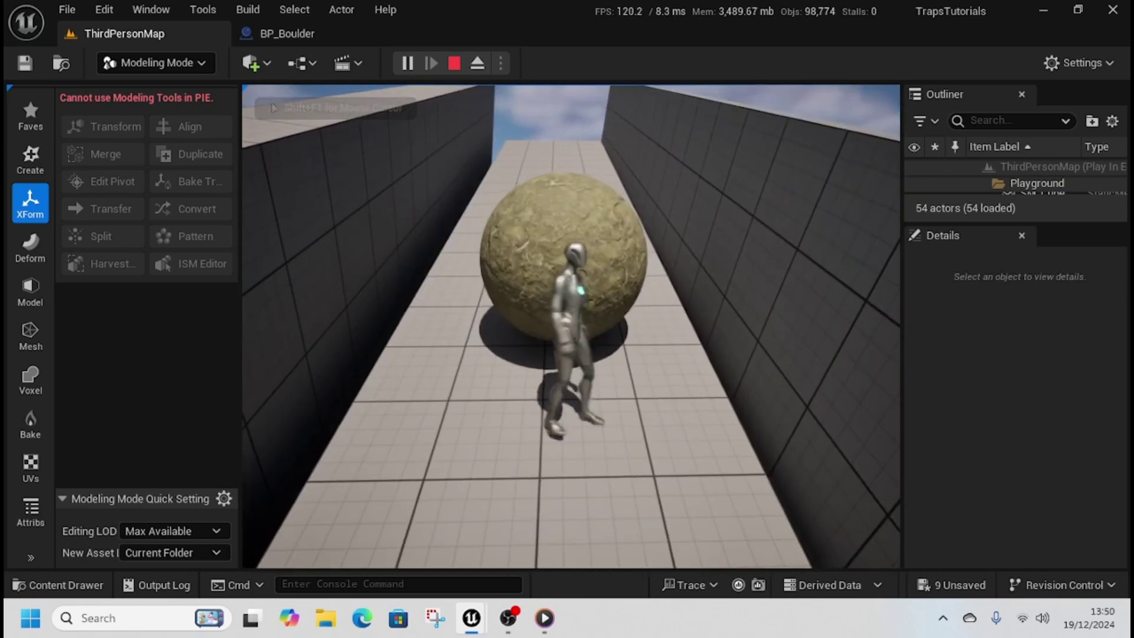
{"action": "key", "text": "d"}
{"action": "key", "text": "w"}
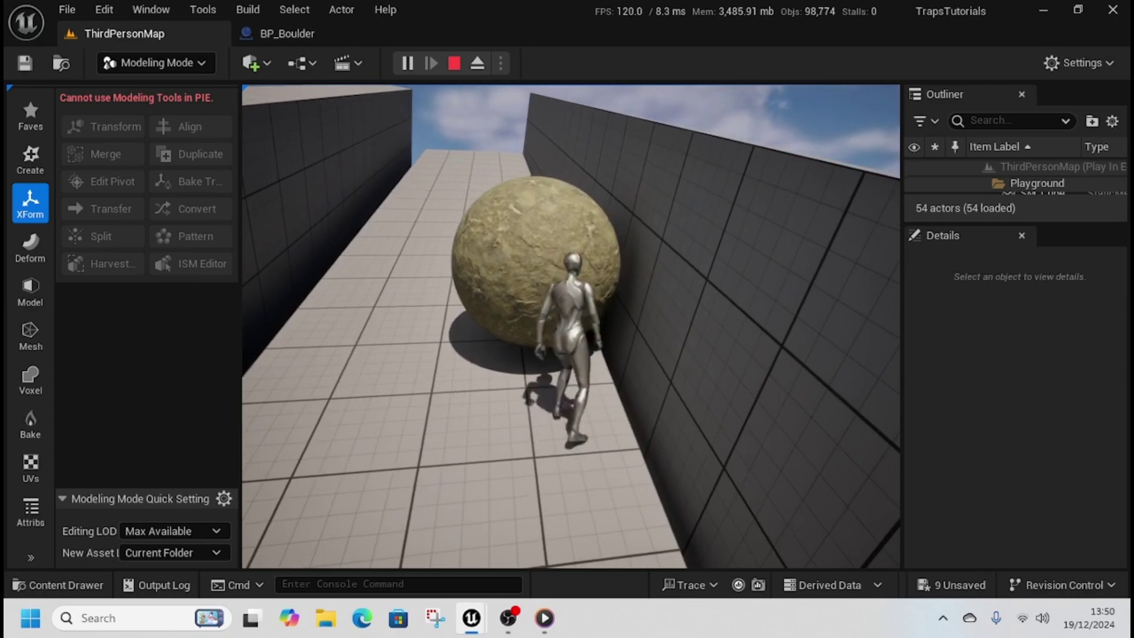
{"action": "key", "text": "a"}
{"action": "key", "text": "d"}
{"action": "key", "text": "s"}
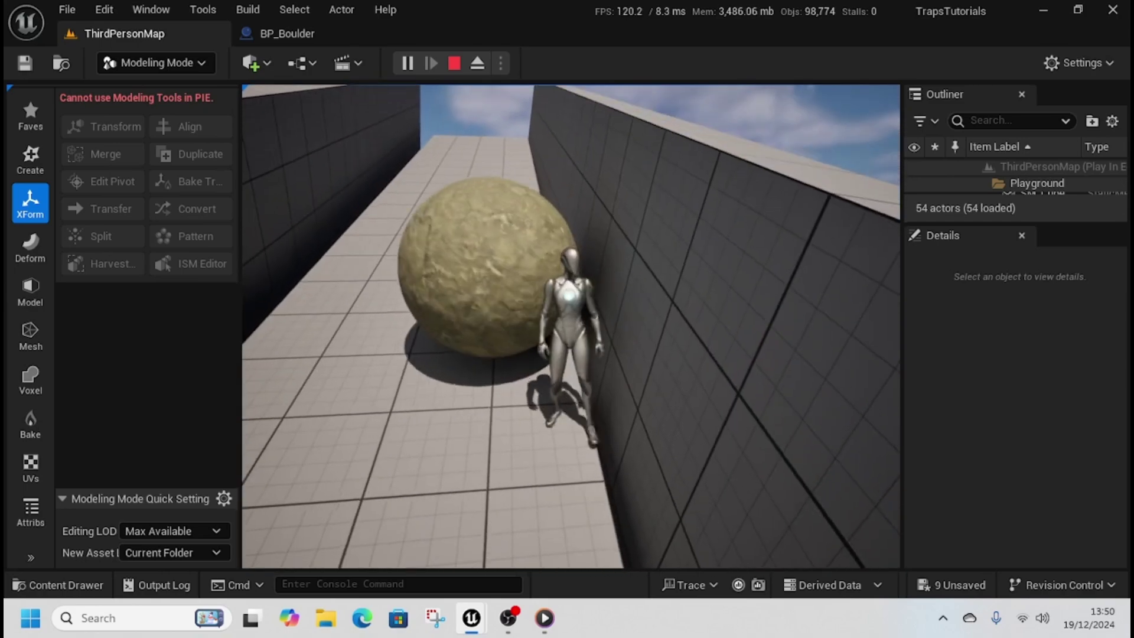
{"action": "key", "text": "a"}
{"action": "key", "text": "w"}
{"action": "key", "text": "s"}
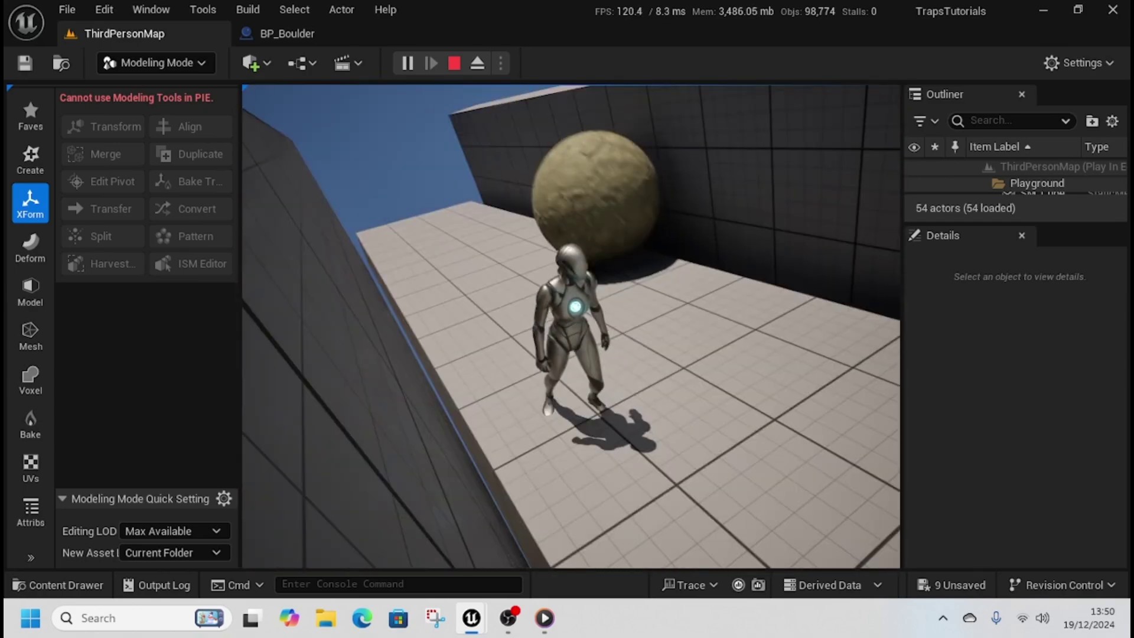
{"action": "key", "text": "Escape"}
- Add a Sphere Collision component under the StaticMesh in BP_Boulder
{"action": "left_click", "coordinate": [275, 27]}
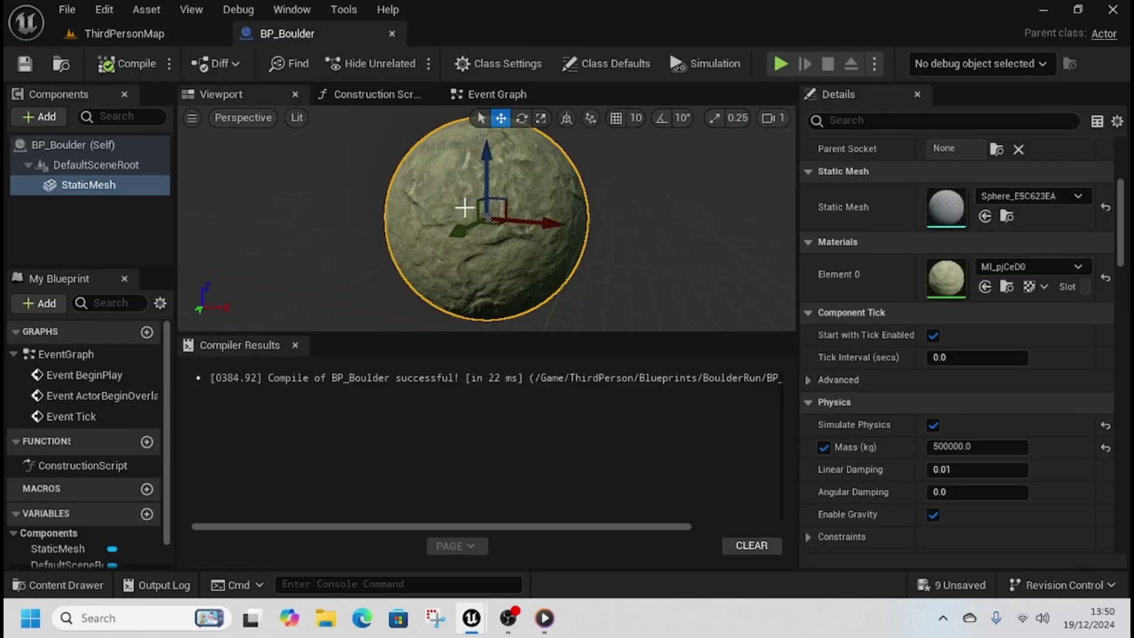
{"action": "left_click", "coordinate": [68, 188]}
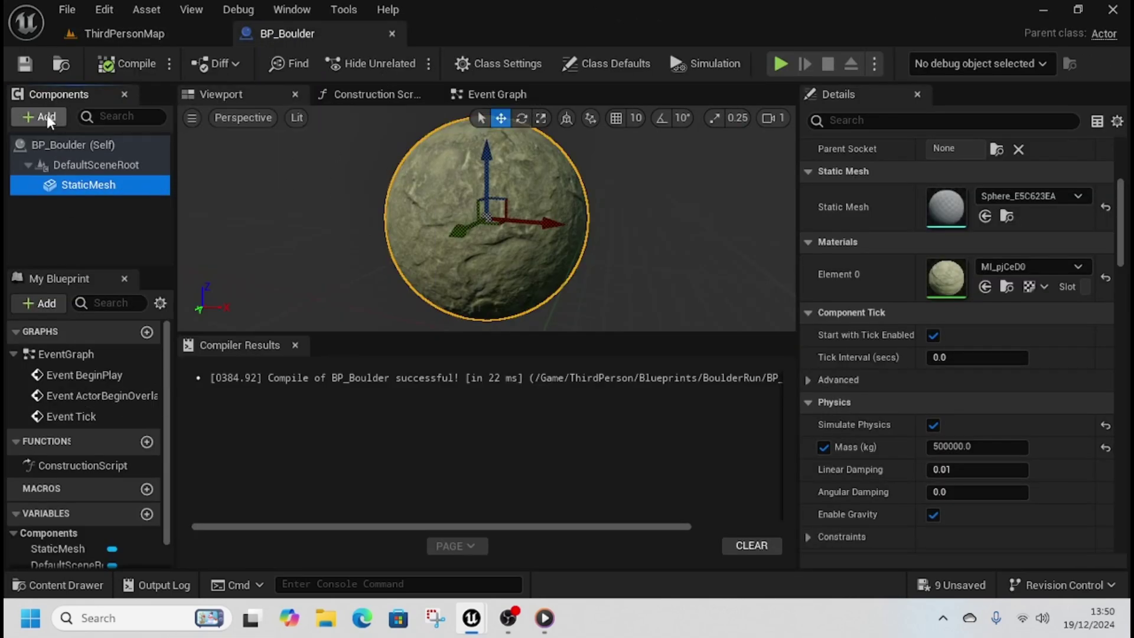
{"action": "left_click", "coordinate": [47, 116]}
{"action": "type", "text": "sphere"}
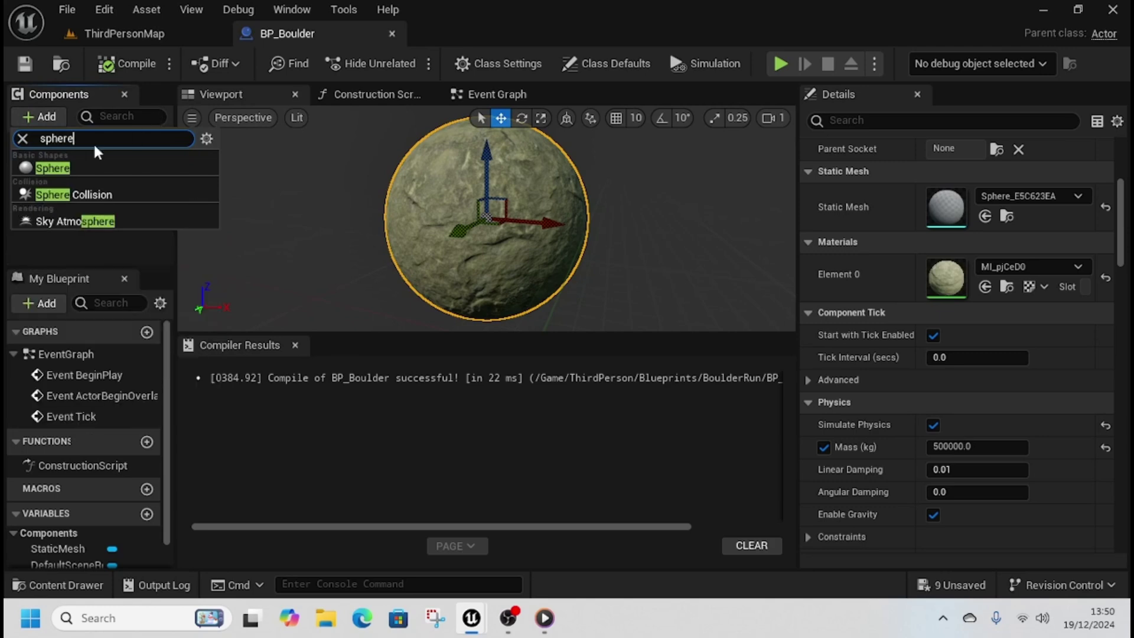
{"action": "left_click", "coordinate": [70, 195]}
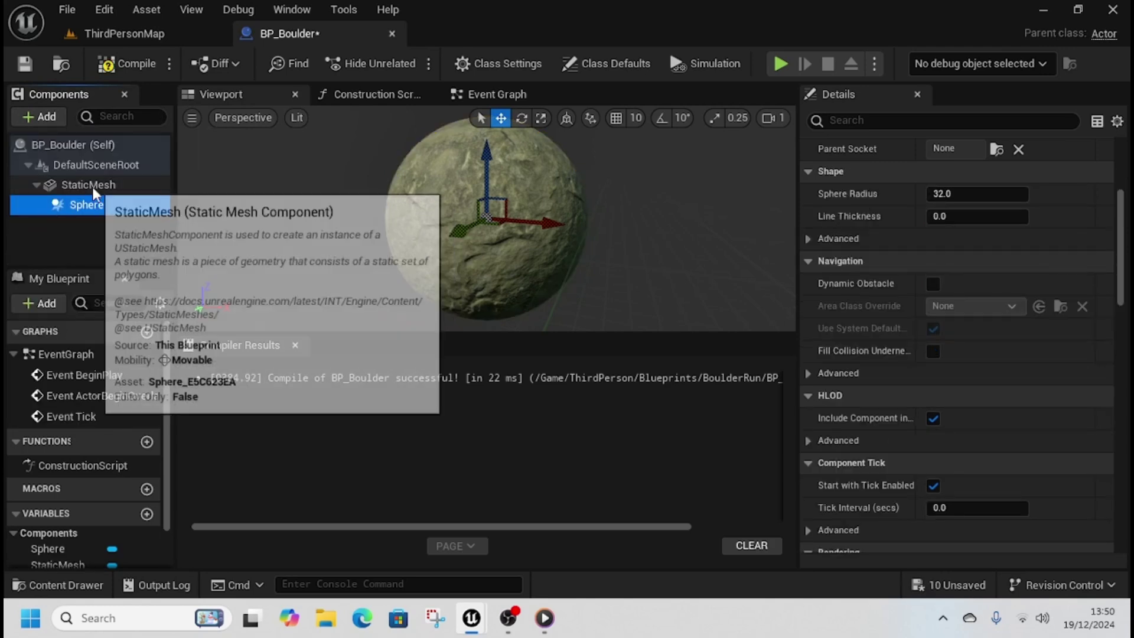
- Add an On Component Begin Overlap event for the sphere collision, enlarge the graph area and compile the blueprint
{"action": "left_click_drag", "start_coordinate": [1122, 263], "coordinate": [1042, 415]}
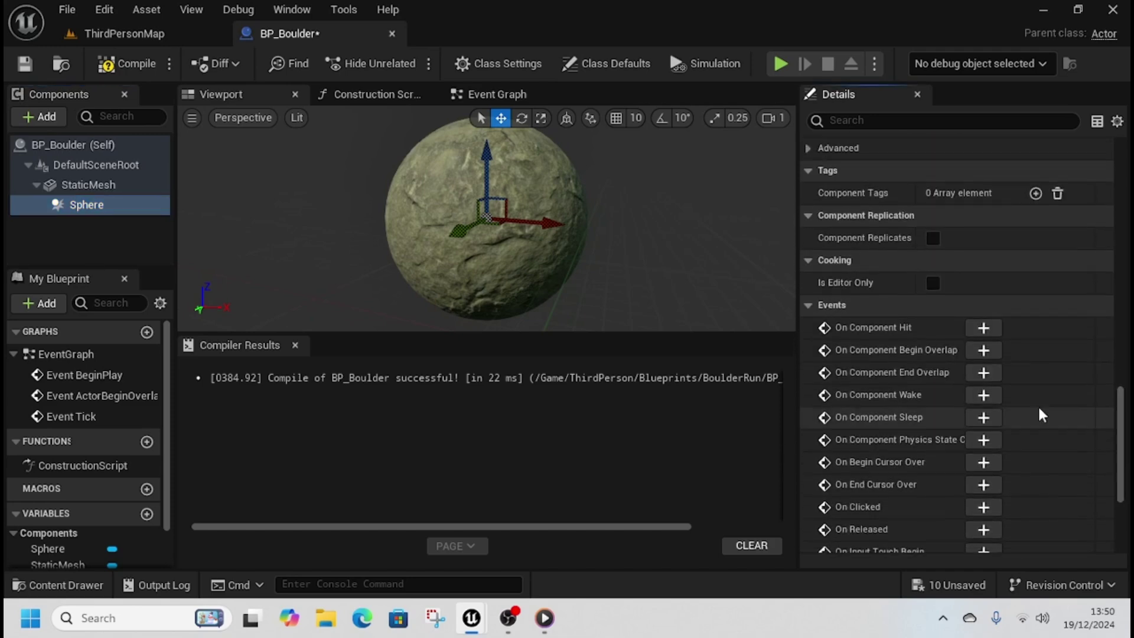
{"action": "left_click", "coordinate": [984, 351]}
{"action": "scroll", "coordinate": [656, 277], "scroll_direction": "down", "scroll_amount": 3}
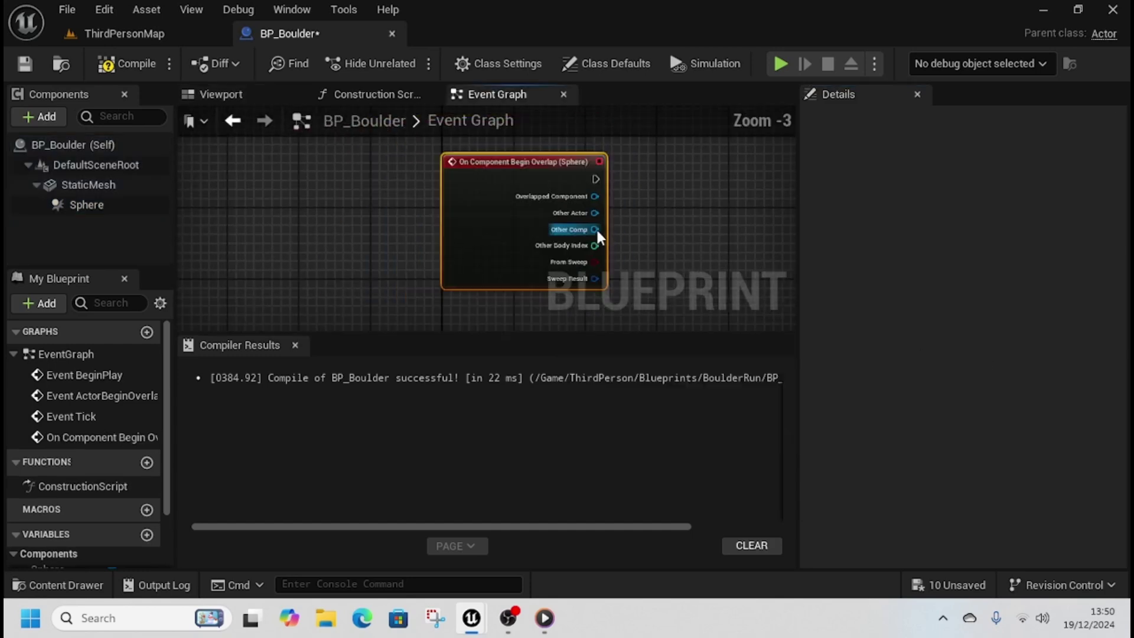
{"action": "left_click_drag", "start_coordinate": [797, 270], "coordinate": [918, 272]}
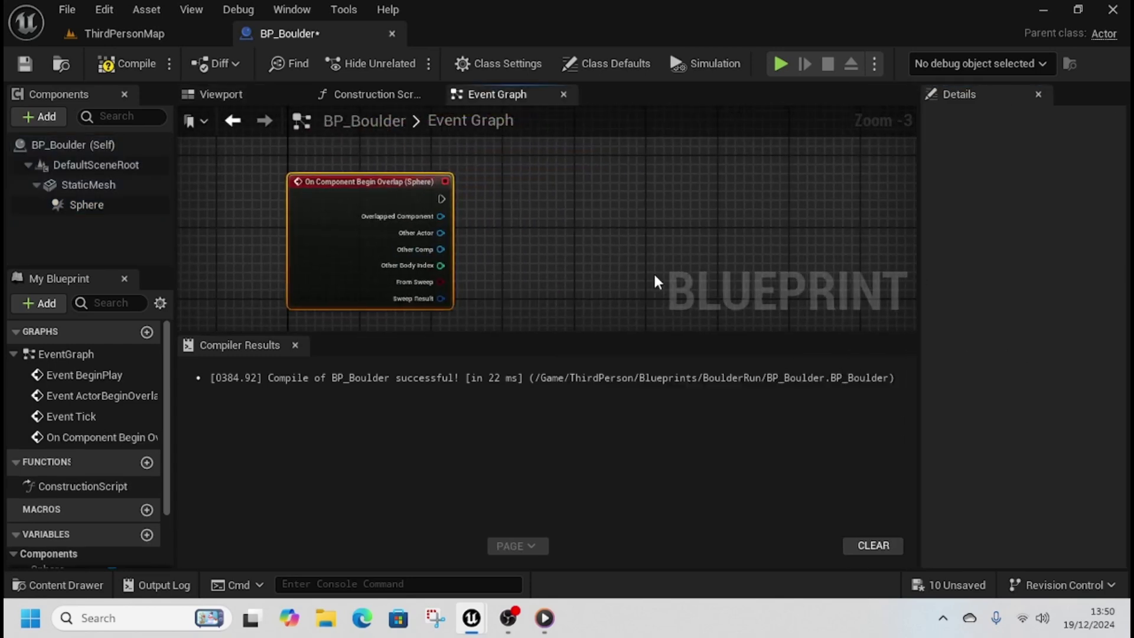
{"action": "left_click_drag", "start_coordinate": [542, 333], "coordinate": [534, 392]}
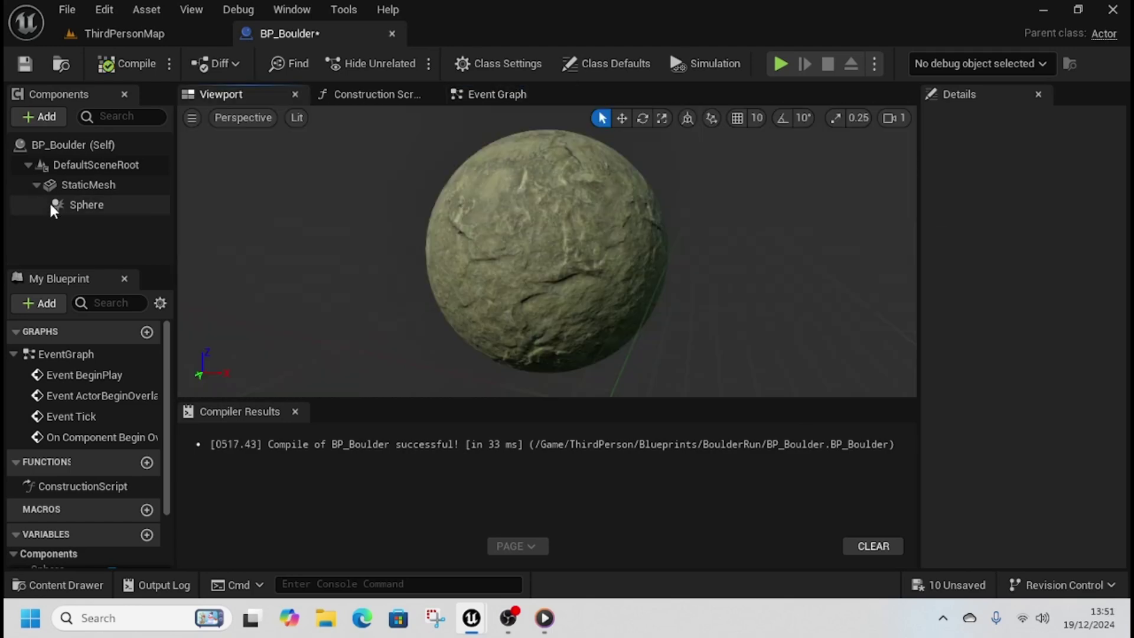
- Set the sphere collision's radius to about 104.86, just larger than the boulder, and compile BP_Boulder
{"action": "left_click", "coordinate": [65, 204]}
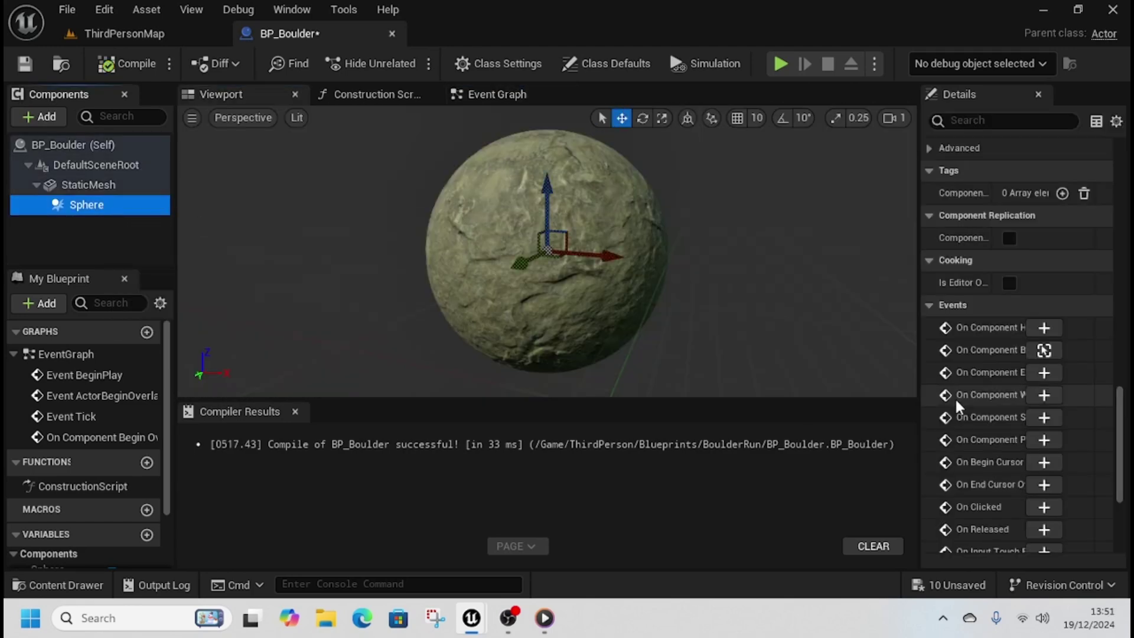
{"action": "left_click_drag", "start_coordinate": [1122, 404], "coordinate": [1121, 155]}
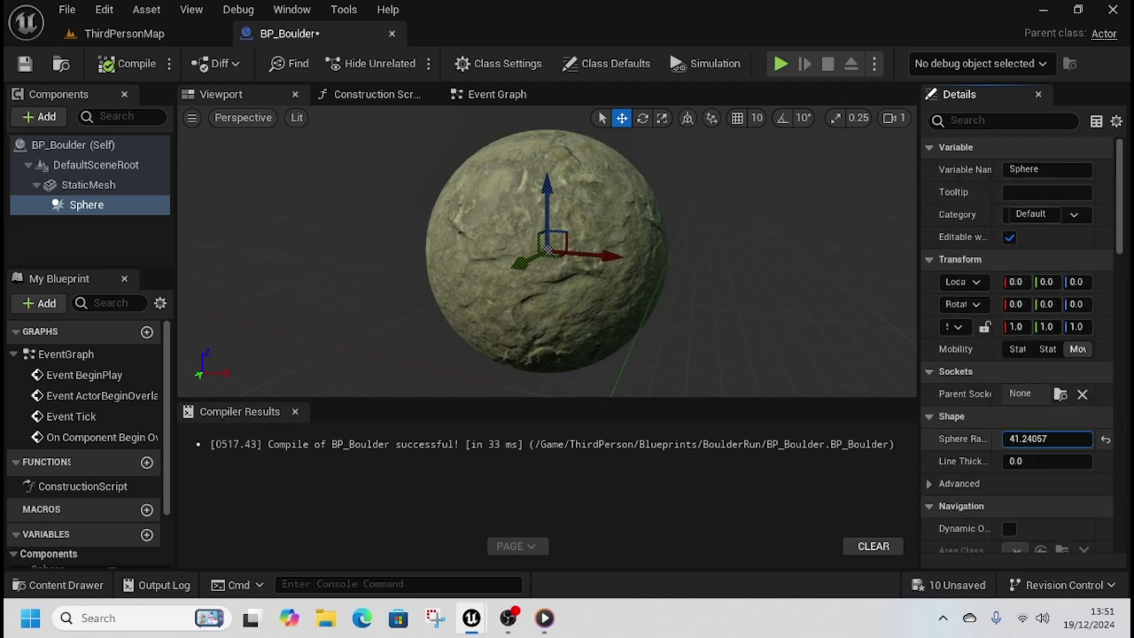
{"action": "mouse_move", "coordinate": [1047, 438]}
{"action": "left_mouse_down"}
{"action": "mouse_move", "coordinate": [1074, 438]}
{"action": "mouse_move", "coordinate": [1028, 438]}
{"action": "mouse_move", "coordinate": [1064, 438]}
{"action": "left_mouse_up"}
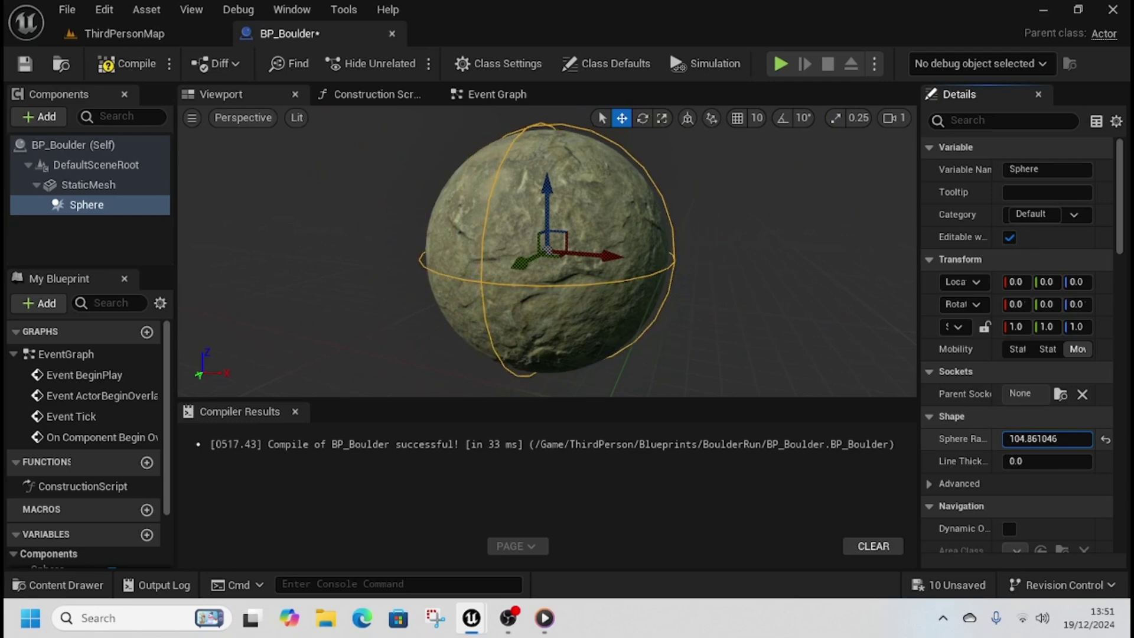
{"action": "left_click", "coordinate": [127, 63]}
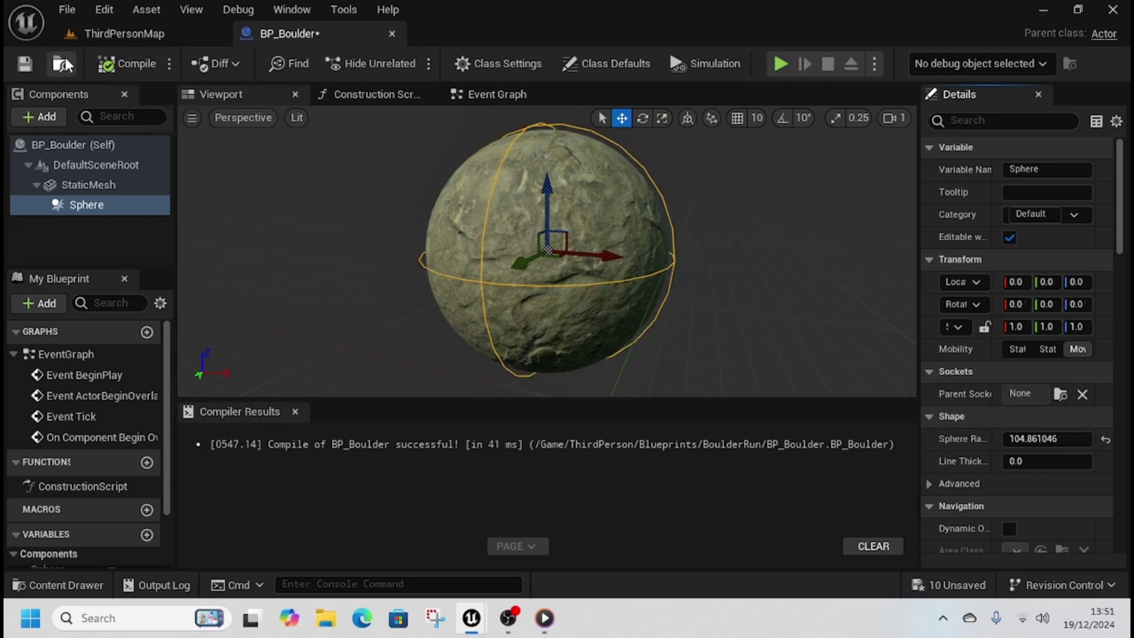
- Create a Blueprint Interface named BPI_Charecter in the ThirdPerson Blueprints folder
{"action": "key", "text": "ctrl+space"}
{"action": "double_click", "coordinate": [353, 379]}
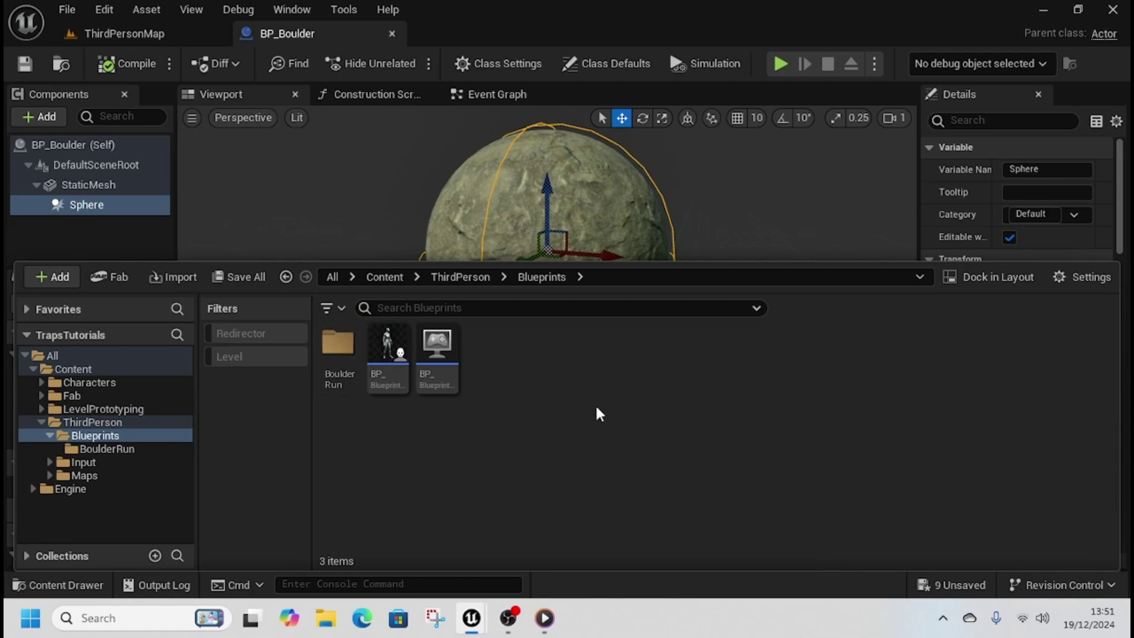
{"action": "right_click", "coordinate": [500, 374]}
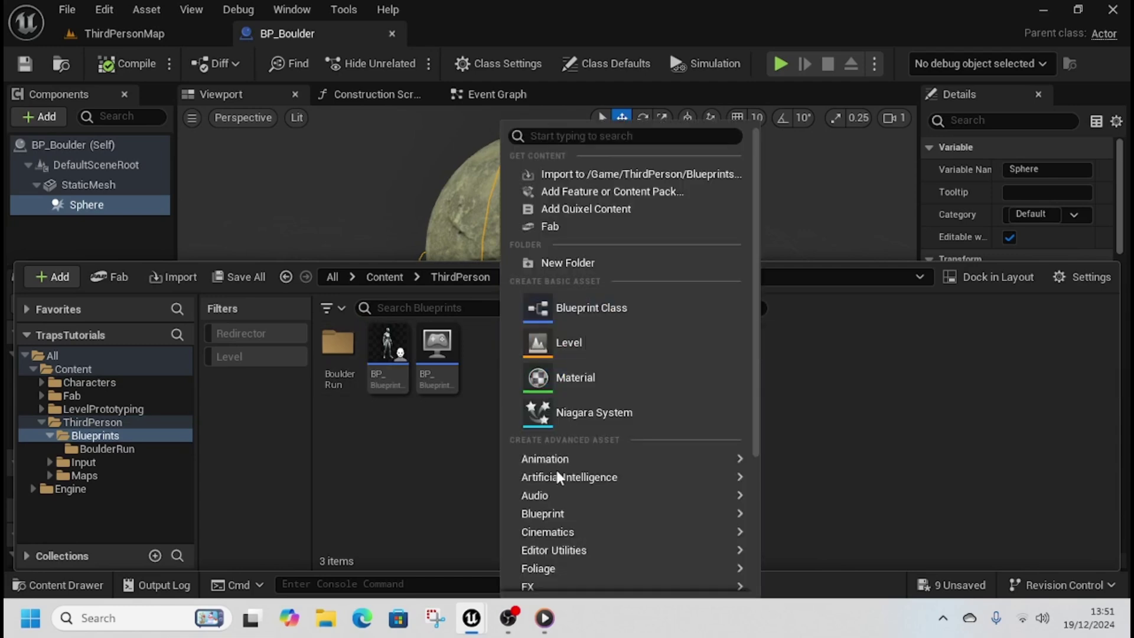
{"action": "mouse_move", "coordinate": [555, 514]}
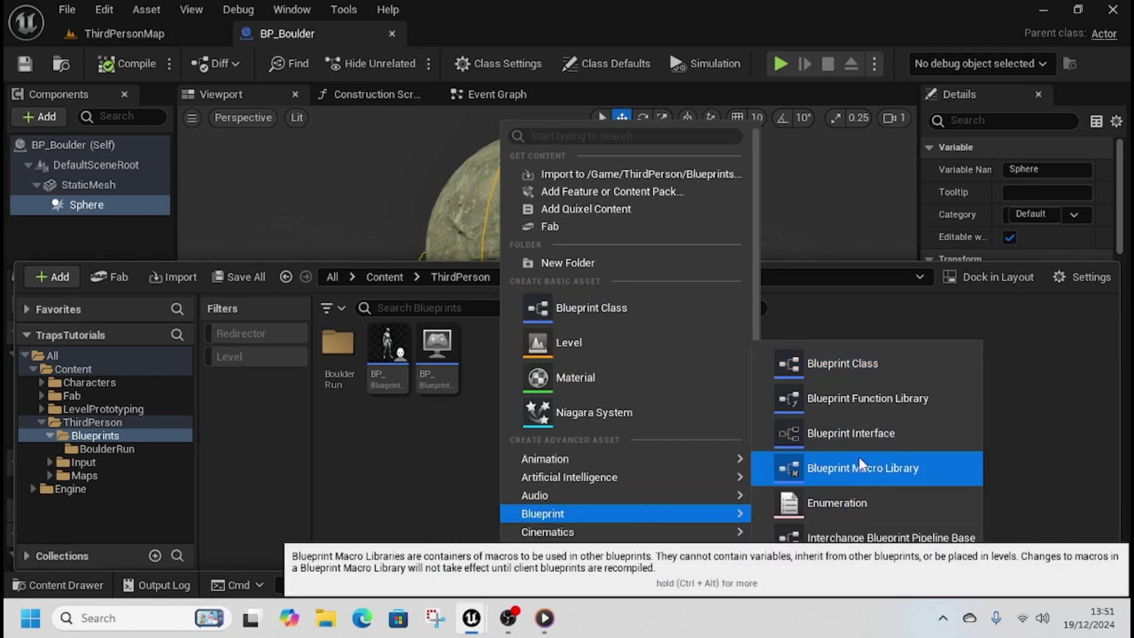
{"action": "left_click", "coordinate": [855, 438]}
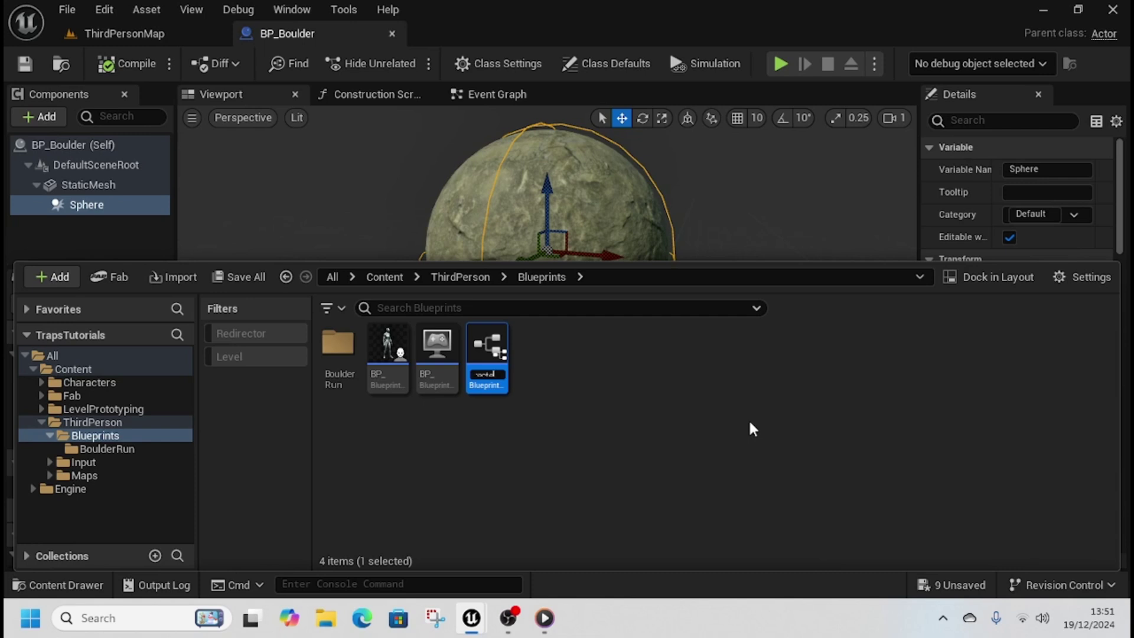
{"action": "key", "text": "Return"}
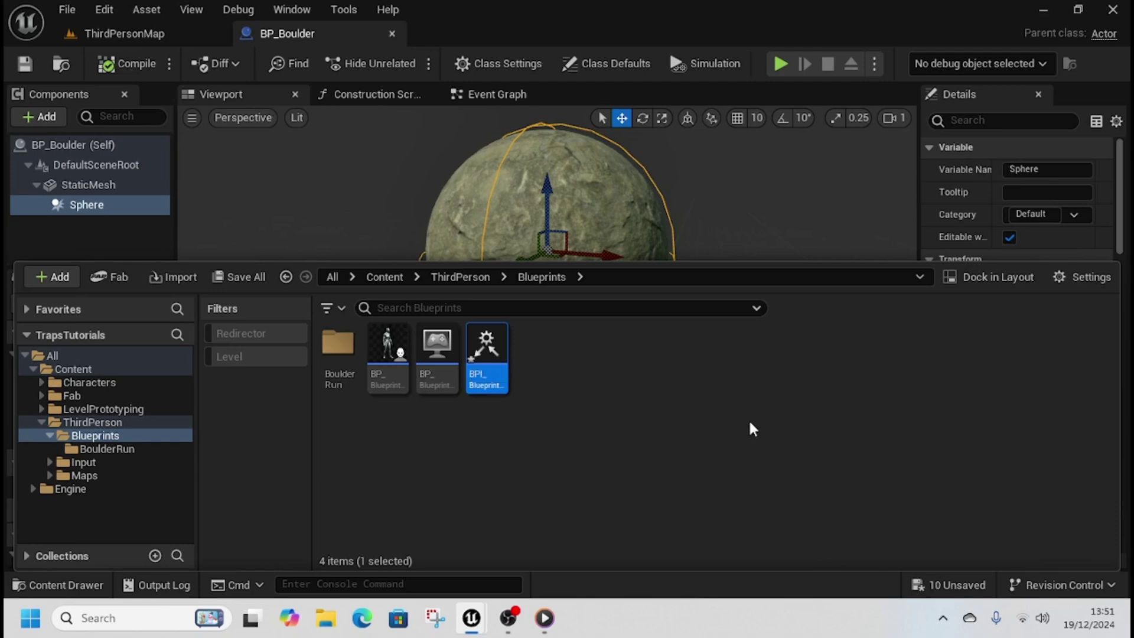
- Open BPI_Charecter, name its function Death, compile the interface and return to the Blueprints folder
{"action": "double_click", "coordinate": [486, 357]}
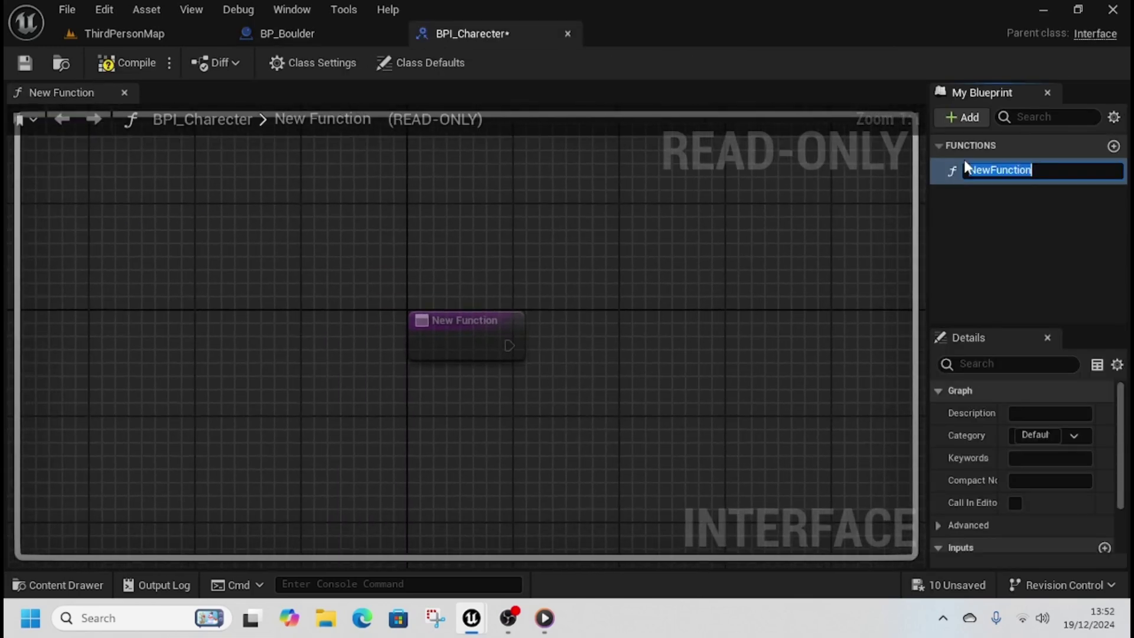
{"action": "type", "text": "Death"}
{"action": "key", "text": "Return"}
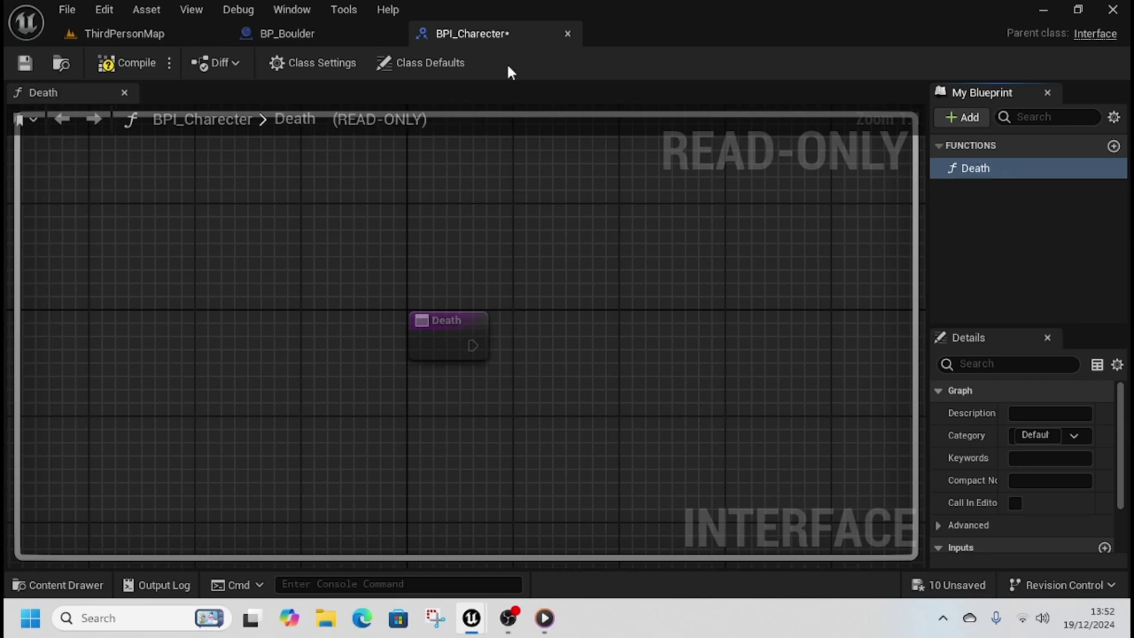
{"action": "left_click", "coordinate": [153, 61]}
{"action": "key", "text": "ctrl+space"}
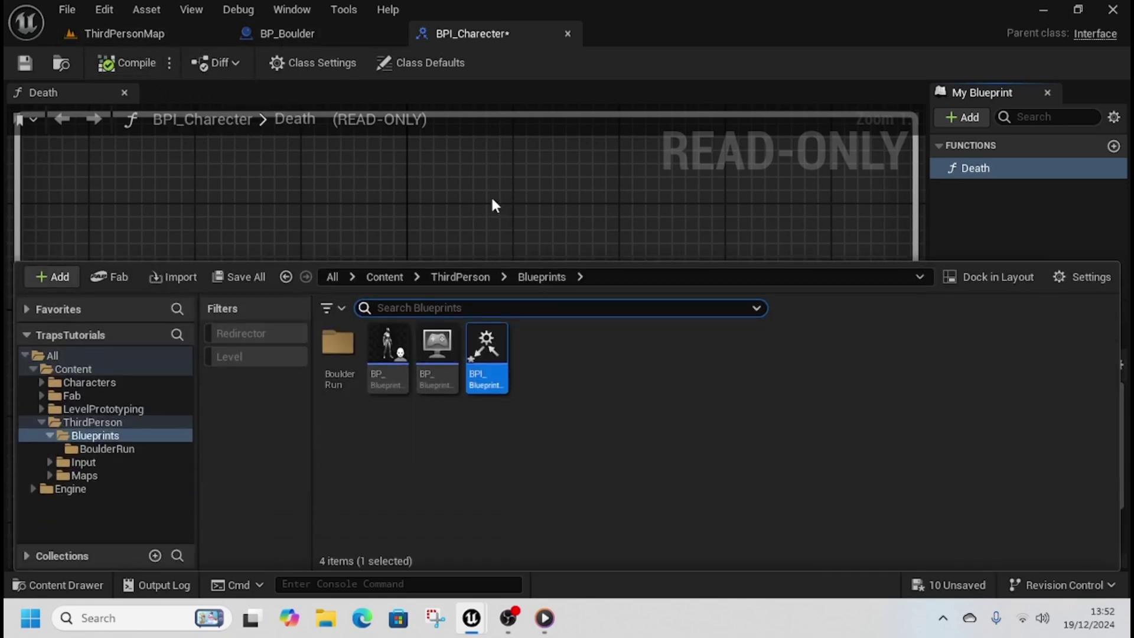
- Open the BP_ThirdPersonCharacter blueprint and add BPI_Charecter to its implemented interfaces in the class settings
{"action": "double_click", "coordinate": [387, 372]}
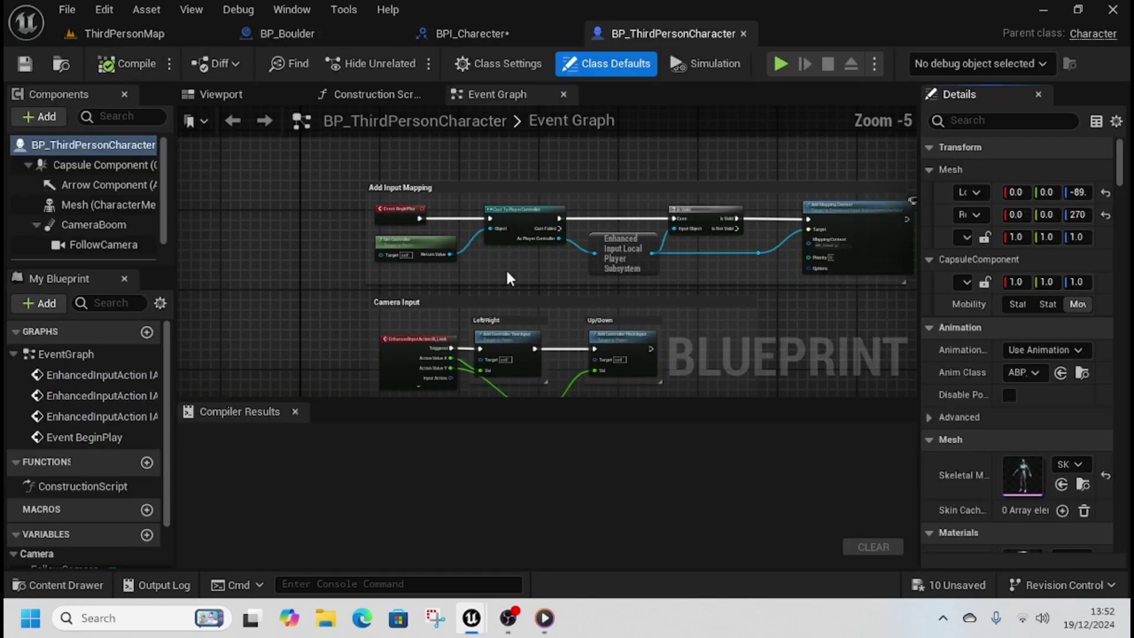
{"action": "left_click", "coordinate": [508, 65]}
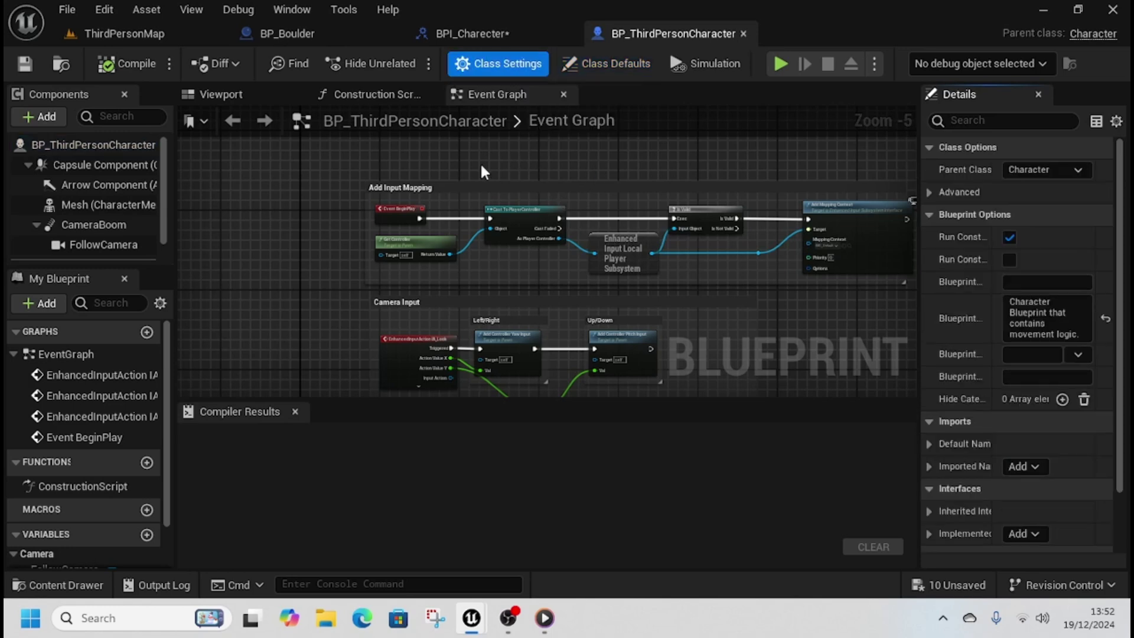
{"action": "left_click_drag", "start_coordinate": [918, 245], "coordinate": [692, 254]}
{"action": "scroll", "coordinate": [921, 414], "scroll_direction": "down", "scroll_amount": 3}
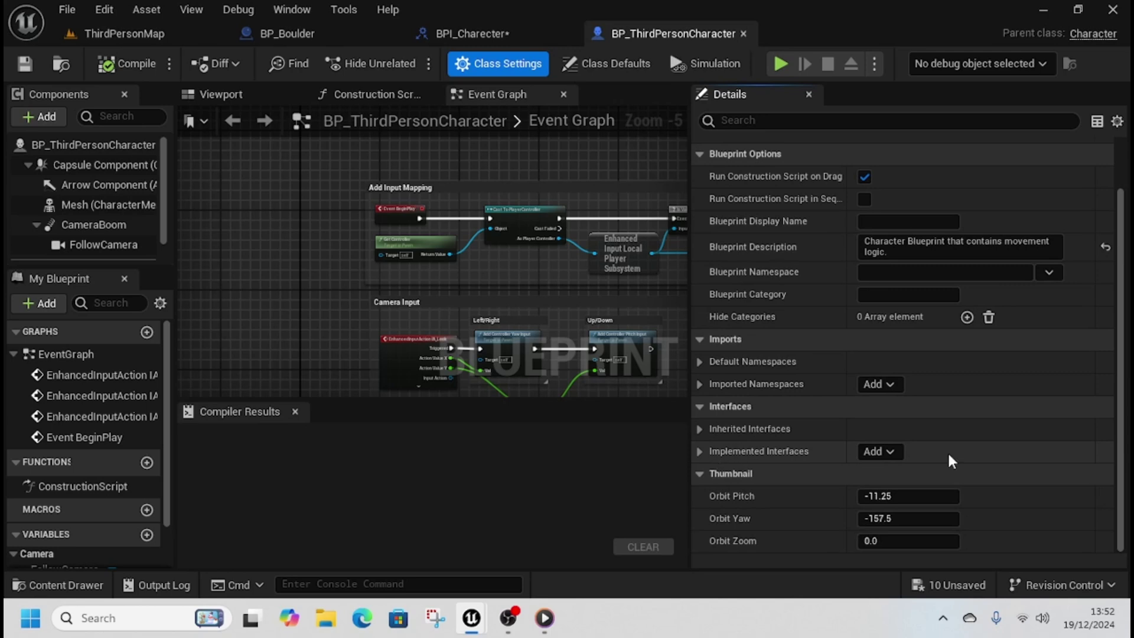
{"action": "left_click", "coordinate": [878, 451]}
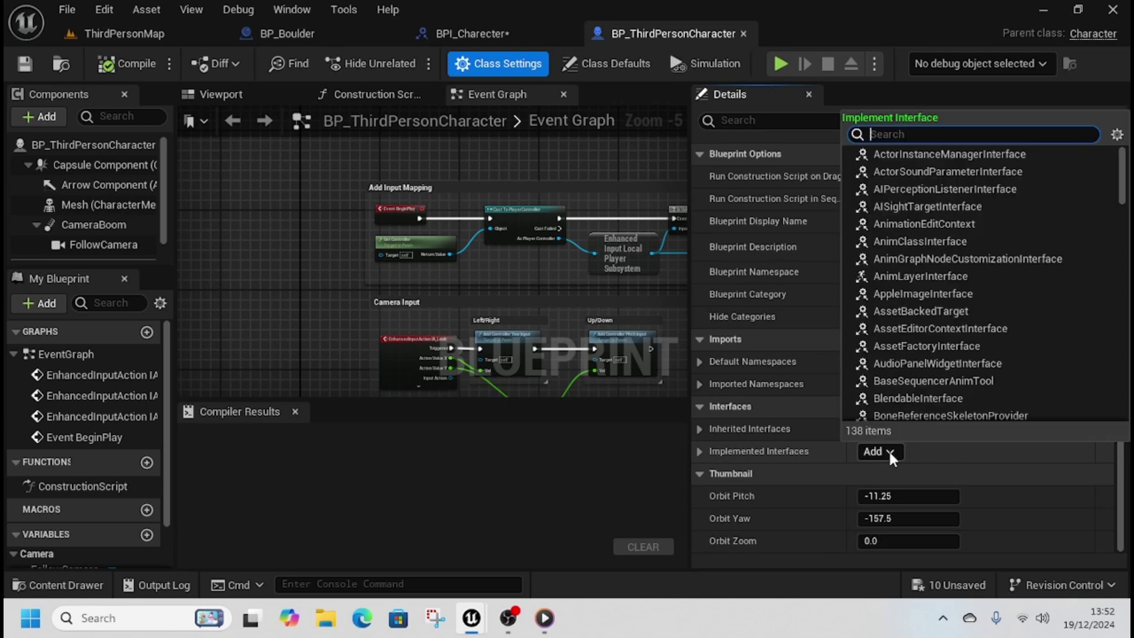
{"action": "type", "text": "charer"}
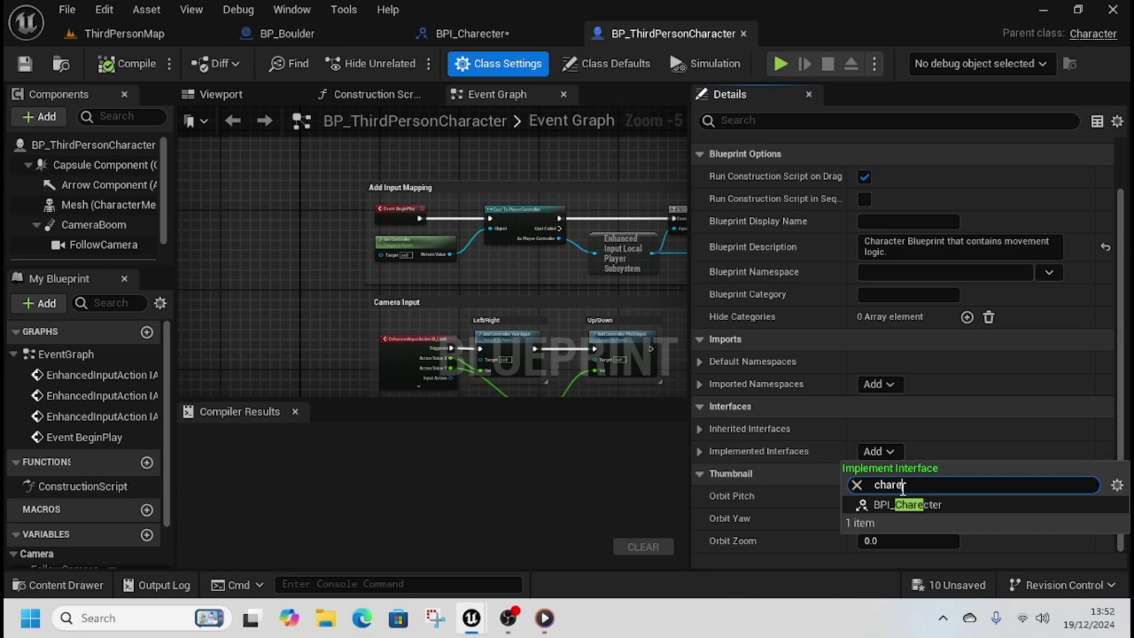
{"action": "left_click", "coordinate": [904, 505]}
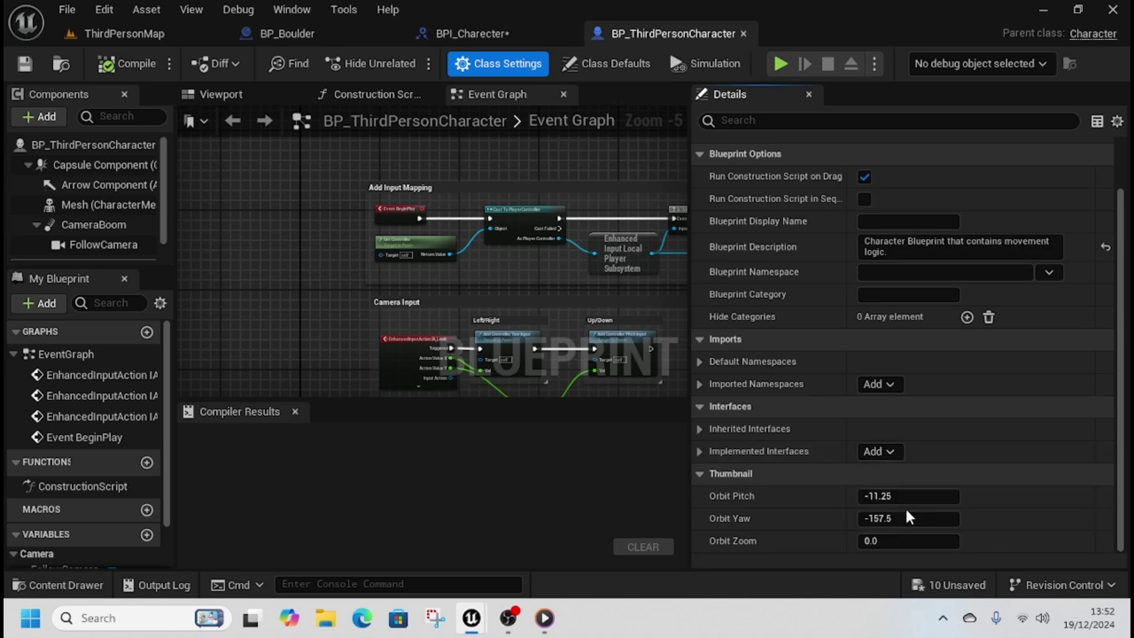
{"action": "left_click_drag", "start_coordinate": [688, 277], "coordinate": [817, 277]}
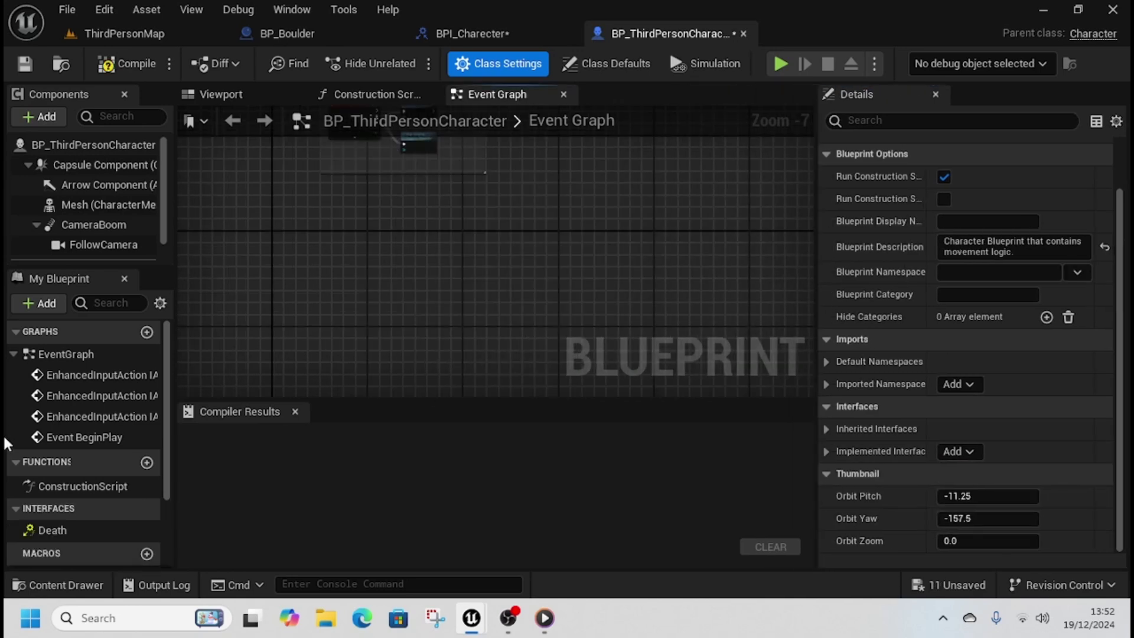
- Add the Death interface event to the character's event graph and bring it into view below the jump input nodes
{"action": "double_click", "coordinate": [54, 530]}
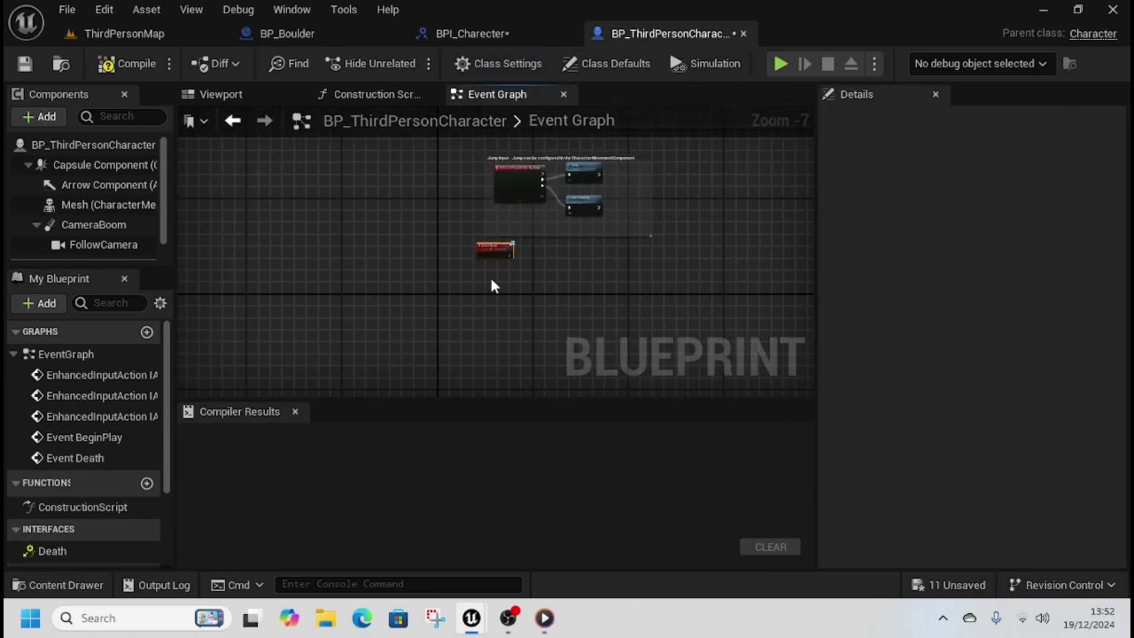
{"action": "left_click_drag", "start_coordinate": [530, 371], "coordinate": [423, 383]}
{"action": "right_click_drag", "start_coordinate": [514, 336], "coordinate": [576, 210]}
{"action": "scroll", "coordinate": [593, 265], "scroll_direction": "down", "scroll_amount": 2}
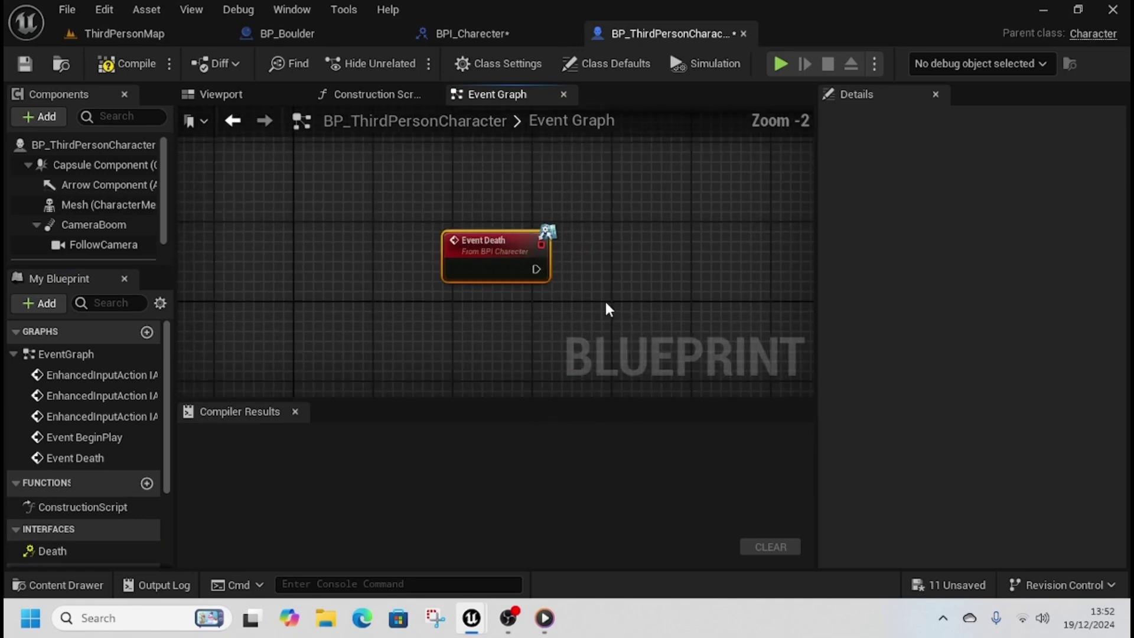
- Connect Event Death to a Set Simulate Physics (Mesh) node with Simulate enabled, and compile the character blueprint
{"action": "right_click_drag", "start_coordinate": [604, 301], "coordinate": [511, 313]}
{"action": "left_click_drag", "start_coordinate": [419, 267], "coordinate": [537, 281]}
{"action": "type", "text": "simulate"}
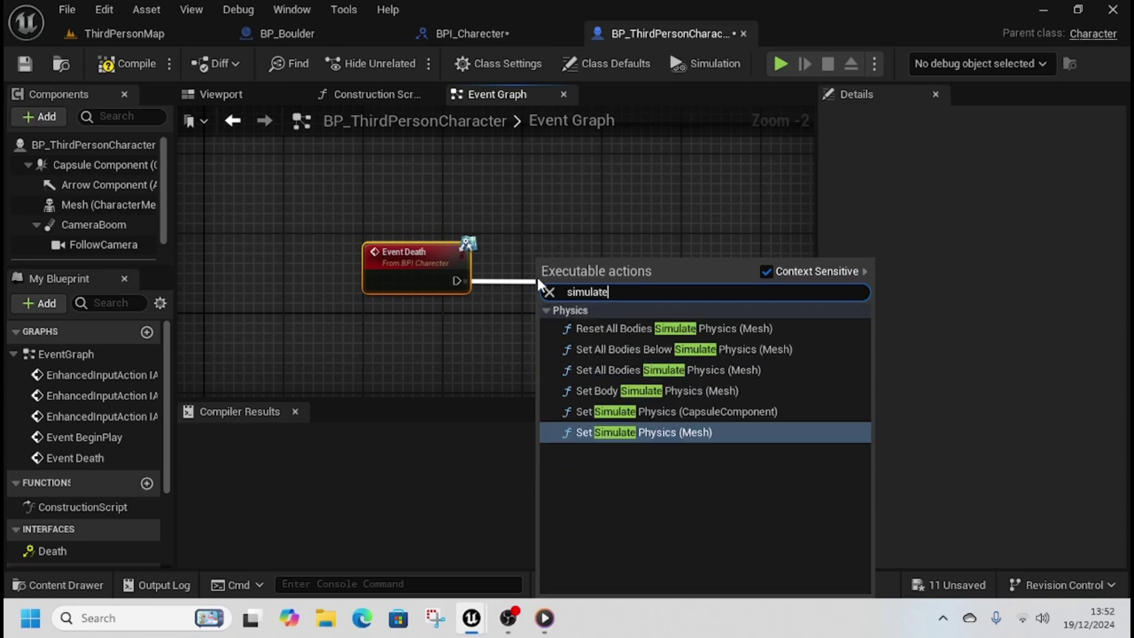
{"action": "left_click", "coordinate": [643, 433]}
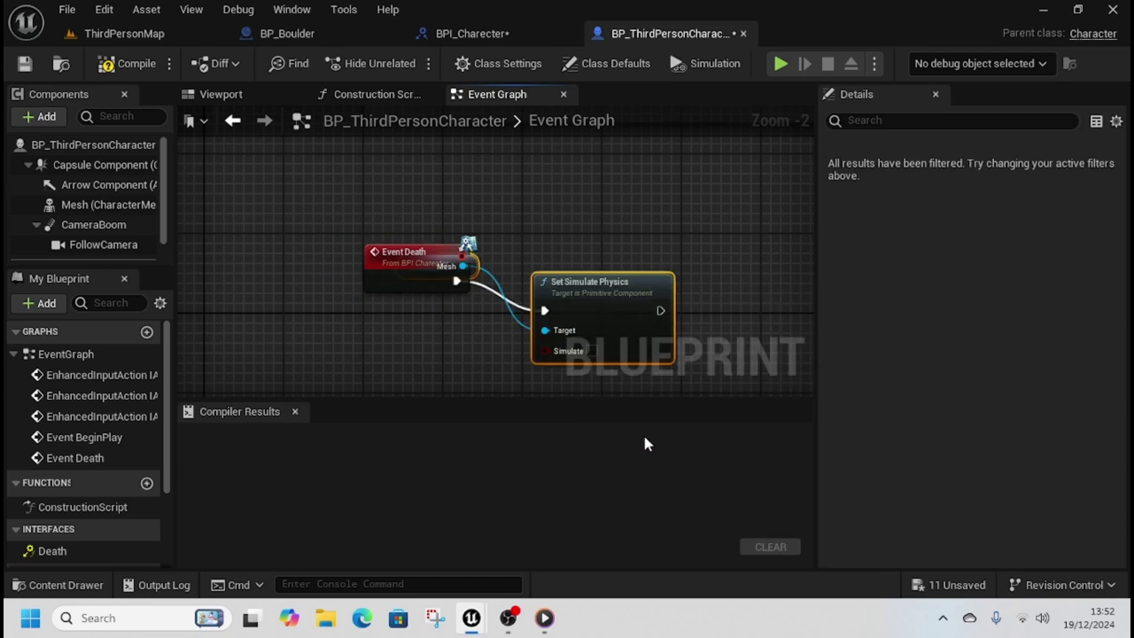
{"action": "left_click", "coordinate": [602, 312]}
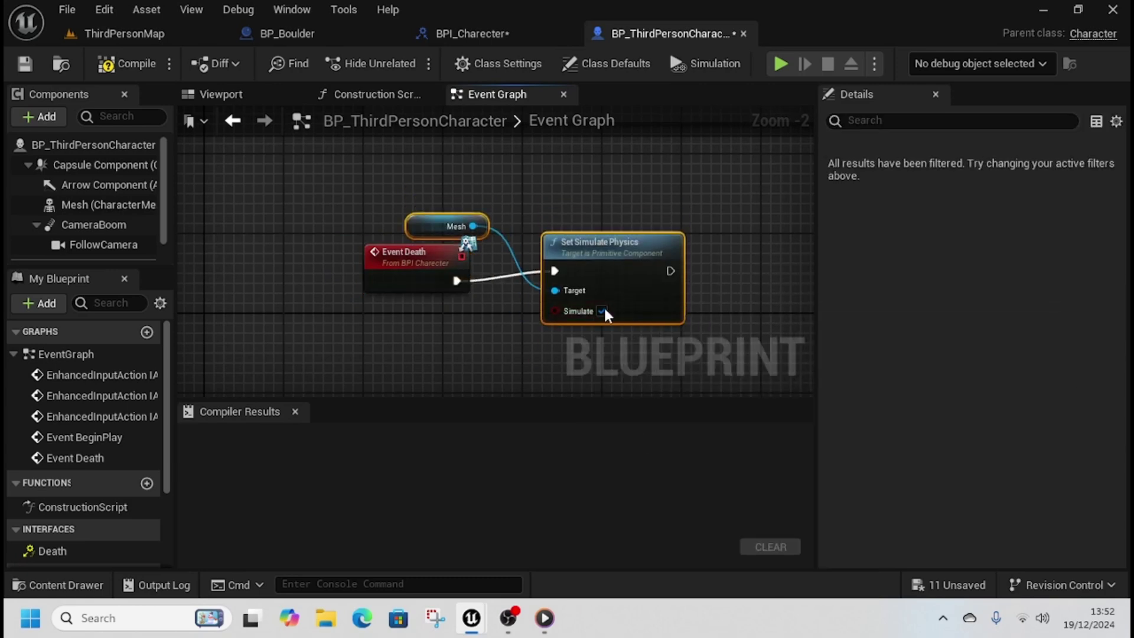
{"action": "left_click", "coordinate": [130, 69]}
- In BP_Boulder's event graph, add a Death message call on Other Actor from the sphere's On Component Begin Overlap event
{"action": "left_click", "coordinate": [287, 33]}
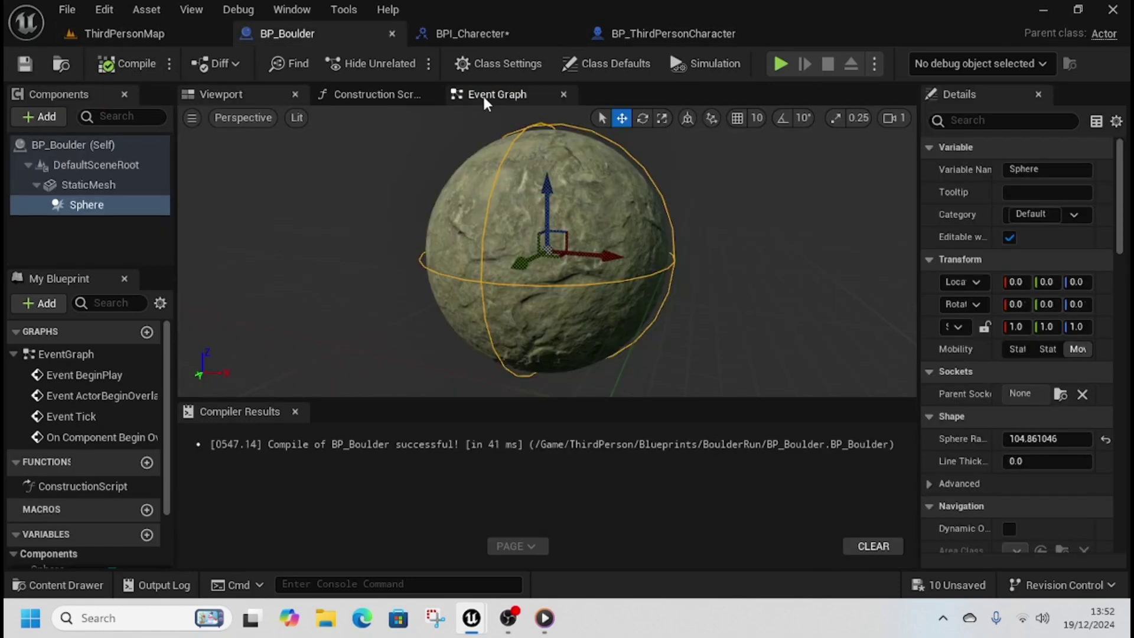
{"action": "left_click", "coordinate": [483, 93]}
{"action": "scroll", "coordinate": [583, 247], "scroll_direction": "down", "scroll_amount": 2}
{"action": "left_click_drag", "start_coordinate": [546, 197], "coordinate": [647, 301]}
{"action": "key", "text": "Delete"}
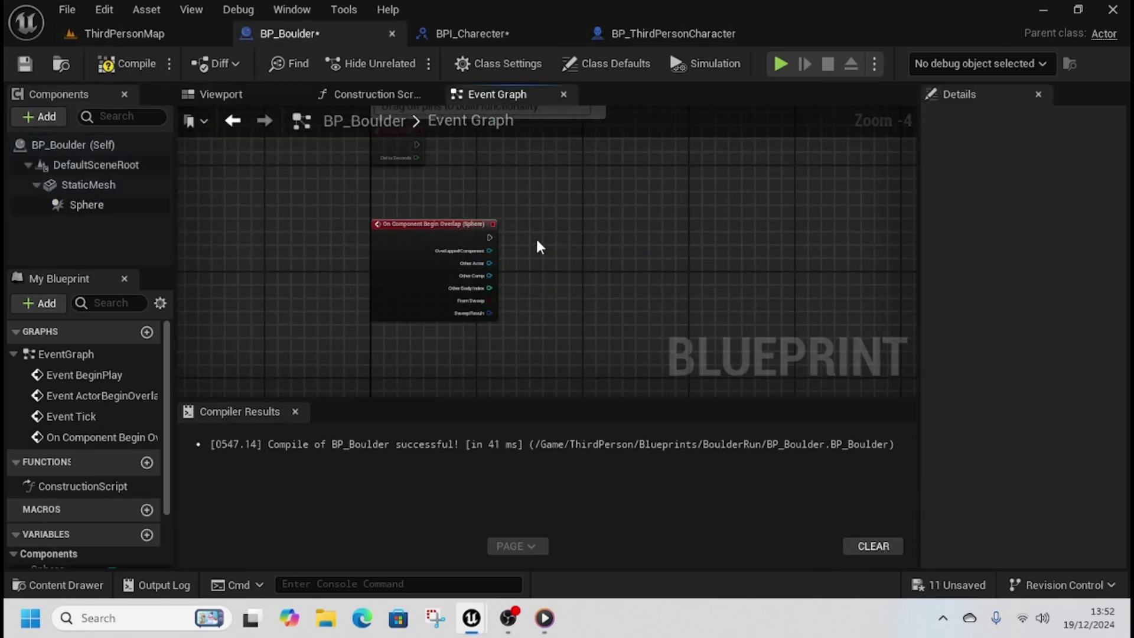
{"action": "scroll", "coordinate": [538, 242], "scroll_direction": "up", "scroll_amount": 2}
{"action": "left_click_drag", "start_coordinate": [476, 267], "coordinate": [667, 259]}
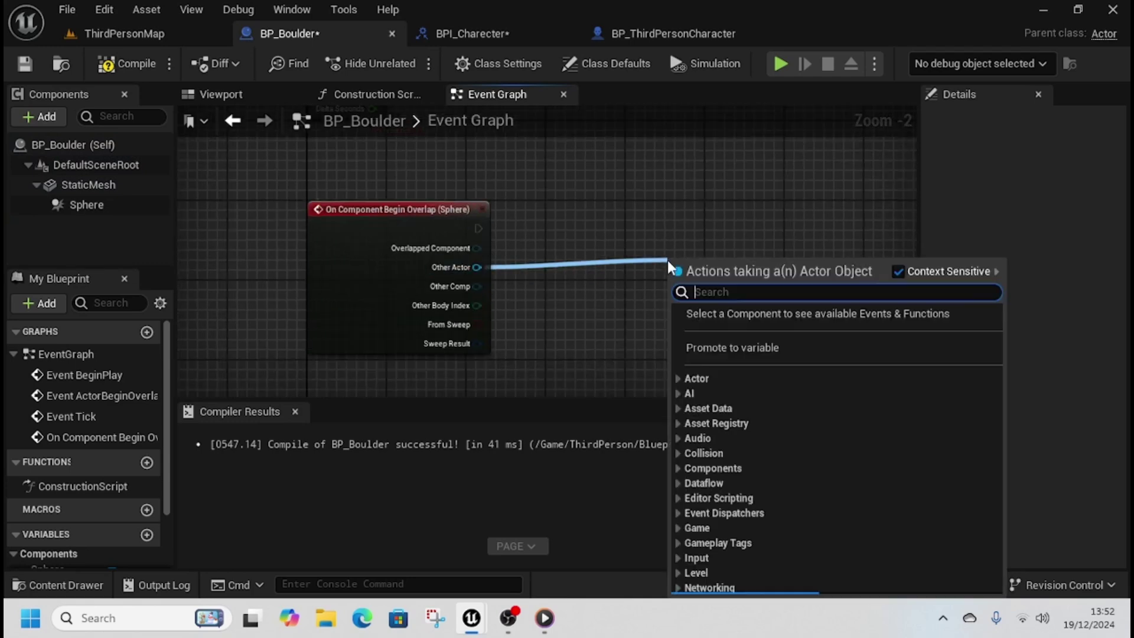
{"action": "type", "text": "death"}
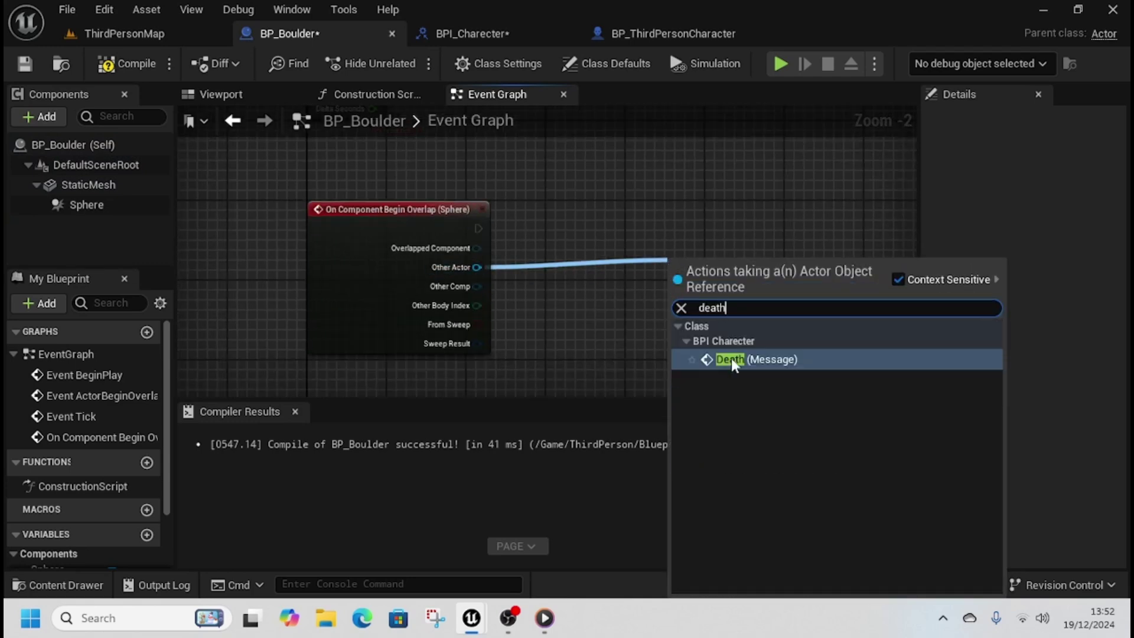
{"action": "left_click", "coordinate": [722, 362]}
{"action": "left_click_drag", "start_coordinate": [709, 296], "coordinate": [685, 234]}
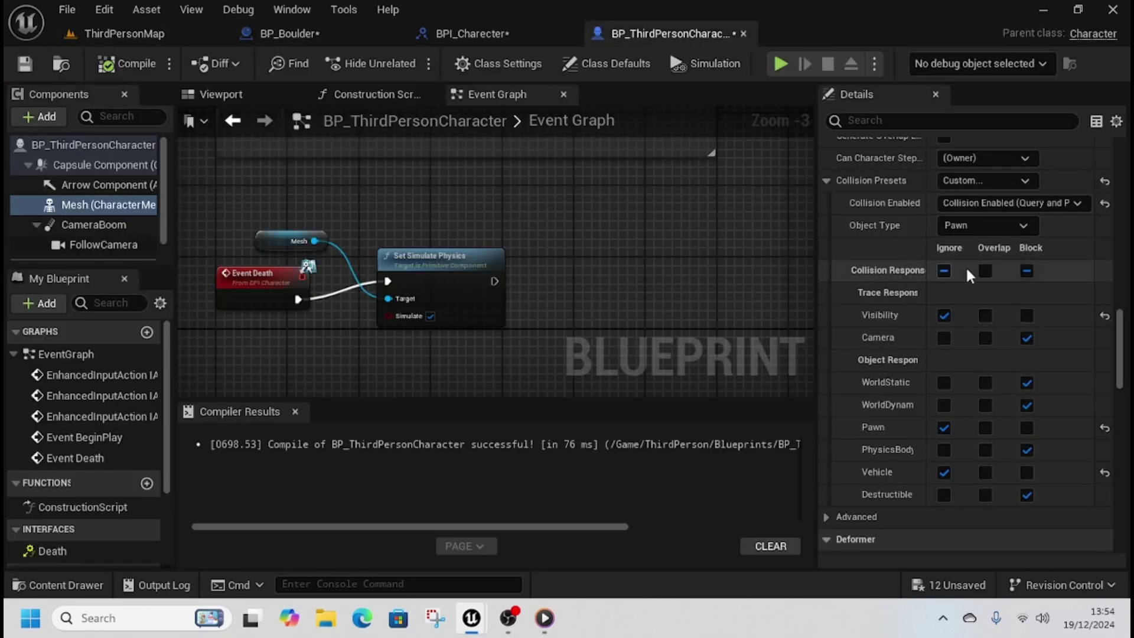
- Set the collision preset of BP_ThirdPersonCharacter's mesh to Pawn, after trying CharacterMesh
{"action": "scroll", "coordinate": [964, 260], "scroll_direction": "up", "scroll_amount": 1}
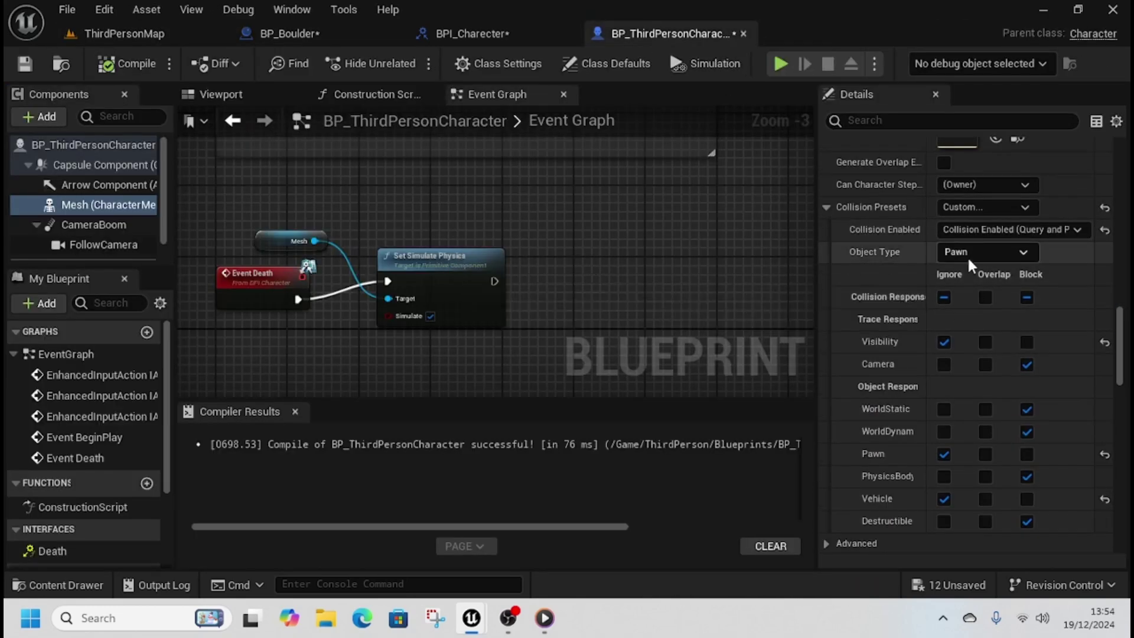
{"action": "left_click", "coordinate": [986, 206]}
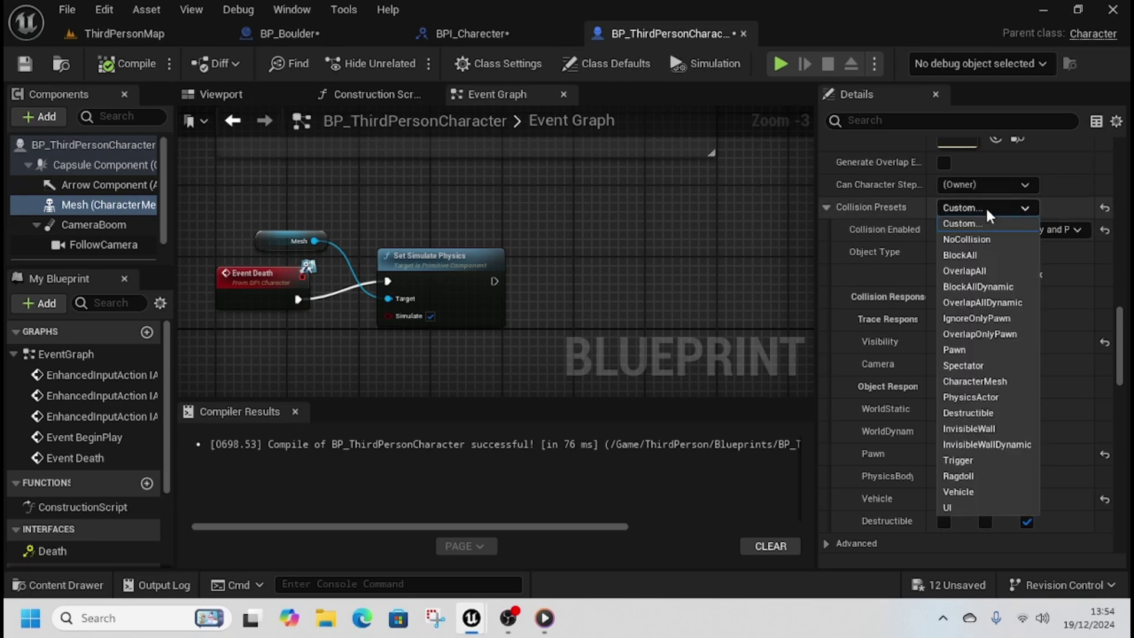
{"action": "left_click", "coordinate": [976, 381]}
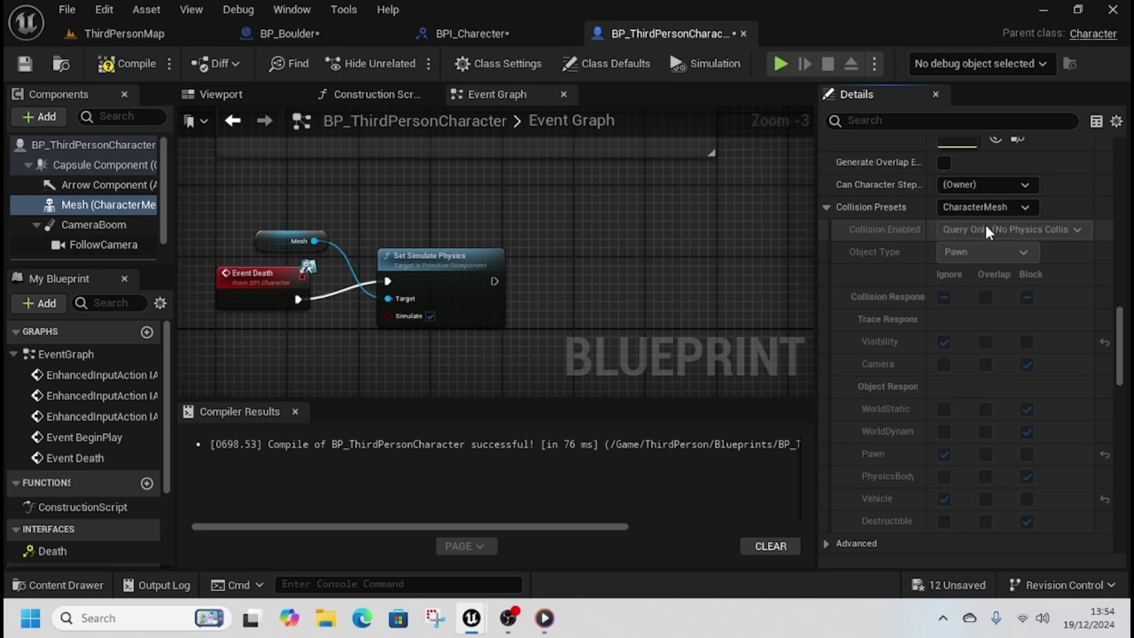
{"action": "left_click", "coordinate": [998, 209]}
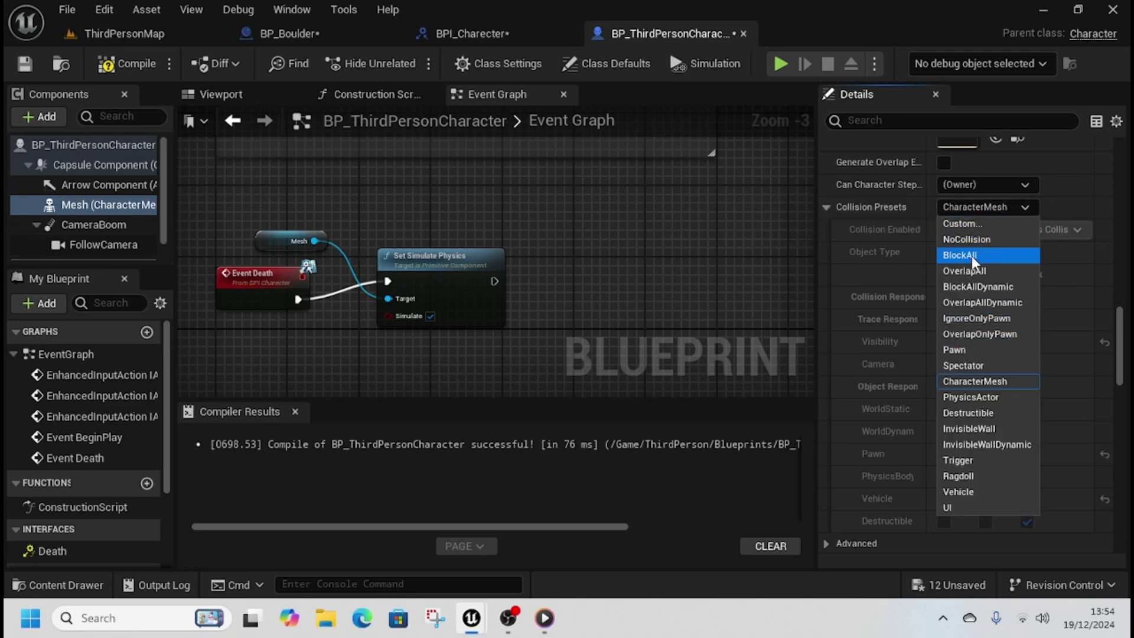
{"action": "left_click", "coordinate": [973, 350]}
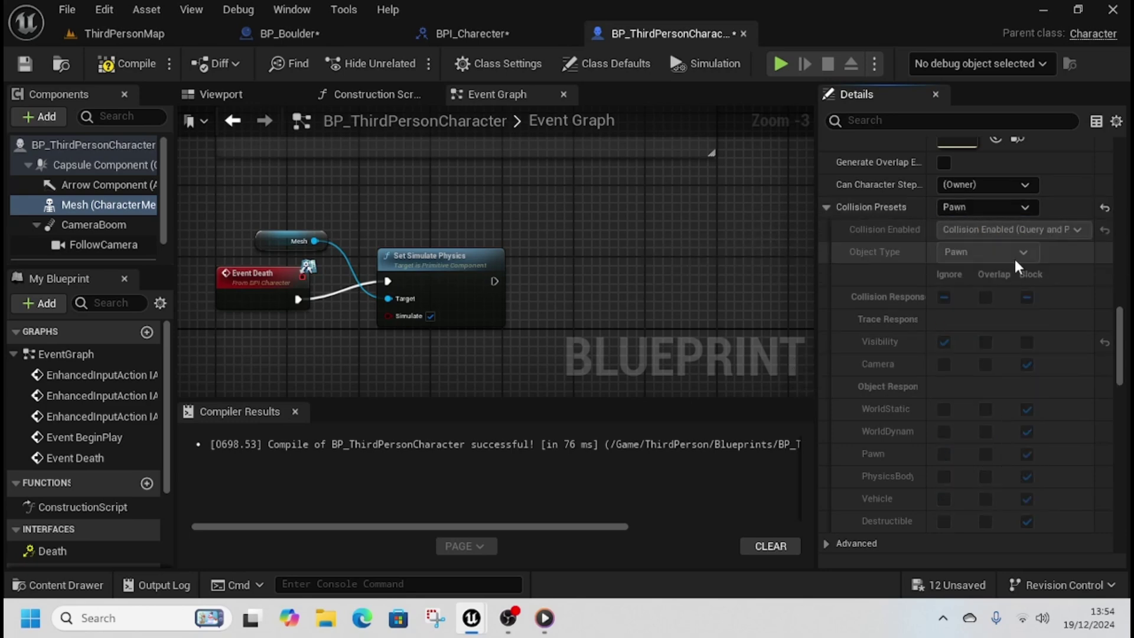
{"action": "scroll", "coordinate": [1009, 407], "scroll_direction": "down", "scroll_amount": 1}
{"action": "scroll", "coordinate": [1011, 390], "scroll_direction": "down", "scroll_amount": 1}
{"action": "scroll", "coordinate": [992, 354], "scroll_direction": "up", "scroll_amount": 1}
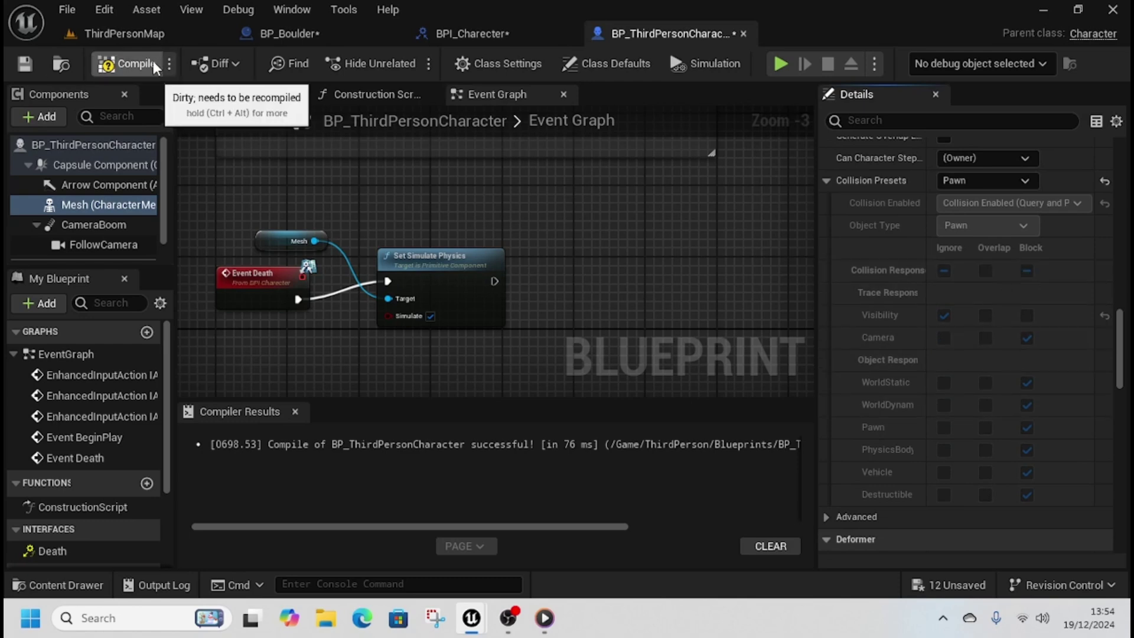
- Play ThirdPersonMap from a spot on the ramp to test the boulder hitting the character, and stop the session
{"action": "left_click", "coordinate": [136, 35]}
{"action": "right_click", "coordinate": [555, 433]}
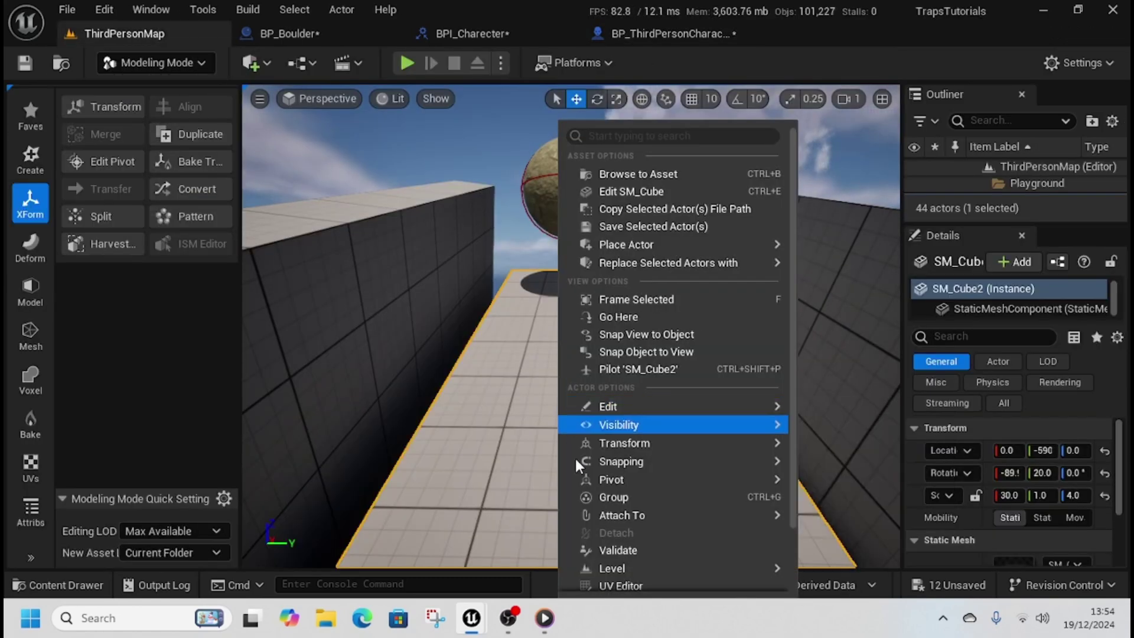
{"action": "left_click", "coordinate": [621, 578]}
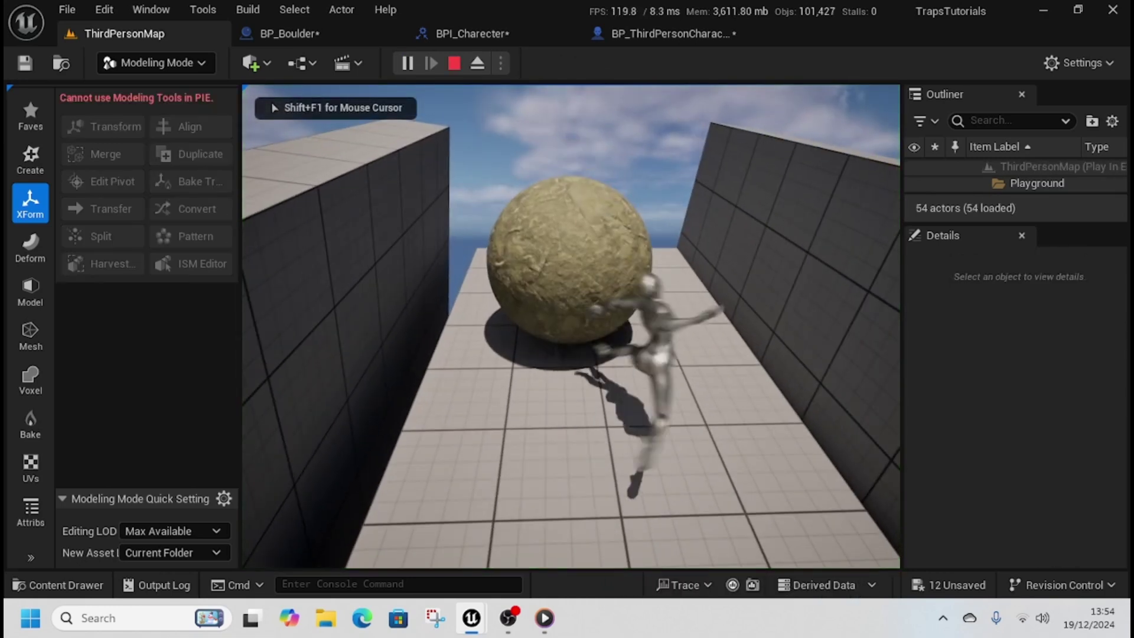
{"action": "key", "text": "shift+F1"}
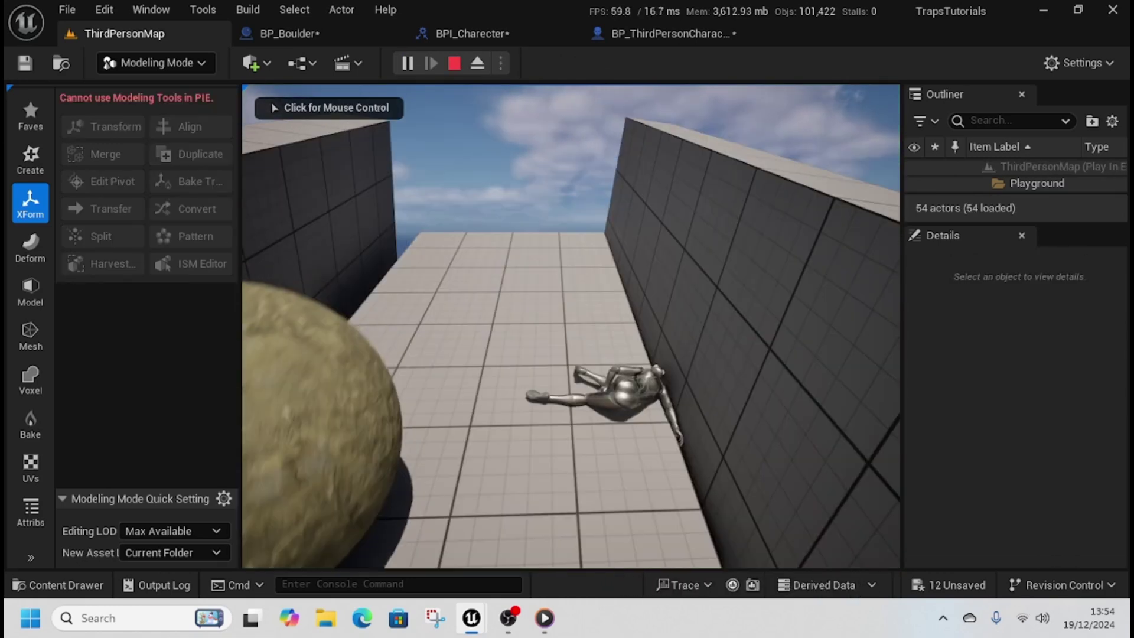
{"action": "left_click", "coordinate": [454, 63]}
- In BP_ThirdPersonCharacter, add a Set Collision Enabled node for the Capsule Component with No Collision, connected after Set Simulate Physics
{"action": "left_click", "coordinate": [667, 33]}
{"action": "scroll", "coordinate": [565, 282], "scroll_direction": "down", "scroll_amount": 1}
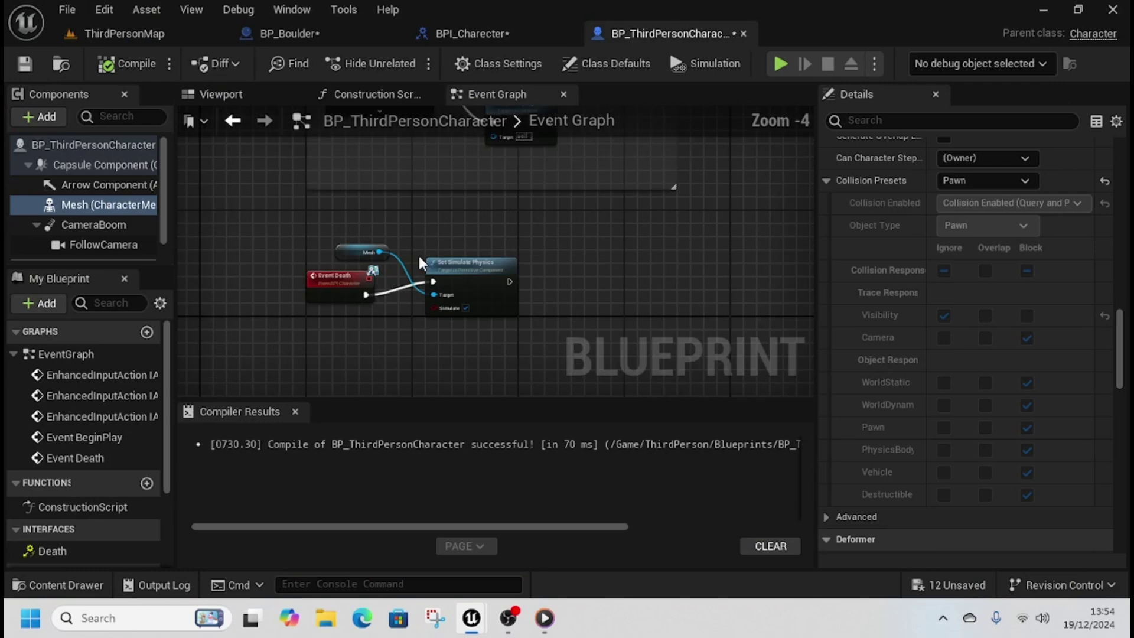
{"action": "left_click_drag", "start_coordinate": [76, 159], "coordinate": [582, 277]}
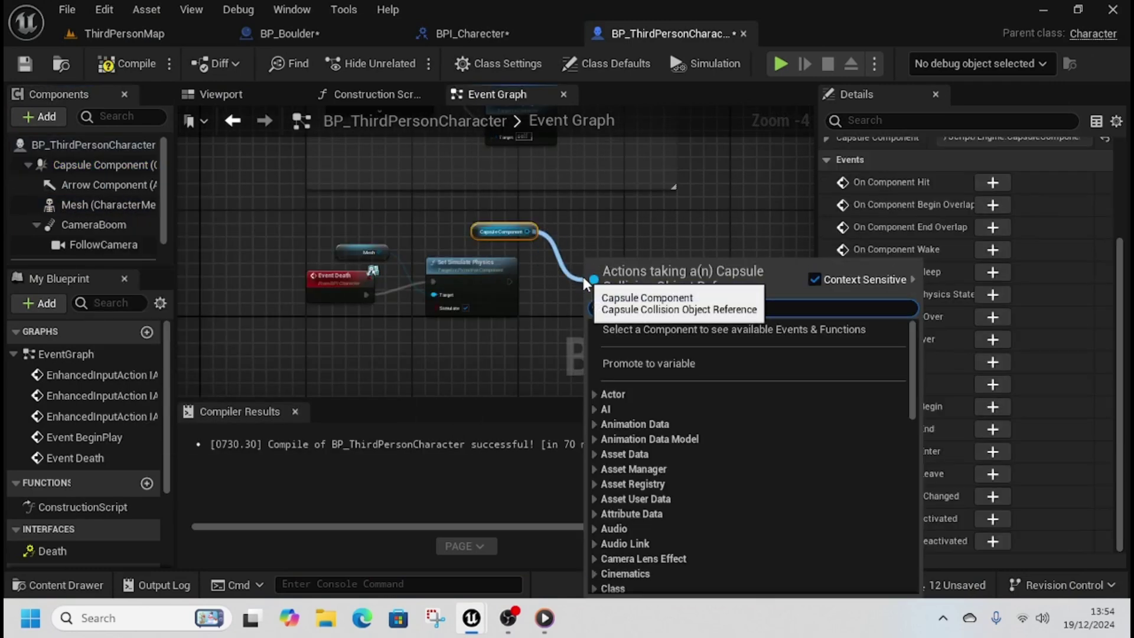
{"action": "type", "text": "set no"}
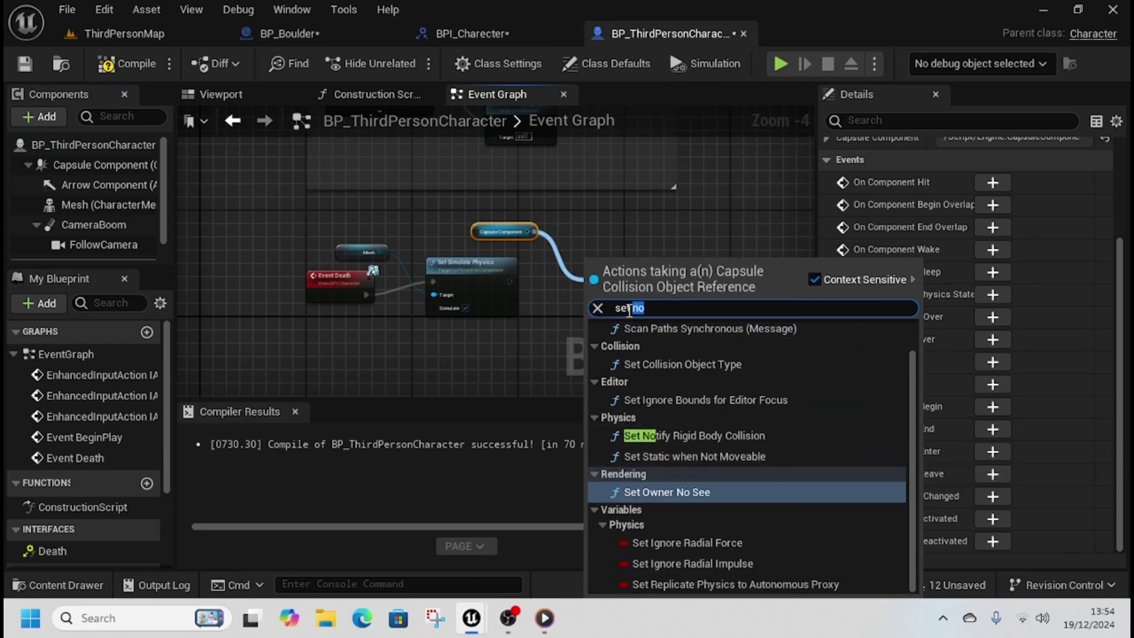
{"action": "type", "text": "collis"}
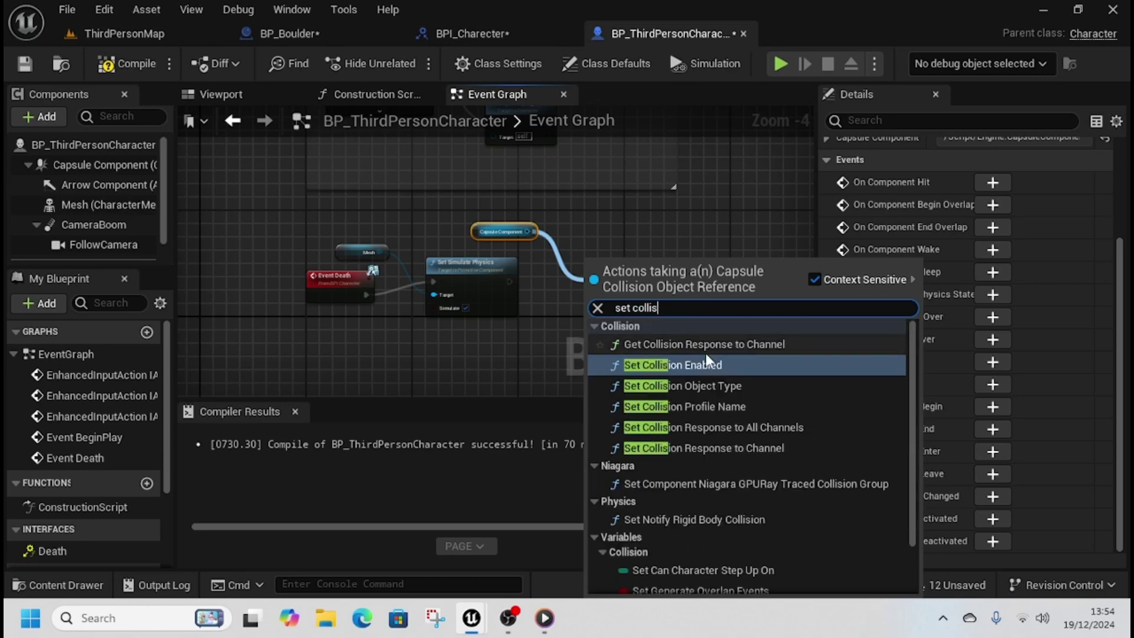
{"action": "left_click", "coordinate": [706, 363]}
{"action": "left_click_drag", "start_coordinate": [509, 282], "coordinate": [579, 294]}
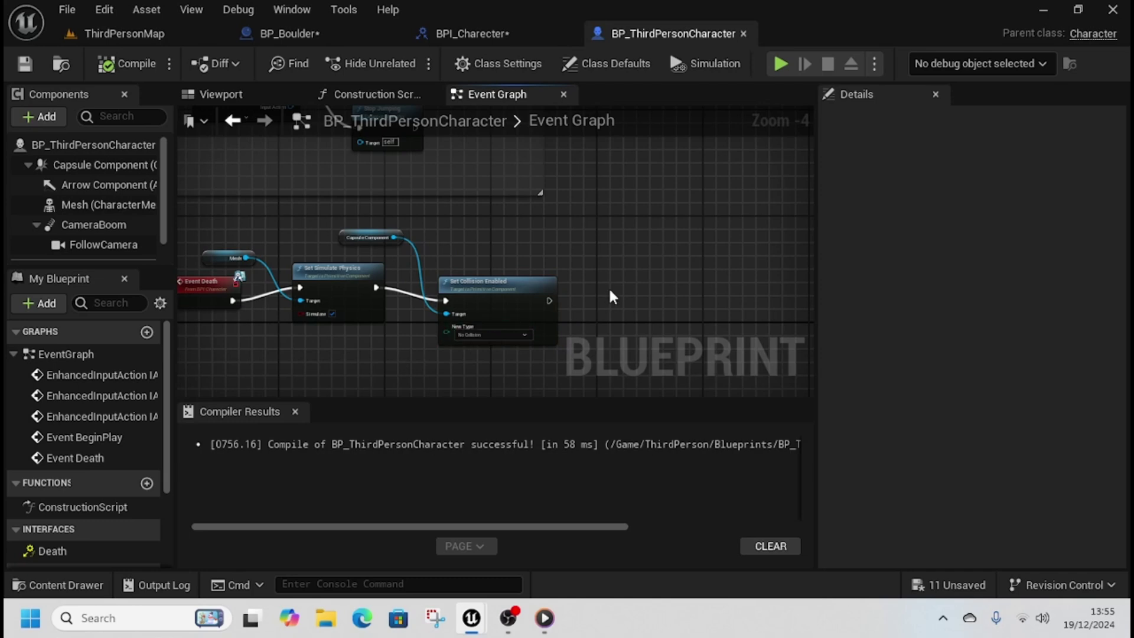
- In BP_ThirdPersonCharacter, add a Set Movement Mode node for Character Movement with mode None after Set Collision Enabled, and compile
{"action": "right_click", "coordinate": [609, 290]}
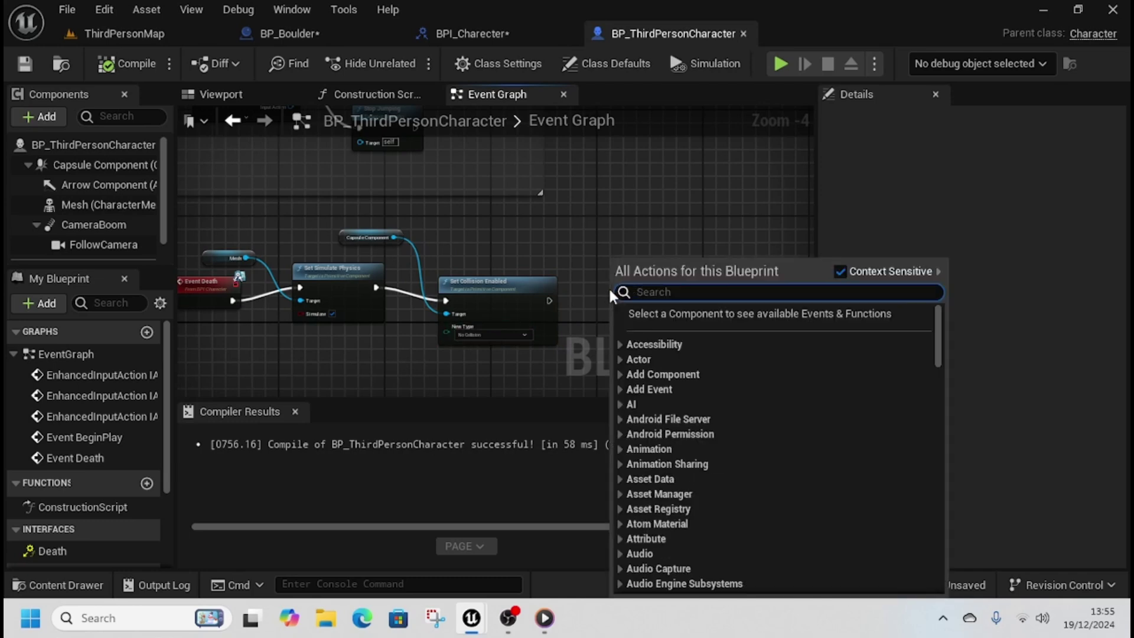
{"action": "type", "text": "set movem"}
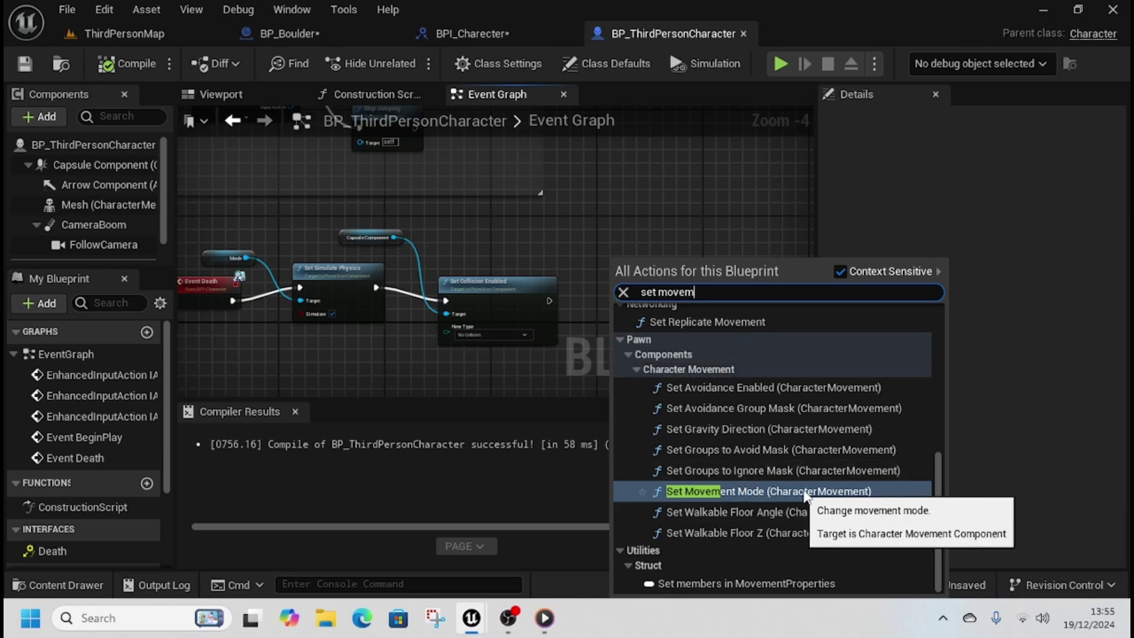
{"action": "left_click", "coordinate": [767, 491]}
{"action": "left_click_drag", "start_coordinate": [651, 310], "coordinate": [651, 304]}
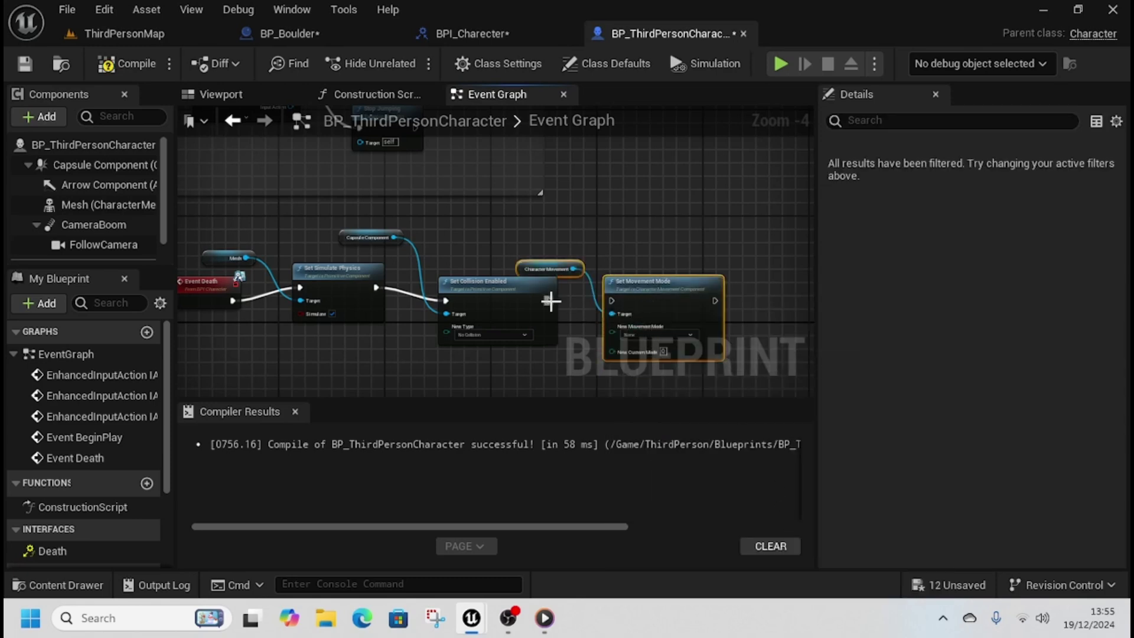
{"action": "left_click_drag", "start_coordinate": [549, 300], "coordinate": [611, 300]}
{"action": "left_click", "coordinate": [656, 335]}
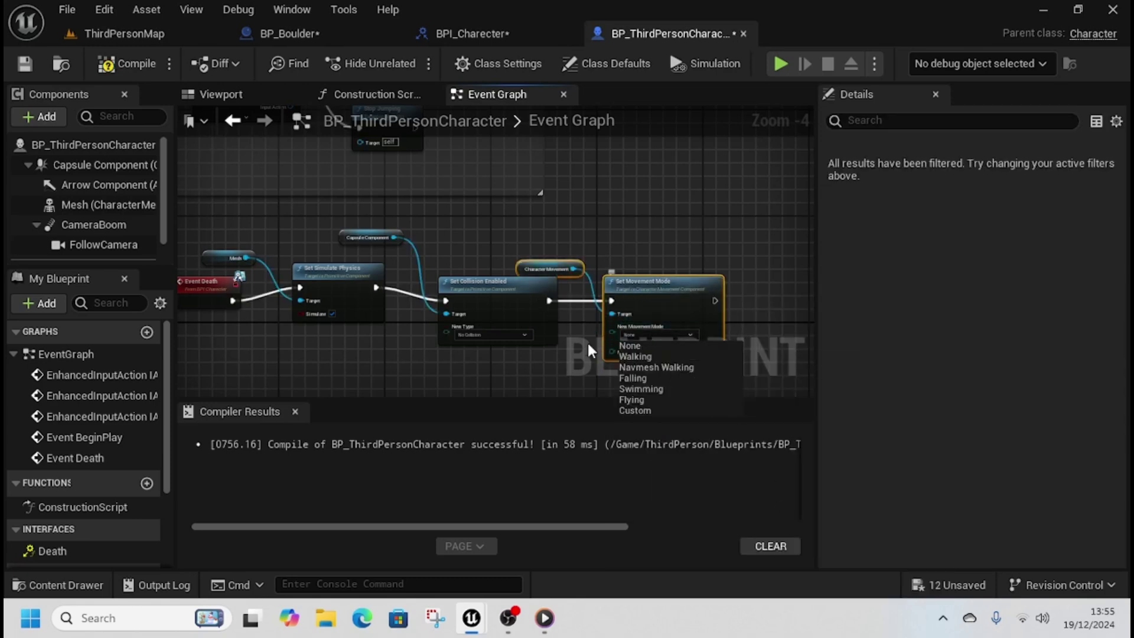
{"action": "left_click", "coordinate": [647, 346]}
{"action": "left_click", "coordinate": [127, 63]}
- Play ThirdPersonMap from a spot on the ramp to test the death ragdoll, stop the session, and save all unsaved assets
{"action": "left_click", "coordinate": [131, 38]}
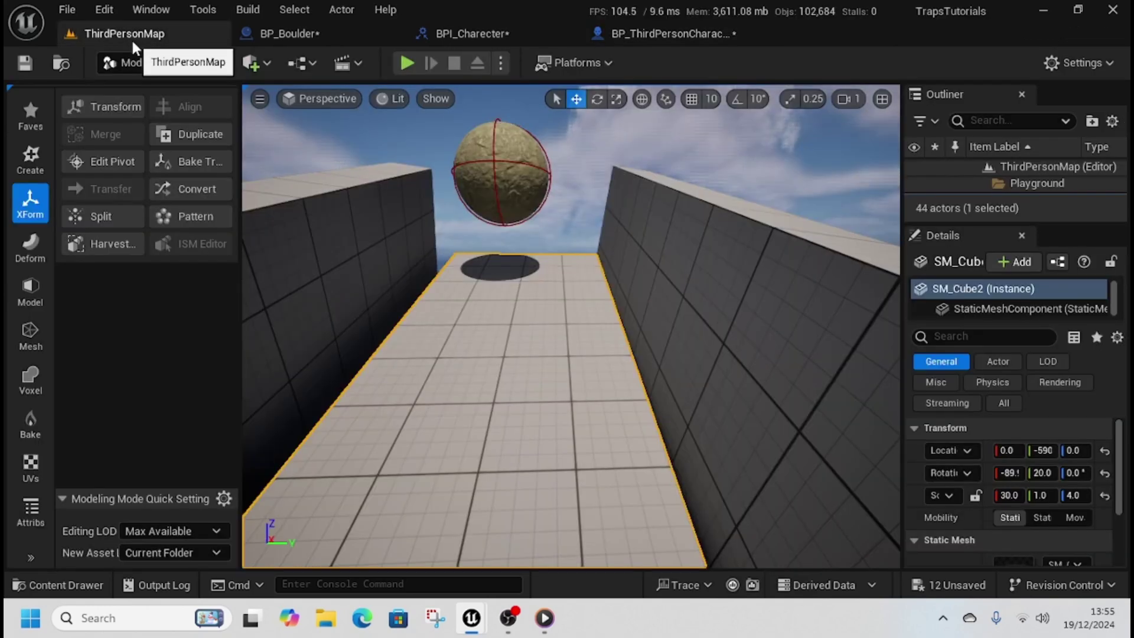
{"action": "right_click", "coordinate": [446, 330]}
{"action": "left_click", "coordinate": [518, 582]}
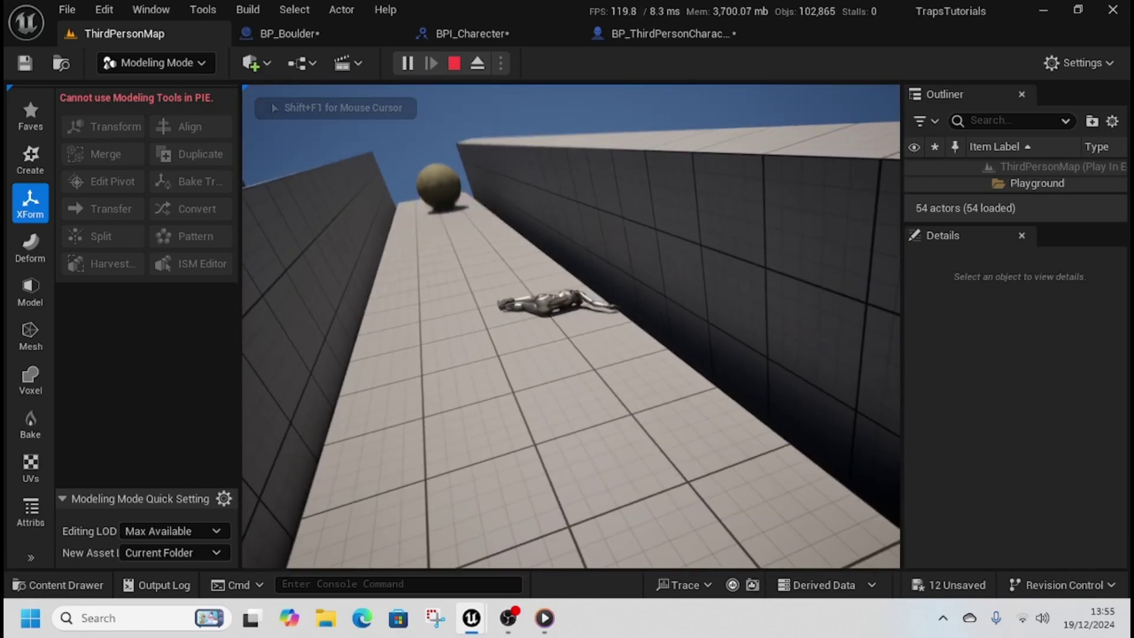
{"action": "key", "text": "Escape"}
{"action": "right_click_drag", "start_coordinate": [570, 326], "coordinate": [488, 191]}
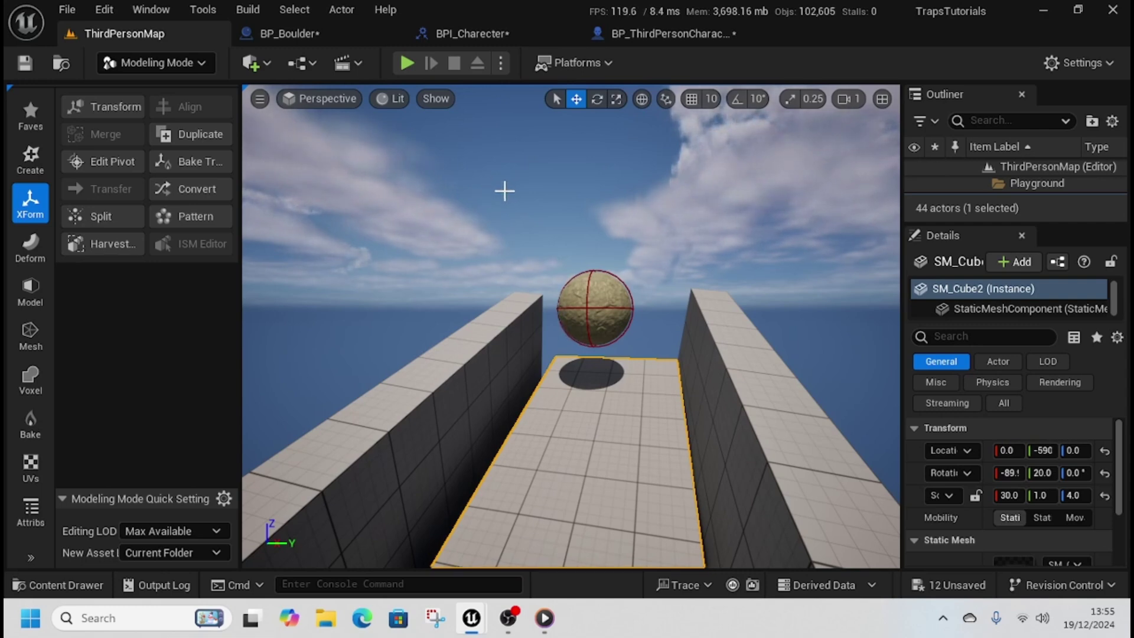
{"action": "left_click", "coordinate": [963, 585]}
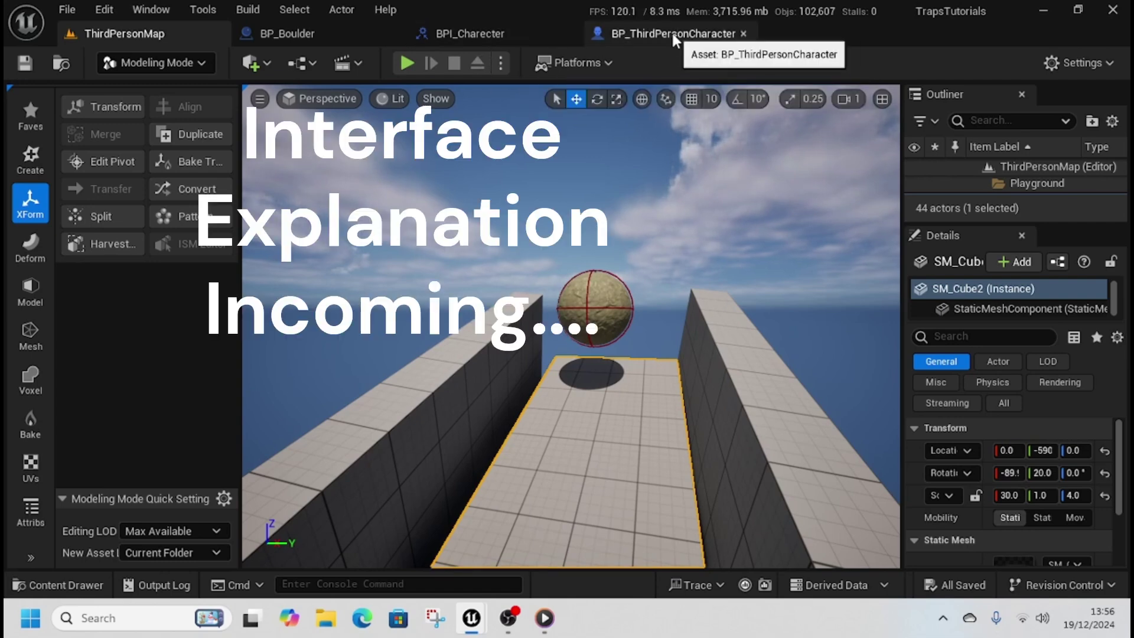
- Review the Death function in BPI_Charecter and the implemented interfaces in BP_ThirdPersonCharacter's class settings
{"action": "left_click", "coordinate": [454, 33]}
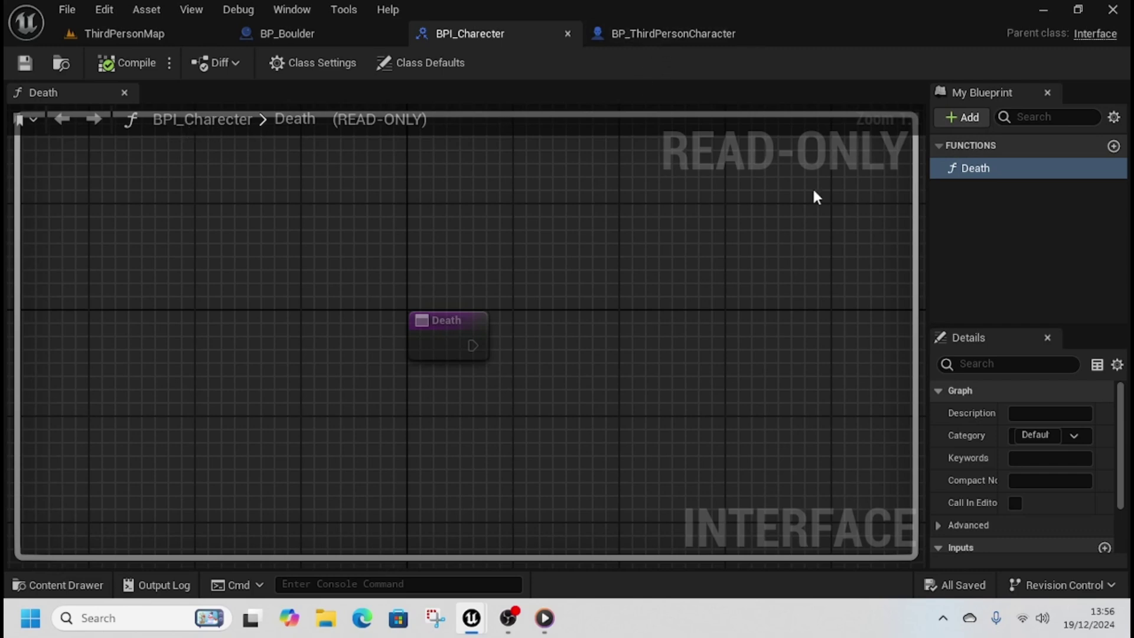
{"action": "left_click", "coordinate": [440, 320]}
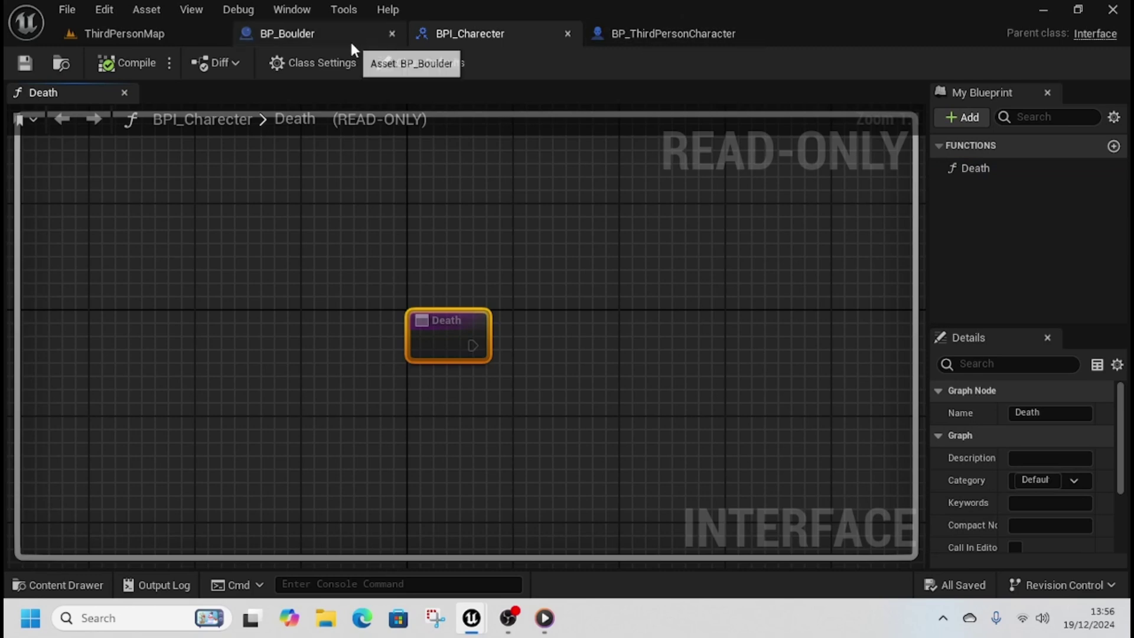
{"action": "left_click", "coordinate": [675, 34]}
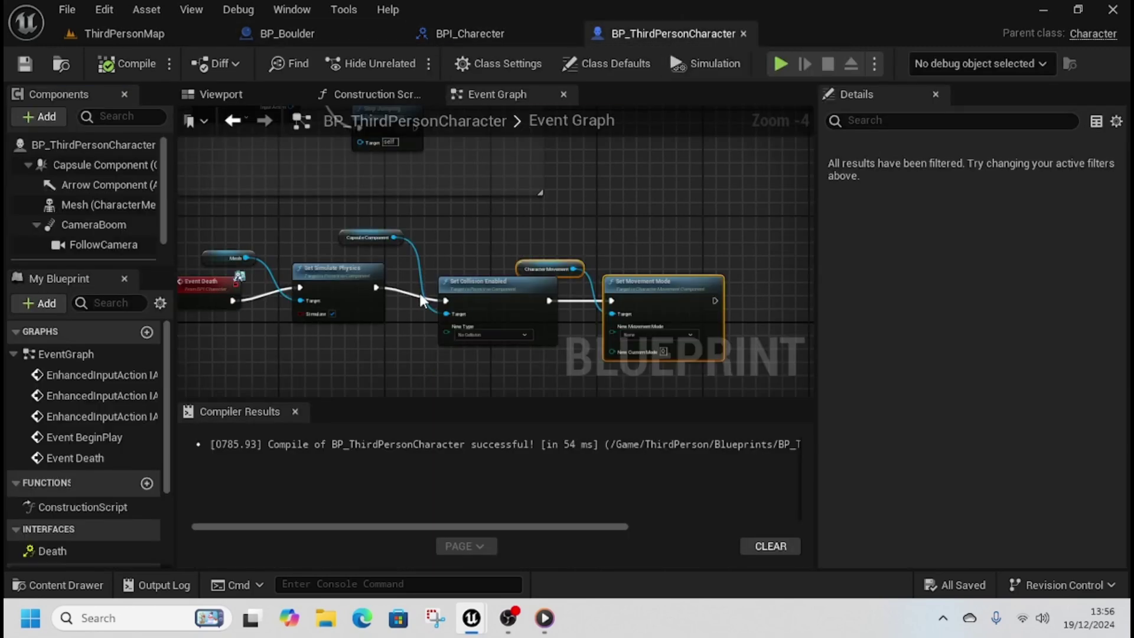
{"action": "right_click_drag", "start_coordinate": [419, 291], "coordinate": [449, 303]}
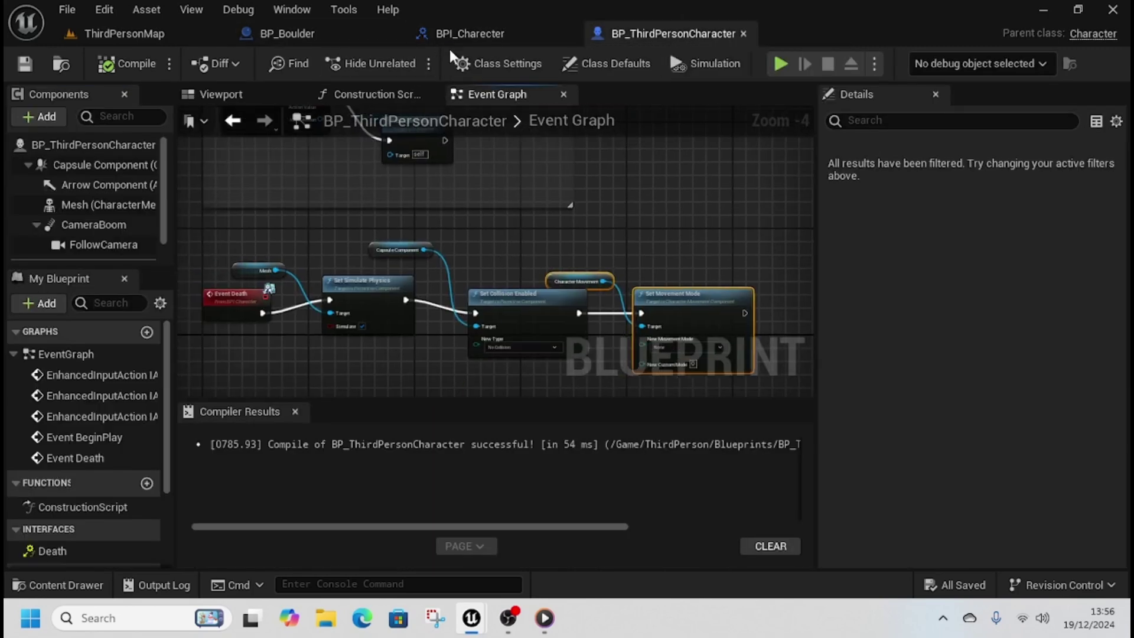
{"action": "left_click", "coordinate": [490, 66]}
{"action": "scroll", "coordinate": [985, 463], "scroll_direction": "down", "scroll_amount": 2}
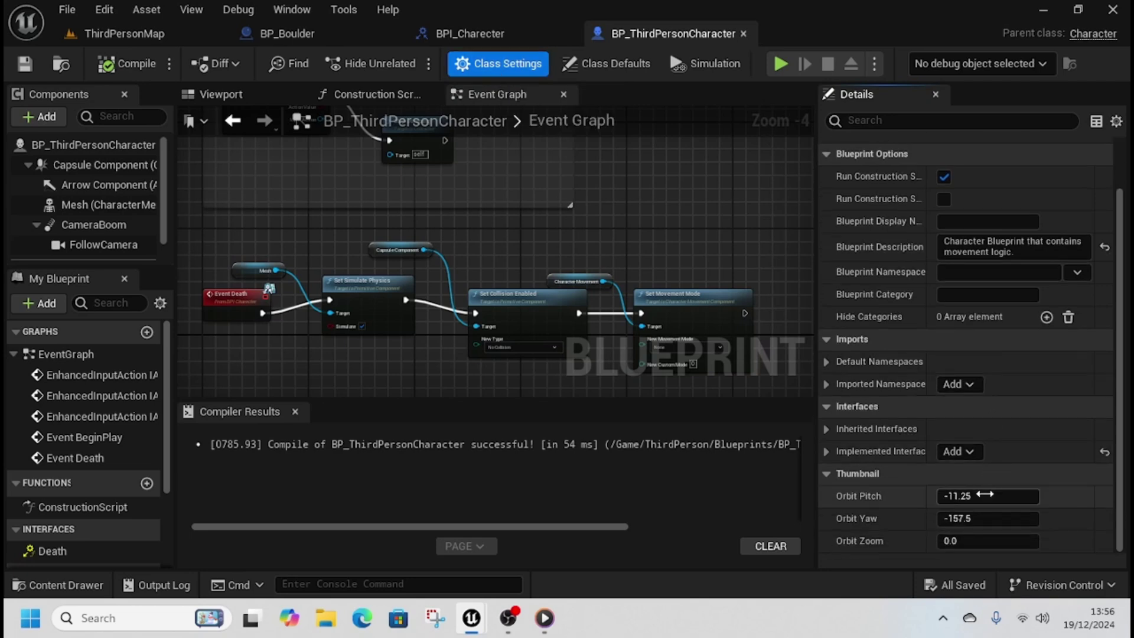
{"action": "left_click", "coordinate": [826, 452]}
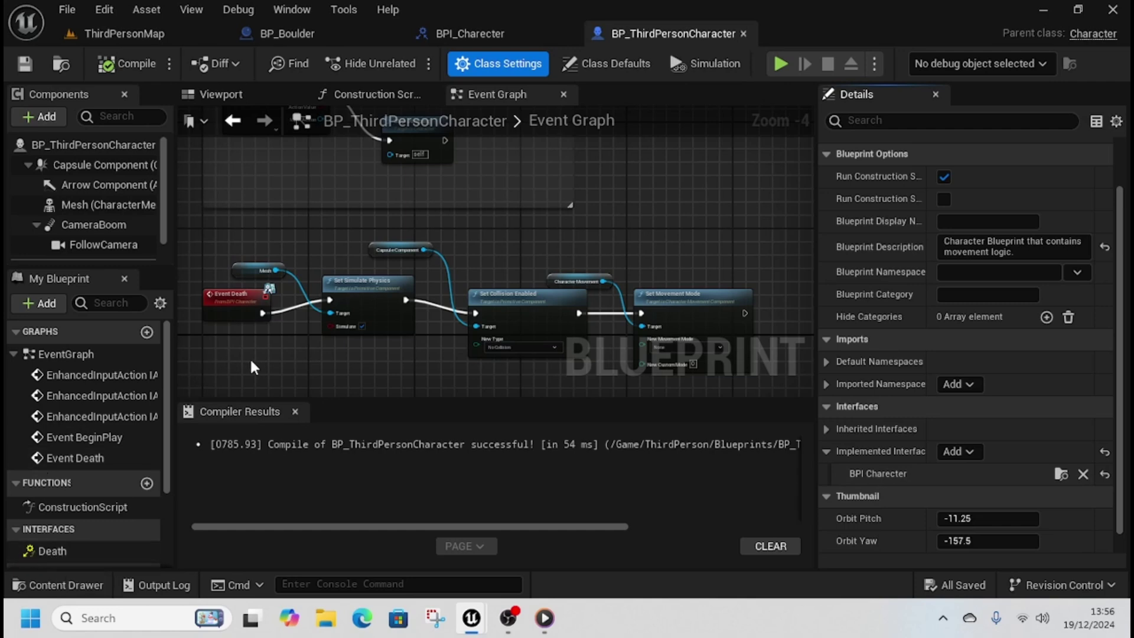
- Spread out the death nodes by moving Event Death and Set Collision Enabled further left and the Character Movement reference higher
{"action": "right_click_drag", "start_coordinate": [250, 354], "coordinate": [298, 248]}
{"action": "left_click_drag", "start_coordinate": [298, 248], "coordinate": [222, 235]}
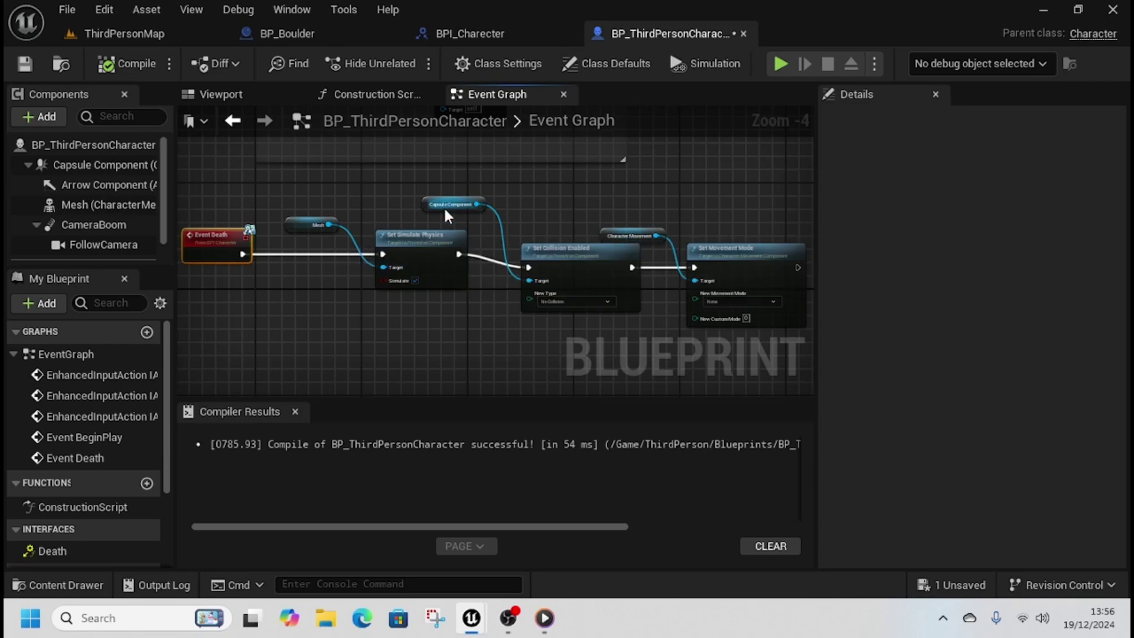
{"action": "left_click_drag", "start_coordinate": [568, 258], "coordinate": [554, 256]}
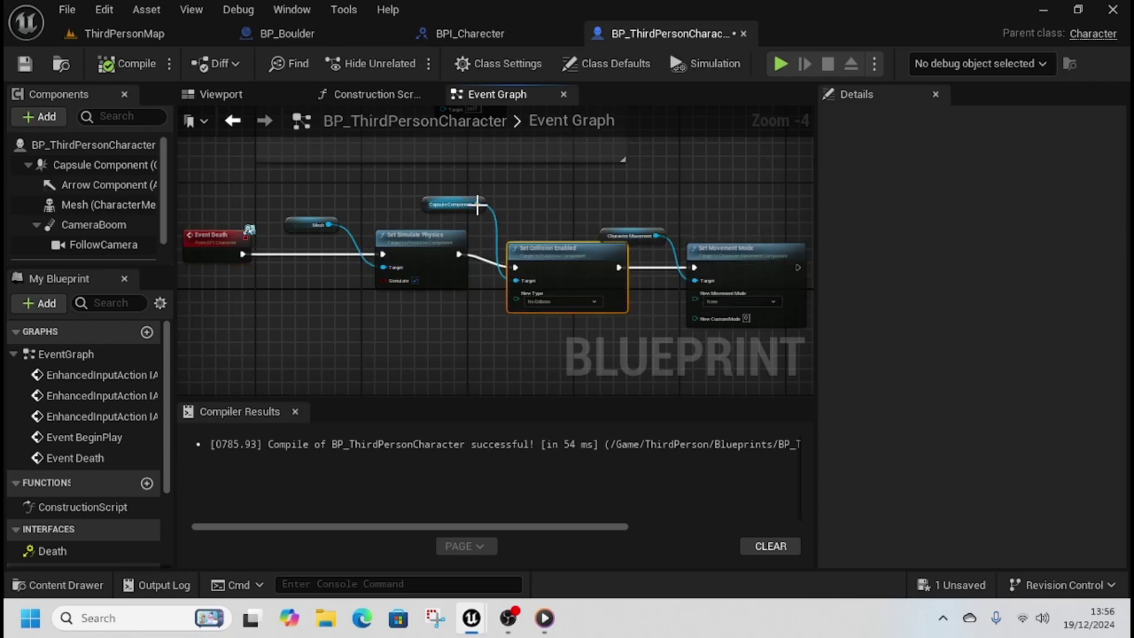
{"action": "right_click_drag", "start_coordinate": [655, 319], "coordinate": [569, 315]}
{"action": "left_click_drag", "start_coordinate": [519, 234], "coordinate": [519, 209]}
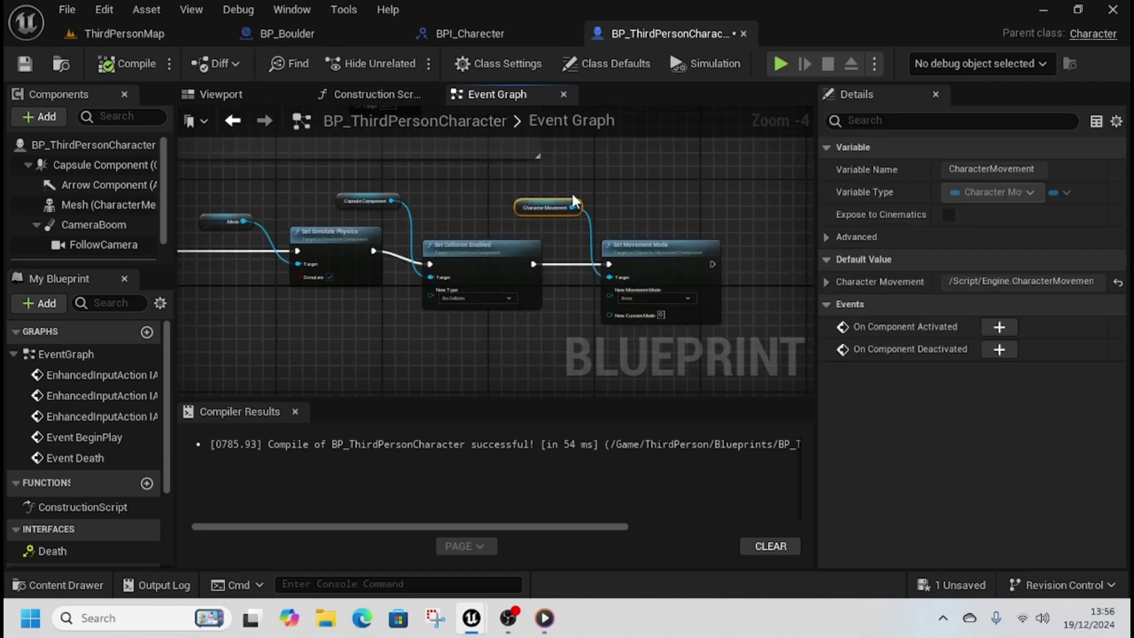
{"action": "right_click_drag", "start_coordinate": [412, 222], "coordinate": [574, 237]}
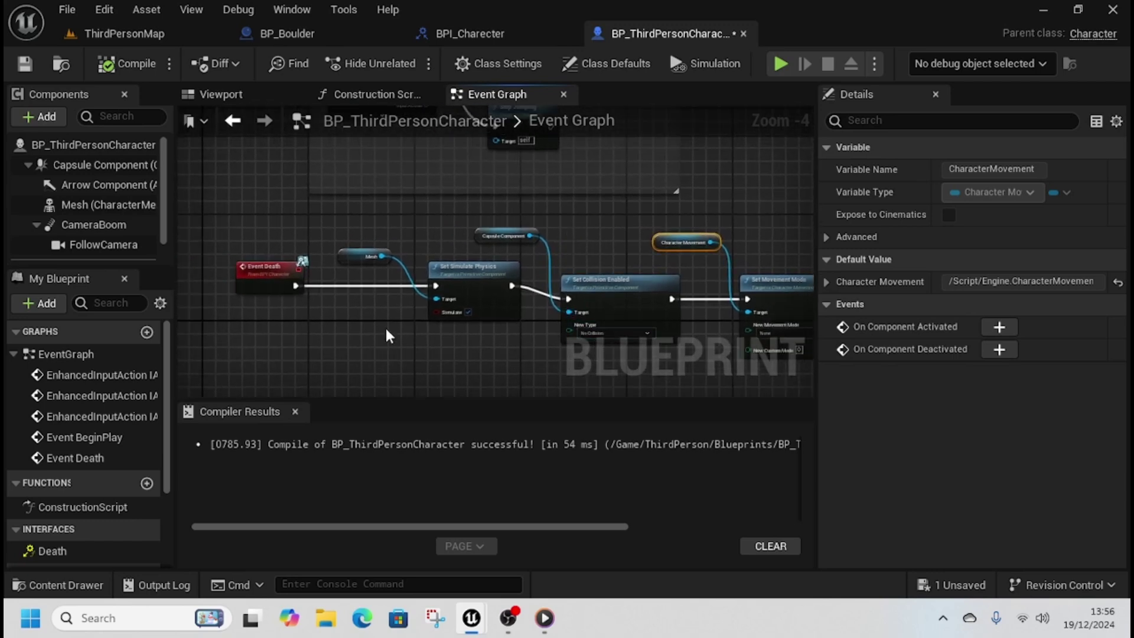
- In BP_Boulder's event graph, move the Death message node up to line it up with the On Component Begin Overlap event
{"action": "left_click", "coordinate": [314, 35]}
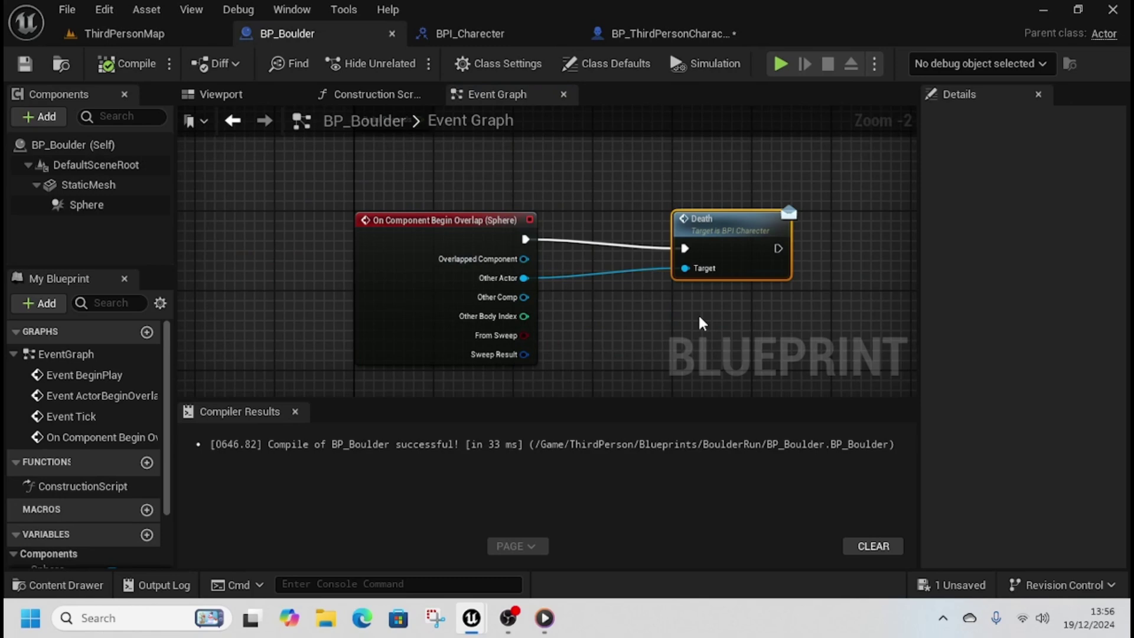
{"action": "right_click_drag", "start_coordinate": [701, 322], "coordinate": [612, 328]}
{"action": "left_click_drag", "start_coordinate": [648, 254], "coordinate": [648, 244]}
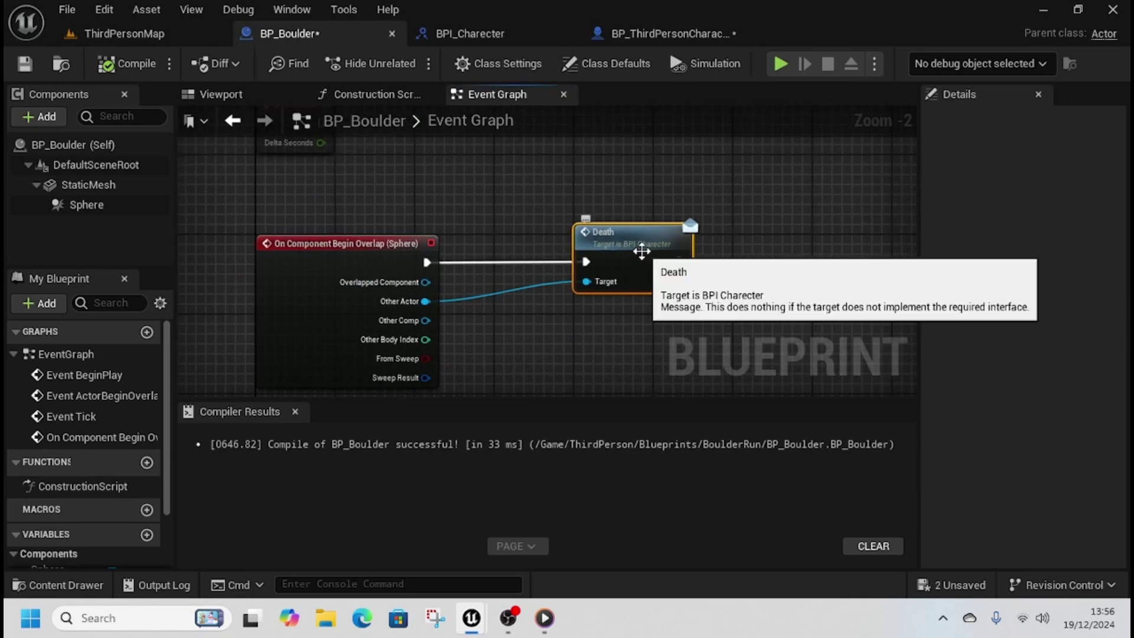
{"action": "right_click_drag", "start_coordinate": [617, 367], "coordinate": [582, 313]}
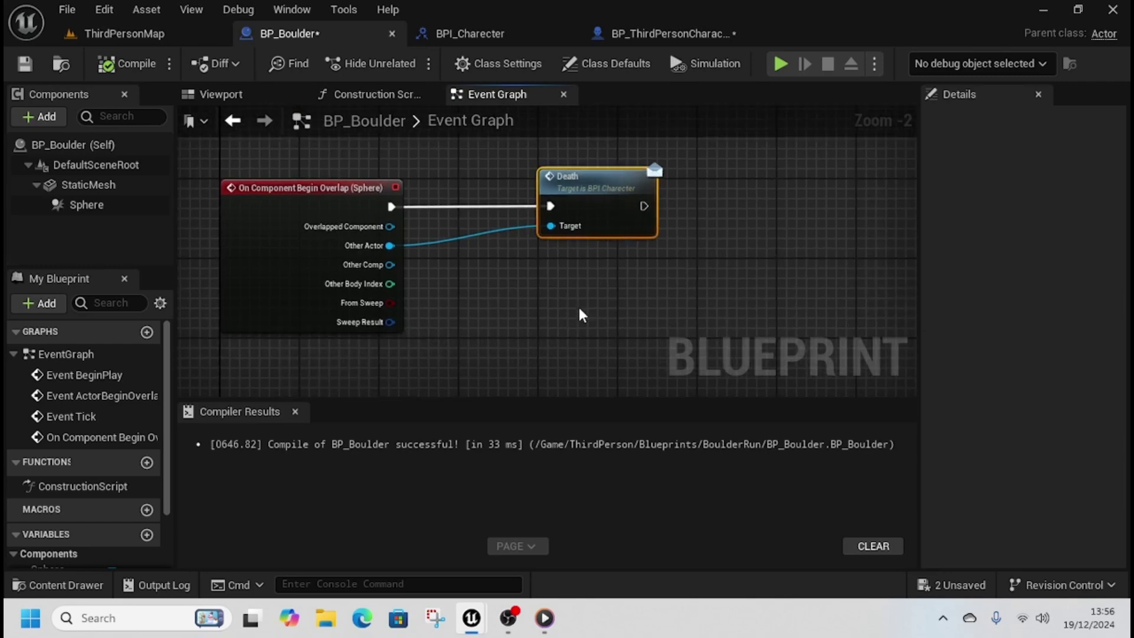
- Look up the Death message among the available actions for BP_Boulder, without adding another node
{"action": "right_click", "coordinate": [594, 319]}
{"action": "type", "text": "death"}
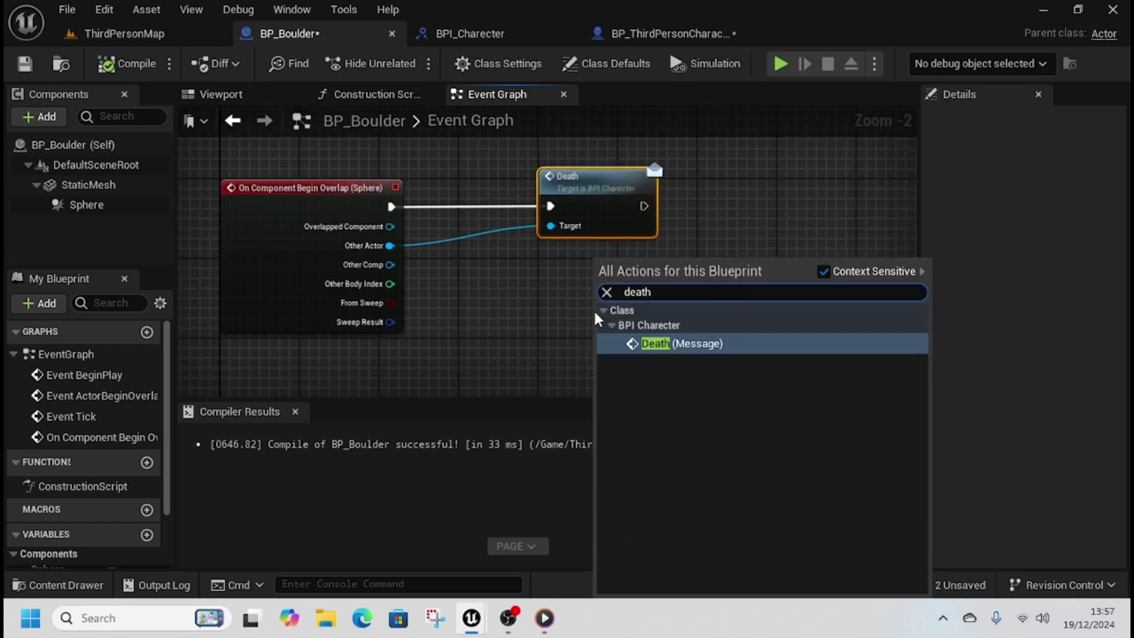
{"action": "left_click", "coordinate": [481, 283]}
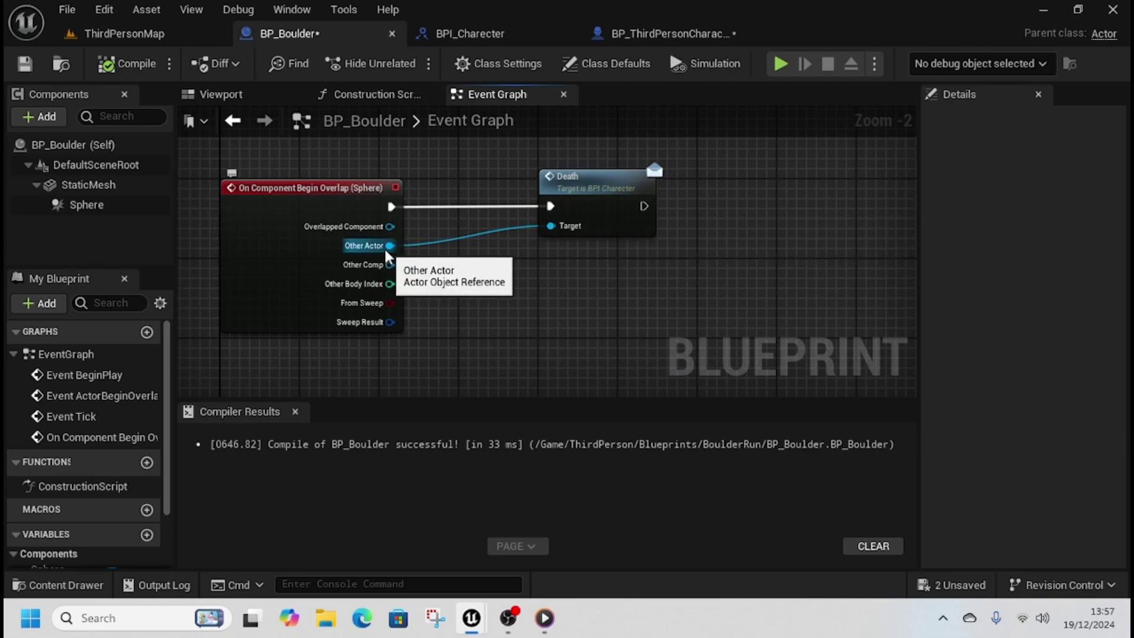
- Add a Cast To BP_ThirdPersonCharacter node from the overlap event's Other Actor as a comparison, and delete it
{"action": "right_click_drag", "start_coordinate": [585, 271], "coordinate": [543, 302]}
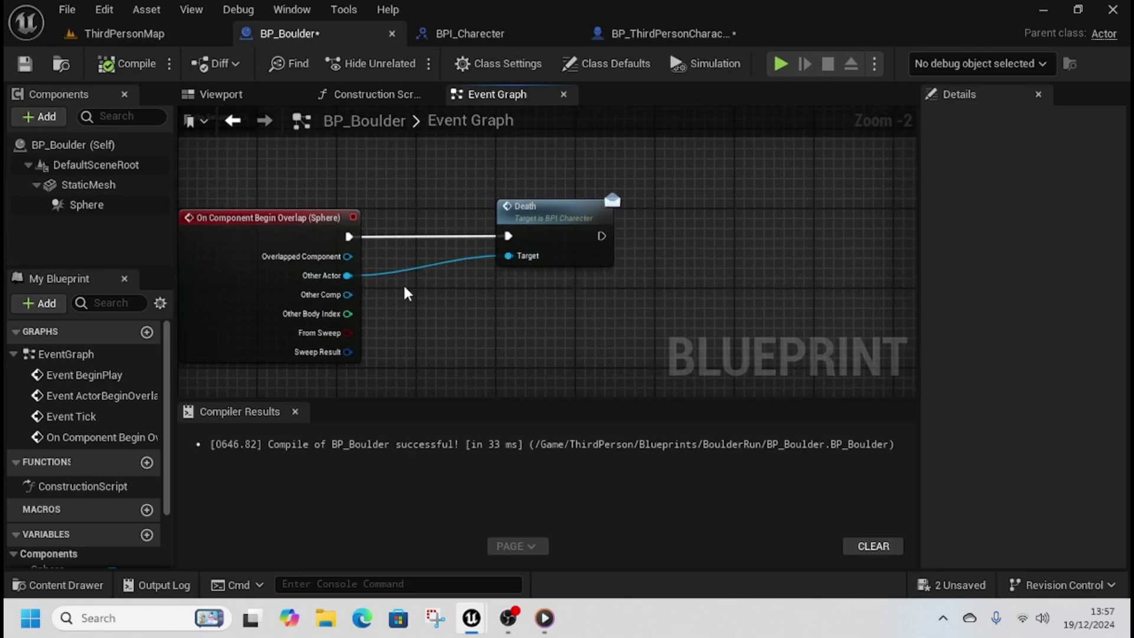
{"action": "left_click_drag", "start_coordinate": [348, 275], "coordinate": [702, 293]}
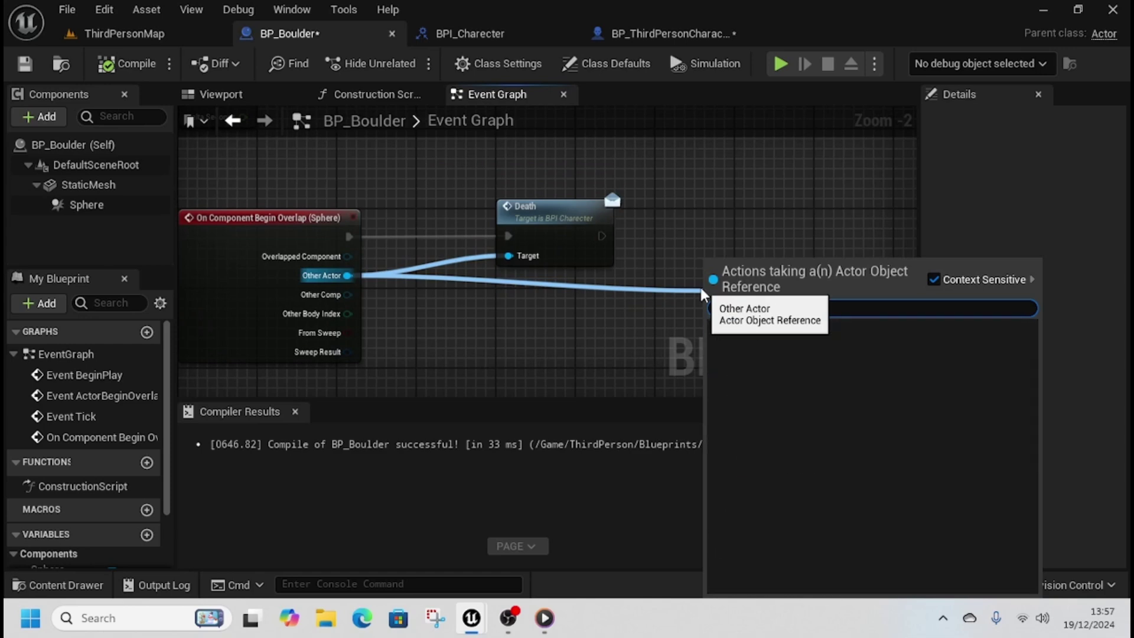
{"action": "type", "text": "cast to bp t"}
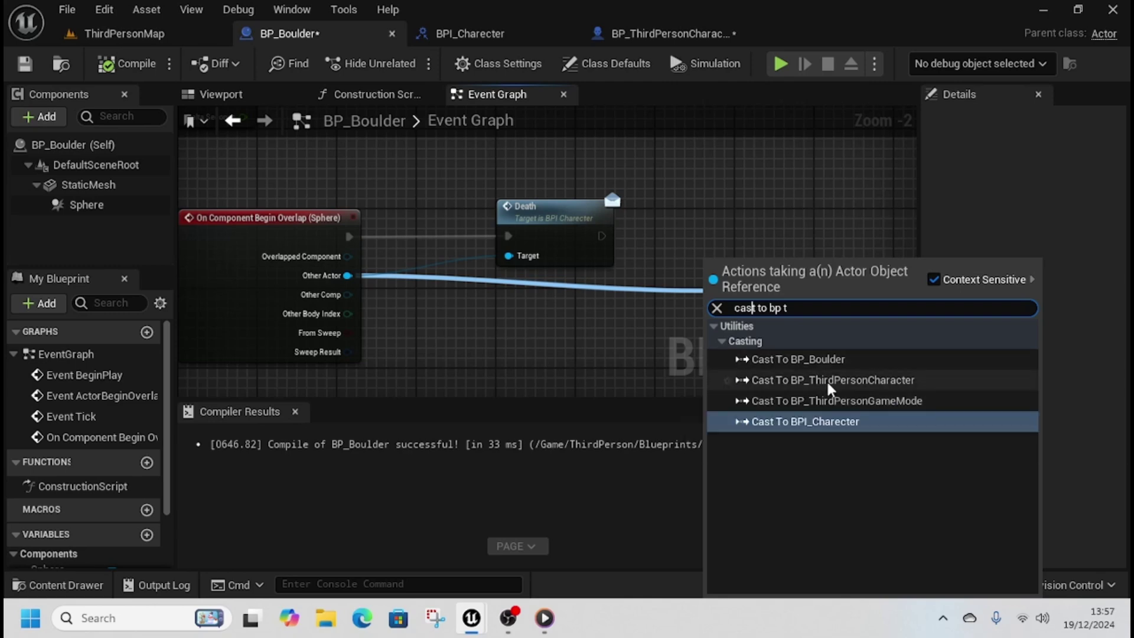
{"action": "left_click", "coordinate": [829, 383]}
{"action": "left_click_drag", "start_coordinate": [826, 302], "coordinate": [632, 304]}
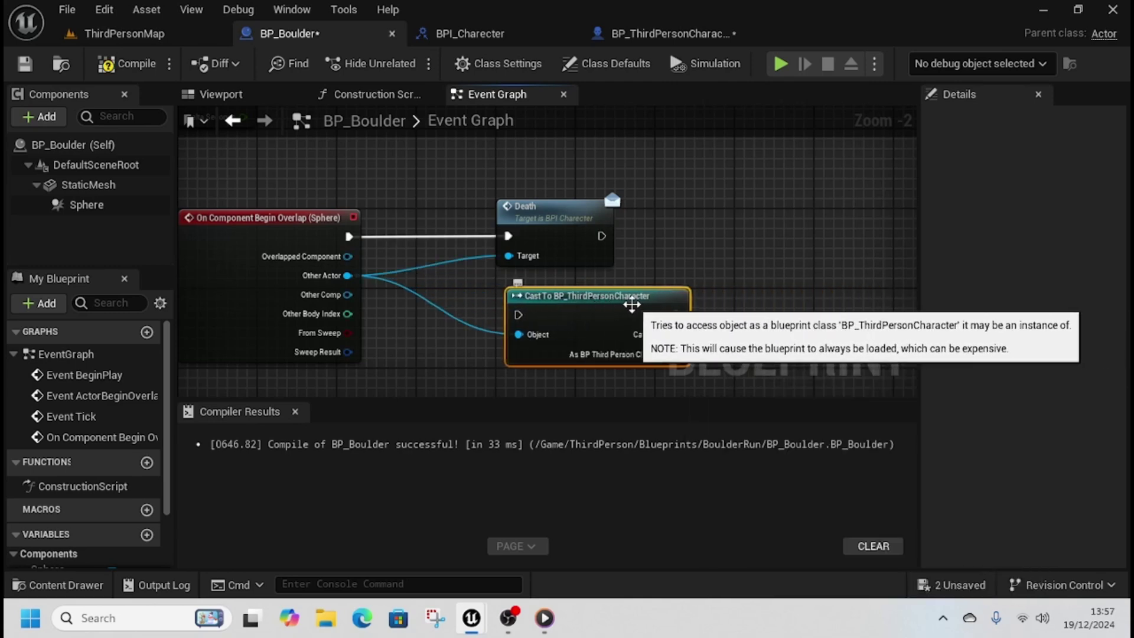
{"action": "right_click_drag", "start_coordinate": [631, 304], "coordinate": [652, 313]}
{"action": "left_click_drag", "start_coordinate": [627, 291], "coordinate": [713, 359]}
{"action": "left_click", "coordinate": [529, 356]}
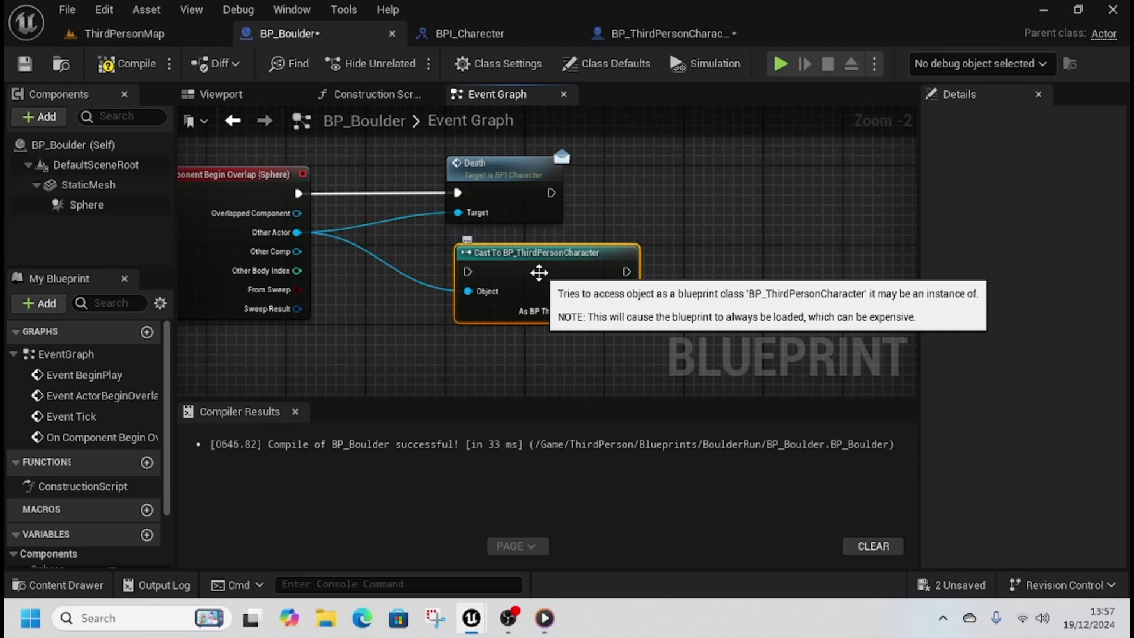
{"action": "key", "text": "Delete"}
- Nudge the On Component Begin Overlap event slightly closer to the Death message node
{"action": "right_click_drag", "start_coordinate": [429, 235], "coordinate": [483, 262]}
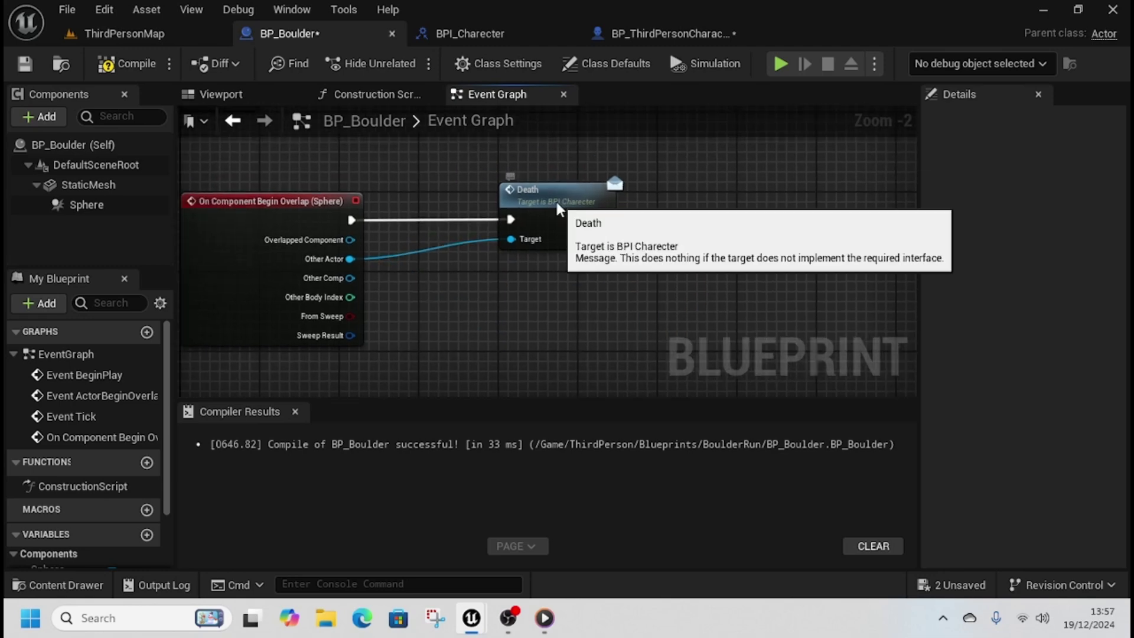
{"action": "left_click_drag", "start_coordinate": [491, 212], "coordinate": [491, 222]}
{"action": "left_click_drag", "start_coordinate": [316, 204], "coordinate": [326, 214]}
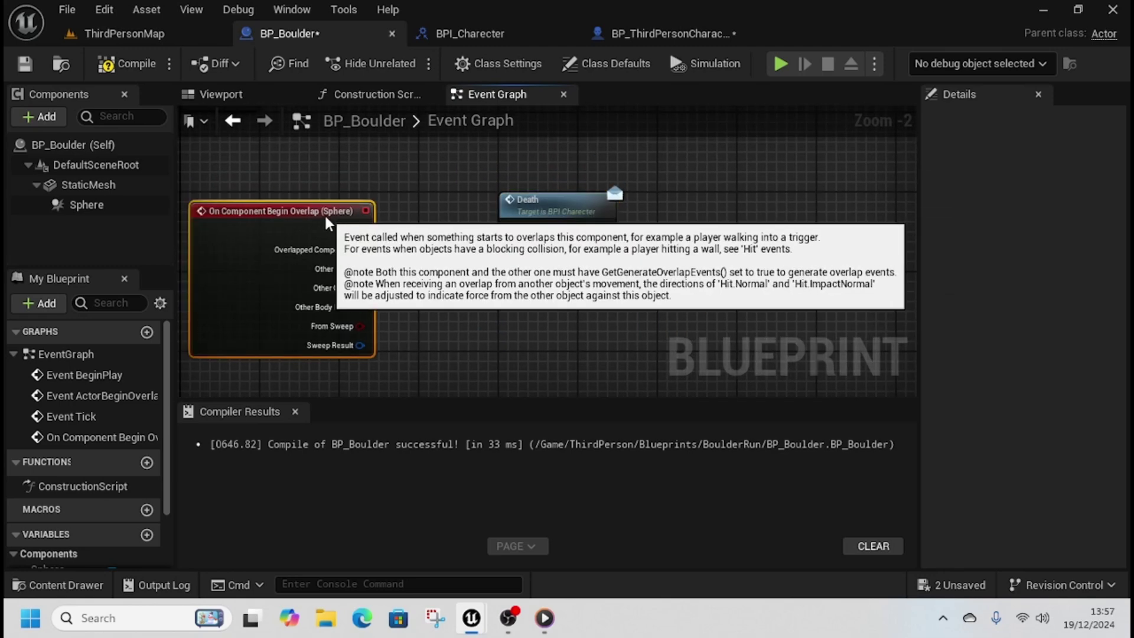
{"action": "left_click", "coordinate": [616, 210]}
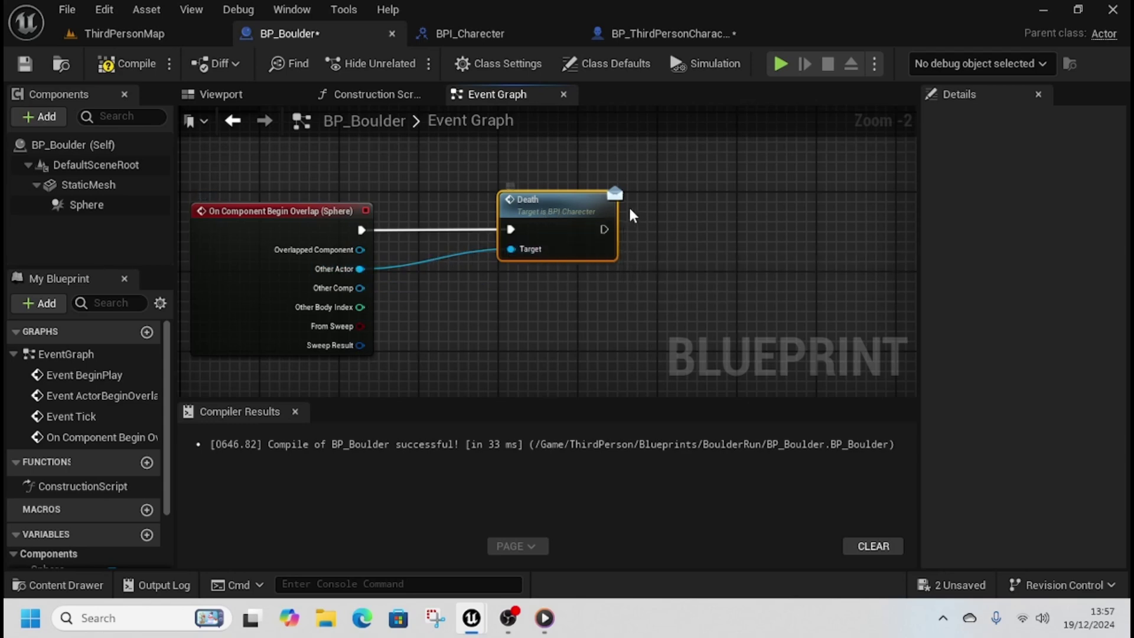
- Examine how the Death interface links BP_Boulder's message call to Event Death in BP_ThirdPersonCharacter
{"action": "left_click", "coordinate": [662, 34]}
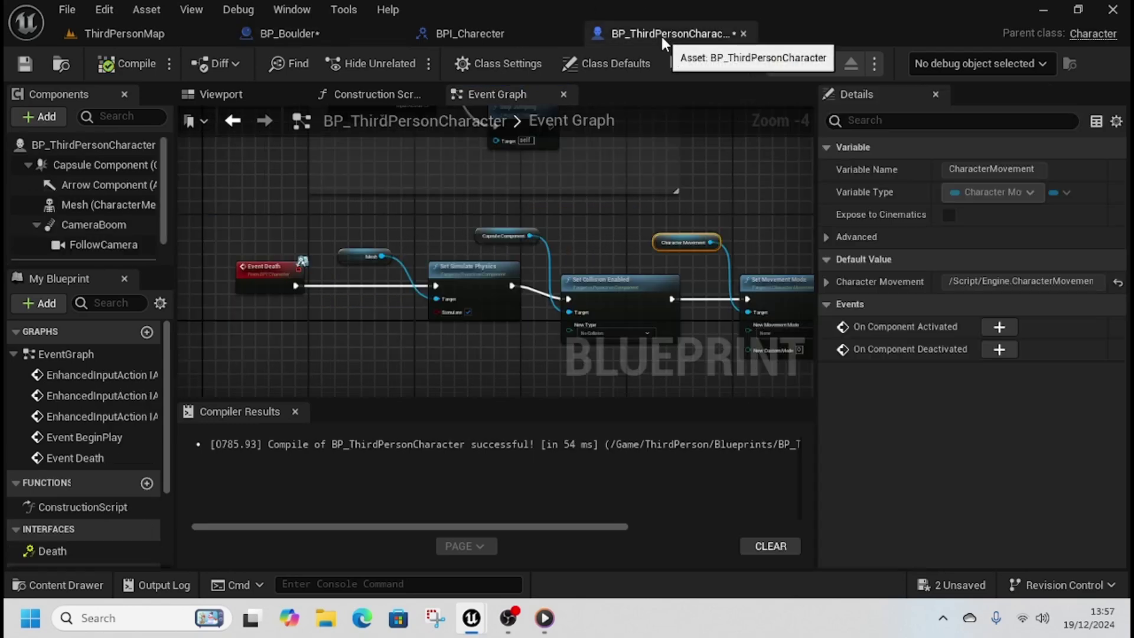
{"action": "left_click", "coordinate": [294, 266]}
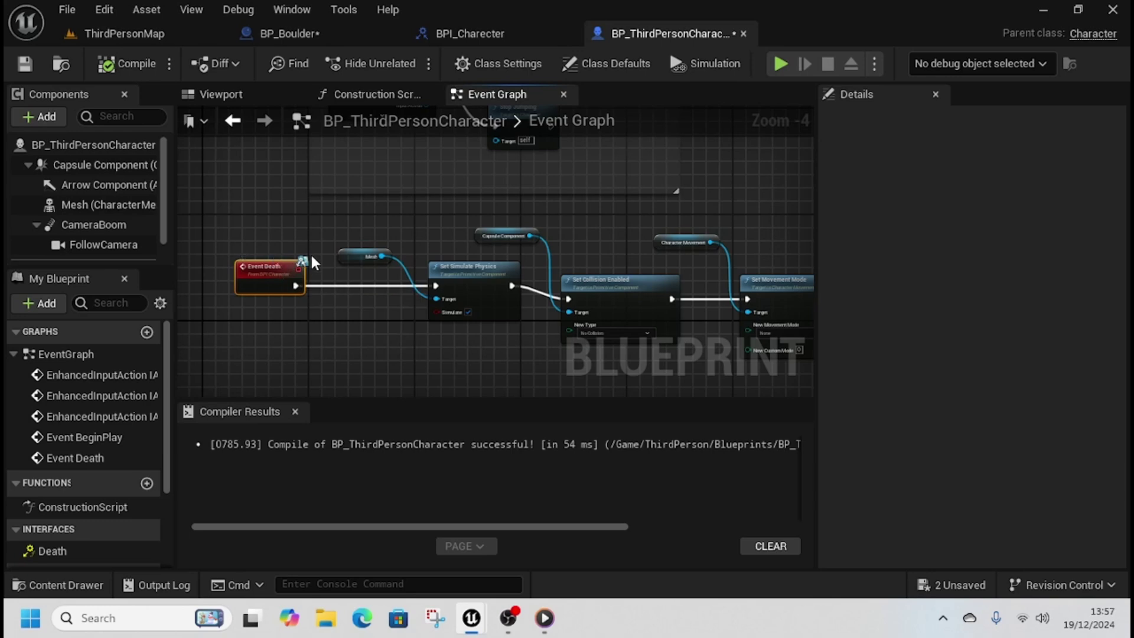
{"action": "left_click", "coordinate": [477, 27]}
{"action": "left_click", "coordinate": [330, 33]}
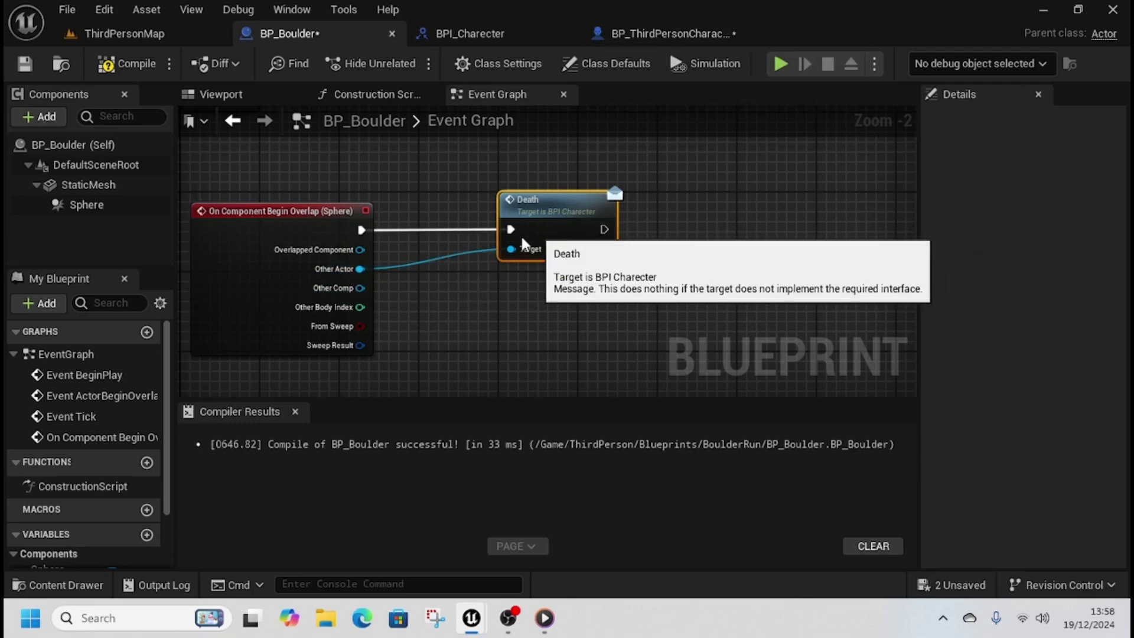
{"action": "left_click", "coordinate": [679, 34]}
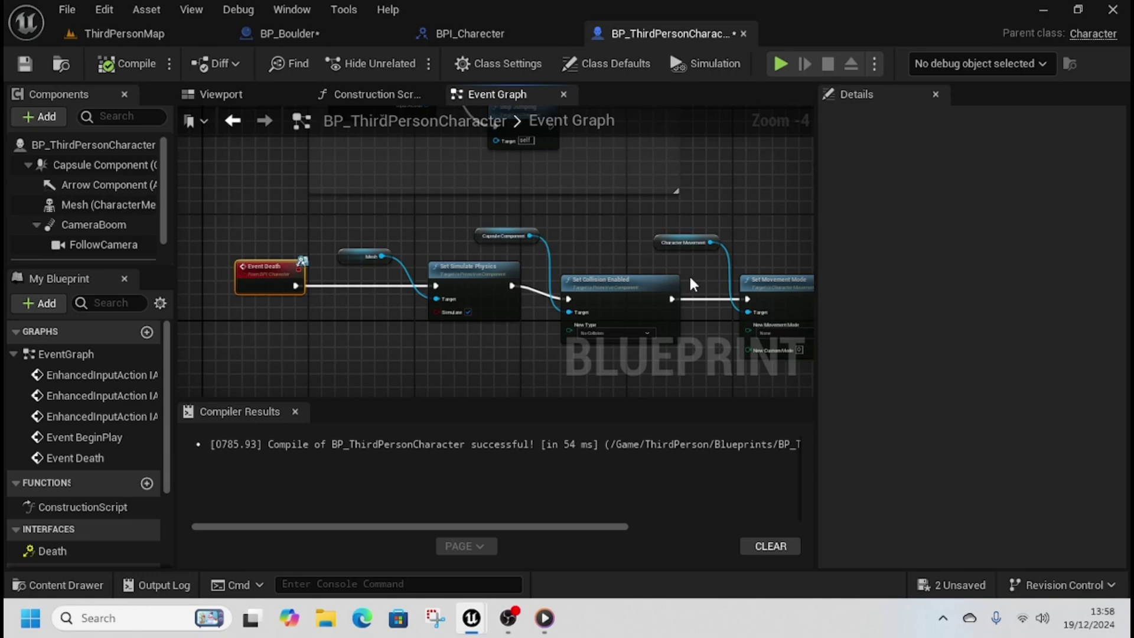
- Tidy the spacing between BP_Boulder's On Component Begin Overlap event and Death message node, and compile and save the blueprint
{"action": "right_click_drag", "start_coordinate": [620, 374], "coordinate": [581, 347]}
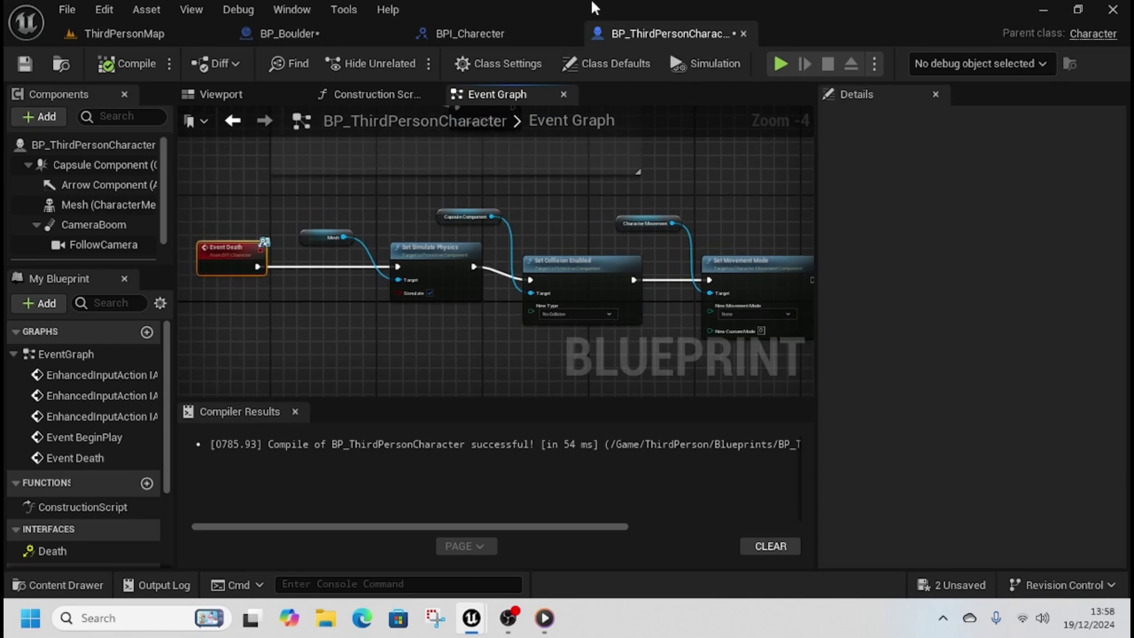
{"action": "left_click", "coordinate": [470, 34]}
{"action": "left_click", "coordinate": [283, 36]}
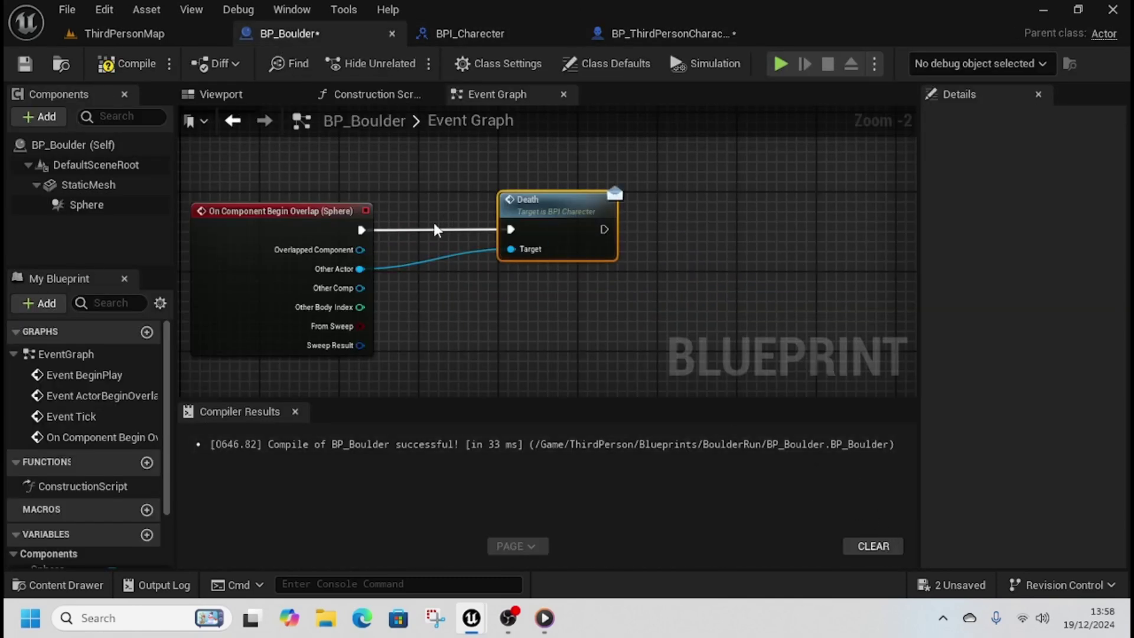
{"action": "left_click_drag", "start_coordinate": [519, 201], "coordinate": [529, 200]}
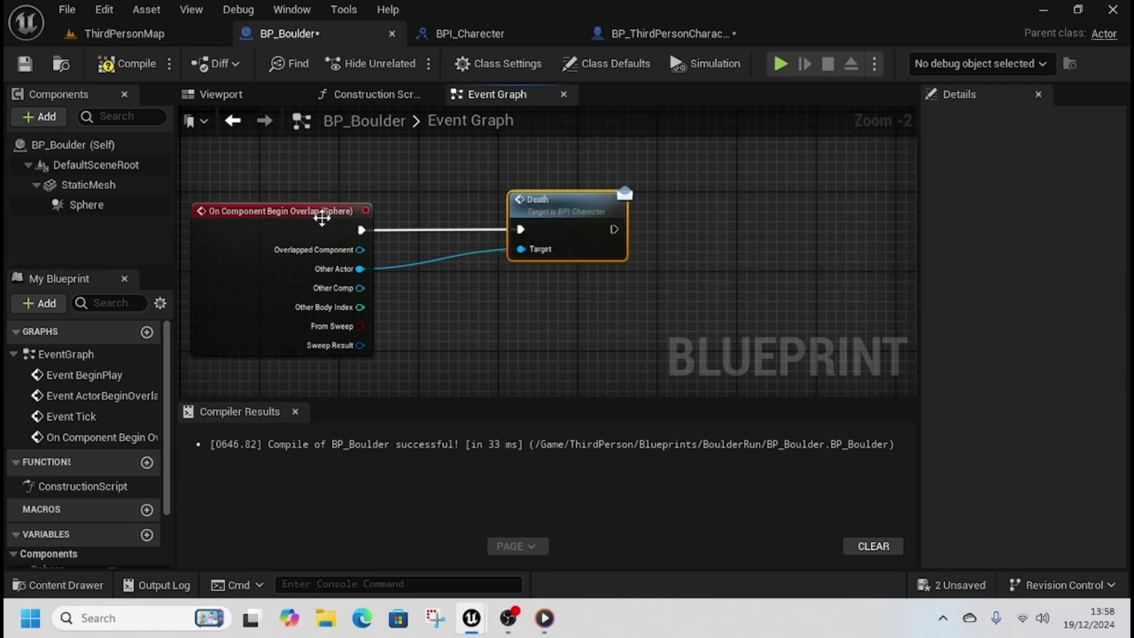
{"action": "right_click_drag", "start_coordinate": [357, 195], "coordinate": [418, 189]}
{"action": "left_click_drag", "start_coordinate": [304, 211], "coordinate": [298, 205]}
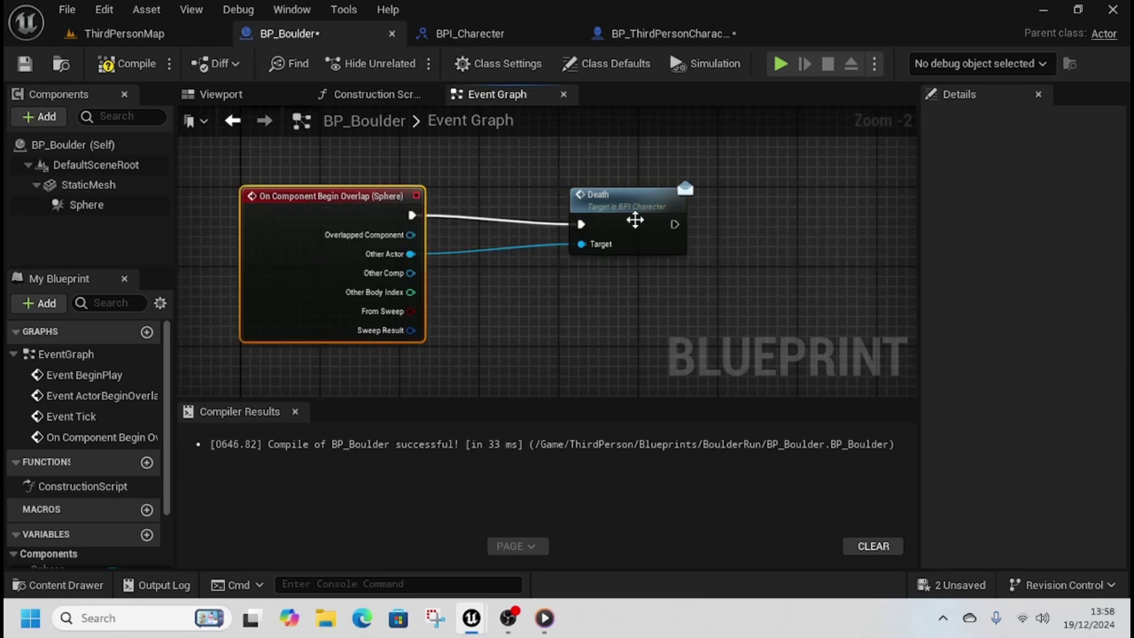
{"action": "left_click_drag", "start_coordinate": [634, 220], "coordinate": [624, 220]}
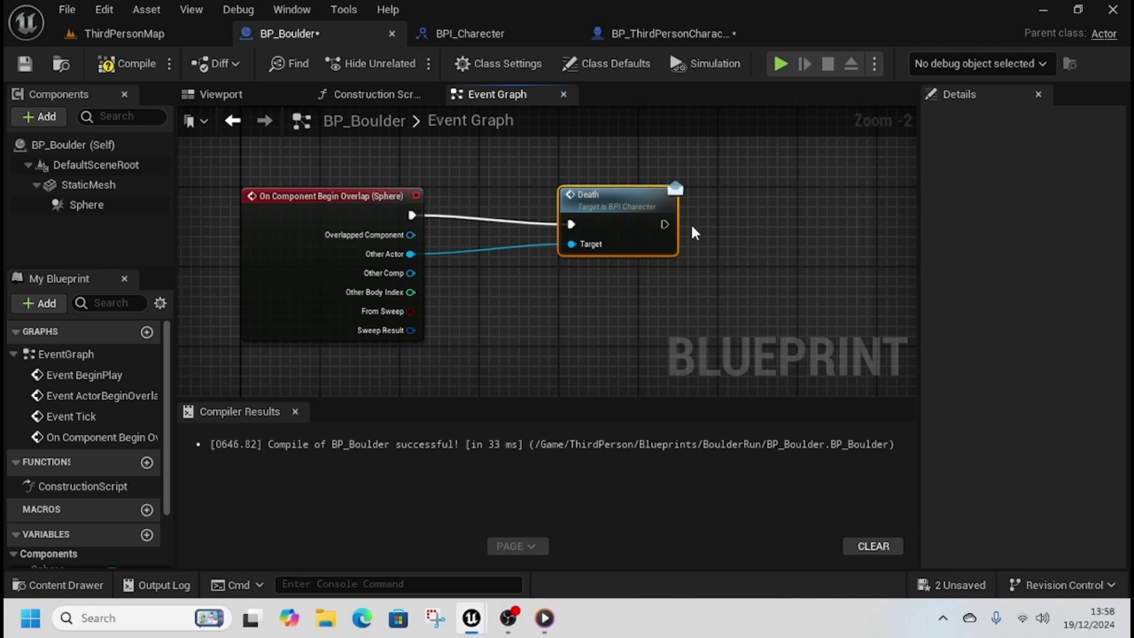
{"action": "right_click_drag", "start_coordinate": [624, 279], "coordinate": [577, 307]}
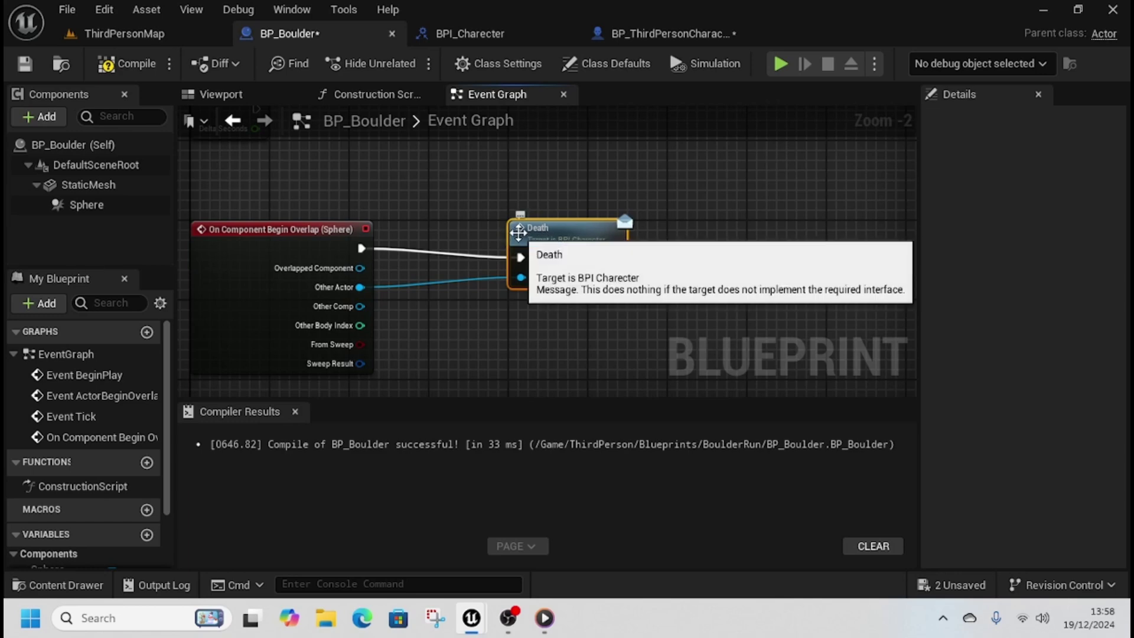
{"action": "left_click", "coordinate": [126, 63]}
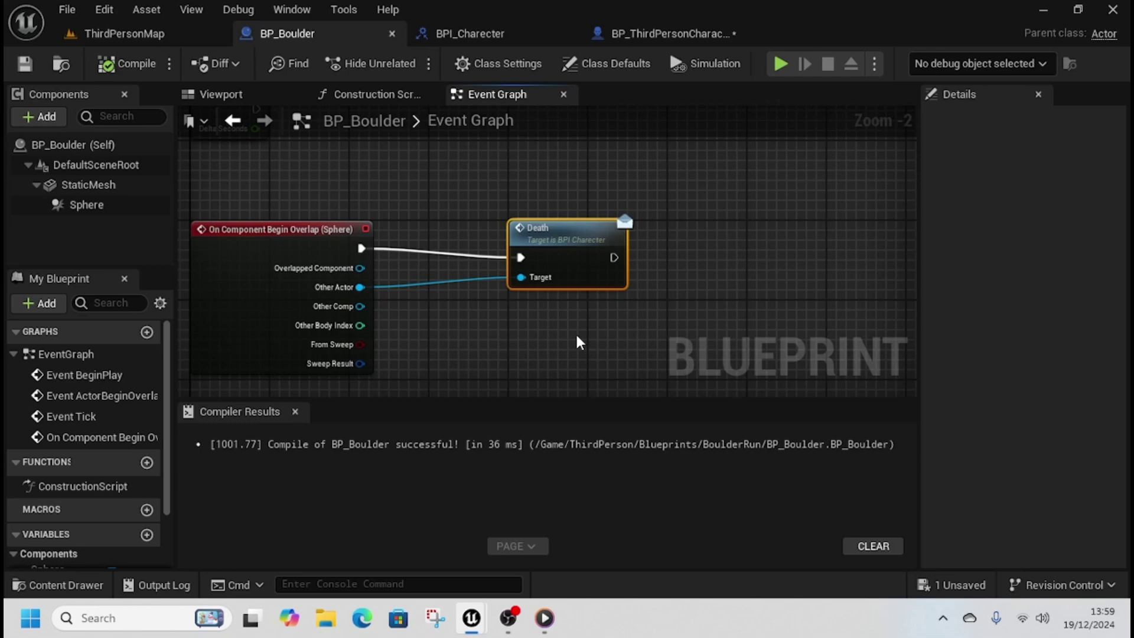
- In ThirdPersonMap, start a new Box shape in Modeling Mode and place it on the ramp between the side walls
{"action": "left_click", "coordinate": [154, 33]}
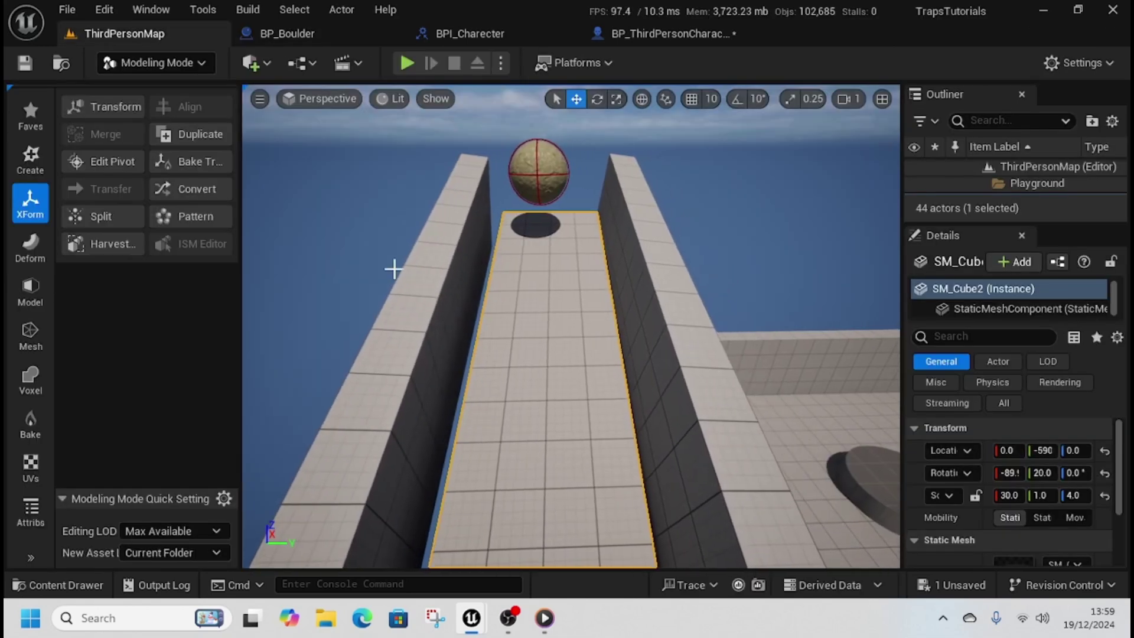
{"action": "left_click", "coordinate": [171, 64]}
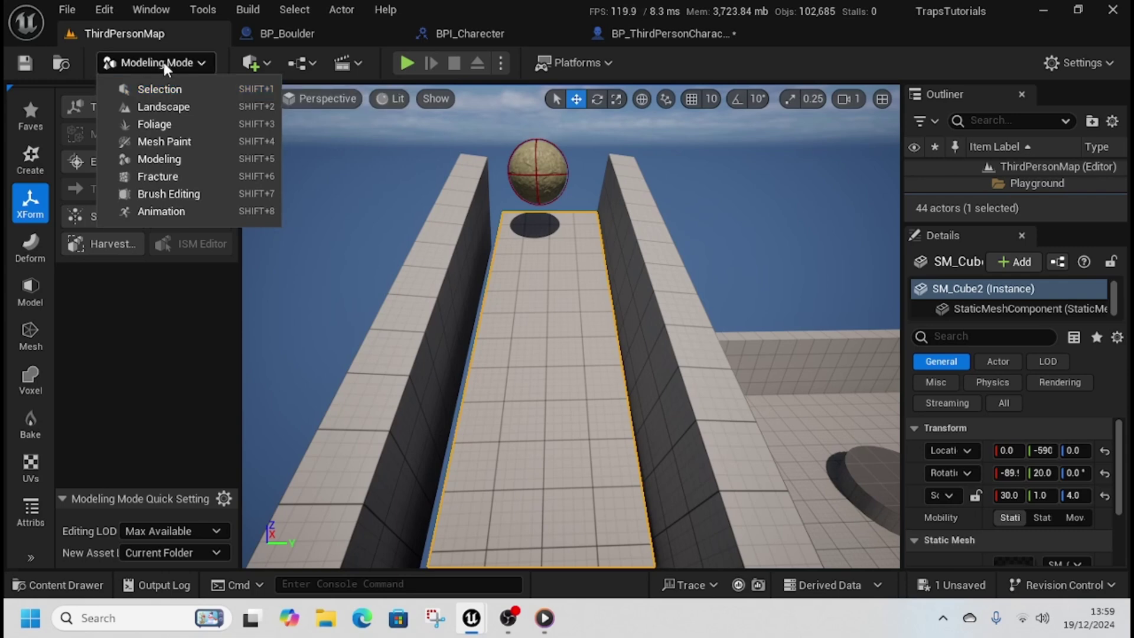
{"action": "left_click", "coordinate": [159, 158]}
{"action": "left_click", "coordinate": [28, 164]}
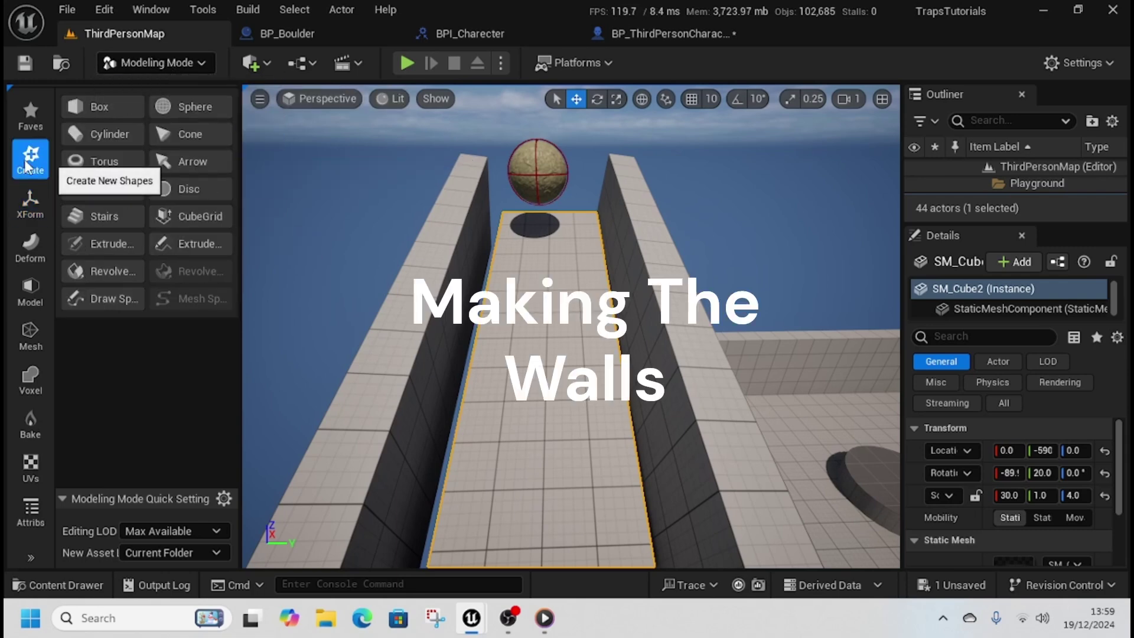
{"action": "left_click", "coordinate": [101, 107]}
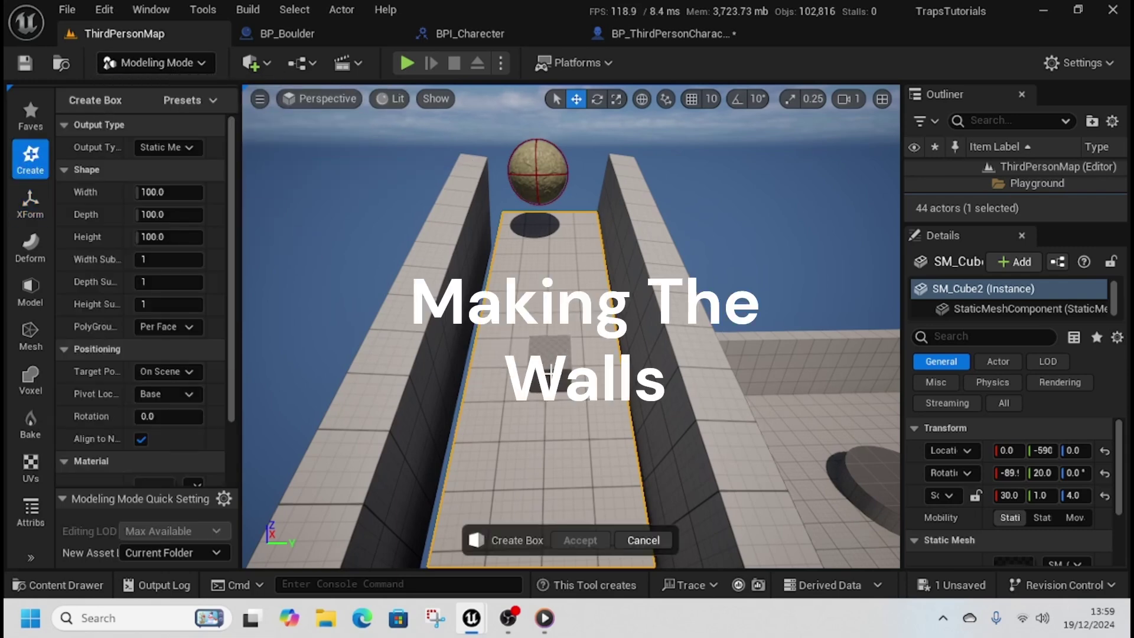
{"action": "left_click", "coordinate": [486, 375]}
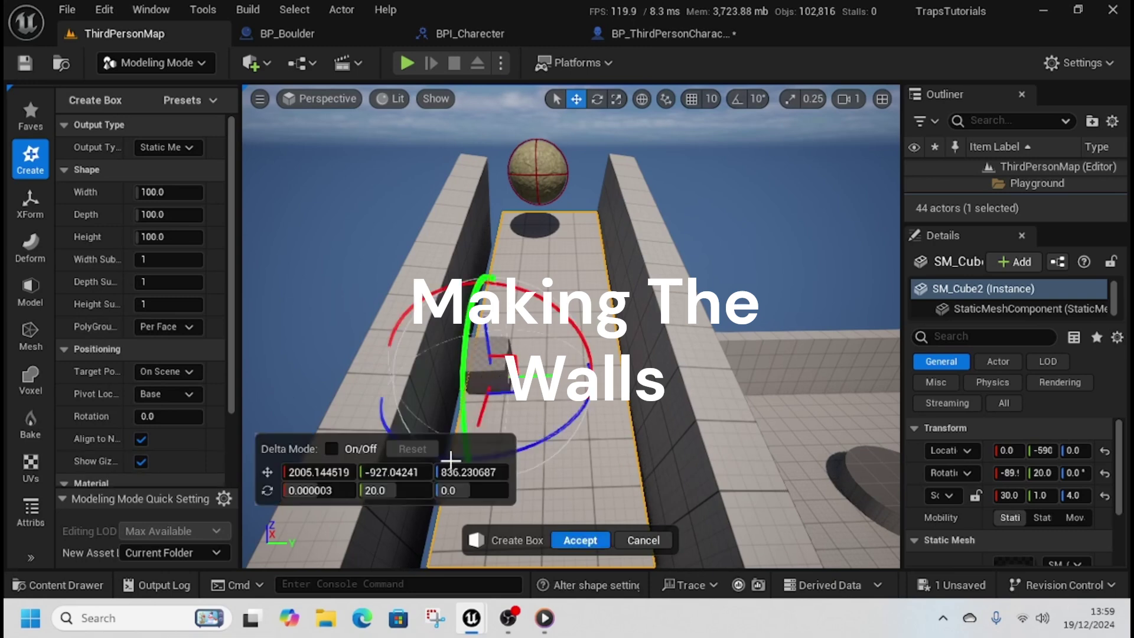
- Shape the box into a wall about 550 wide, 31 deep and 250 high, centre it across the ramp, and accept it
{"action": "mouse_move", "coordinate": [154, 193]}
{"action": "left_mouse_down"}
{"action": "mouse_move", "coordinate": [205, 193]}
{"action": "mouse_move", "coordinate": [168, 194]}
{"action": "left_mouse_up"}
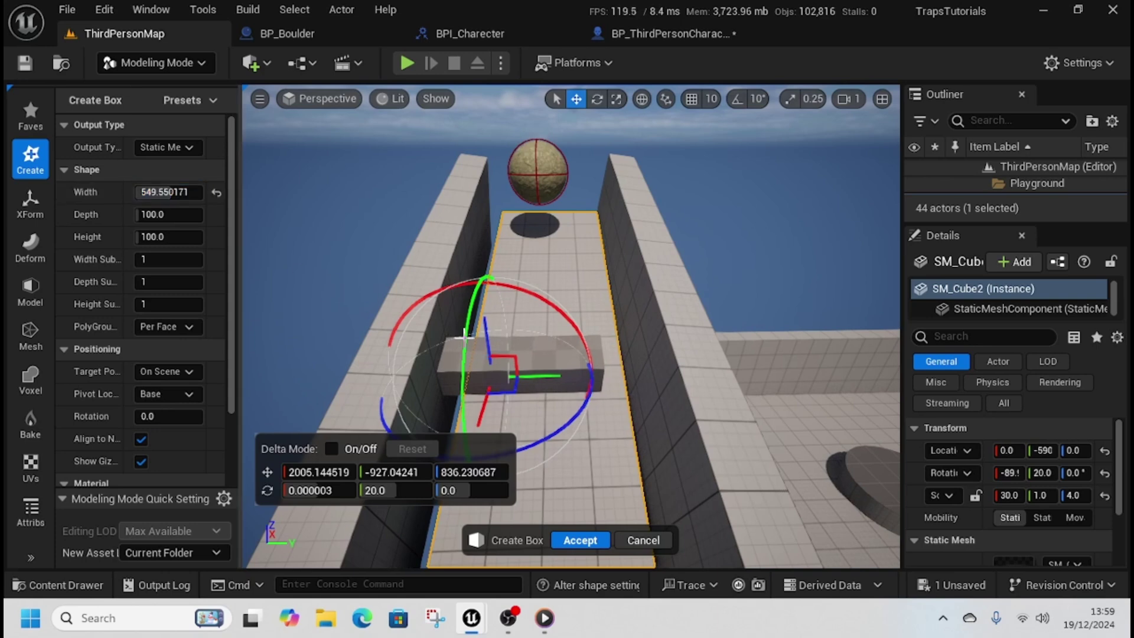
{"action": "left_click_drag", "start_coordinate": [543, 376], "coordinate": [617, 373]}
{"action": "left_click_drag", "start_coordinate": [171, 215], "coordinate": [166, 215]}
{"action": "mouse_move", "coordinate": [171, 237]}
{"action": "left_mouse_down"}
{"action": "mouse_move", "coordinate": [188, 237]}
{"action": "mouse_move", "coordinate": [166, 236]}
{"action": "left_mouse_up"}
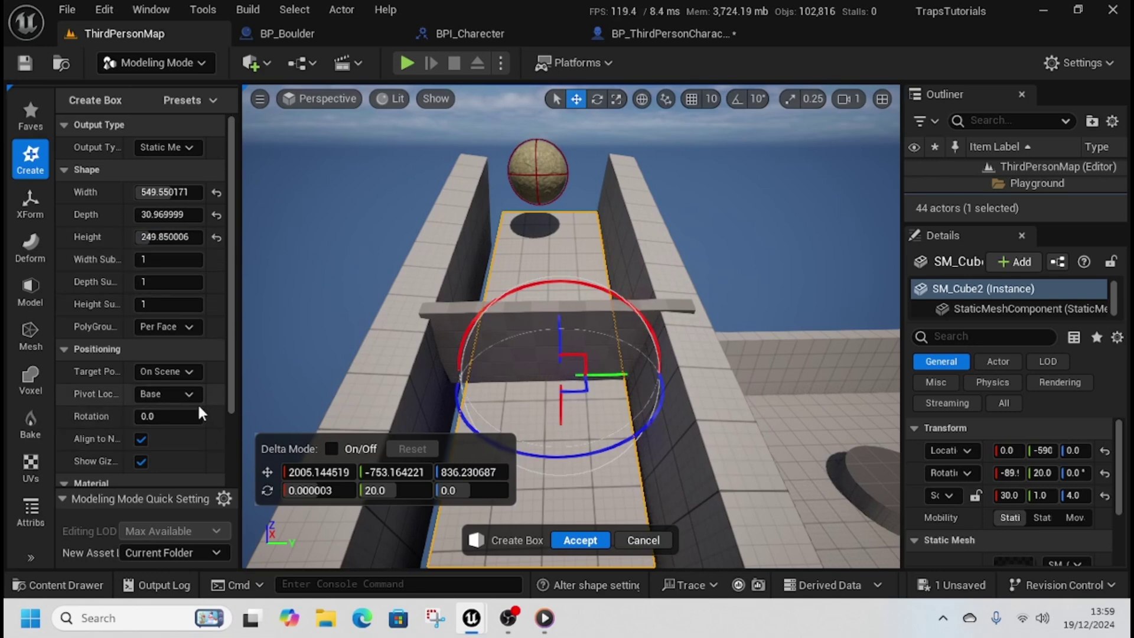
{"action": "left_click_drag", "start_coordinate": [232, 277], "coordinate": [225, 376]}
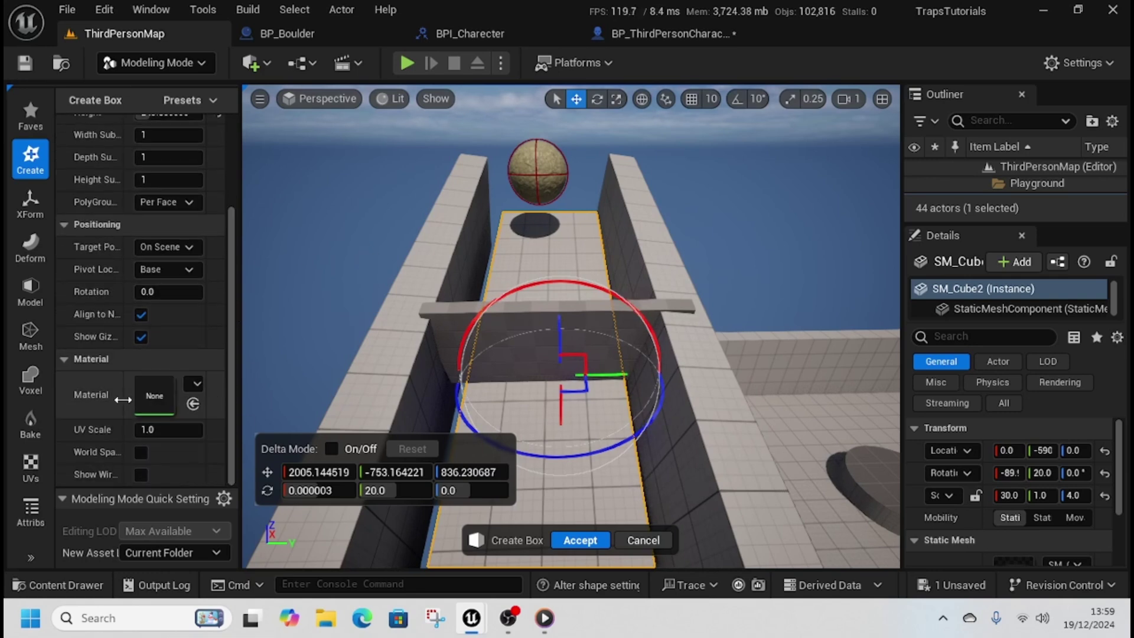
{"action": "left_click", "coordinate": [581, 540]}
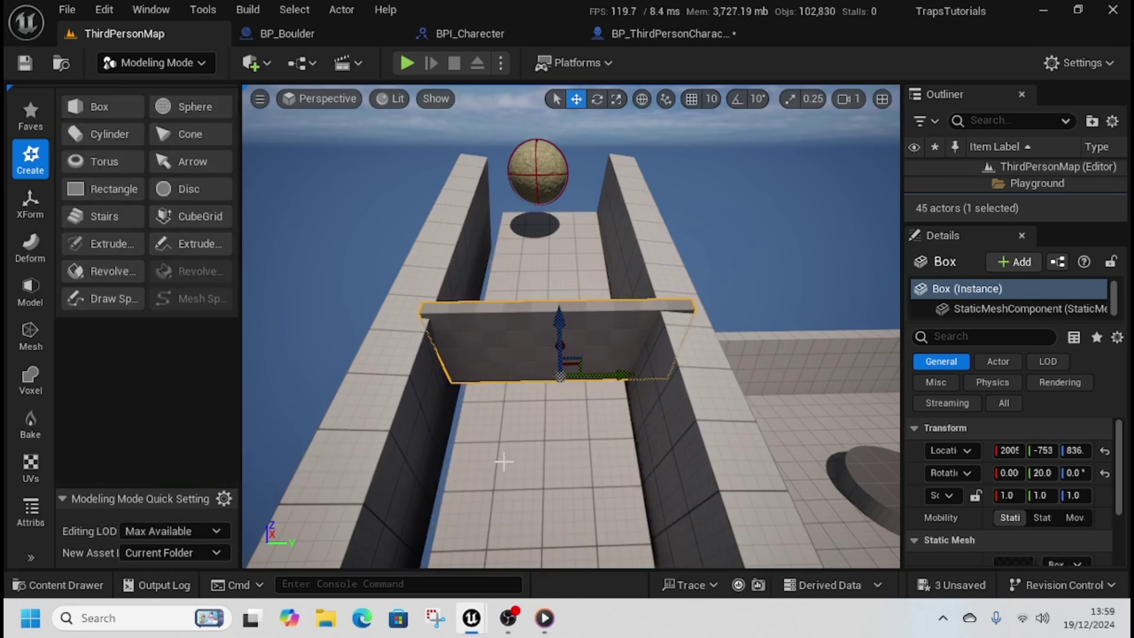
- Locate the box's static mesh asset in the Blueprints folder and move it into the BoulderRun folder
{"action": "right_click", "coordinate": [534, 337]}
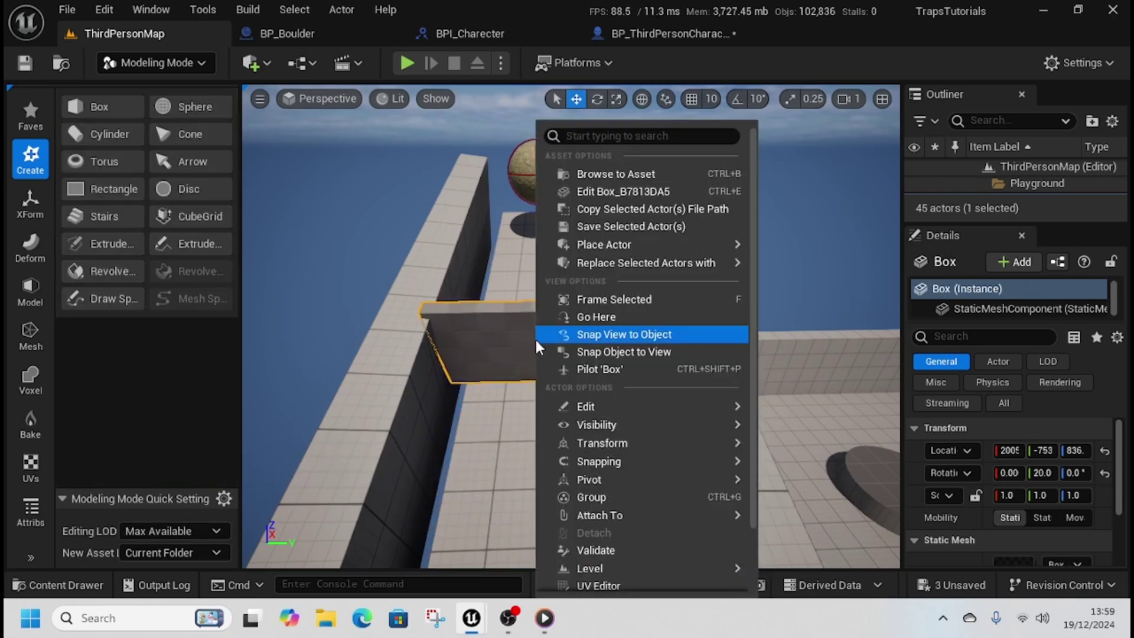
{"action": "left_click", "coordinate": [608, 171]}
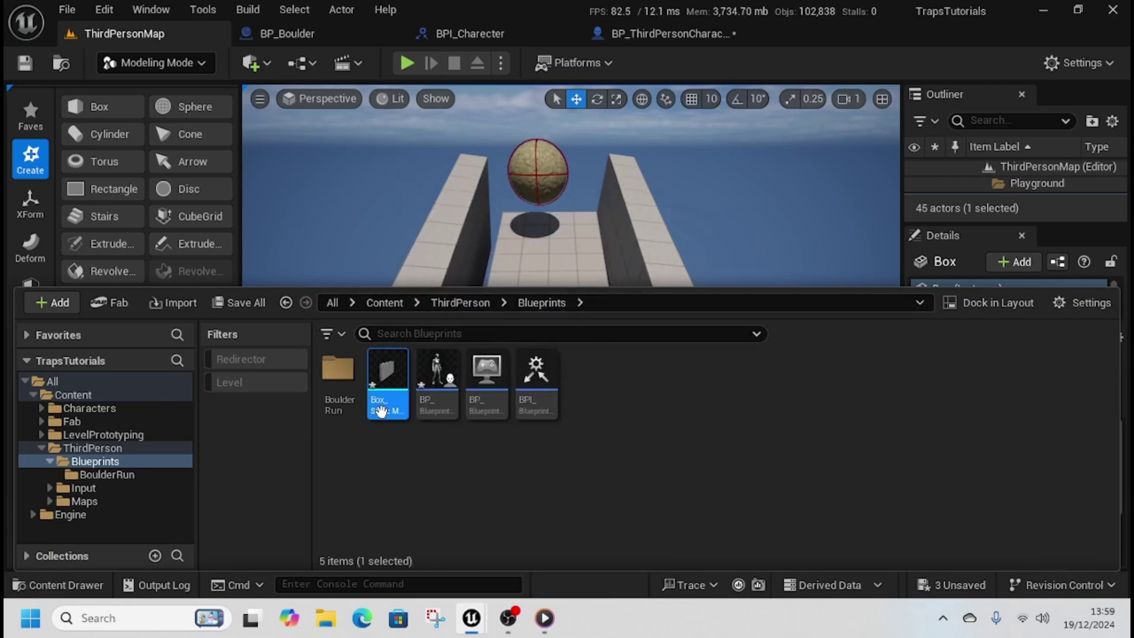
{"action": "left_click_drag", "start_coordinate": [382, 405], "coordinate": [341, 406]}
{"action": "left_click", "coordinate": [387, 432]}
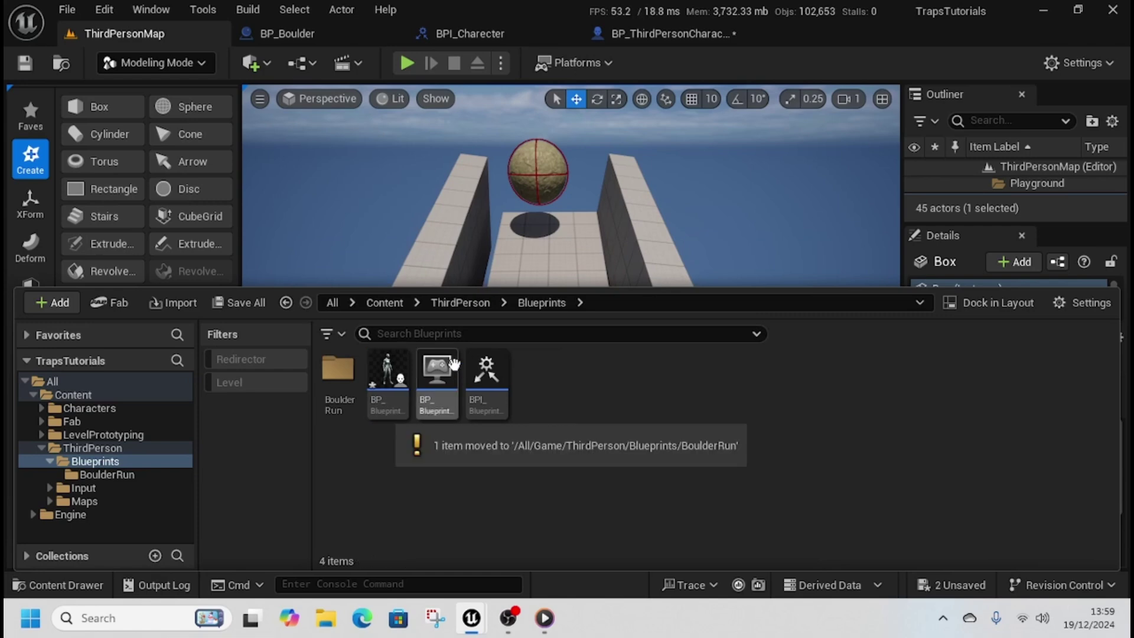
{"action": "left_click", "coordinate": [535, 354]}
{"action": "left_click", "coordinate": [537, 338]}
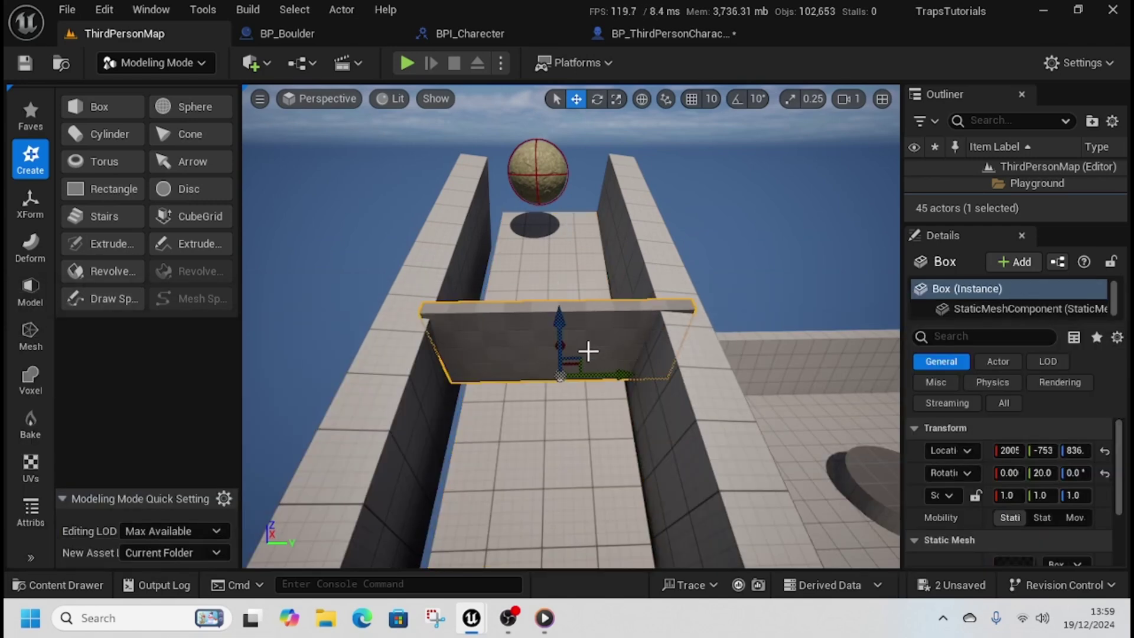
- In Fracture Mode, generate a geometry collection named GC_Wall from the box in the BoulderRun folder
{"action": "left_click", "coordinate": [198, 67]}
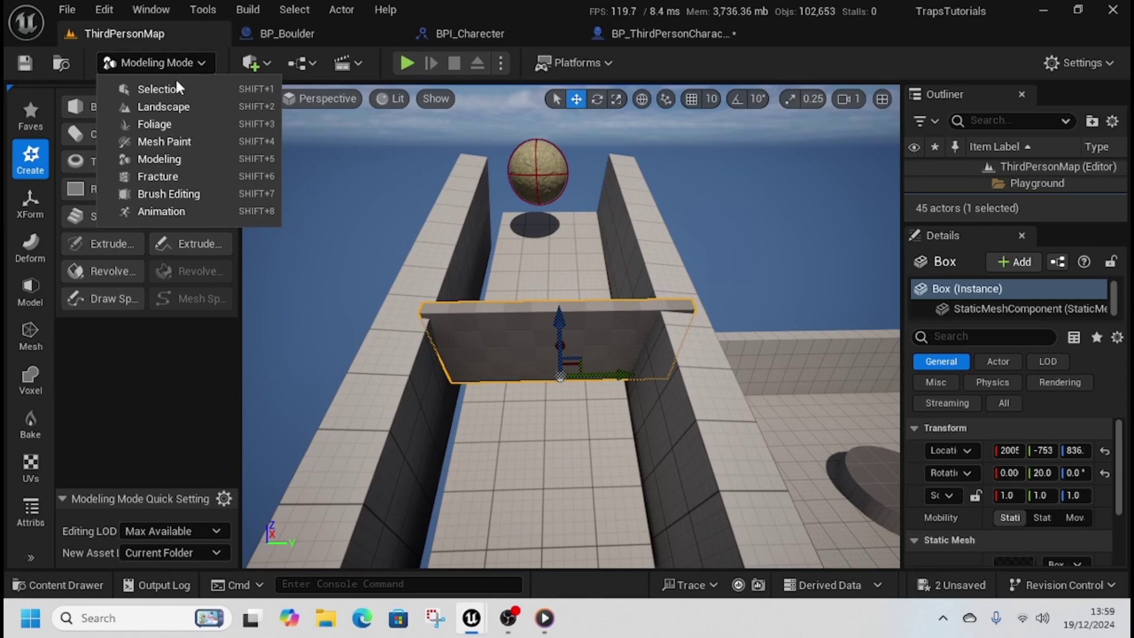
{"action": "left_click", "coordinate": [157, 176]}
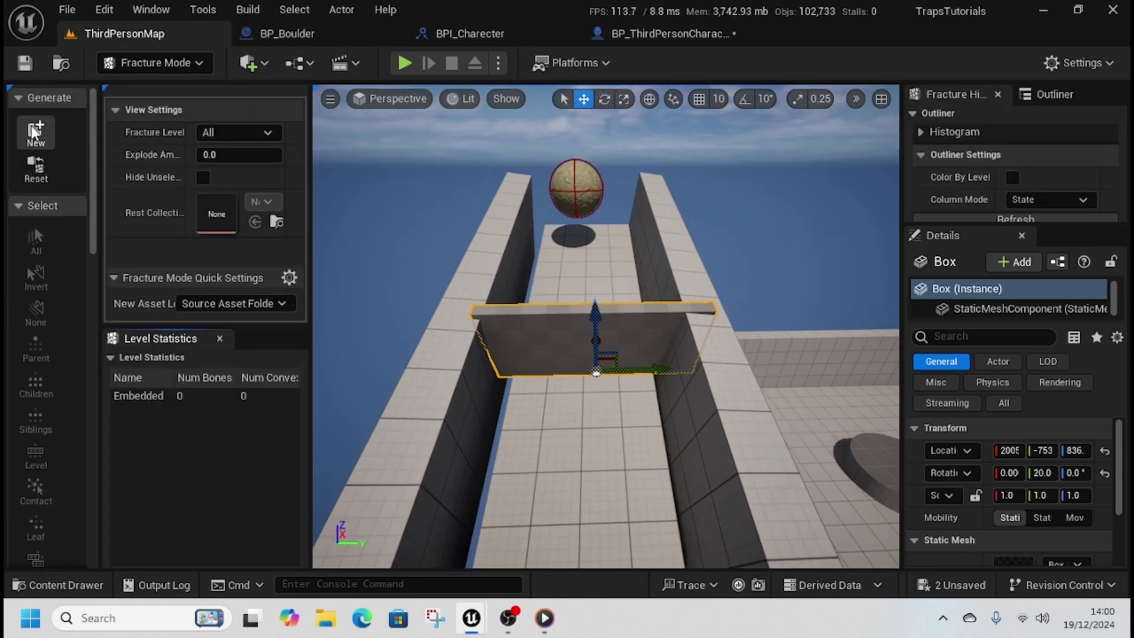
{"action": "left_click_drag", "start_coordinate": [307, 177], "coordinate": [335, 177]}
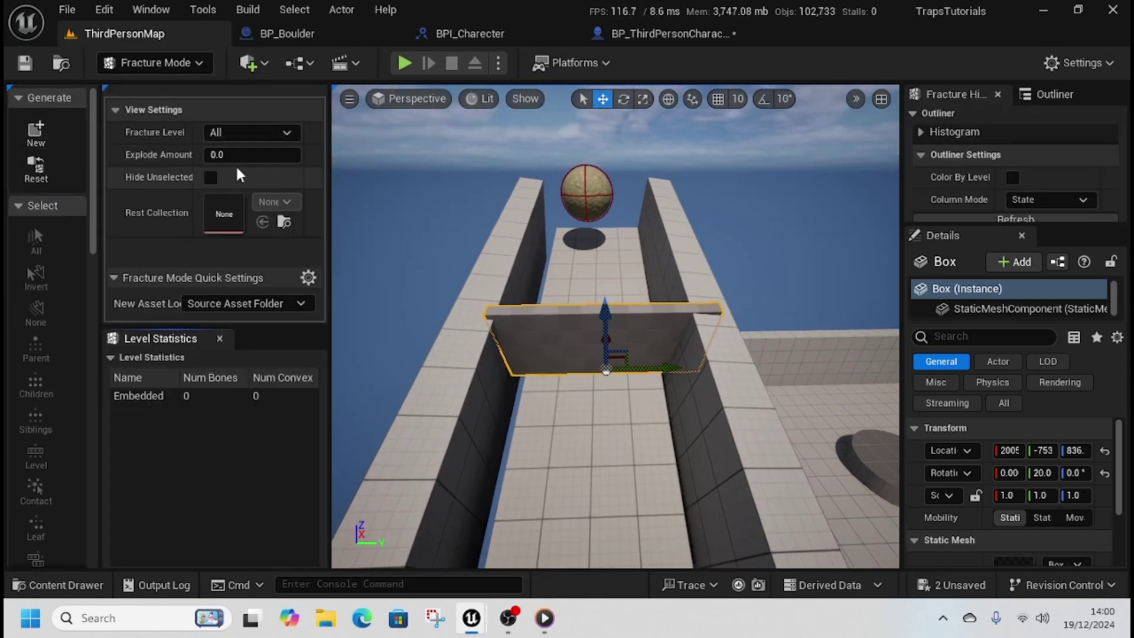
{"action": "left_click", "coordinate": [39, 135]}
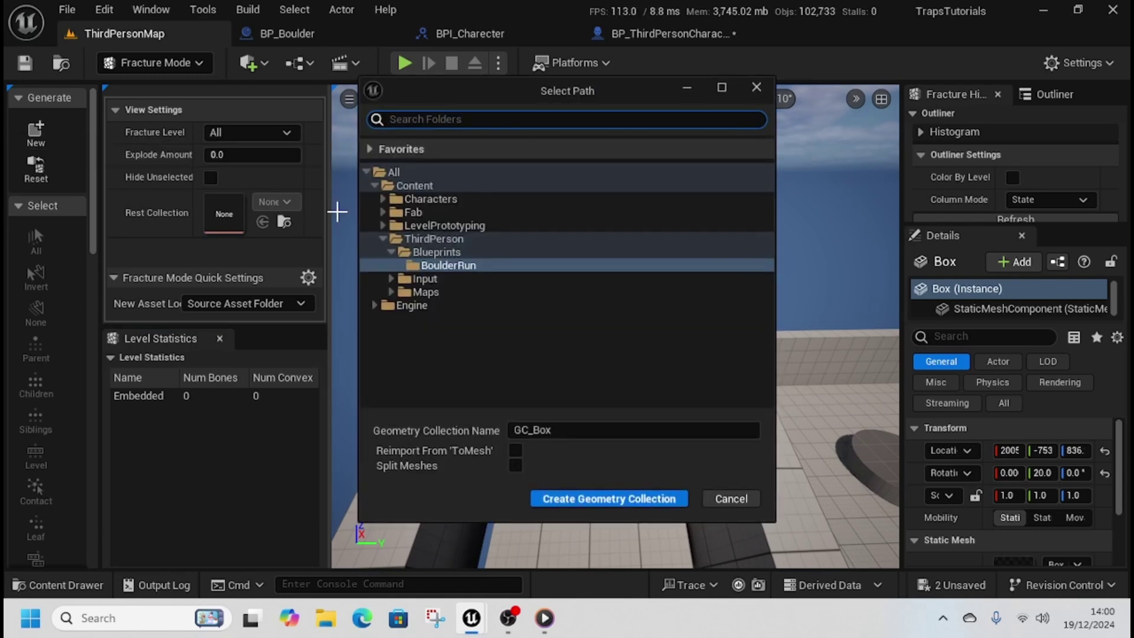
{"action": "left_click", "coordinate": [572, 431]}
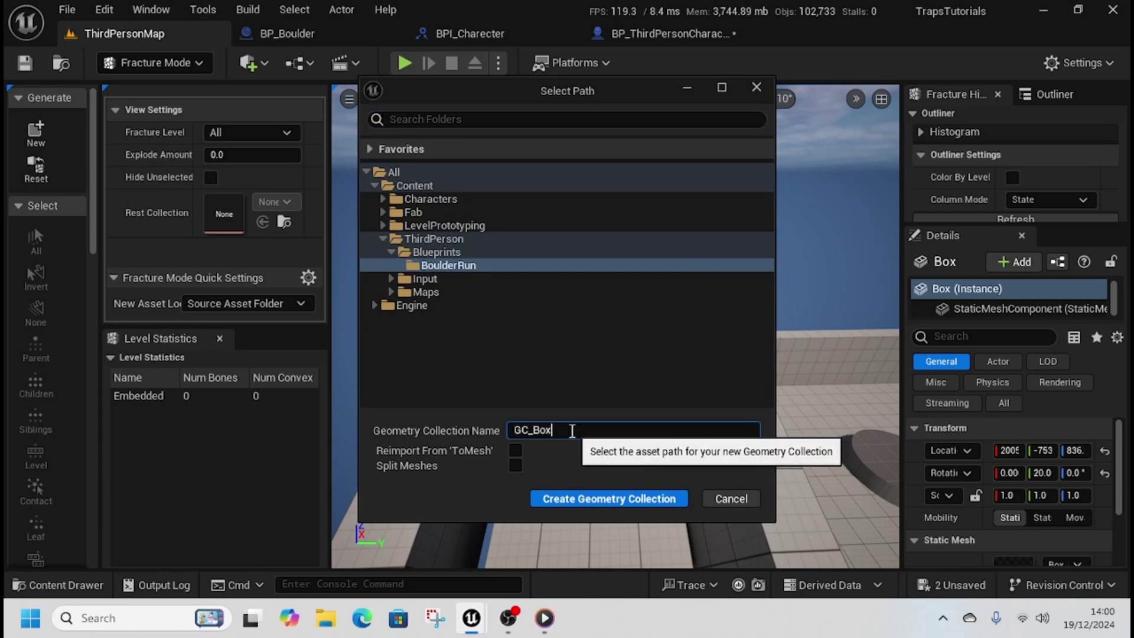
{"action": "left_click_drag", "start_coordinate": [571, 430], "coordinate": [533, 431]}
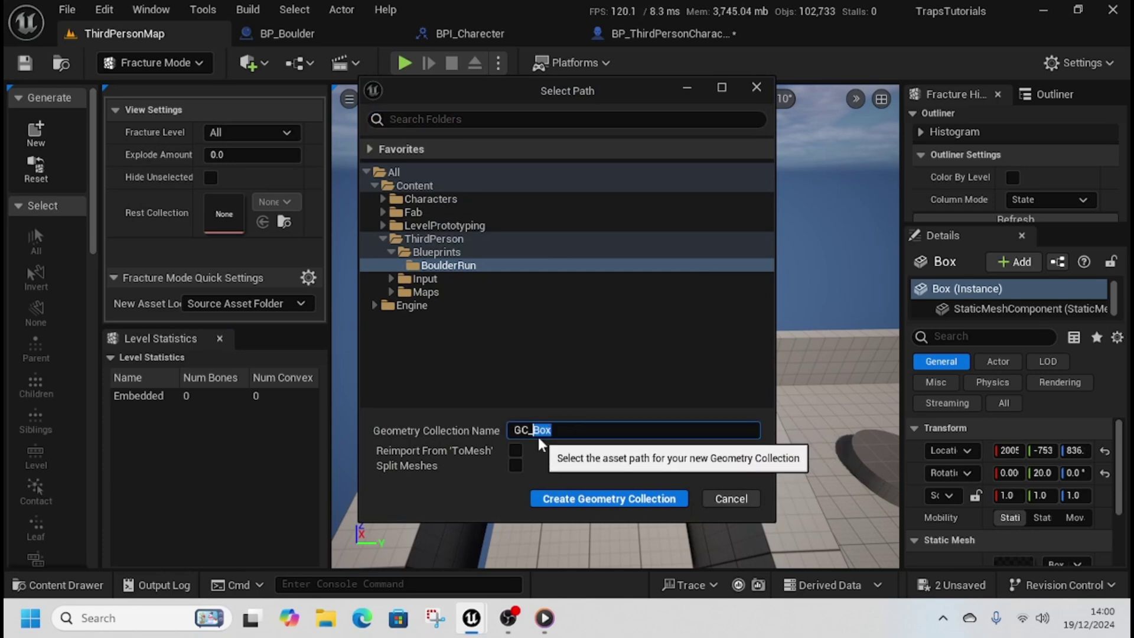
{"action": "type", "text": "Wall"}
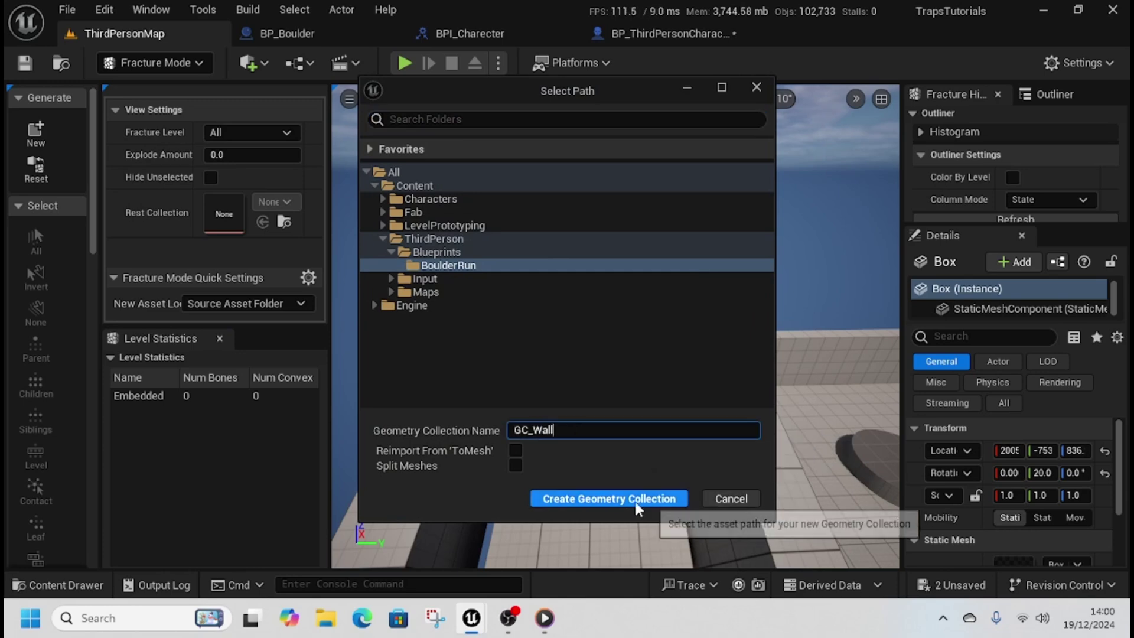
{"action": "left_click", "coordinate": [596, 499]}
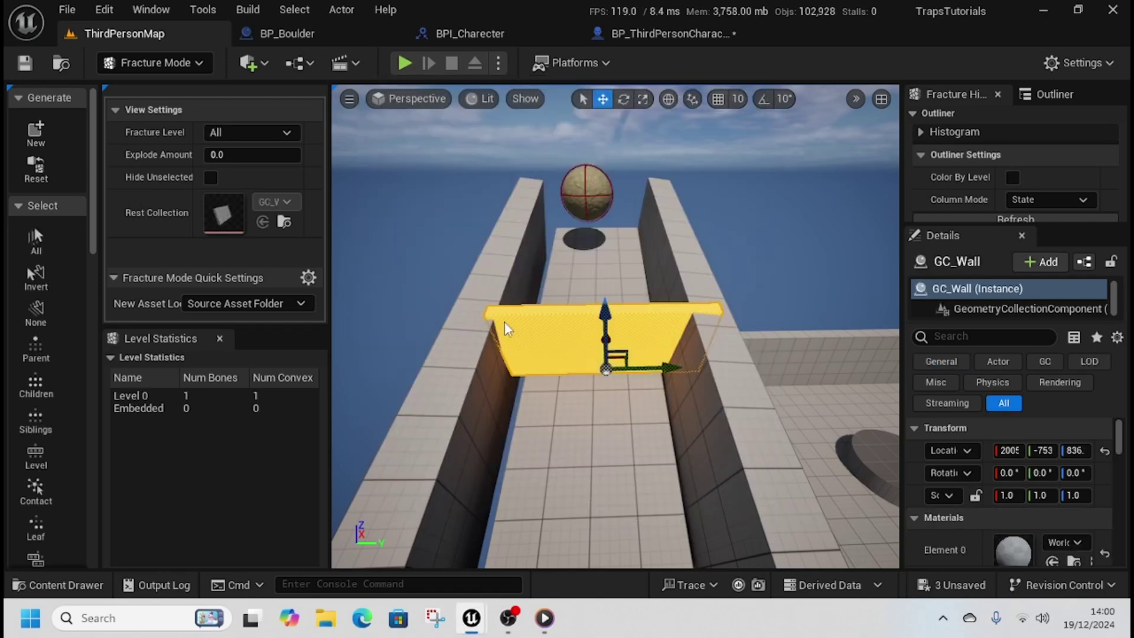
{"action": "left_click_drag", "start_coordinate": [248, 154], "coordinate": [231, 157]}
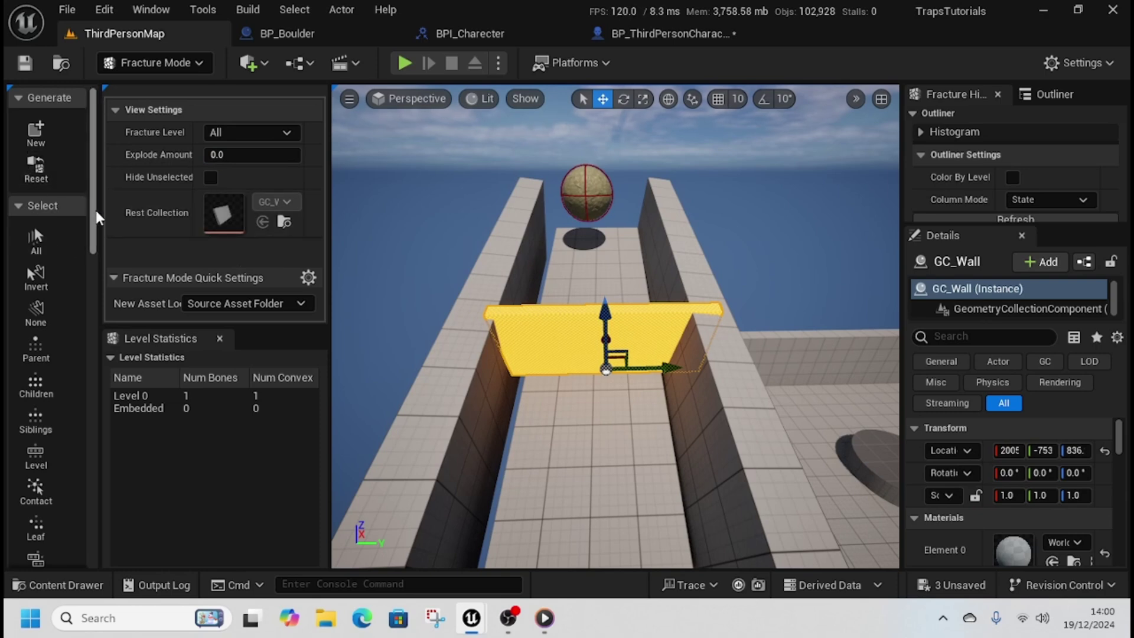
{"action": "left_click_drag", "start_coordinate": [95, 210], "coordinate": [103, 327]}
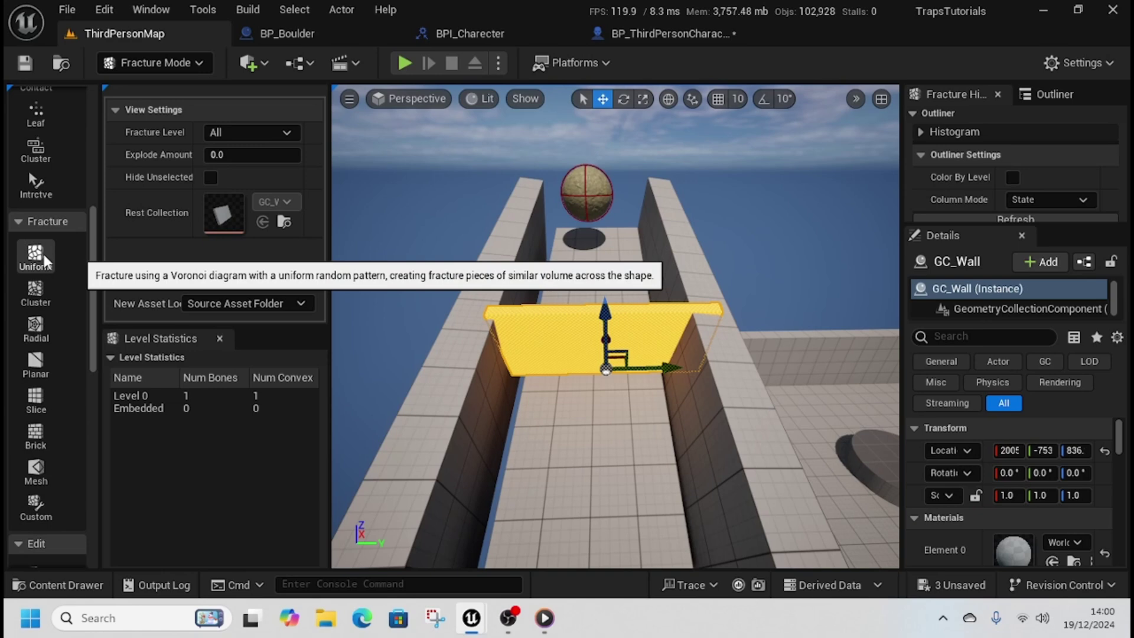
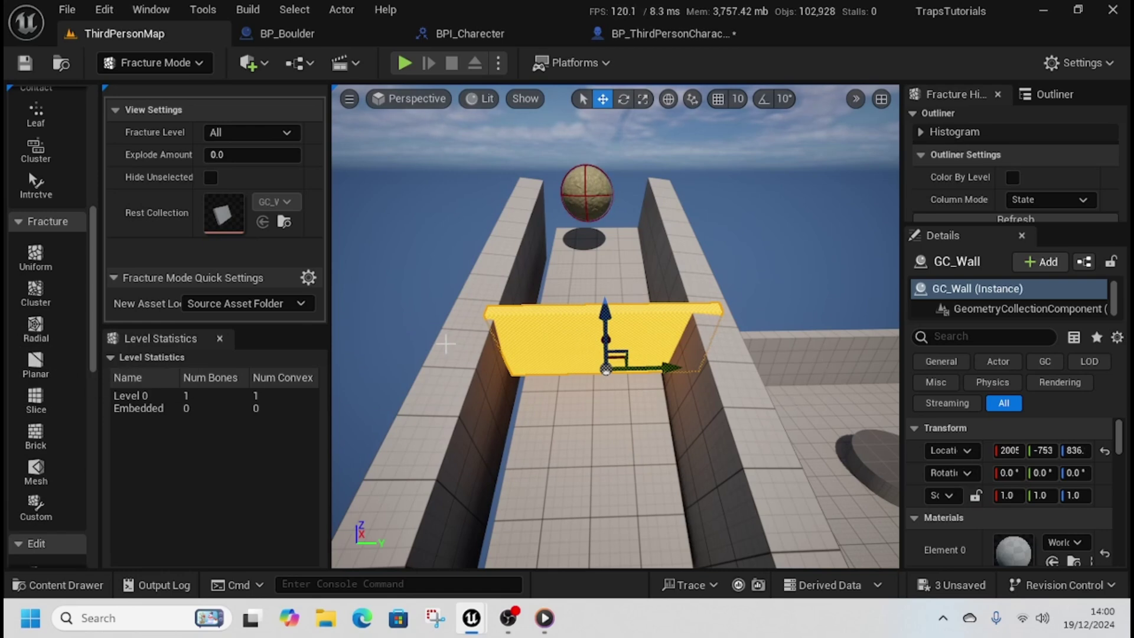
{"action": "left_click", "coordinate": [34, 326]}
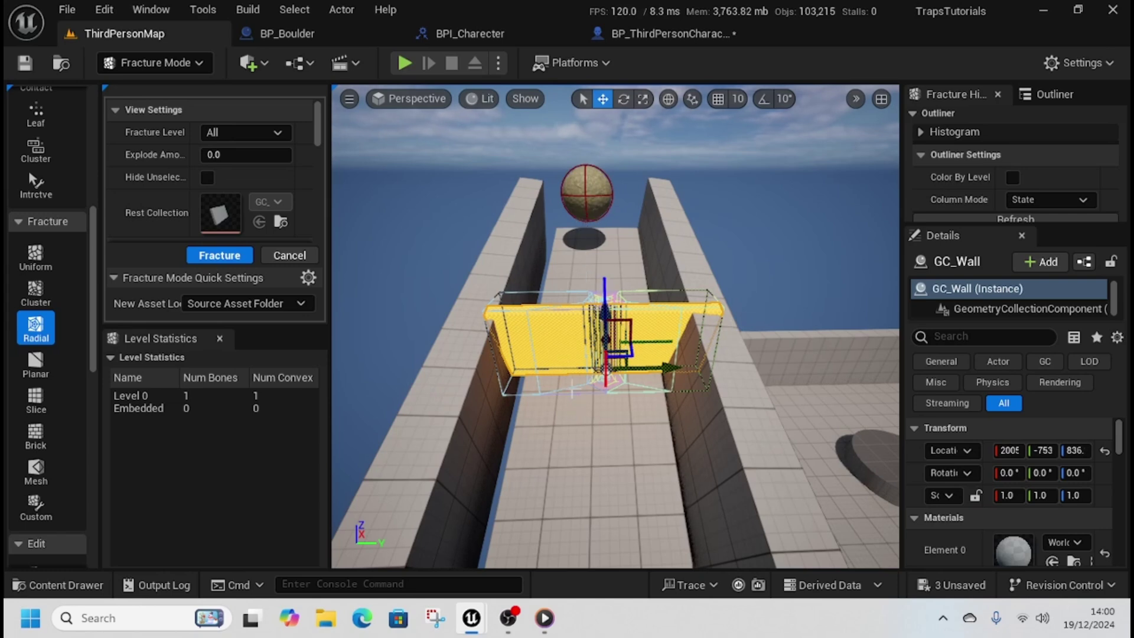
{"action": "scroll", "coordinate": [316, 119], "scroll_direction": "down", "scroll_amount": 3}
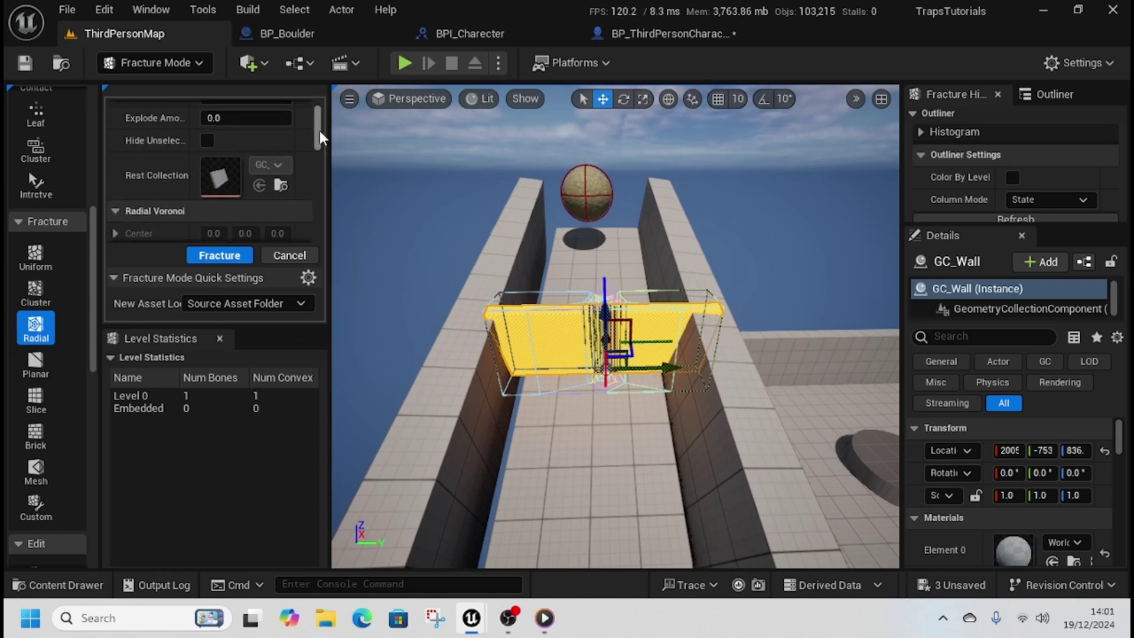
- Fracture GC_Wall with the Brick pattern using the English bond, keeping brick length 194, height 57 and depth 92
{"action": "left_click", "coordinate": [36, 435]}
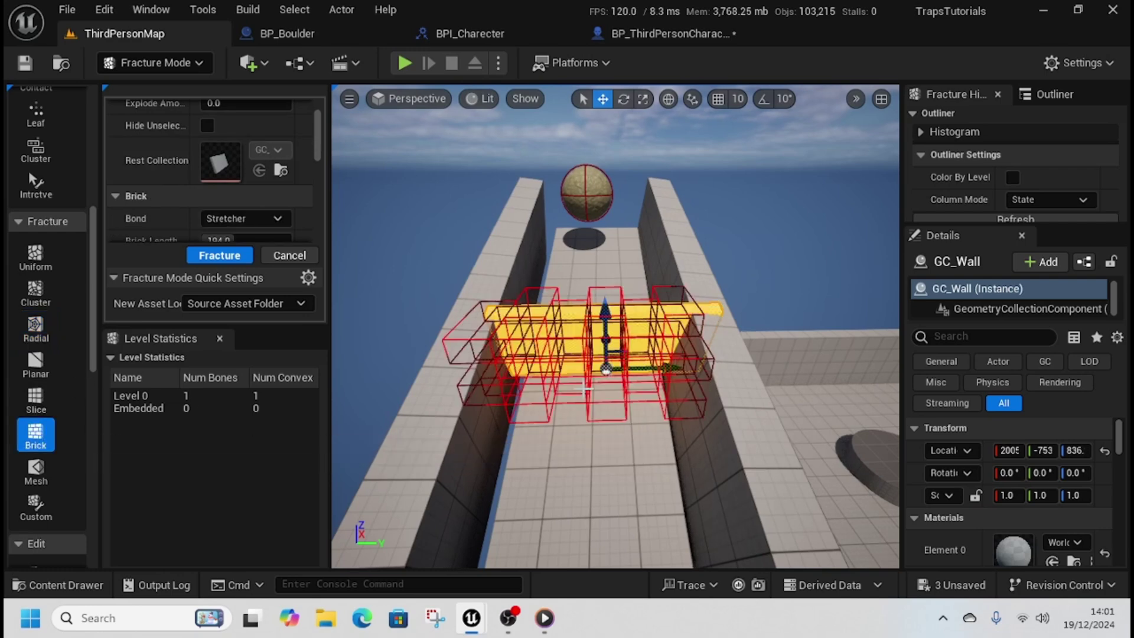
{"action": "scroll", "coordinate": [277, 254], "scroll_direction": "down", "scroll_amount": 2}
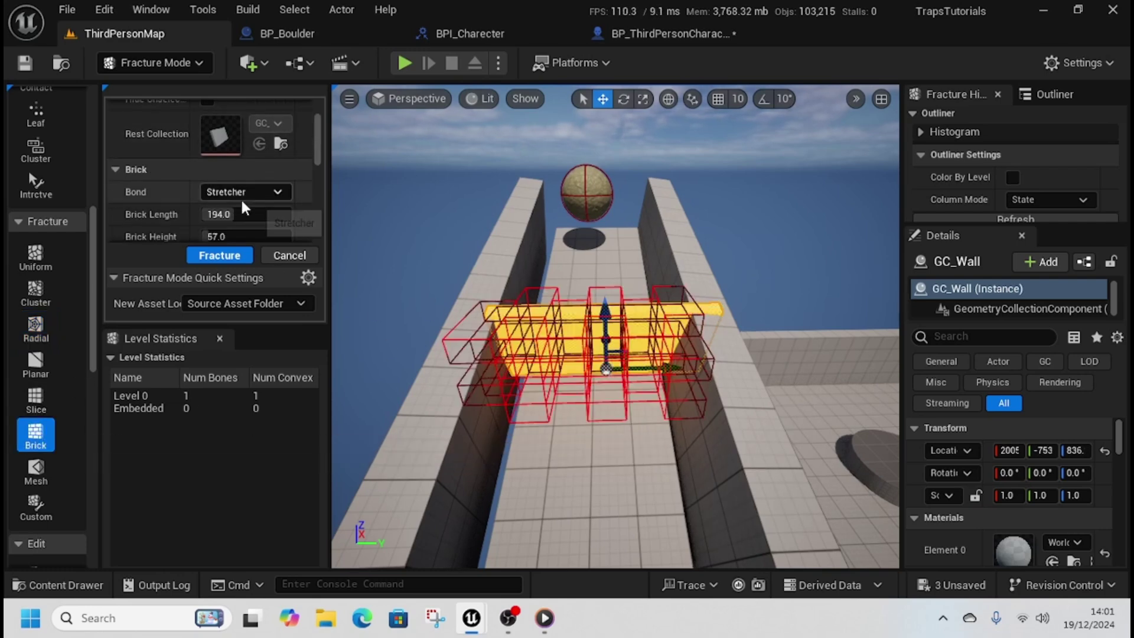
{"action": "left_click", "coordinate": [245, 192]}
{"action": "left_click", "coordinate": [236, 240]}
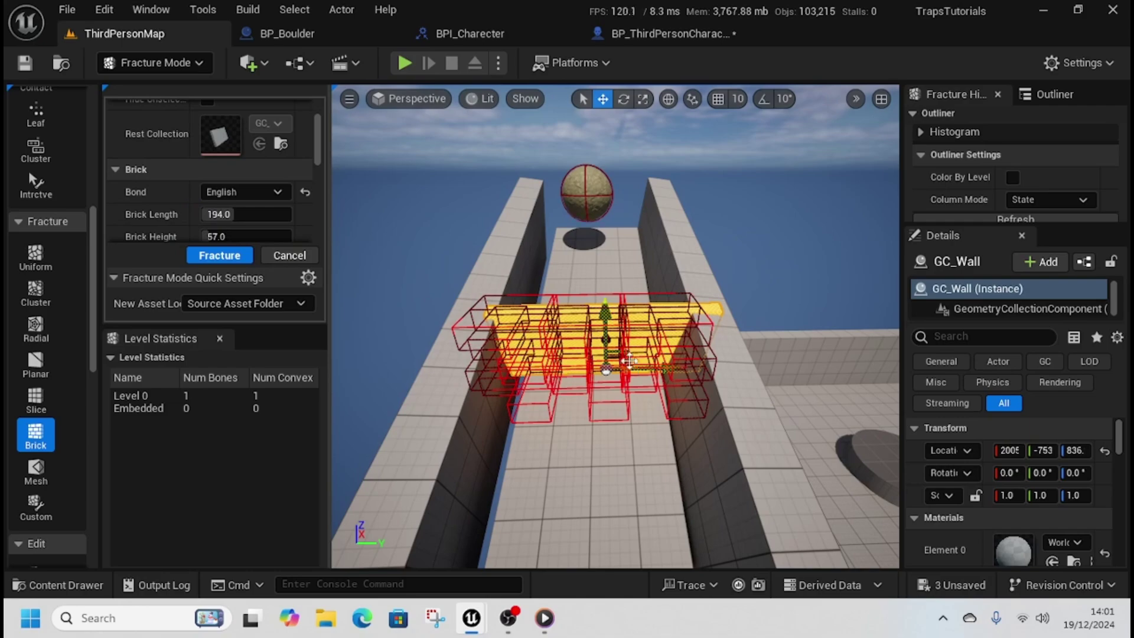
{"action": "scroll", "coordinate": [629, 361], "scroll_direction": "up", "scroll_amount": 4}
{"action": "scroll", "coordinate": [705, 341], "scroll_direction": "down", "scroll_amount": 2}
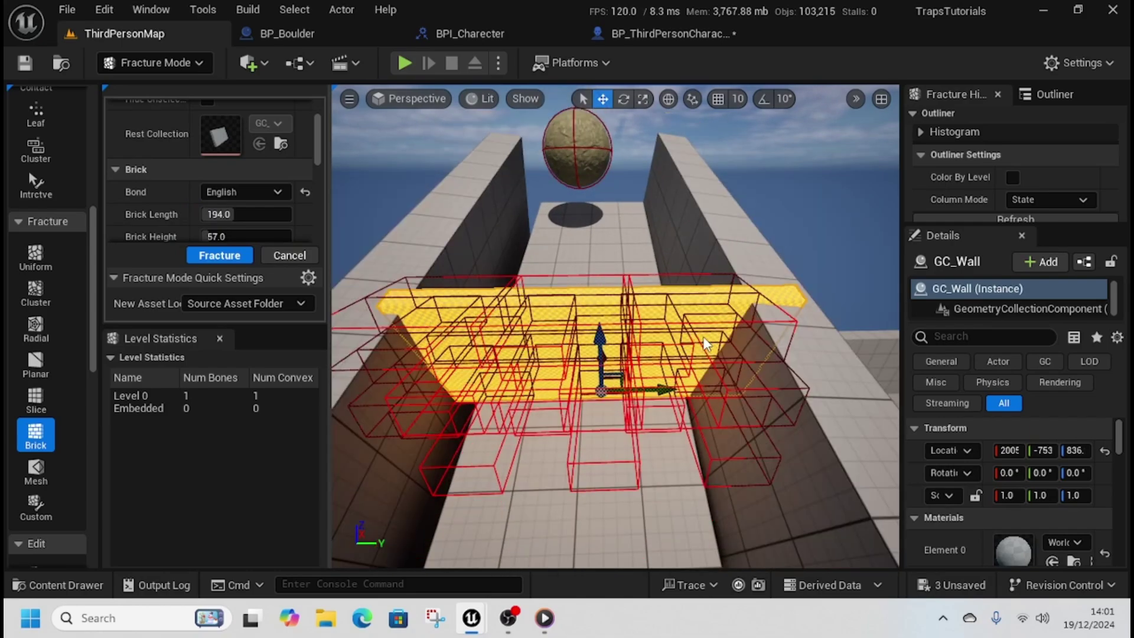
{"action": "mouse_move", "coordinate": [700, 342]}
{"action": "right_mouse_down"}
{"action": "mouse_move", "coordinate": [626, 331]}
{"action": "mouse_move", "coordinate": [727, 341]}
{"action": "mouse_move", "coordinate": [697, 336]}
{"action": "right_mouse_up"}
{"action": "scroll", "coordinate": [223, 400], "scroll_direction": "up", "scroll_amount": 2}
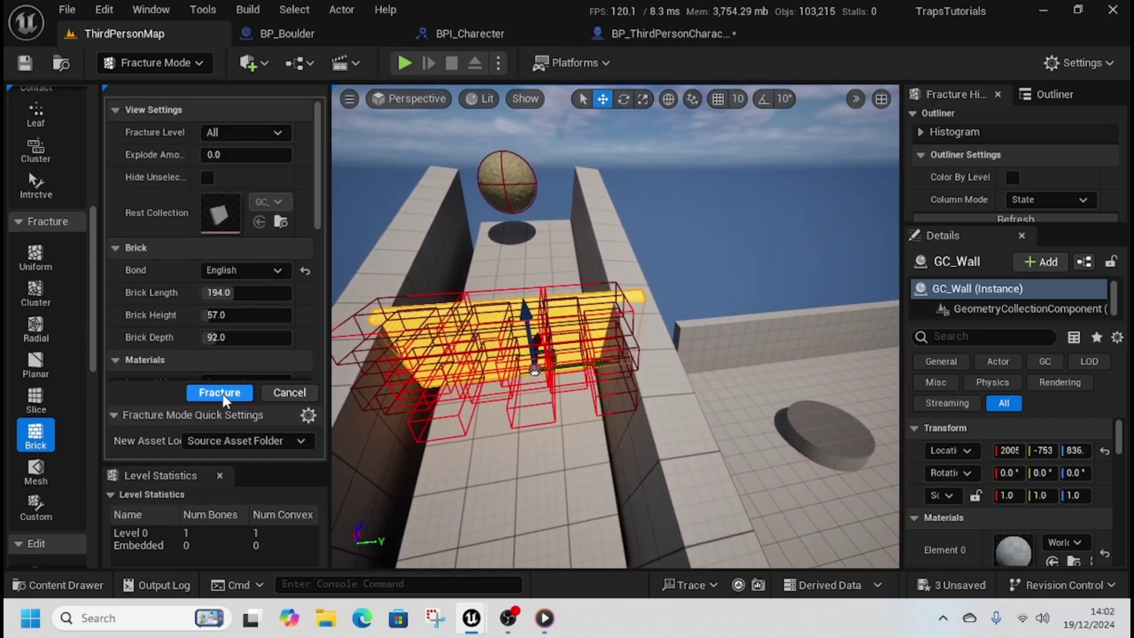
{"action": "left_click", "coordinate": [230, 389]}
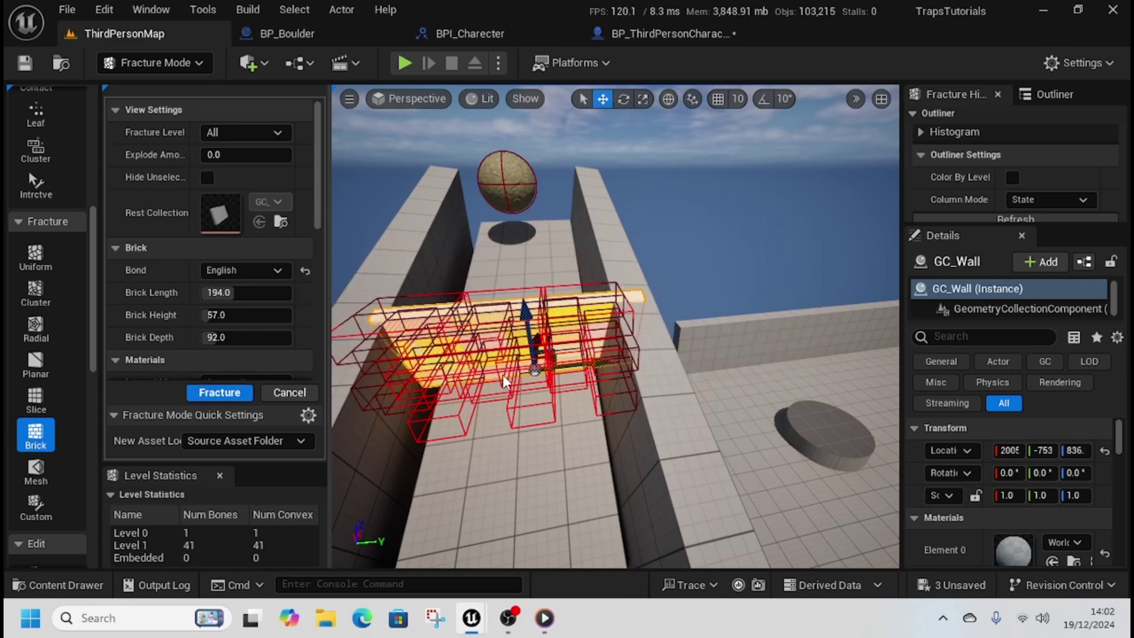
- Filter the properties of GC_Wall's GeometryCollectionComponent by "bone" and turn off the display of bone colors
{"action": "mouse_move", "coordinate": [204, 154]}
{"action": "left_mouse_down"}
{"action": "mouse_move", "coordinate": [292, 154]}
{"action": "mouse_move", "coordinate": [204, 154]}
{"action": "left_mouse_up"}
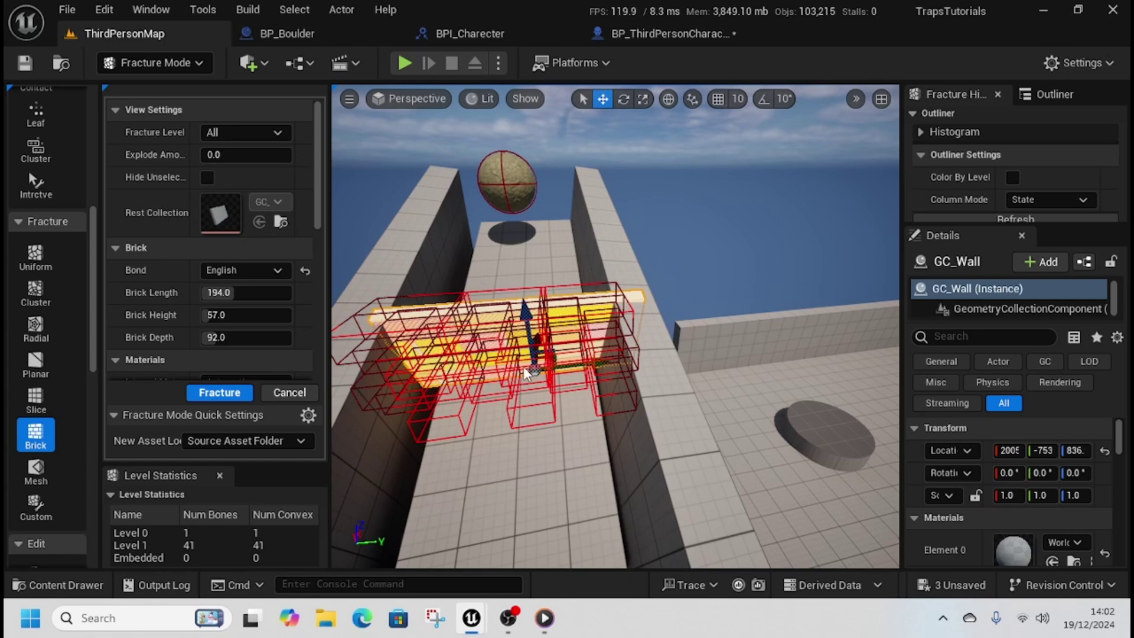
{"action": "left_click", "coordinate": [612, 347]}
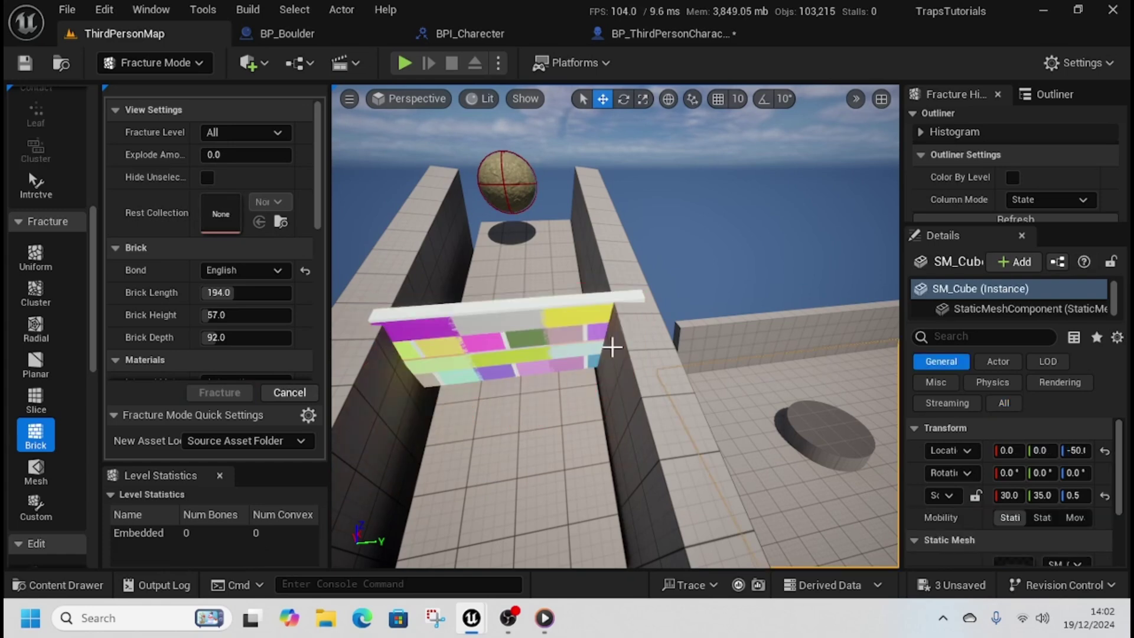
{"action": "left_click", "coordinate": [525, 338]}
{"action": "scroll", "coordinate": [1084, 483], "scroll_direction": "down", "scroll_amount": 3}
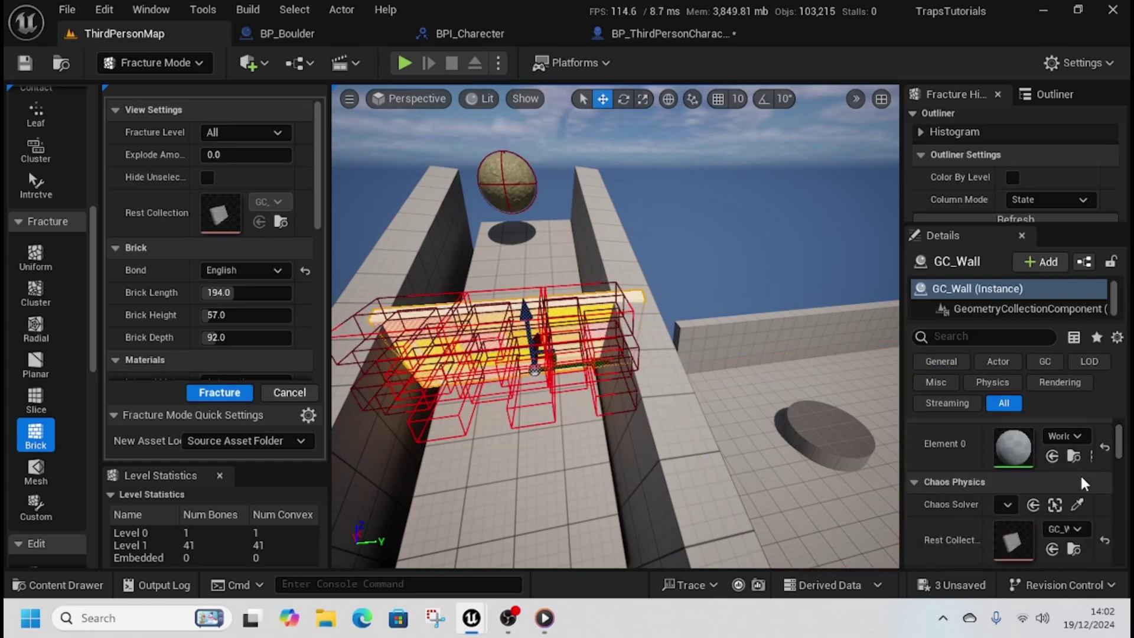
{"action": "left_click_drag", "start_coordinate": [1120, 449], "coordinate": [1121, 471]}
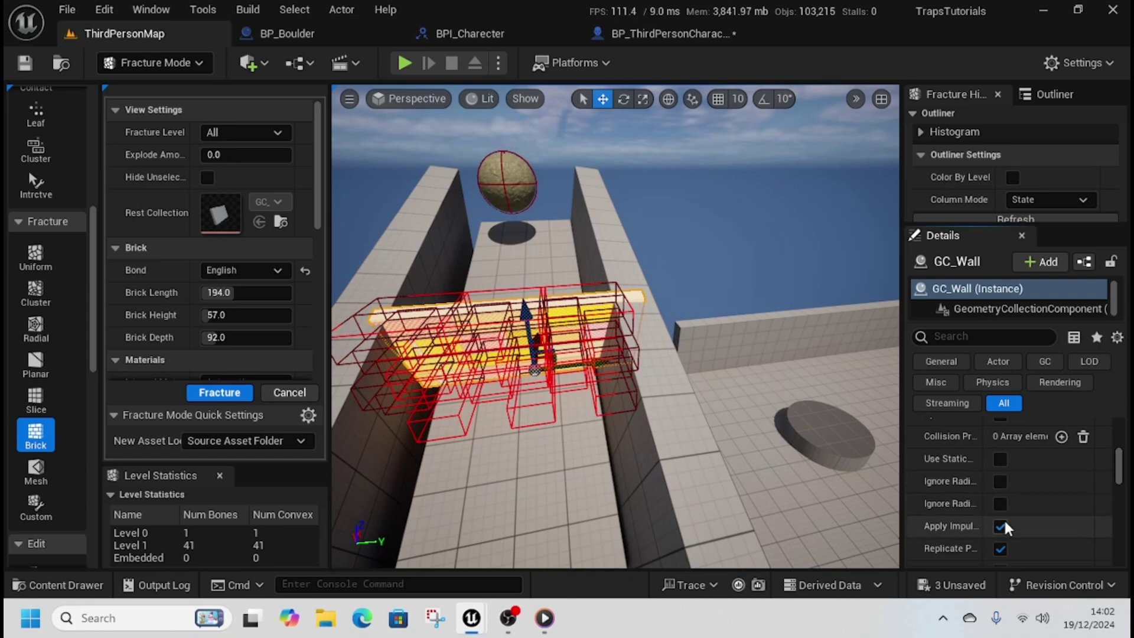
{"action": "scroll", "coordinate": [1008, 521], "scroll_direction": "down", "scroll_amount": 5}
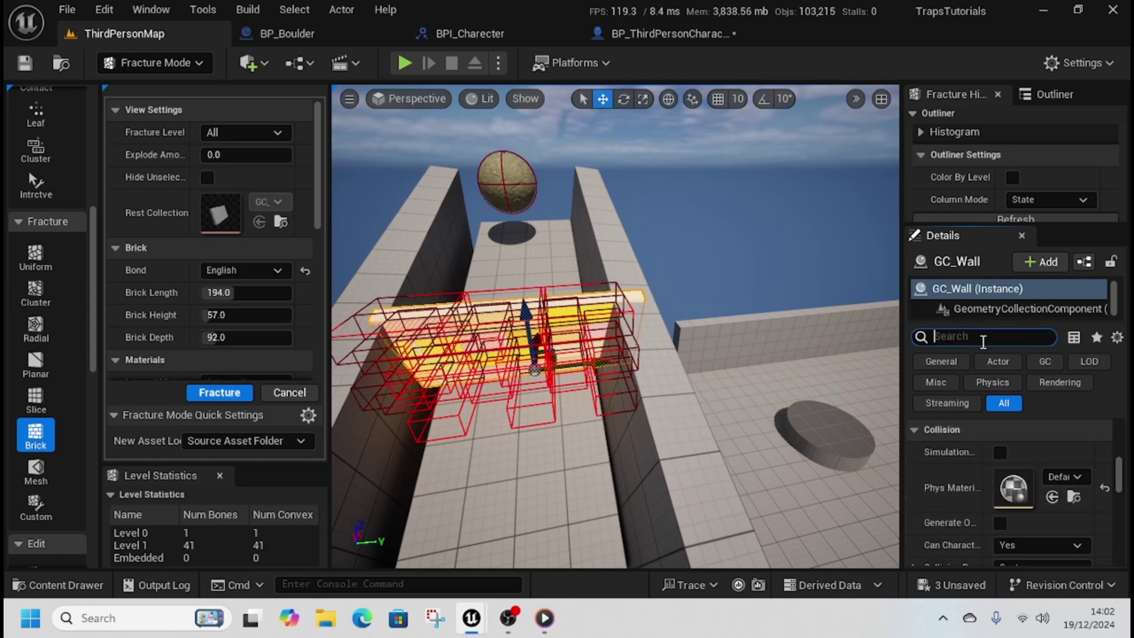
{"action": "type", "text": "es"}
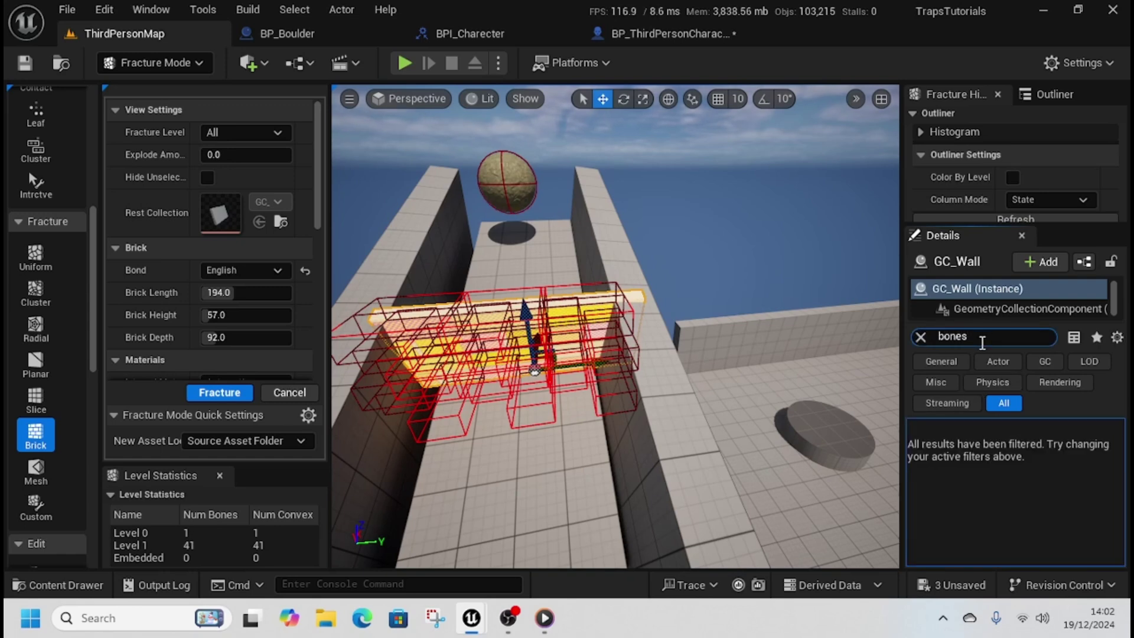
{"action": "left_click", "coordinate": [974, 309]}
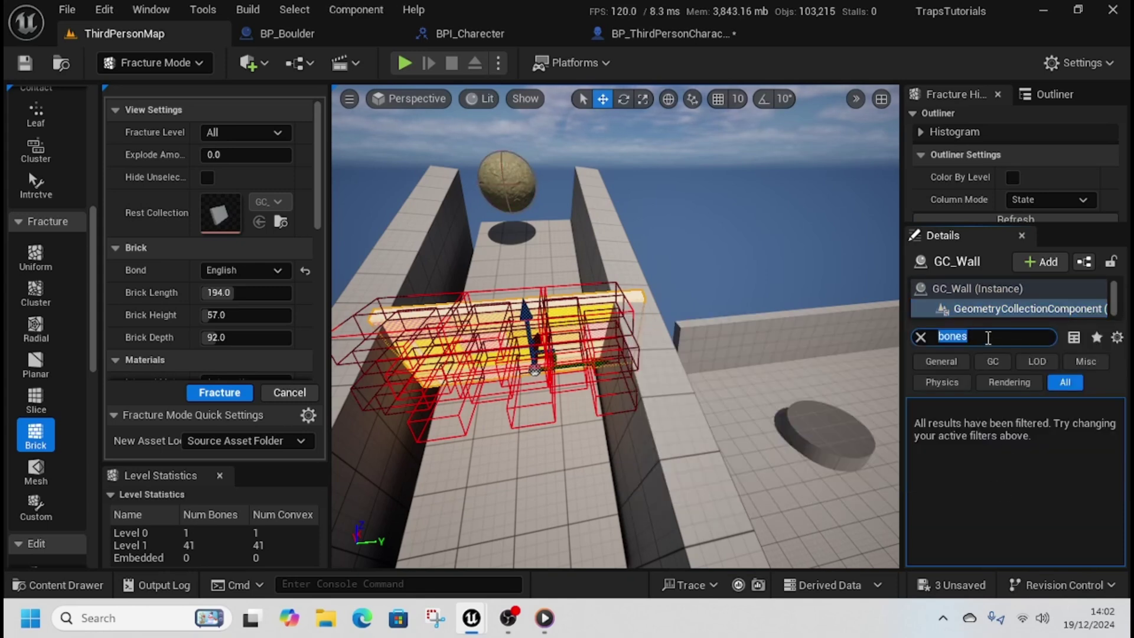
{"action": "key", "text": "BackSpace"}
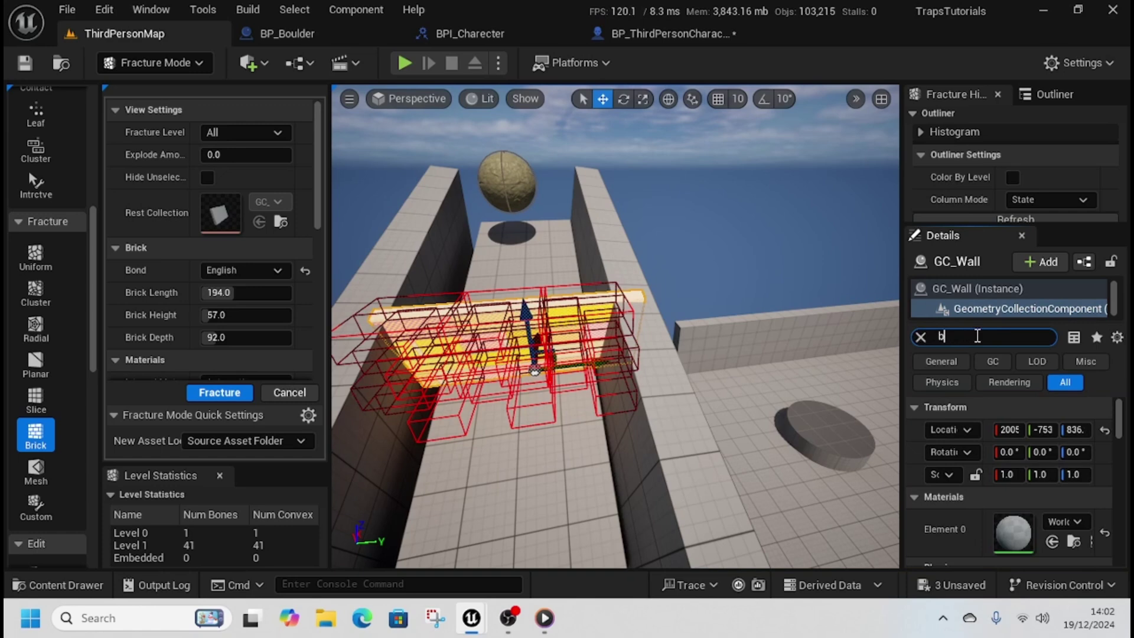
{"action": "type", "text": "bone"}
{"action": "left_click", "coordinate": [1004, 520]}
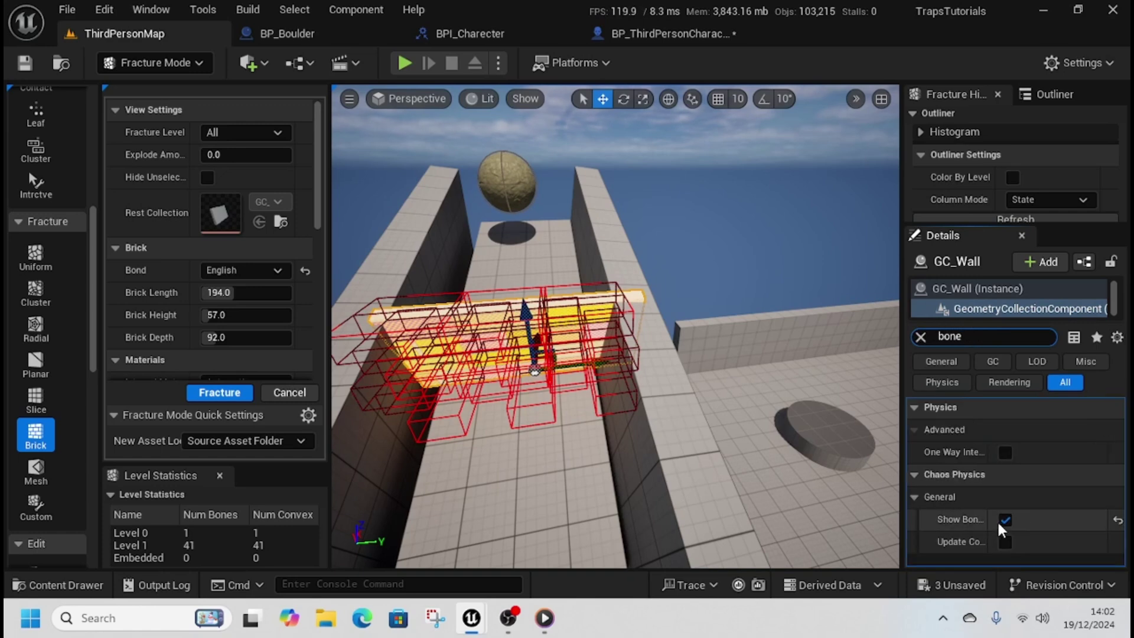
{"action": "left_click", "coordinate": [1004, 520]}
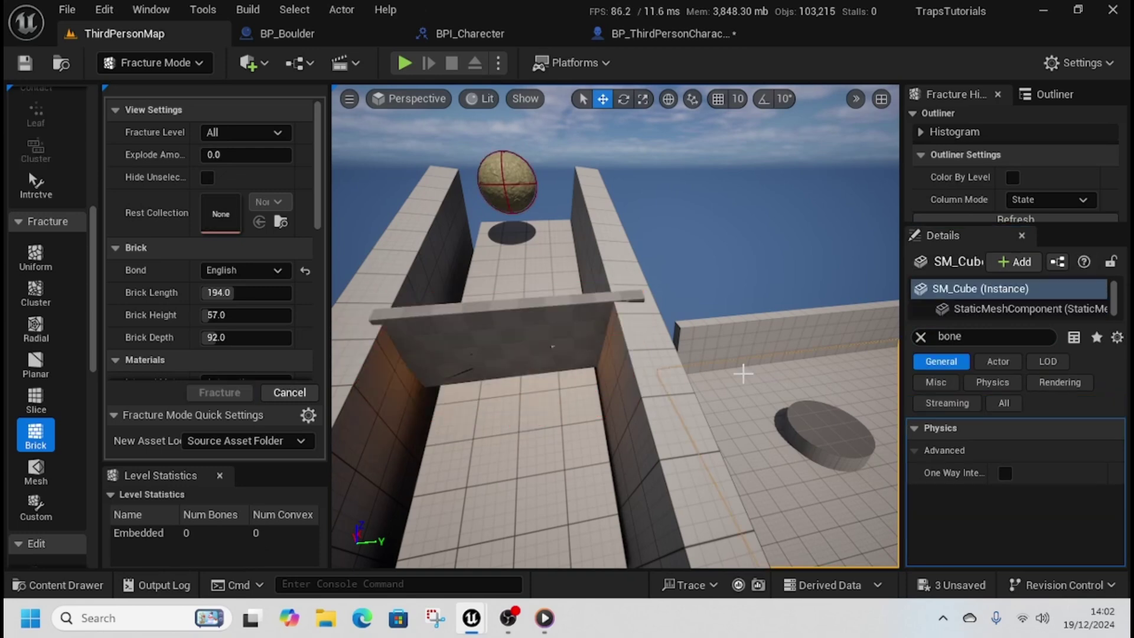
{"action": "left_click", "coordinate": [732, 374]}
- Run the level in Simulate mode to watch the boulder roll into the fractured wall, and stop the simulation
{"action": "left_click_drag", "start_coordinate": [526, 399], "coordinate": [542, 297]}
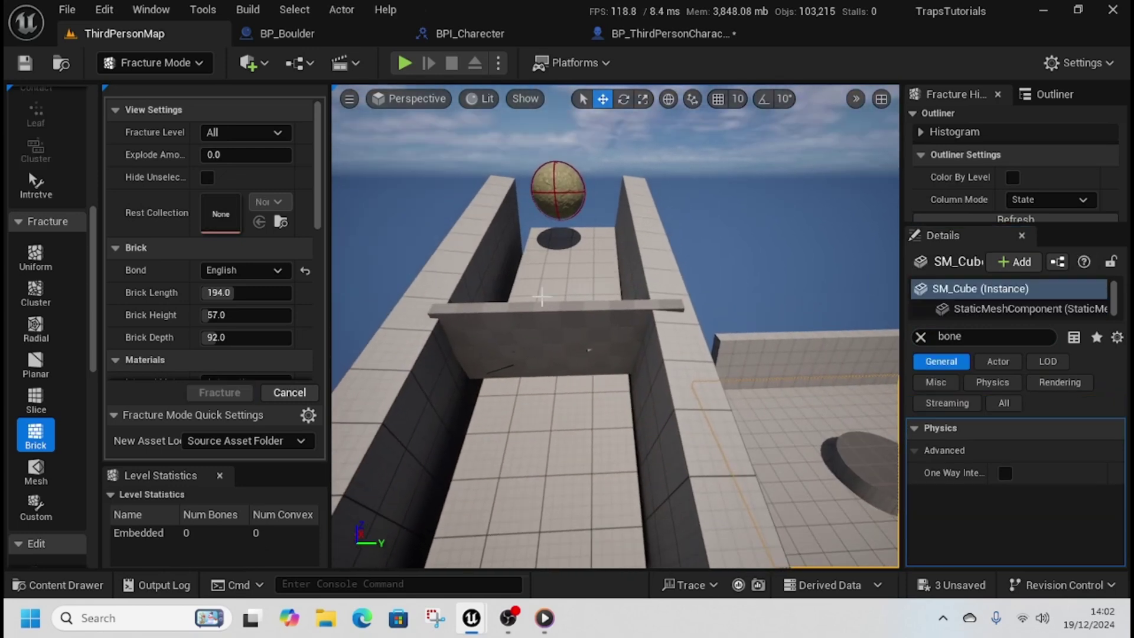
{"action": "left_click", "coordinate": [499, 63]}
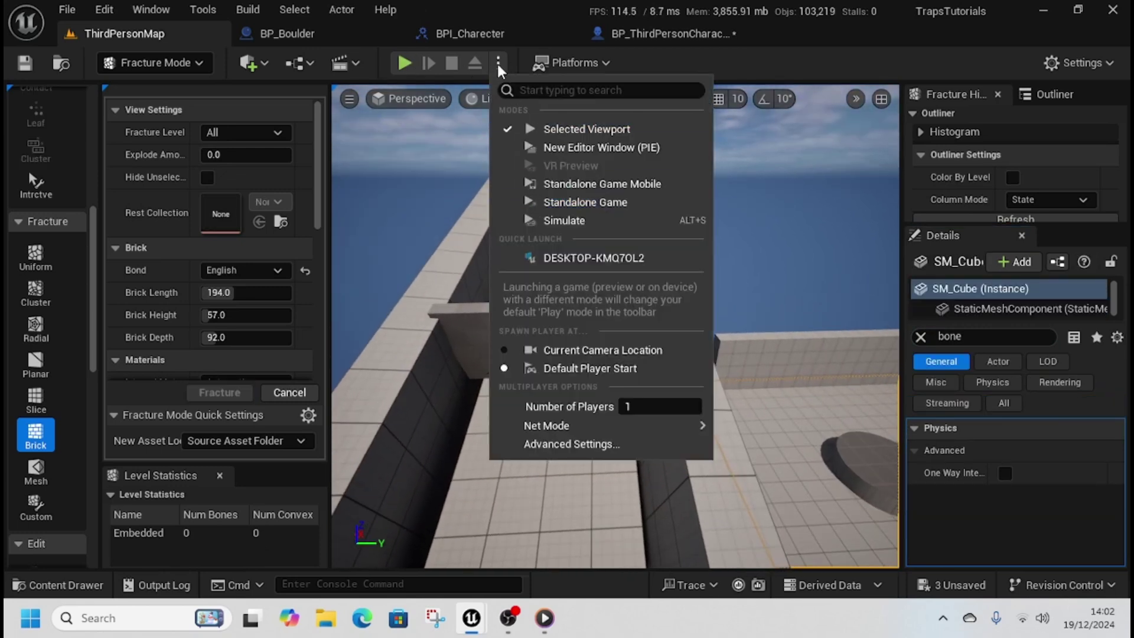
{"action": "left_click", "coordinate": [582, 221]}
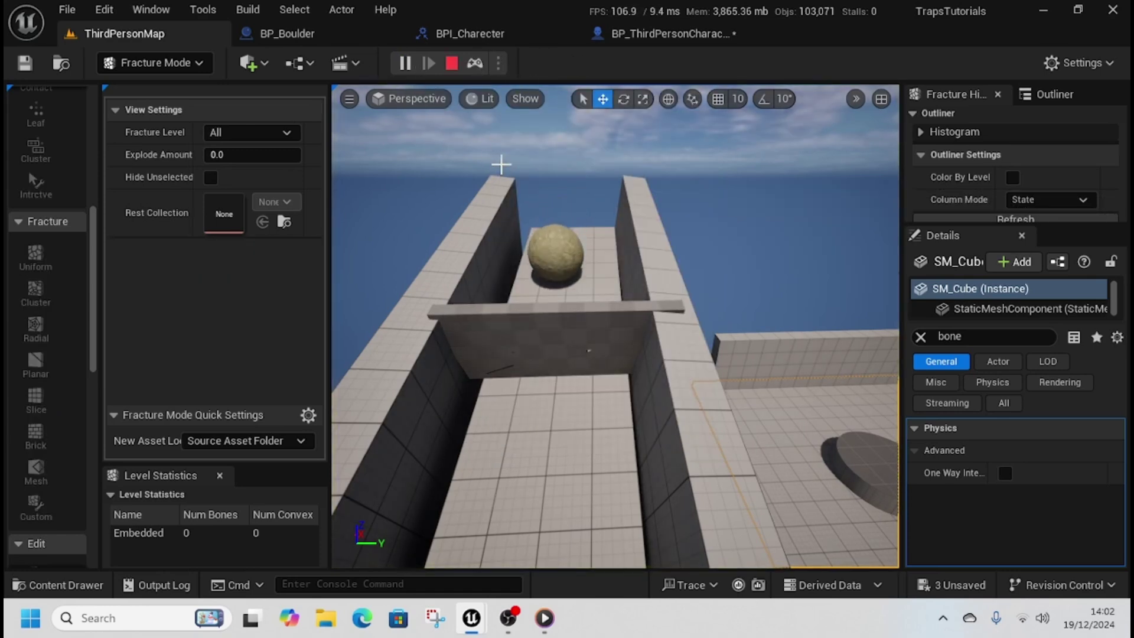
{"action": "right_click_drag", "start_coordinate": [595, 262], "coordinate": [686, 291]}
{"action": "key", "text": "Escape"}
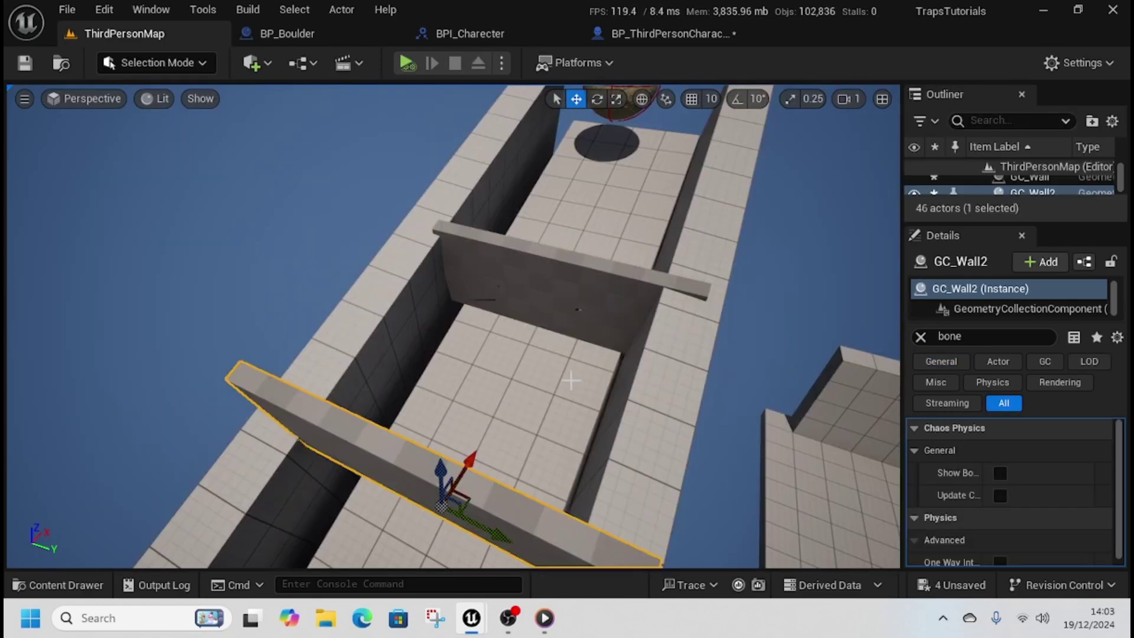
- View both walls from the side of the ramp, simulate the boulder rolling through them, and stop the simulation
{"action": "right_click_drag", "start_coordinate": [571, 380], "coordinate": [481, 404]}
{"action": "key", "text": "w"}
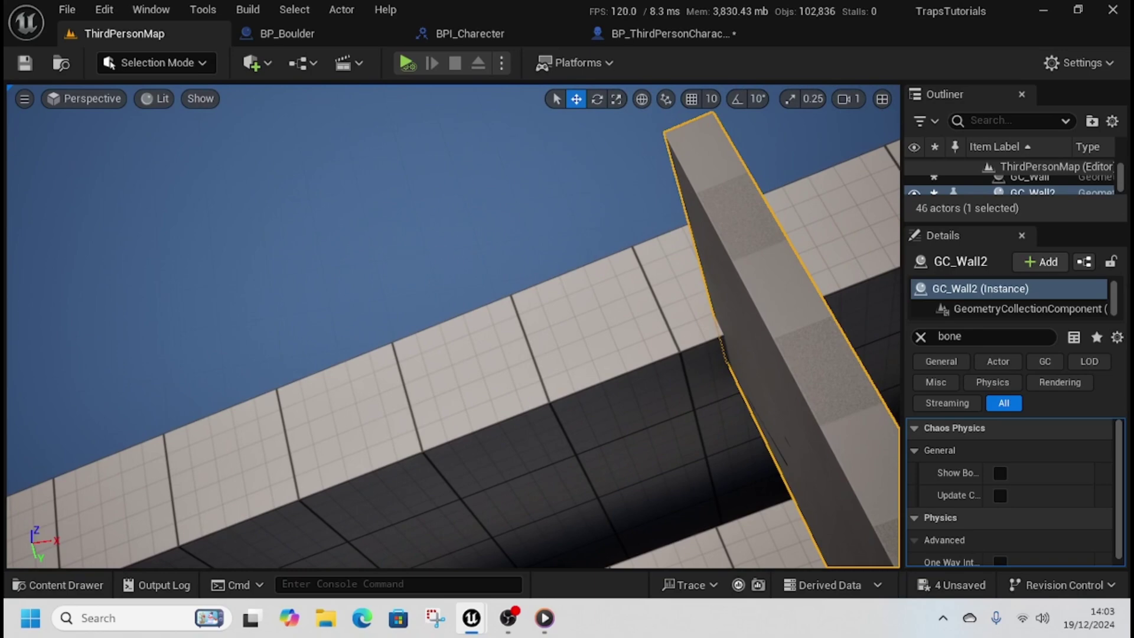
{"action": "key", "text": "s"}
{"action": "right_click_drag", "start_coordinate": [581, 345], "coordinate": [500, 331]}
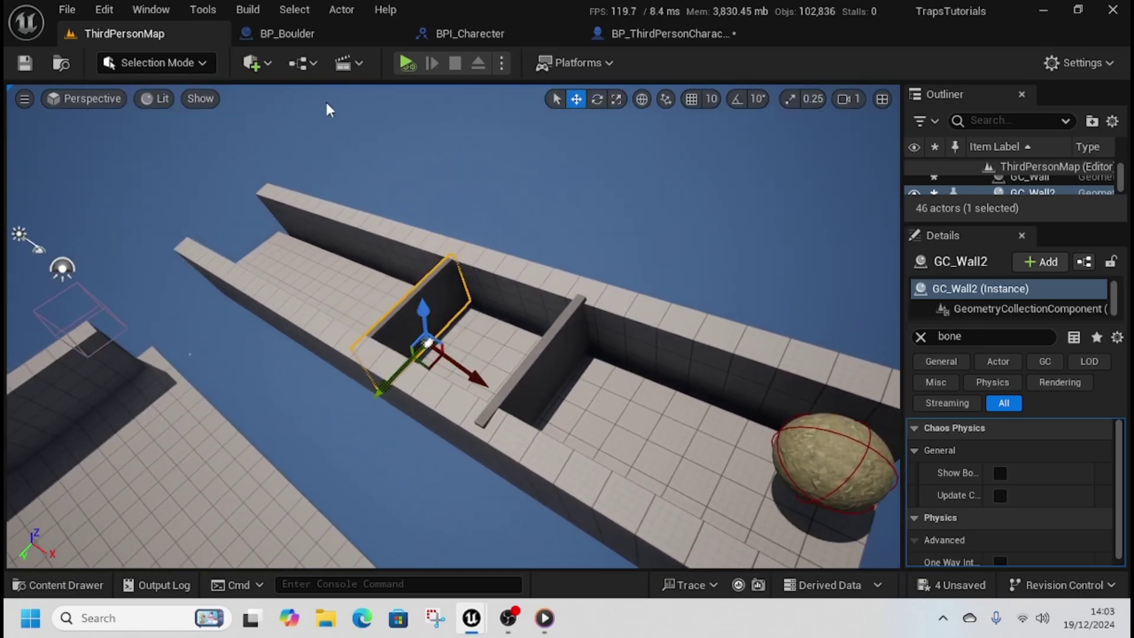
{"action": "left_click", "coordinate": [408, 62]}
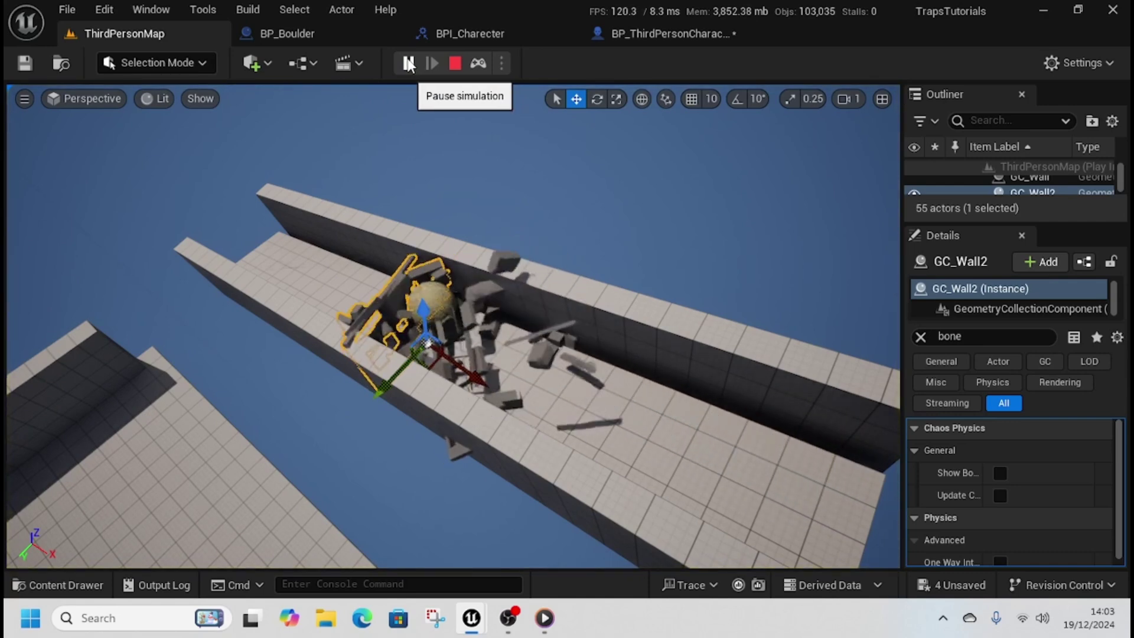
{"action": "left_click", "coordinate": [453, 63]}
- Set GC_Wall's collision response for the Destructible object type to Ignore, and simulate the boulder run to test it
{"action": "left_click", "coordinate": [563, 371]}
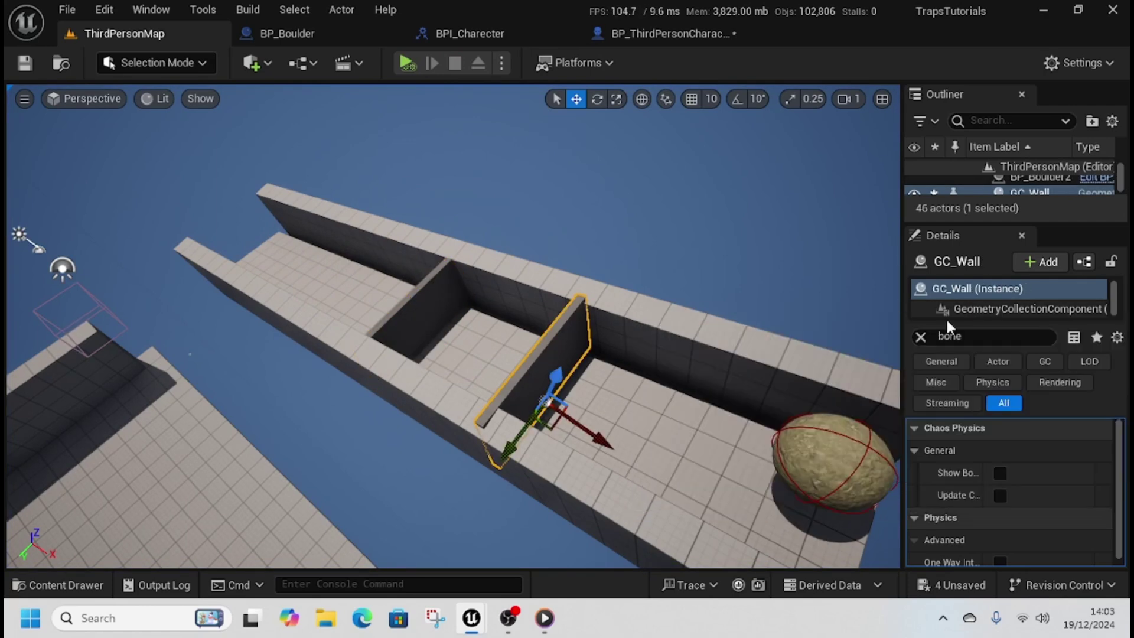
{"action": "left_click", "coordinate": [920, 336]}
{"action": "right_click", "coordinate": [568, 357]}
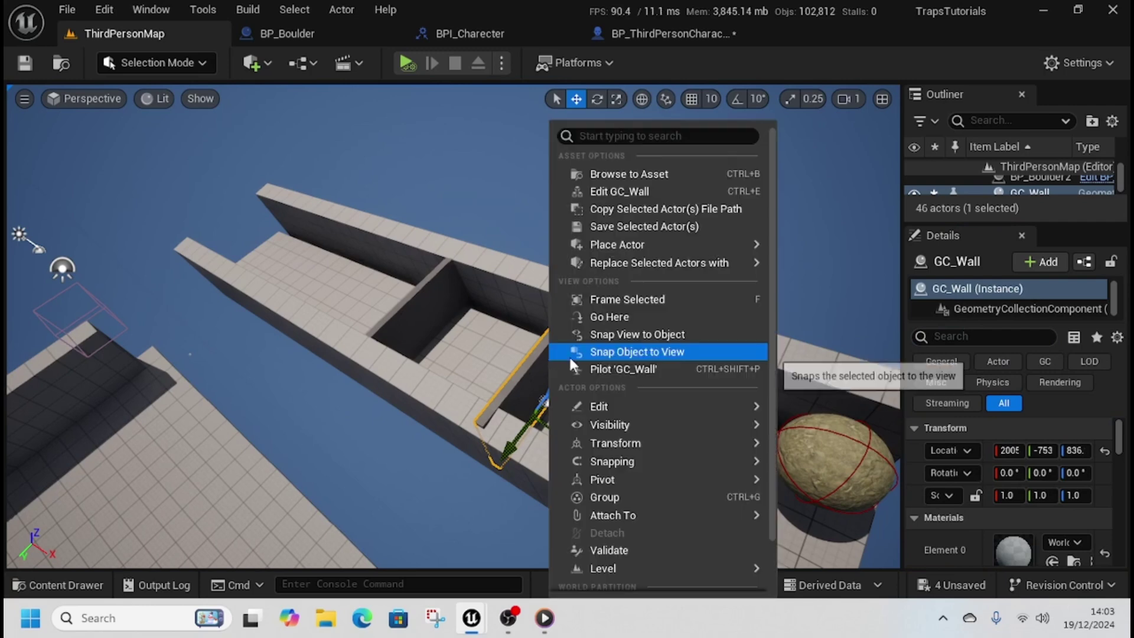
{"action": "left_click", "coordinate": [429, 311]}
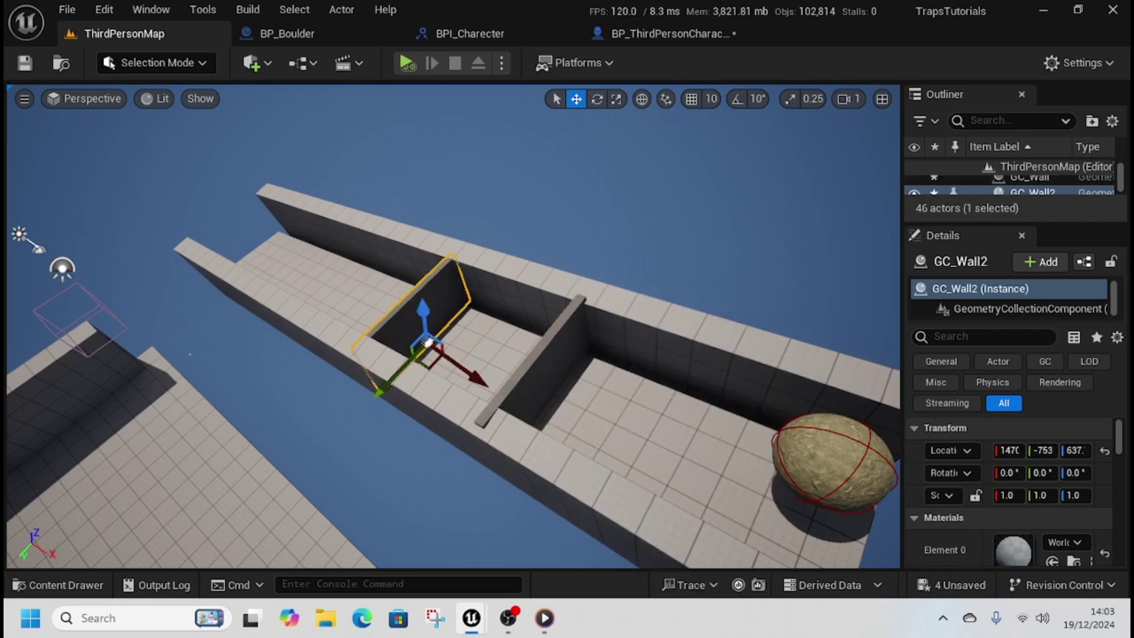
{"action": "right_click", "coordinate": [538, 354]}
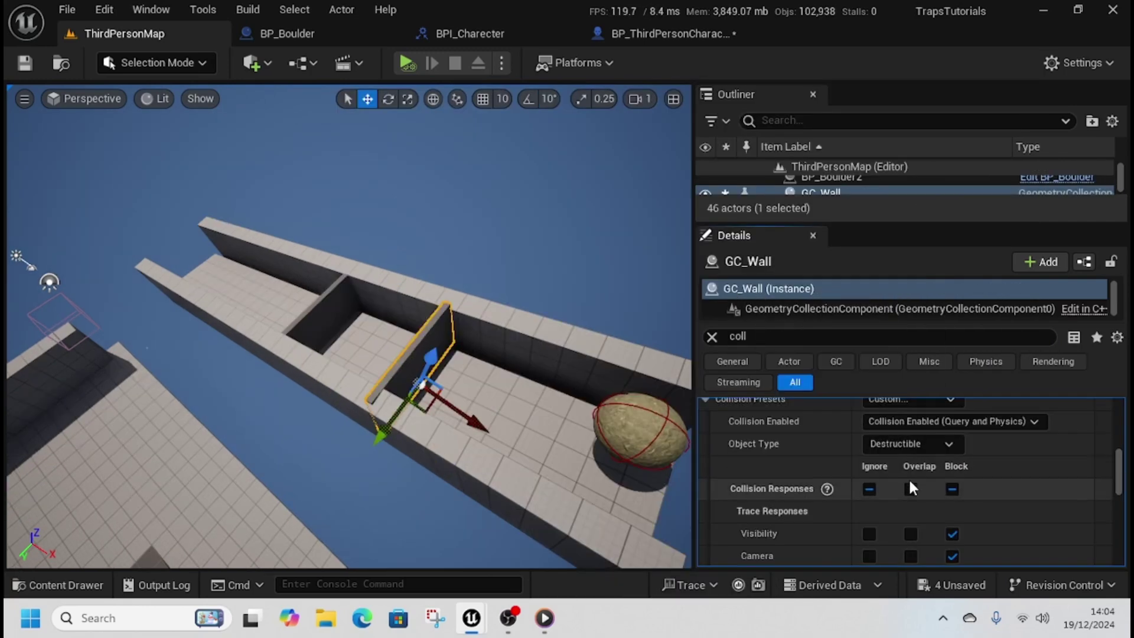
{"action": "scroll", "coordinate": [906, 473], "scroll_direction": "down", "scroll_amount": 5}
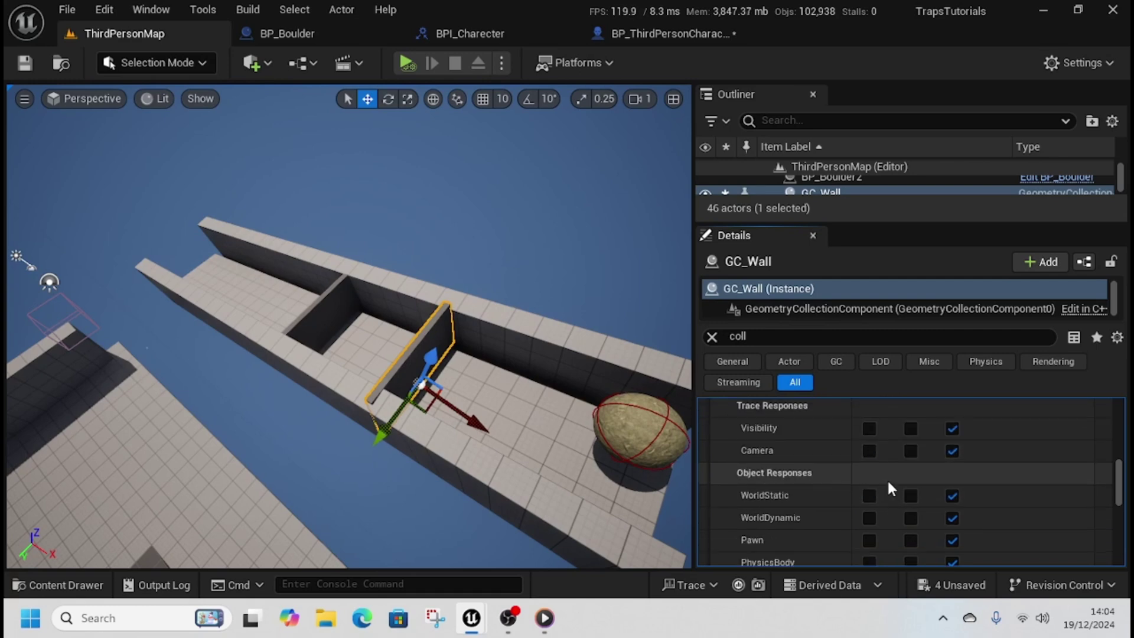
{"action": "left_click", "coordinate": [407, 63]}
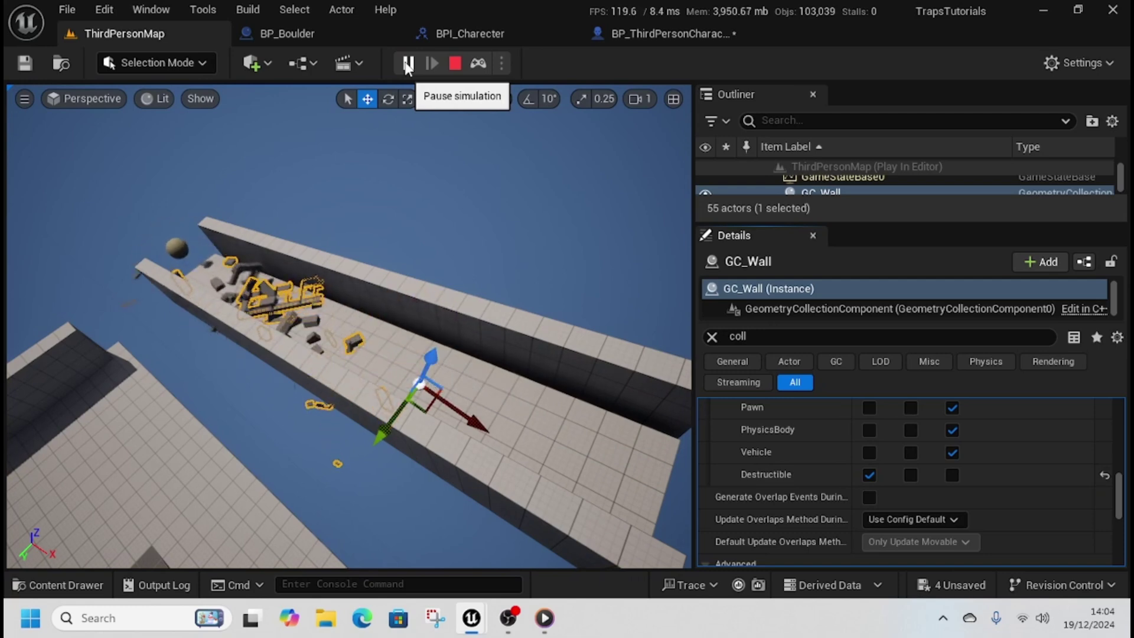
{"action": "left_click", "coordinate": [454, 64]}
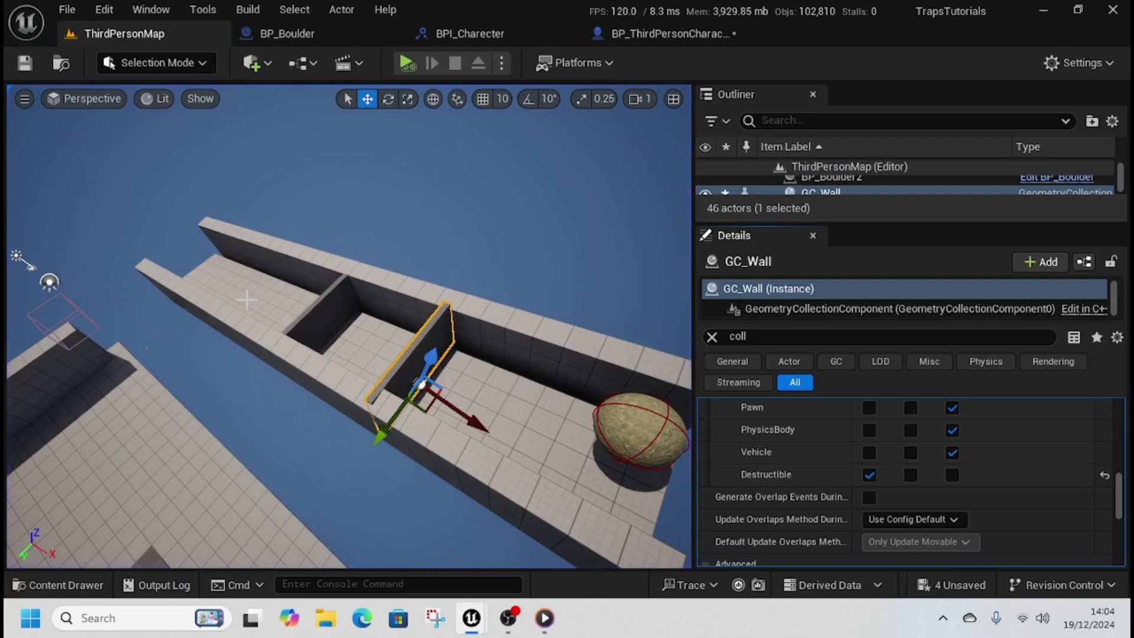
- Play the level to watch the boulder smash through both walls, and stop the session
{"action": "right_click", "coordinate": [260, 294]}
{"action": "scroll", "coordinate": [337, 366], "scroll_direction": "down", "scroll_amount": 3}
{"action": "left_click", "coordinate": [347, 579]}
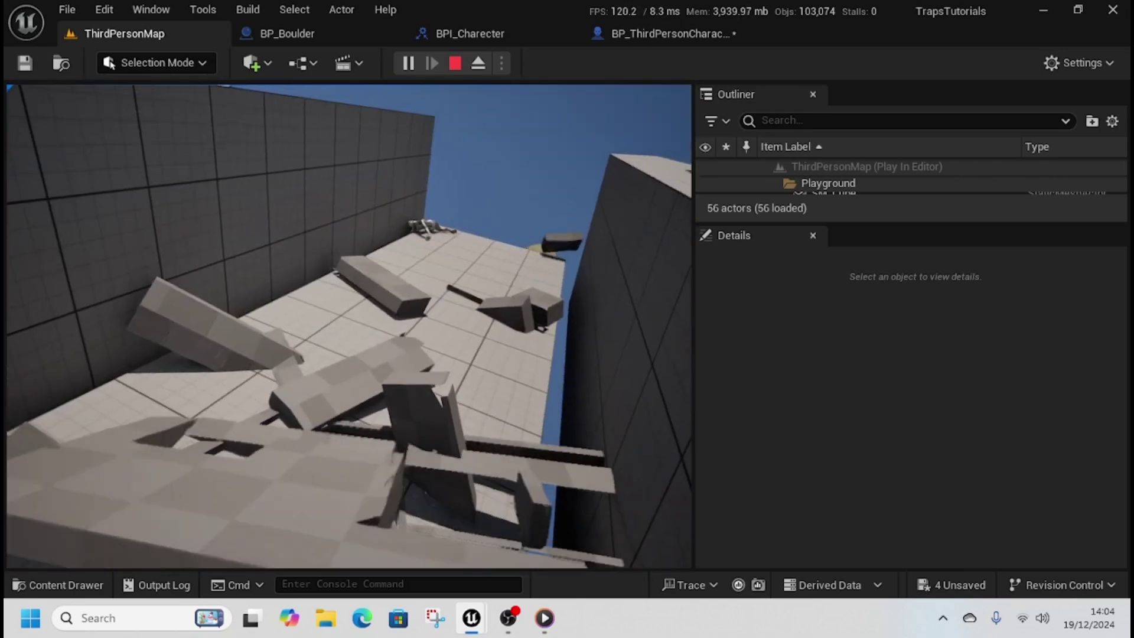
{"action": "key", "text": "Escape"}
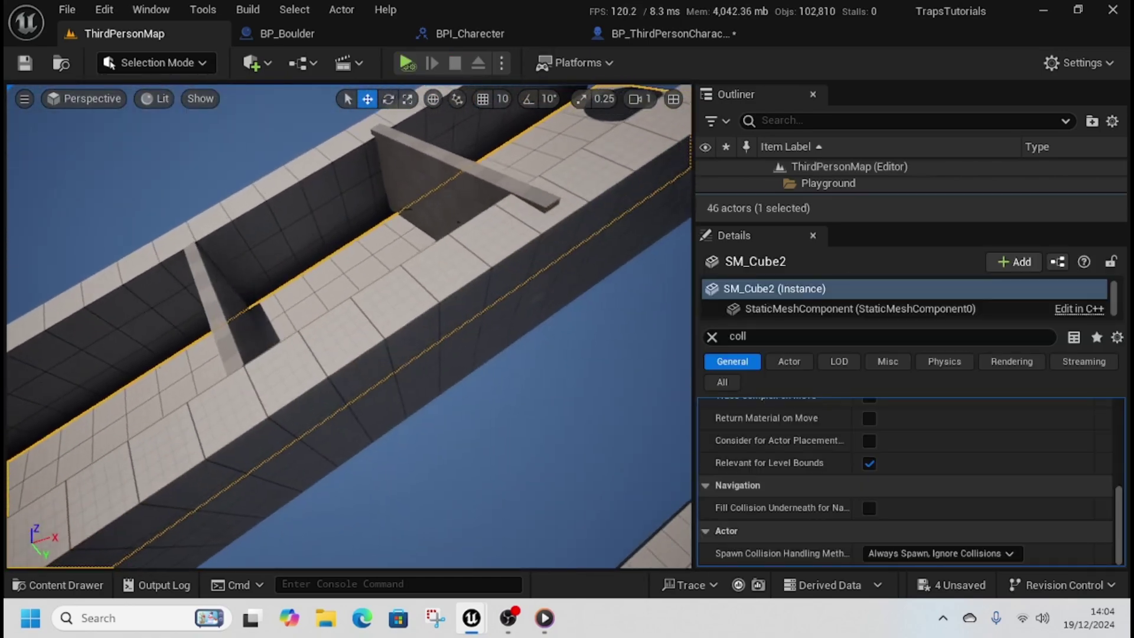
- Create a Blueprint class in GC_Wall's folder with FS_AnchorField_Generic as its parent, keeping the default name
{"action": "mouse_move", "coordinate": [504, 268]}
{"action": "right_mouse_down"}
{"action": "mouse_move", "coordinate": [520, 270]}
{"action": "mouse_move", "coordinate": [473, 177]}
{"action": "mouse_move", "coordinate": [504, 268]}
{"action": "right_mouse_up"}
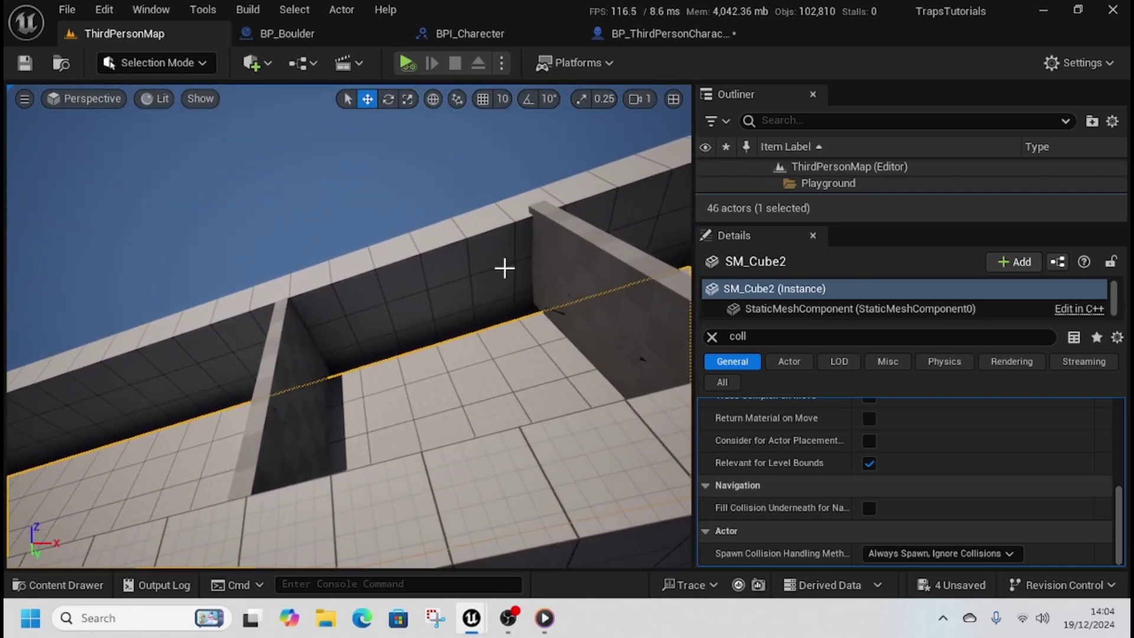
{"action": "key", "text": "ctrl+space"}
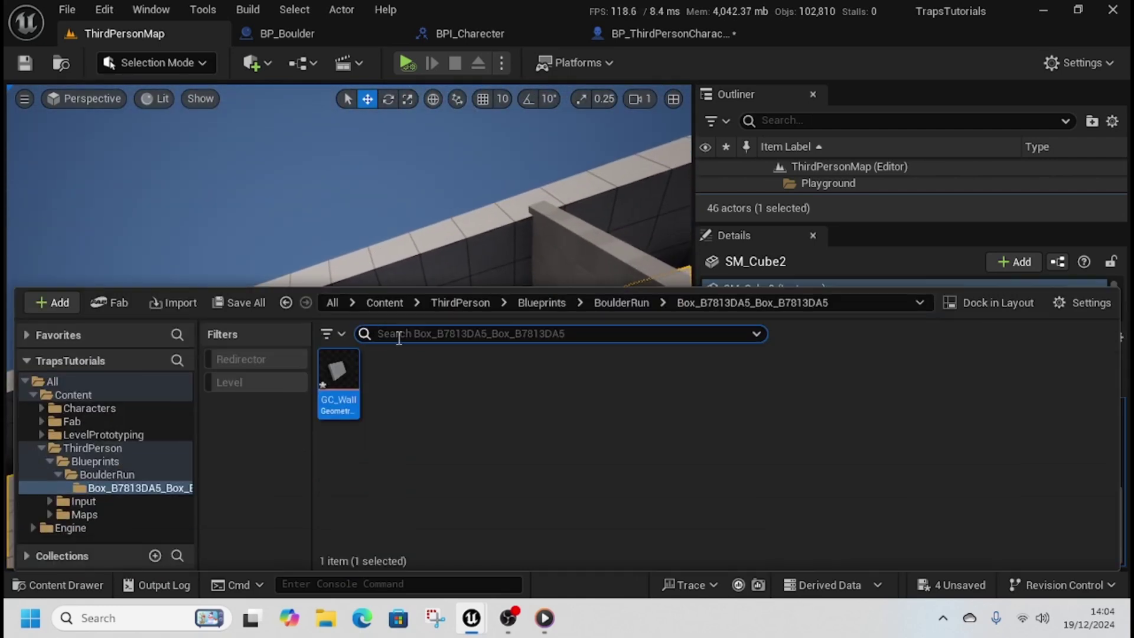
{"action": "left_click", "coordinate": [622, 304]}
{"action": "double_click", "coordinate": [338, 378]}
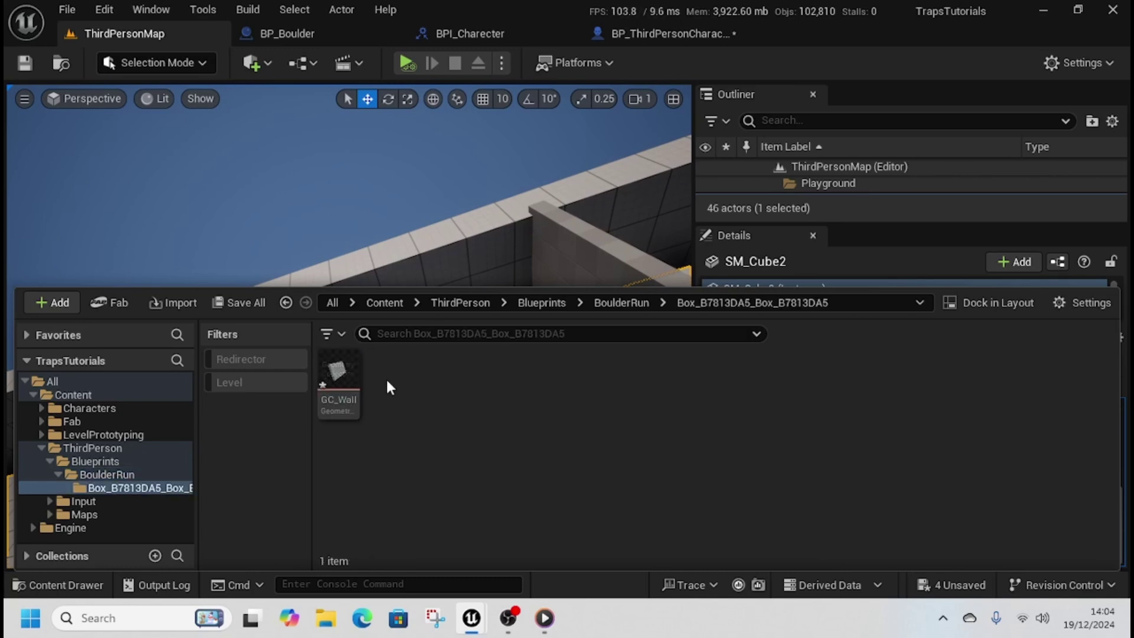
{"action": "right_click", "coordinate": [412, 401]}
{"action": "left_click", "coordinate": [519, 310]}
{"action": "left_click", "coordinate": [366, 419]}
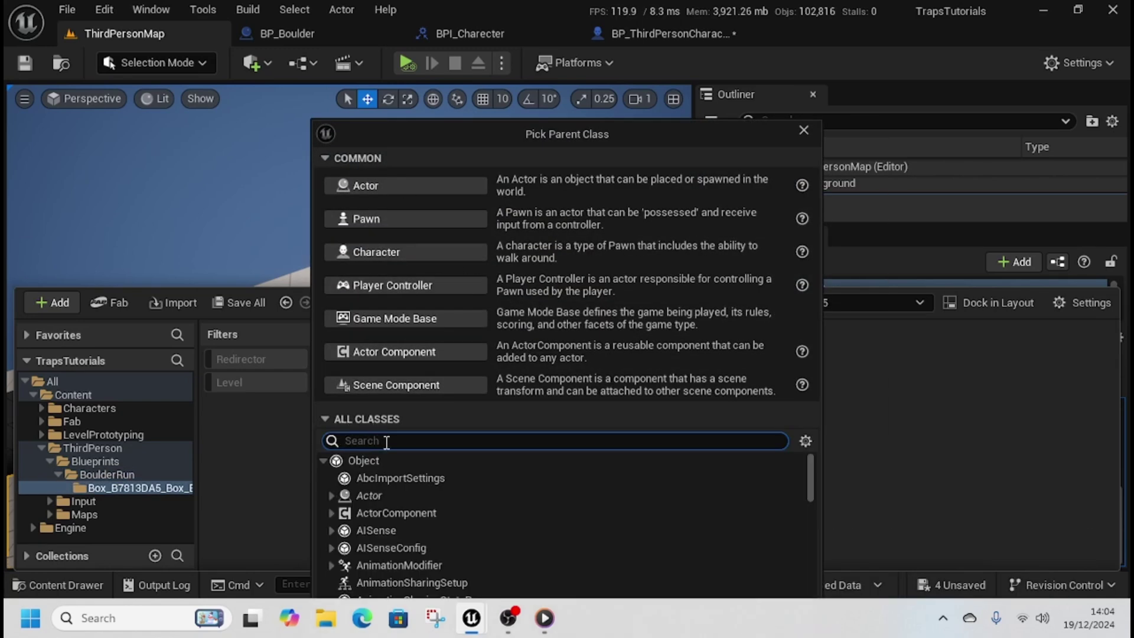
{"action": "type", "text": "ancho"}
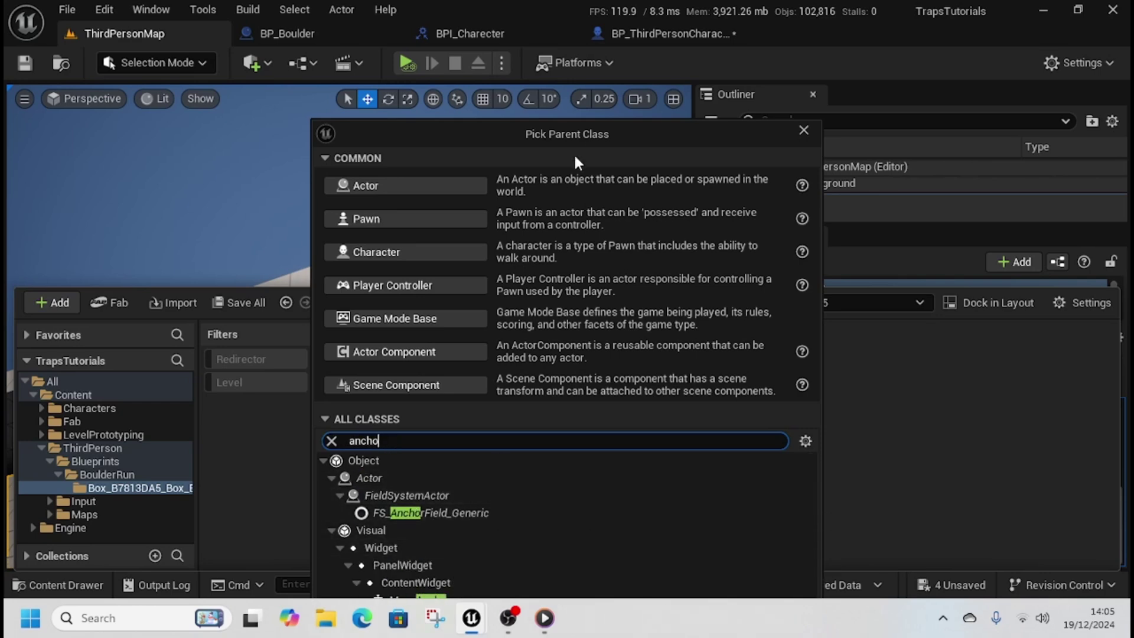
{"action": "left_click_drag", "start_coordinate": [559, 133], "coordinate": [544, 69]}
{"action": "left_click", "coordinate": [416, 447]}
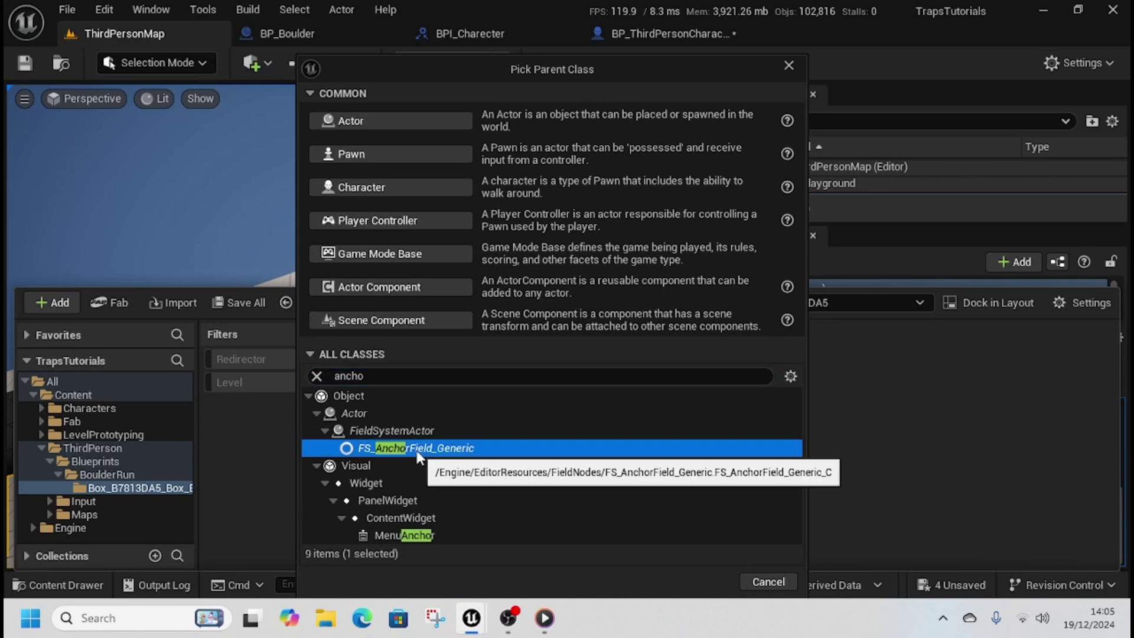
{"action": "left_click", "coordinate": [717, 580]}
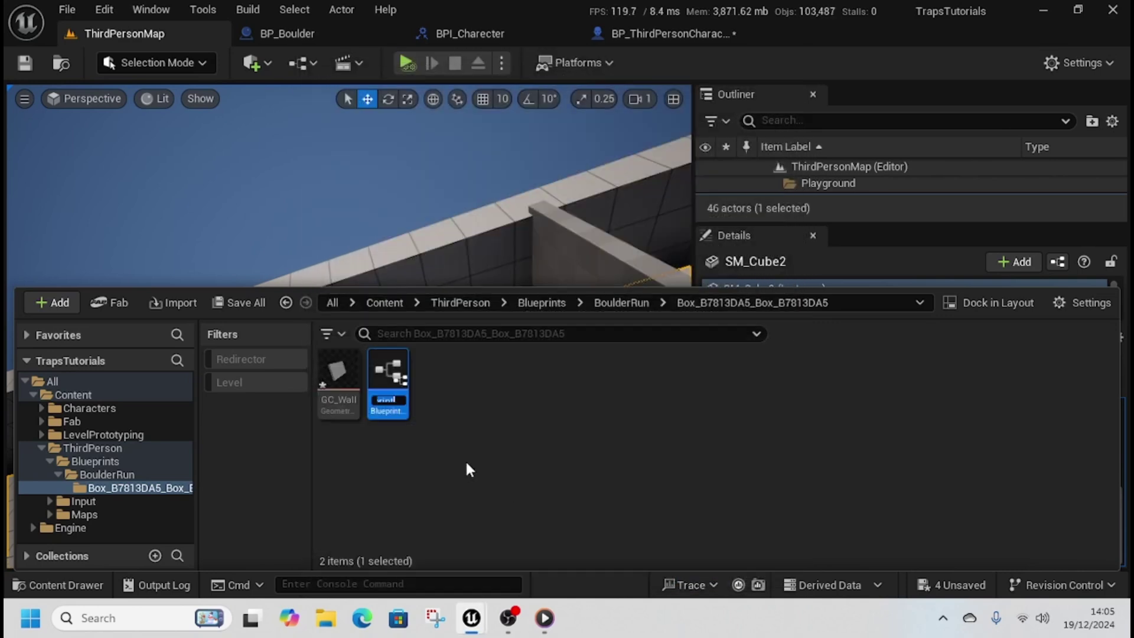
{"action": "left_click", "coordinate": [466, 463]}
- Place the new anchor field blueprint beside GC_Wall, scale it taller, and move it over one end of the wall
{"action": "left_click_drag", "start_coordinate": [395, 378], "coordinate": [535, 316]}
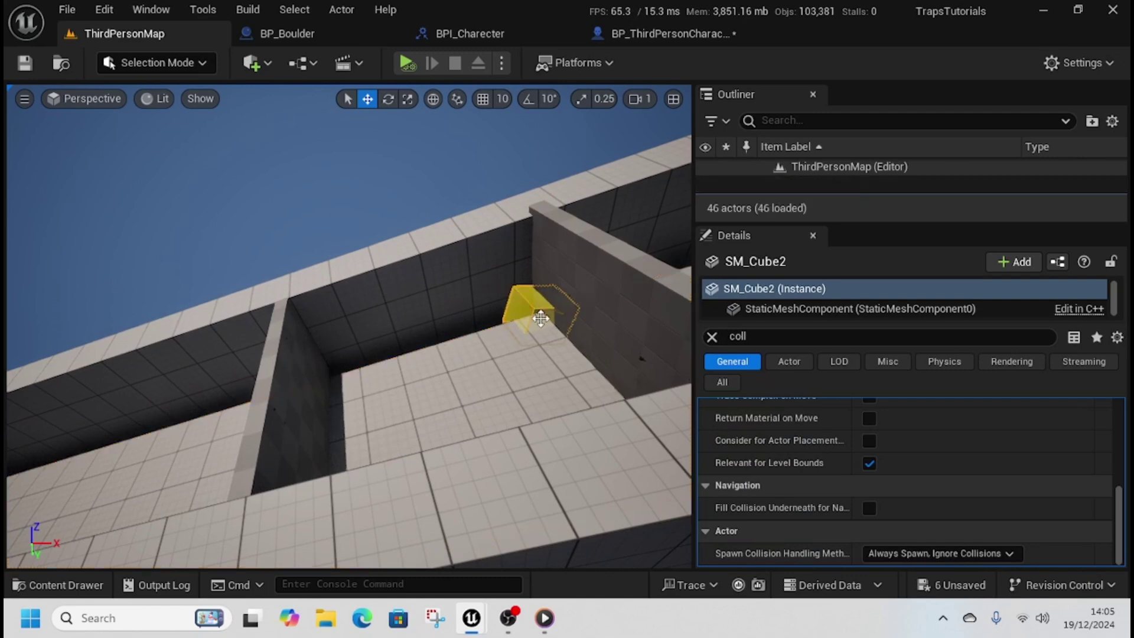
{"action": "right_click_drag", "start_coordinate": [533, 315], "coordinate": [531, 316]}
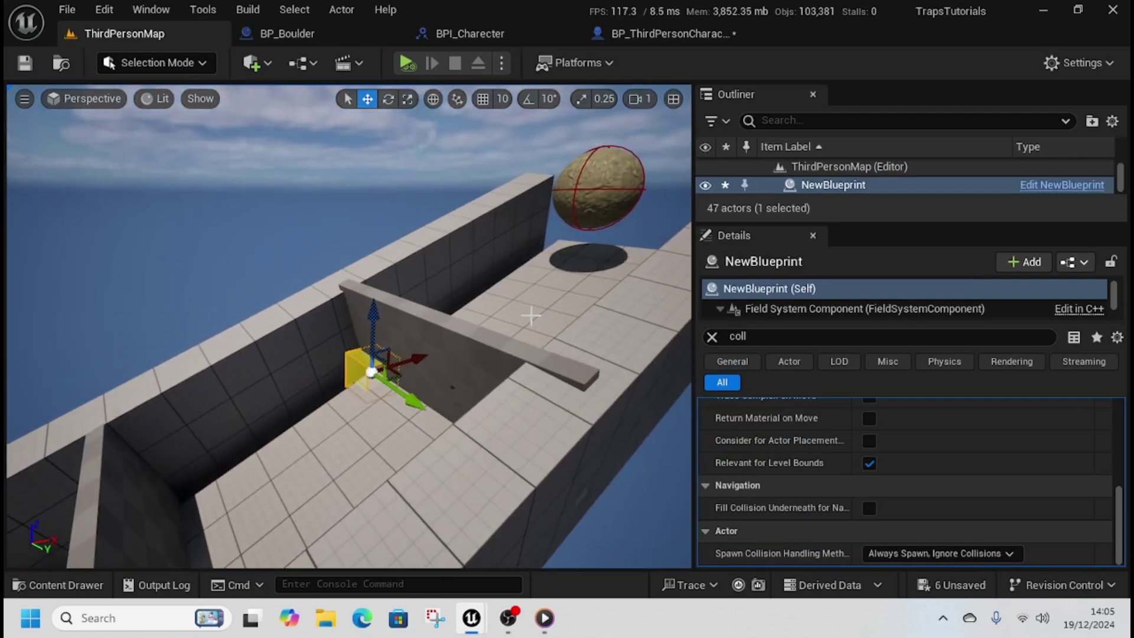
{"action": "left_click", "coordinate": [407, 100]}
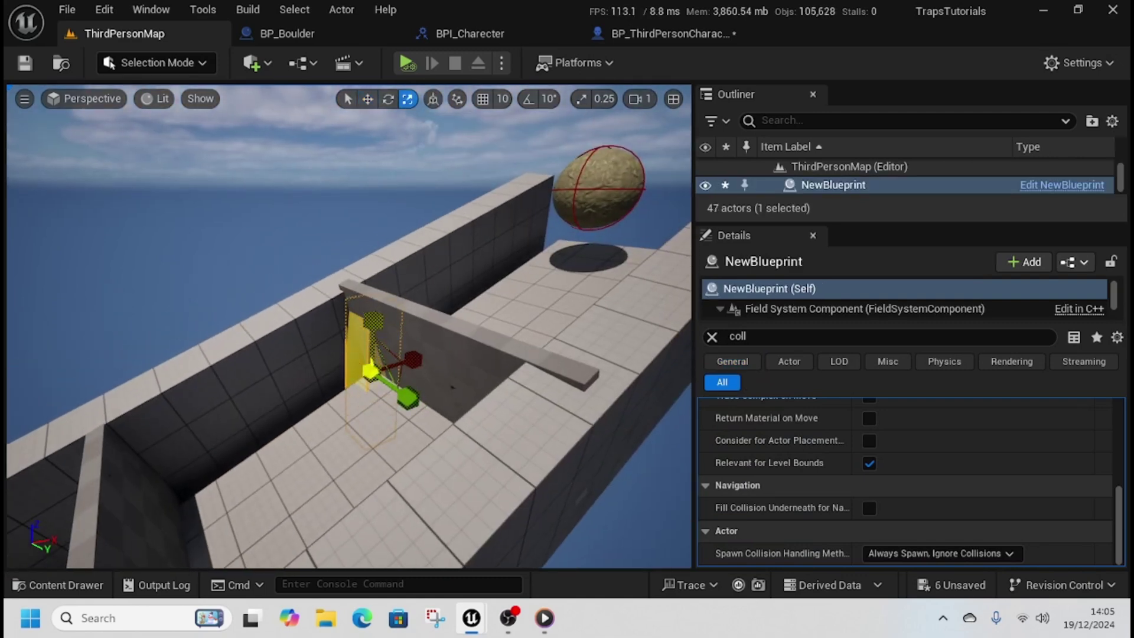
{"action": "right_click_drag", "start_coordinate": [365, 349], "coordinate": [422, 334]}
{"action": "left_click", "coordinate": [368, 100]}
{"action": "left_click_drag", "start_coordinate": [337, 415], "coordinate": [301, 343]}
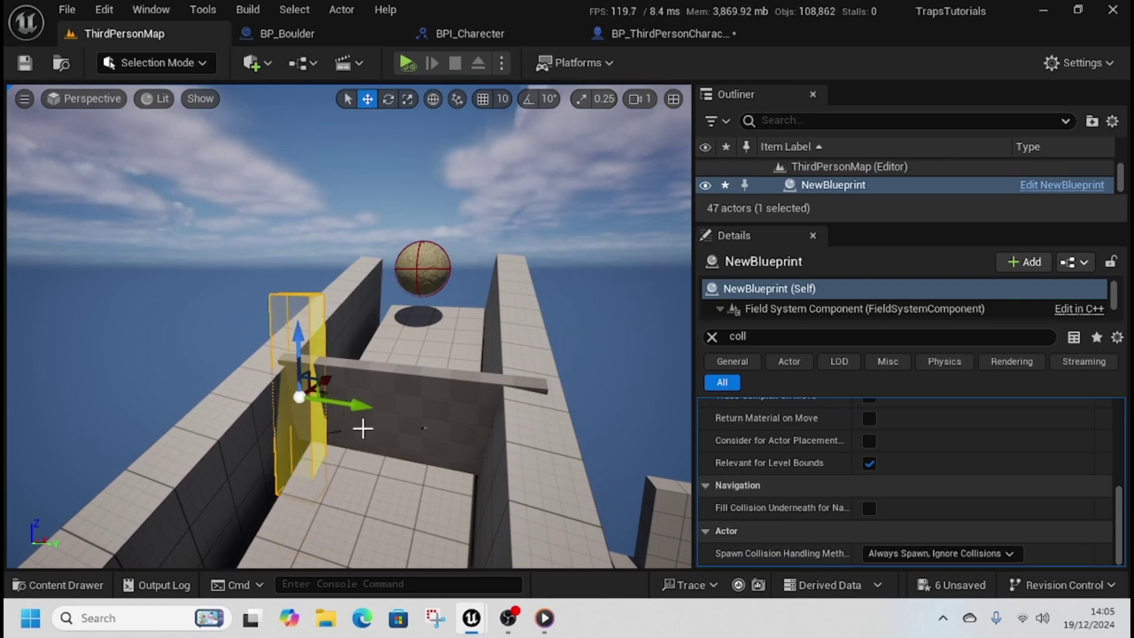
- Duplicate the anchor field and move the copy over the opposite end of GC_Wall
{"action": "key", "text": "ctrl+d"}
{"action": "left_click_drag", "start_coordinate": [362, 407], "coordinate": [597, 441]}
{"action": "right_click_drag", "start_coordinate": [597, 440], "coordinate": [443, 464]}
- Duplicate the anchor field twice more and place the copies over both ends of GC_Wall2
{"action": "key", "text": "d"}
{"action": "key", "text": "ctrl+d"}
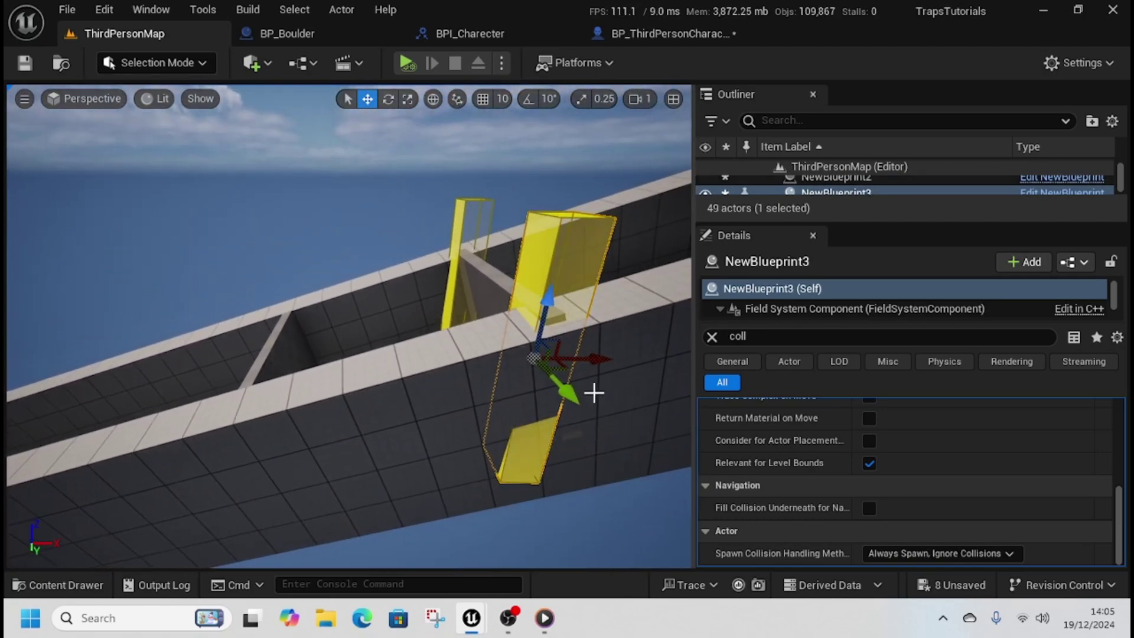
{"action": "left_click_drag", "start_coordinate": [587, 393], "coordinate": [302, 391]}
{"action": "left_click_drag", "start_coordinate": [239, 323], "coordinate": [260, 431]}
{"action": "key", "text": "ctrl+d"}
{"action": "left_click_drag", "start_coordinate": [247, 479], "coordinate": [290, 357]}
- Filter GC_Wall2's properties by "ini" and add NewBlueprint3 and NewBlueprint4 as its Initialization Fields
{"action": "mouse_move", "coordinate": [327, 314]}
{"action": "right_mouse_down"}
{"action": "mouse_move", "coordinate": [342, 316]}
{"action": "mouse_move", "coordinate": [327, 314]}
{"action": "right_mouse_up"}
{"action": "left_click", "coordinate": [325, 354]}
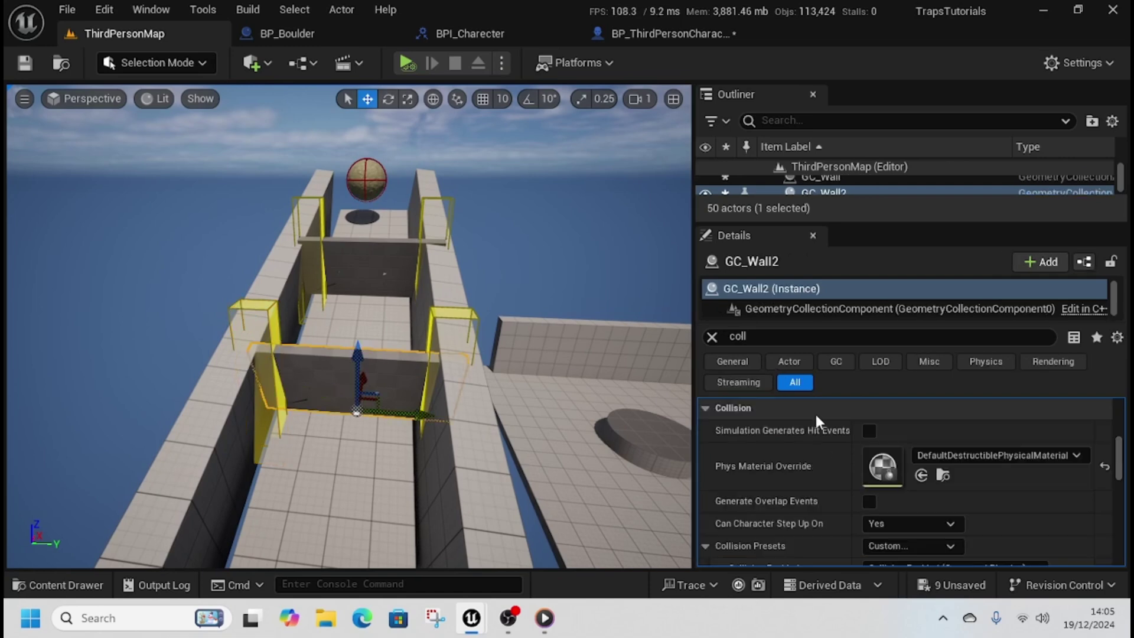
{"action": "type", "text": "i"}
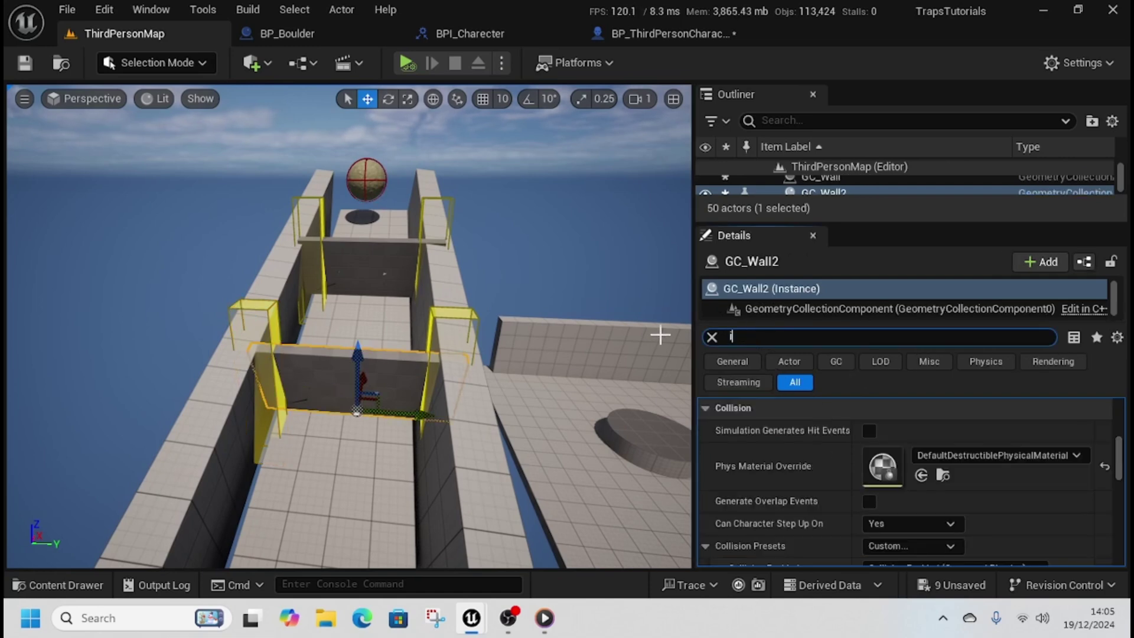
{"action": "type", "text": "ni"}
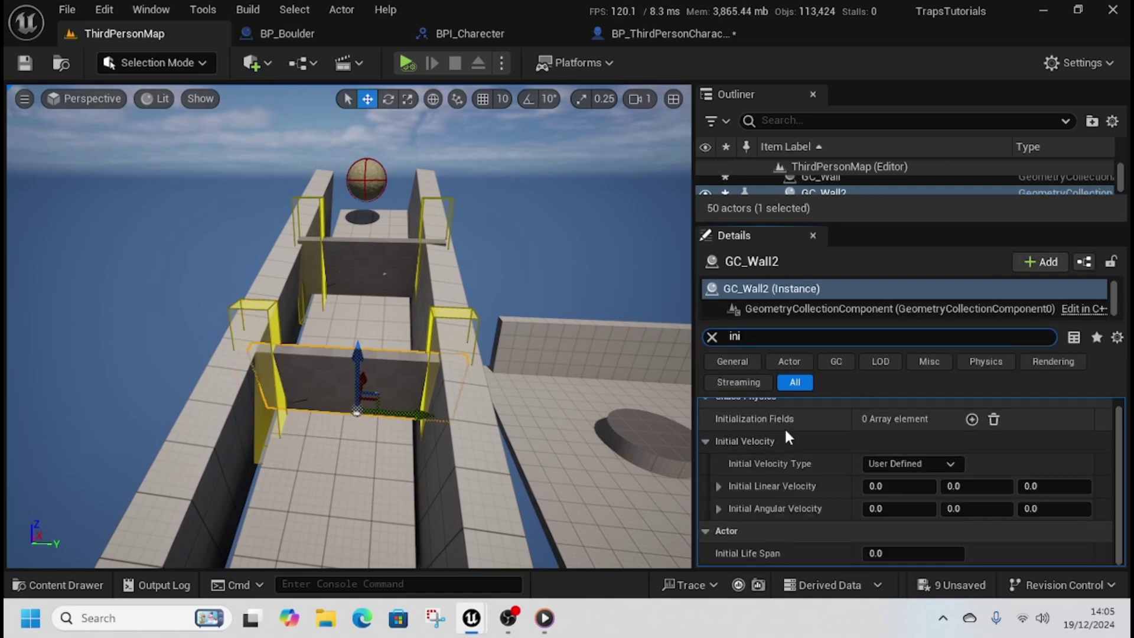
{"action": "left_click", "coordinate": [971, 419]}
{"action": "left_click", "coordinate": [949, 444]}
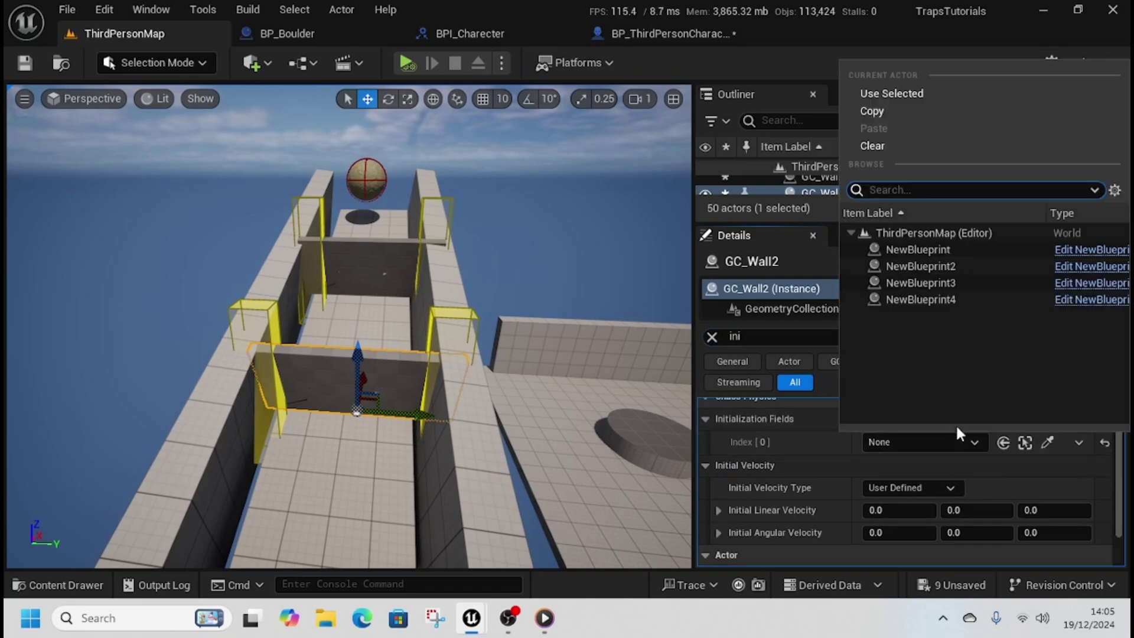
{"action": "left_click", "coordinate": [1045, 444]}
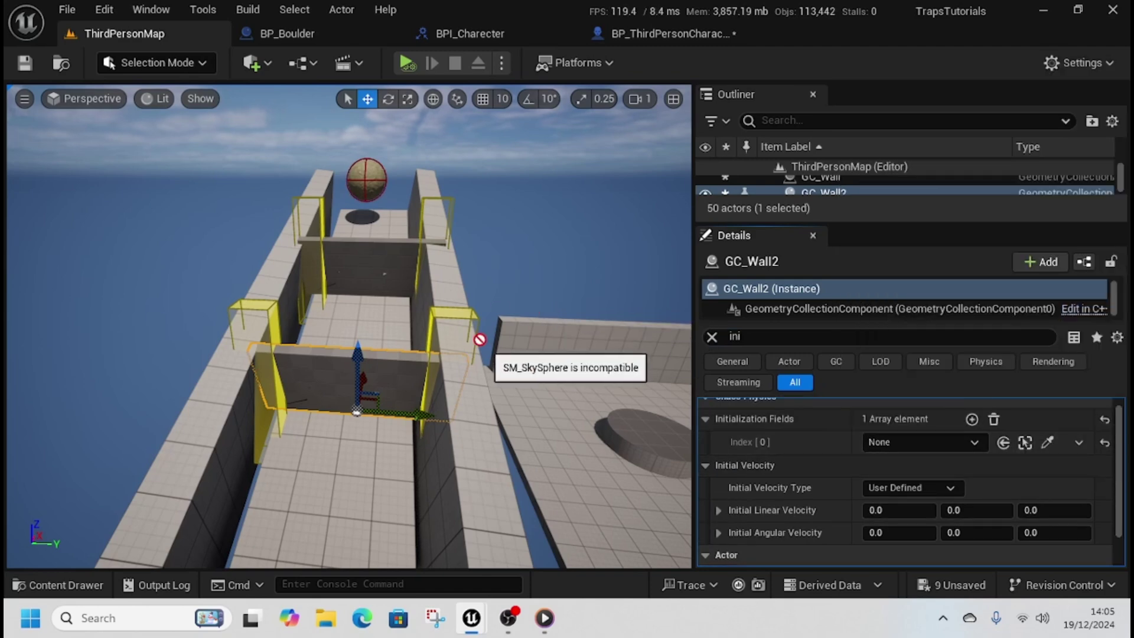
{"action": "left_click", "coordinate": [972, 419]}
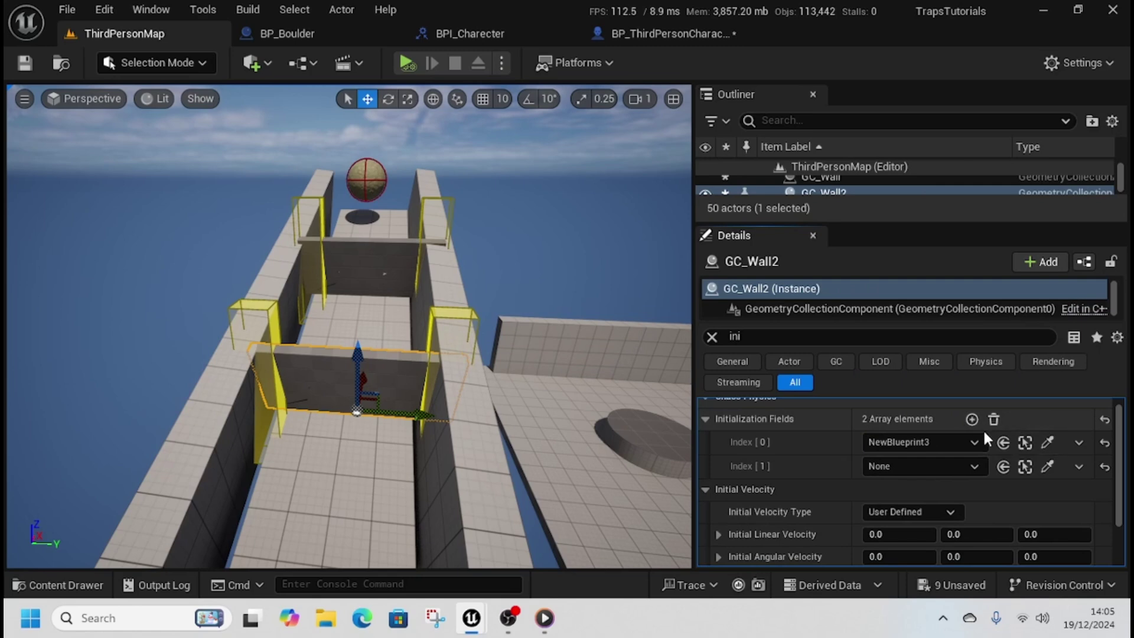
{"action": "left_click", "coordinate": [1047, 467]}
{"action": "left_click", "coordinate": [256, 322]}
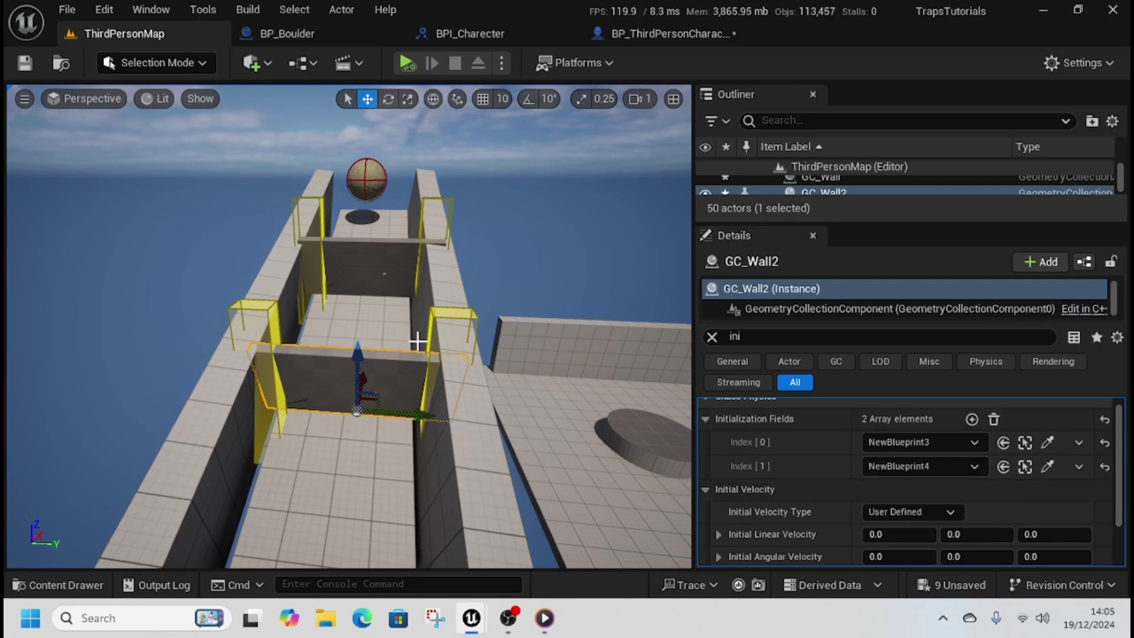
- Simulate the boulder run to test the anchored GC_Wall2, stop the simulation, and clear the property filter
{"action": "left_click", "coordinate": [406, 62]}
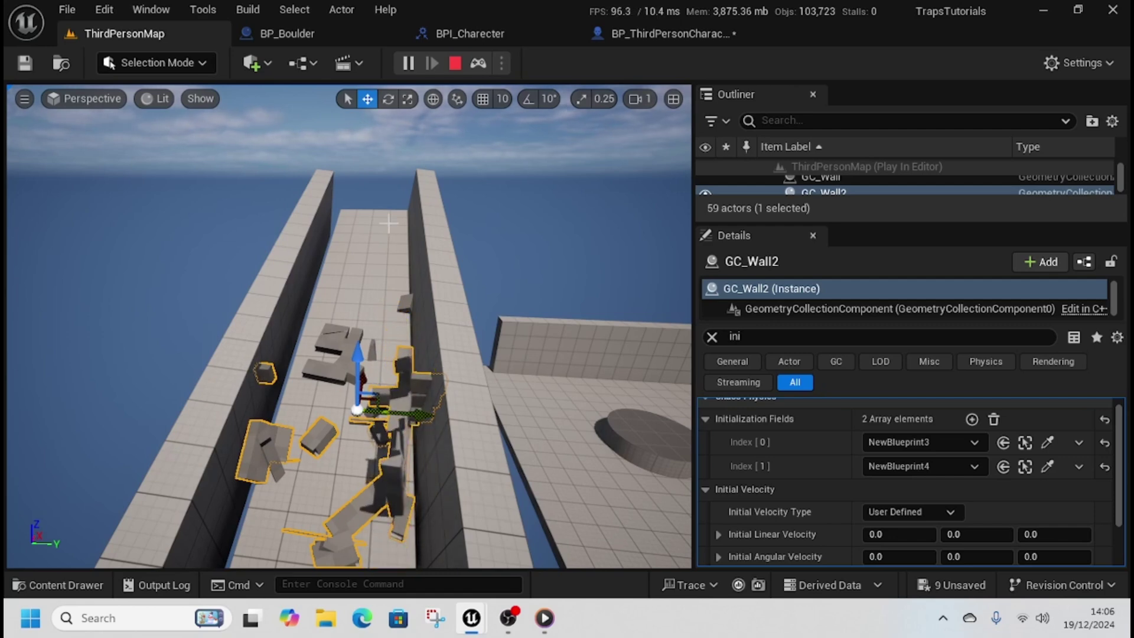
{"action": "left_click", "coordinate": [455, 64]}
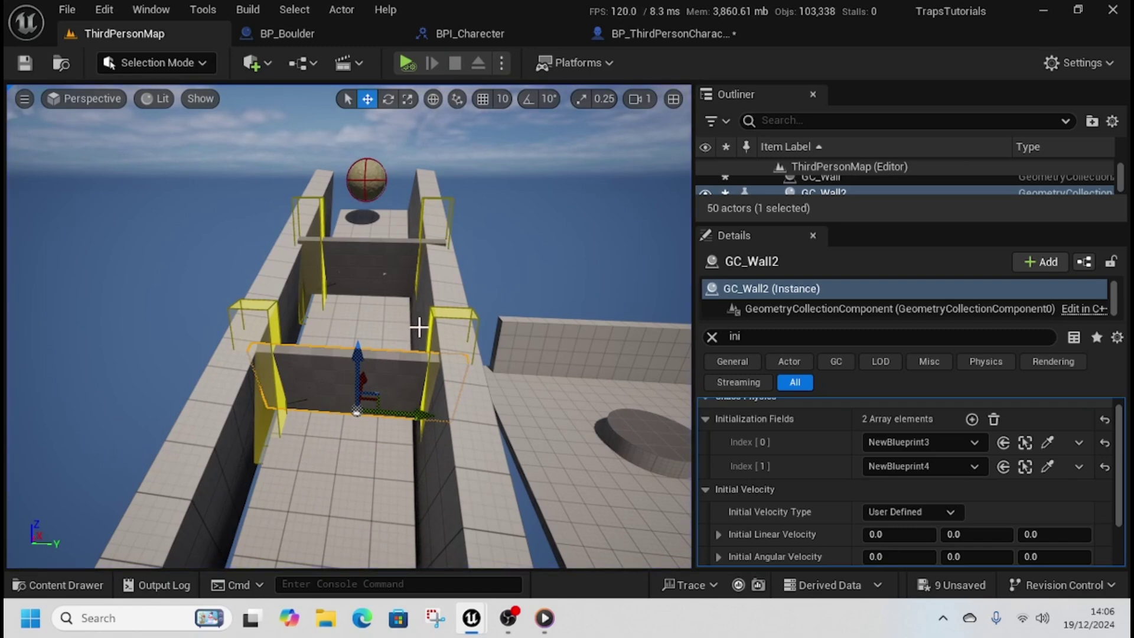
{"action": "left_click", "coordinate": [712, 337]}
{"action": "scroll", "coordinate": [892, 499], "scroll_direction": "up", "scroll_amount": 3}
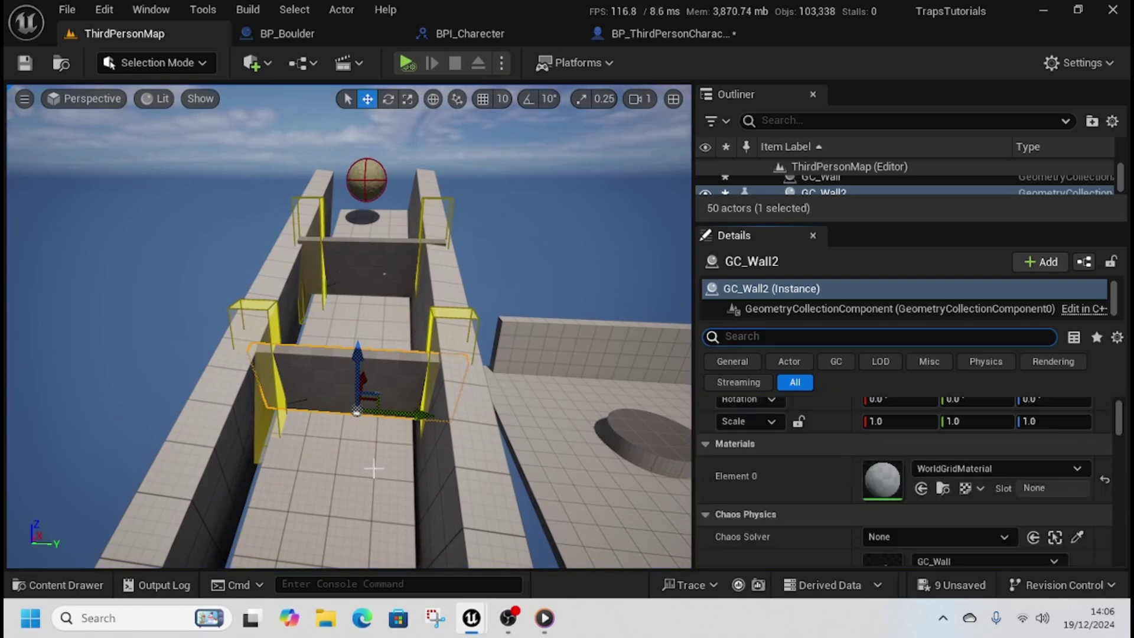
- Search Fab for "brick" and limit the results to free products
{"action": "key", "text": "ctrl+space"}
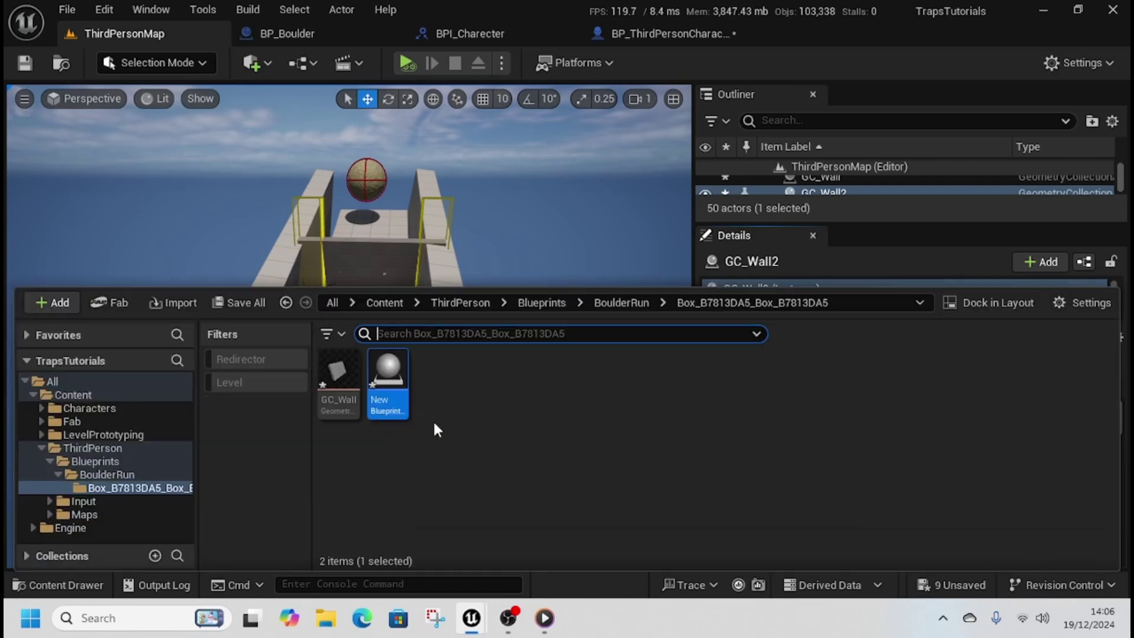
{"action": "left_click", "coordinate": [116, 302]}
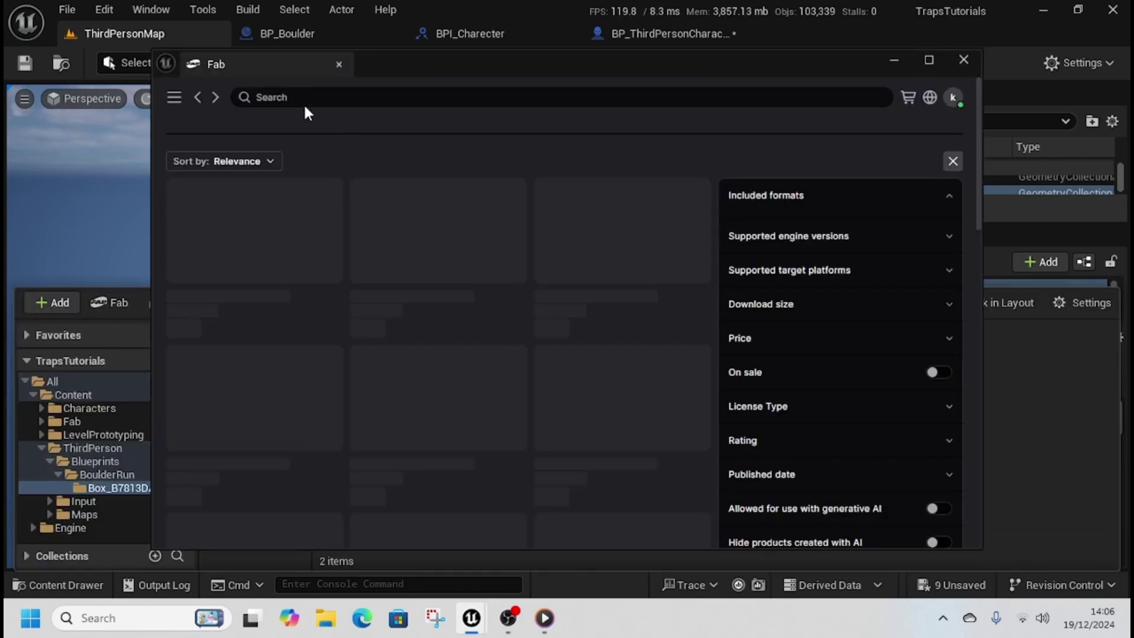
{"action": "left_click", "coordinate": [304, 102]}
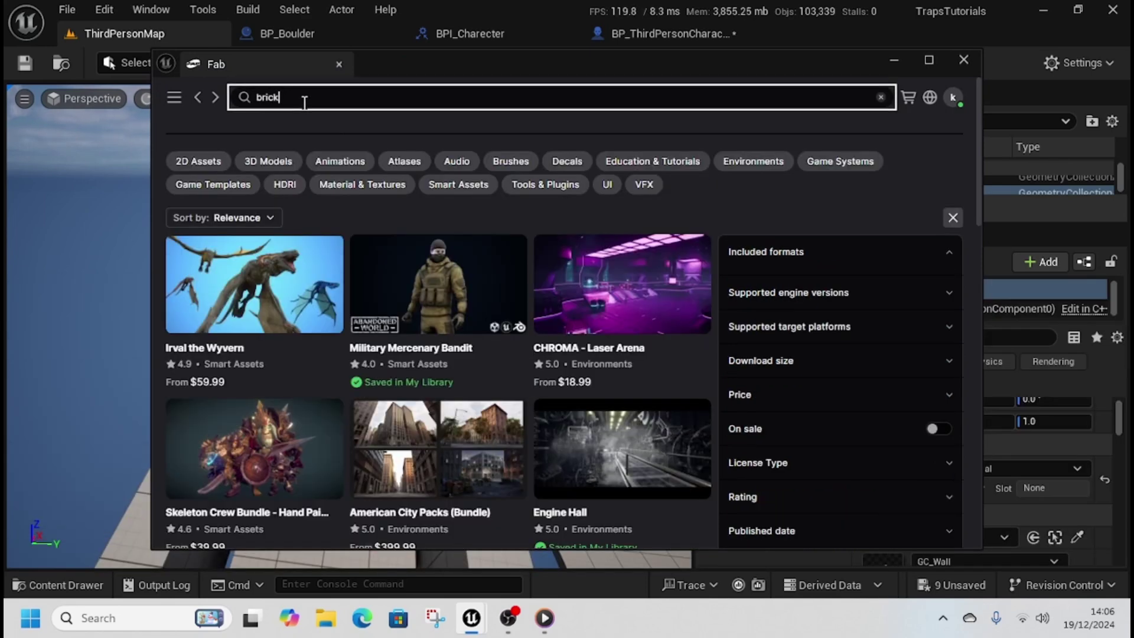
{"action": "key", "text": "Return"}
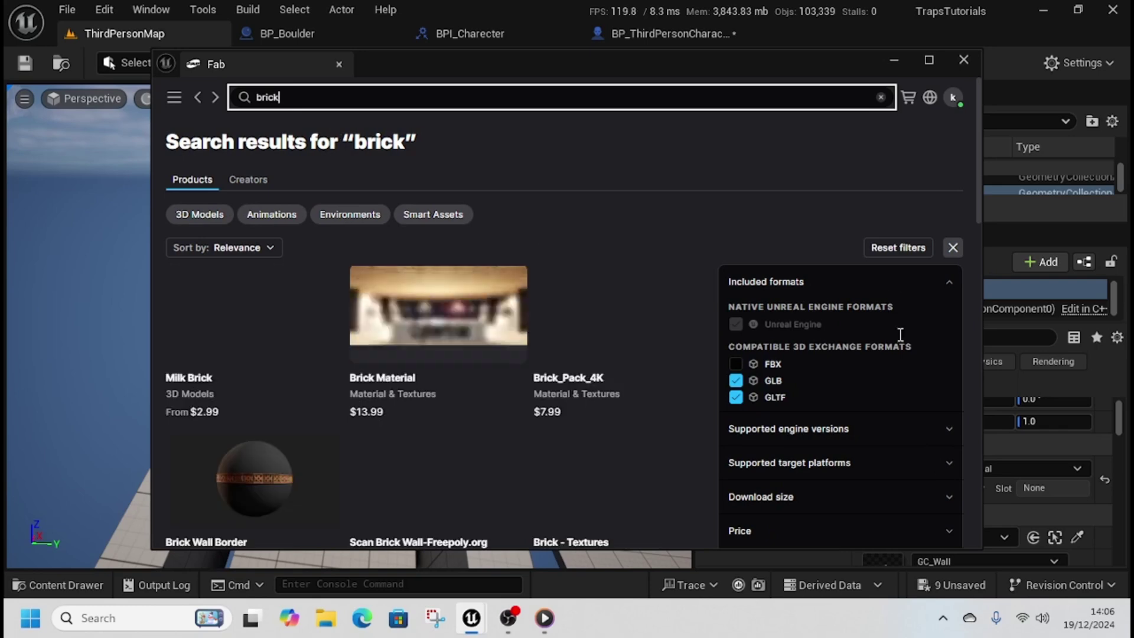
{"action": "left_click", "coordinate": [742, 449]}
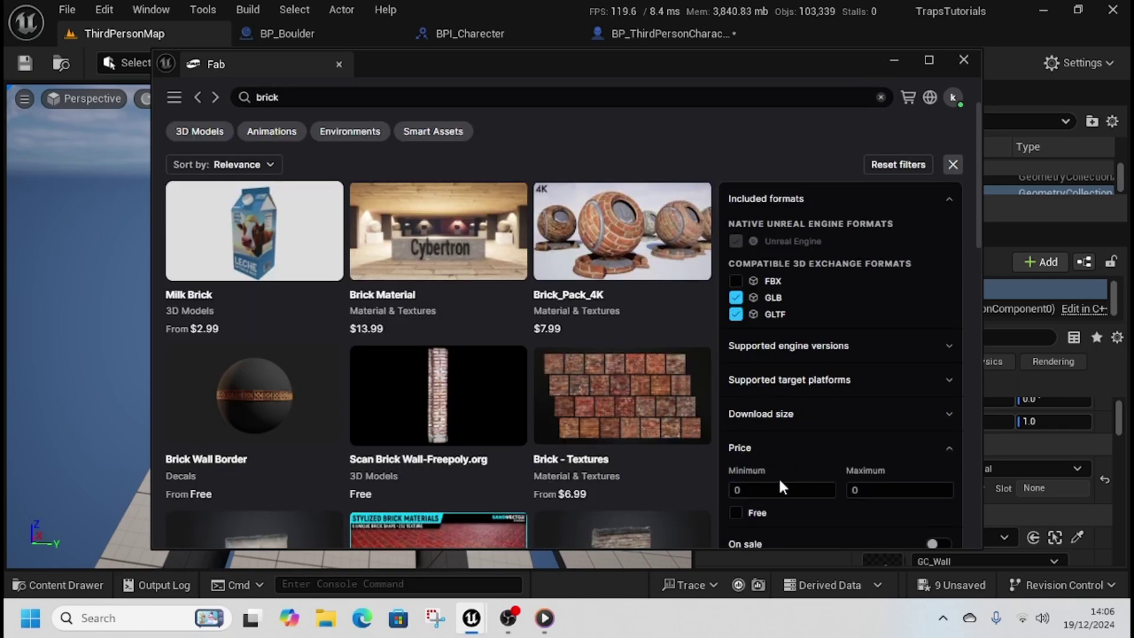
{"action": "left_click", "coordinate": [738, 512]}
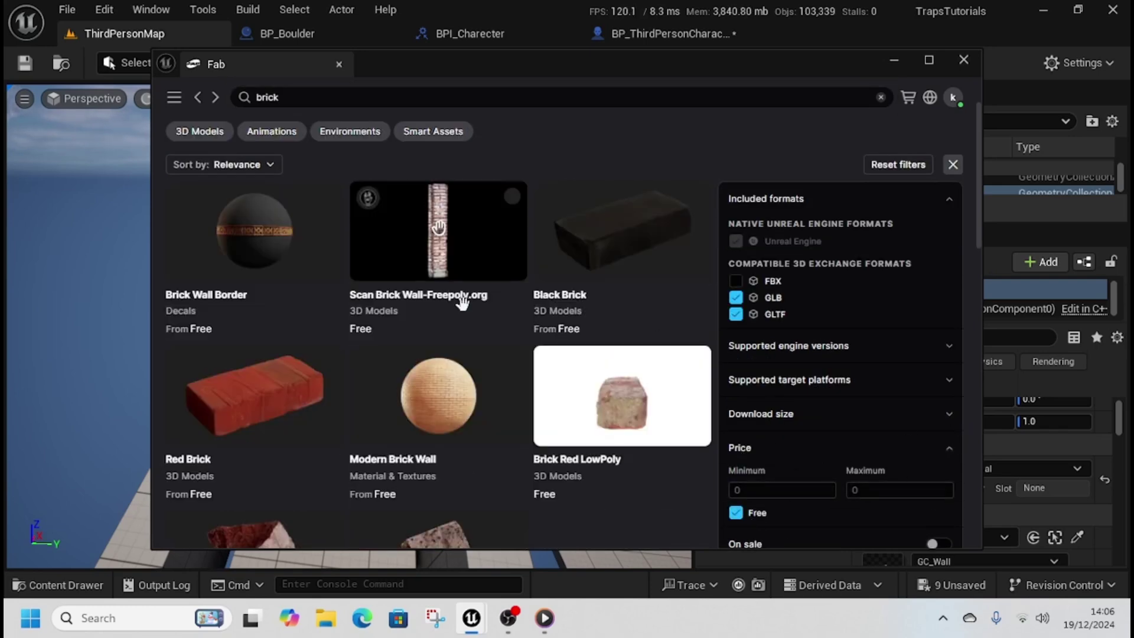
- Add the Modern Brick Wall material at Medium quality to the project, and close the Fab and content browser windows
{"action": "left_click", "coordinate": [437, 451]}
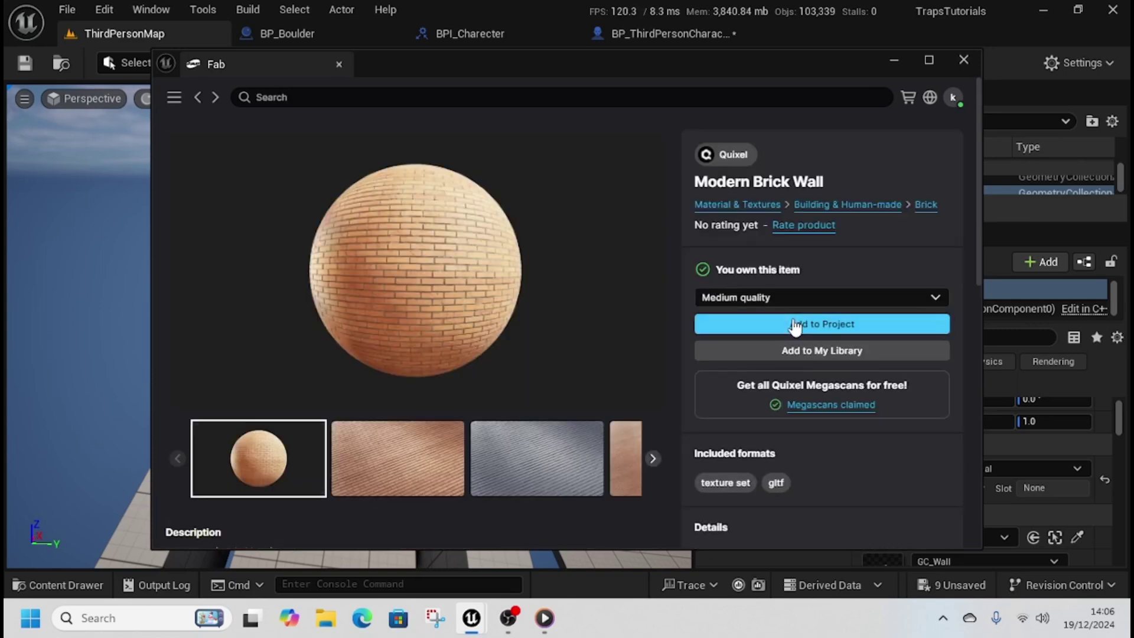
{"action": "left_click", "coordinate": [794, 325]}
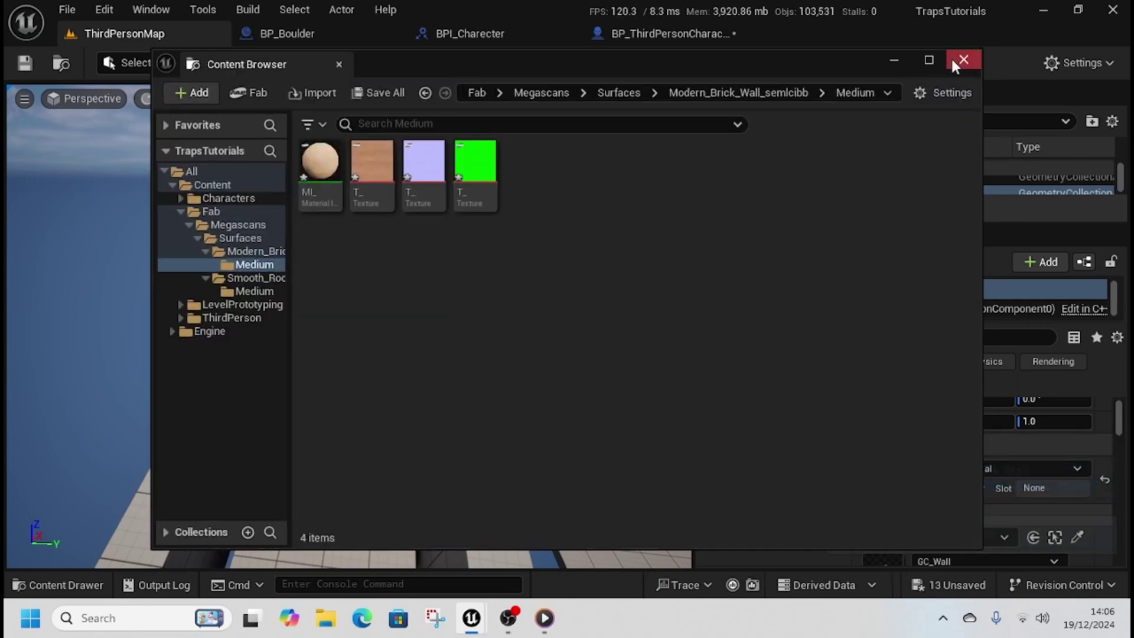
{"action": "left_click", "coordinate": [963, 60]}
{"action": "left_click", "coordinate": [947, 61]}
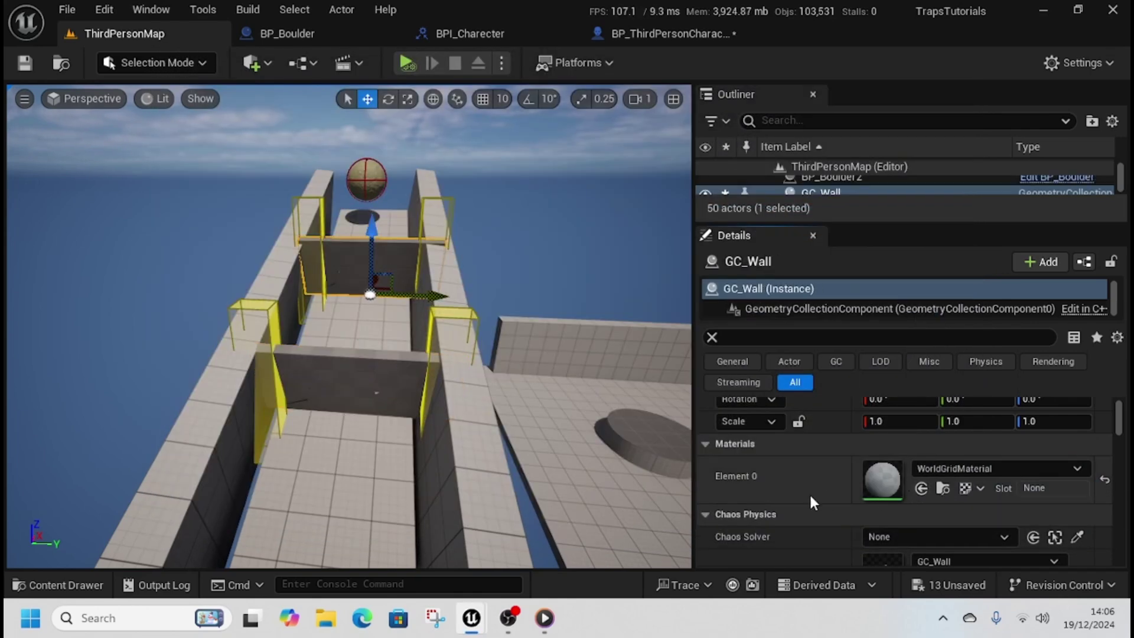
- Browse the project content to the Medium folder of Modern_Brick_Wall_semlcibb within the Fab Megascans surfaces
{"action": "key", "text": "ctrl+space"}
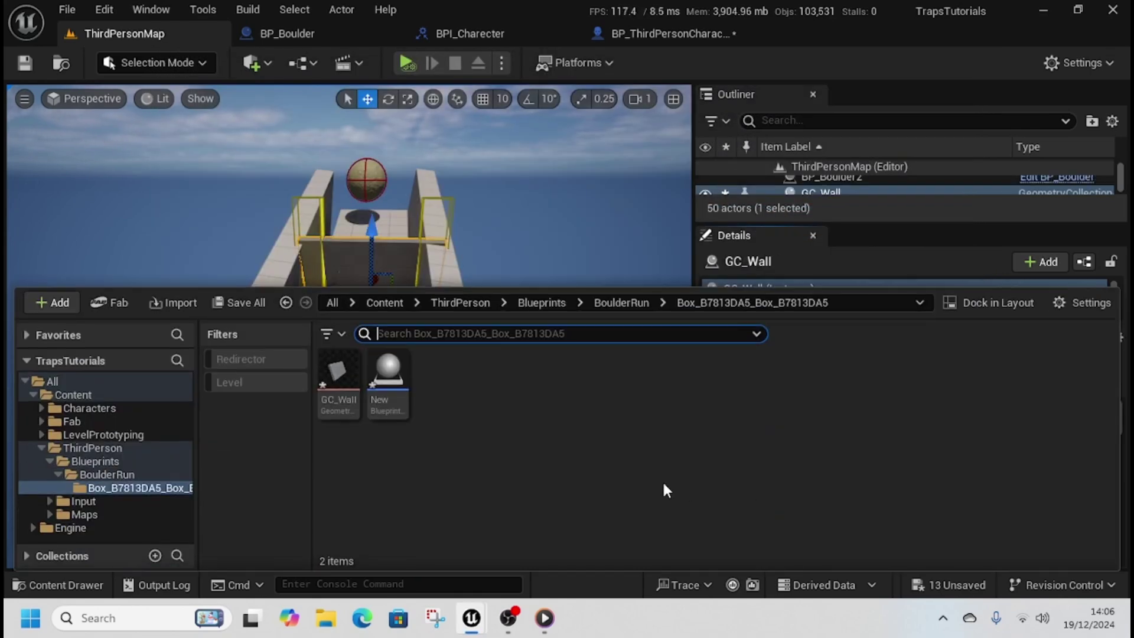
{"action": "left_click", "coordinate": [394, 302]}
{"action": "left_click", "coordinate": [385, 384]}
{"action": "double_click", "coordinate": [384, 378]}
{"action": "double_click", "coordinate": [337, 367]}
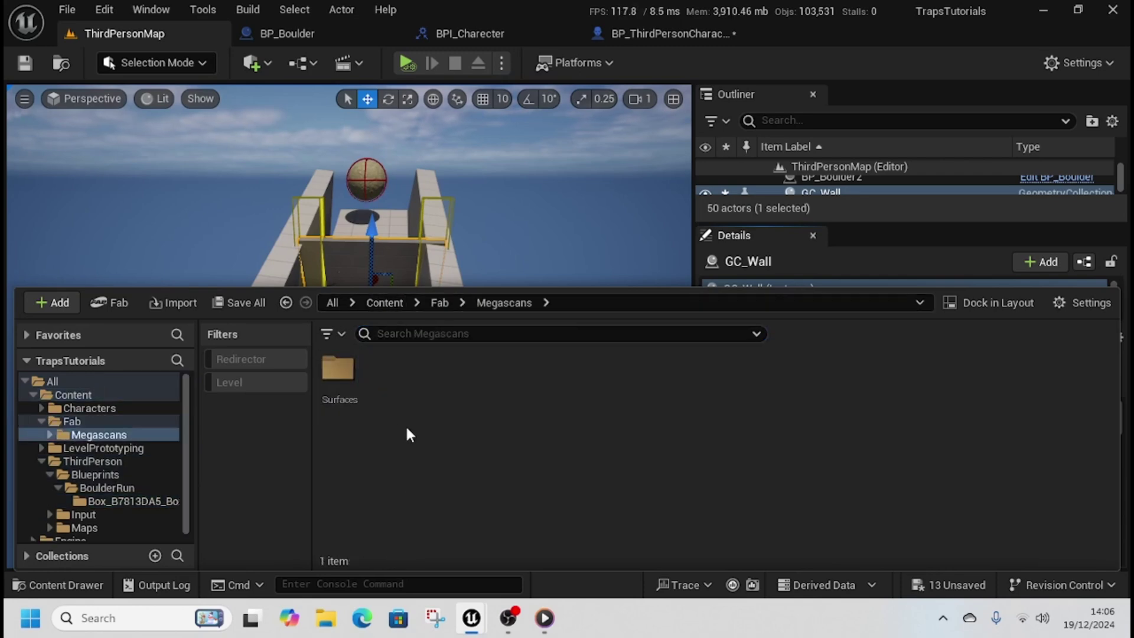
{"action": "double_click", "coordinate": [337, 399]}
{"action": "left_click", "coordinate": [337, 378]}
{"action": "double_click", "coordinate": [338, 378]}
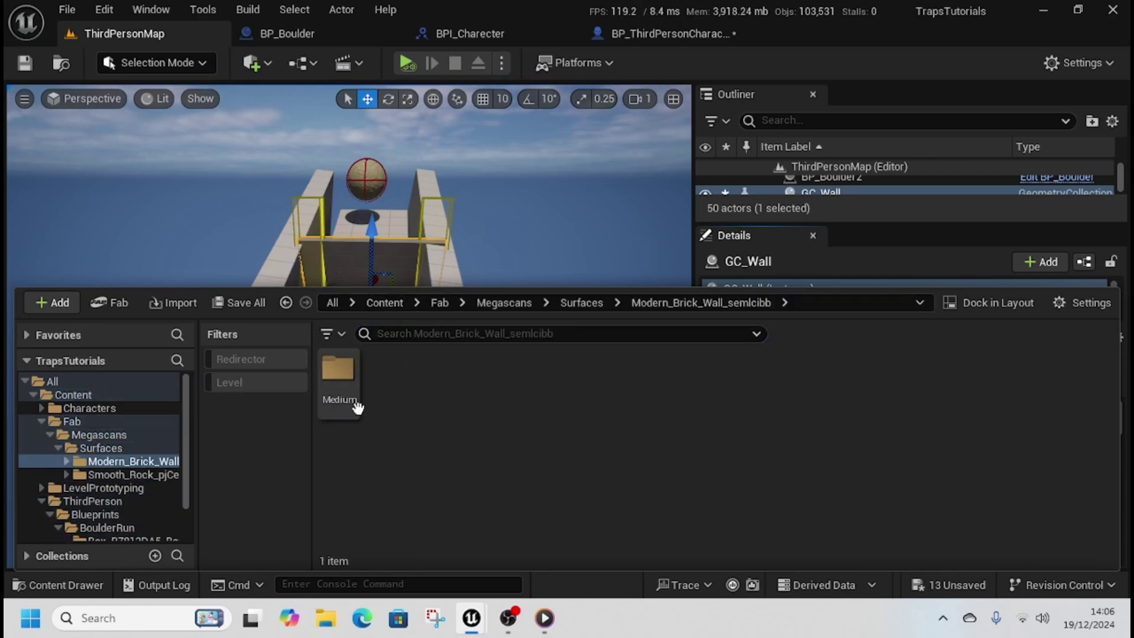
{"action": "double_click", "coordinate": [337, 369]}
{"action": "left_click", "coordinate": [404, 386]}
{"action": "left_click", "coordinate": [506, 261]}
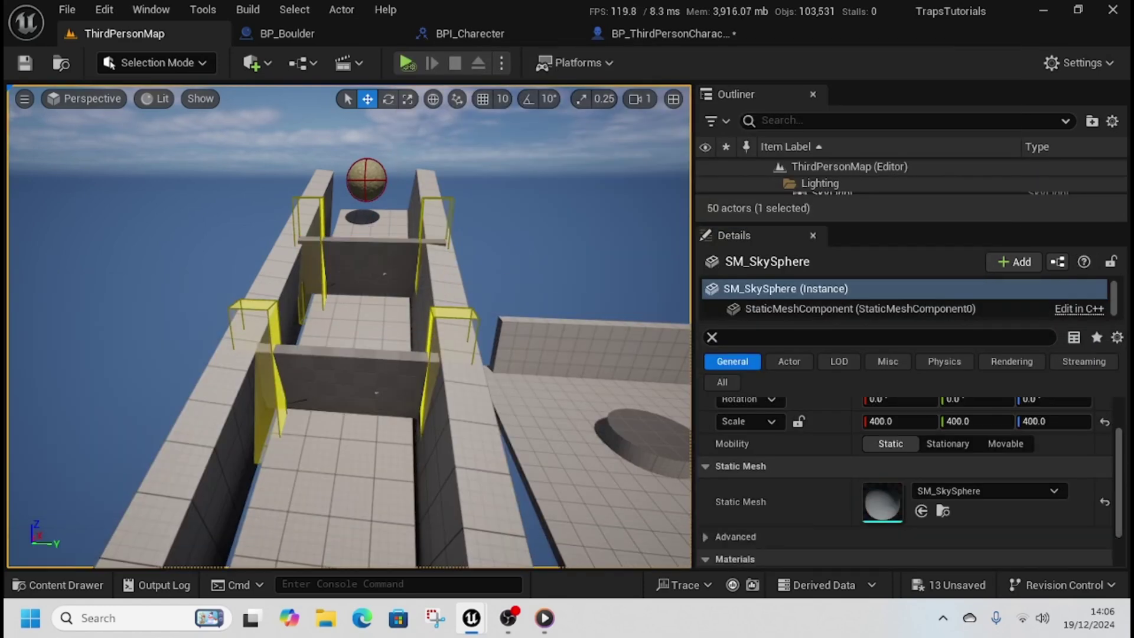
- Assign the MI_semlcibb brick material to Element 0 of both GC_Wall and GC_Wall2
{"action": "left_click", "coordinate": [377, 267]}
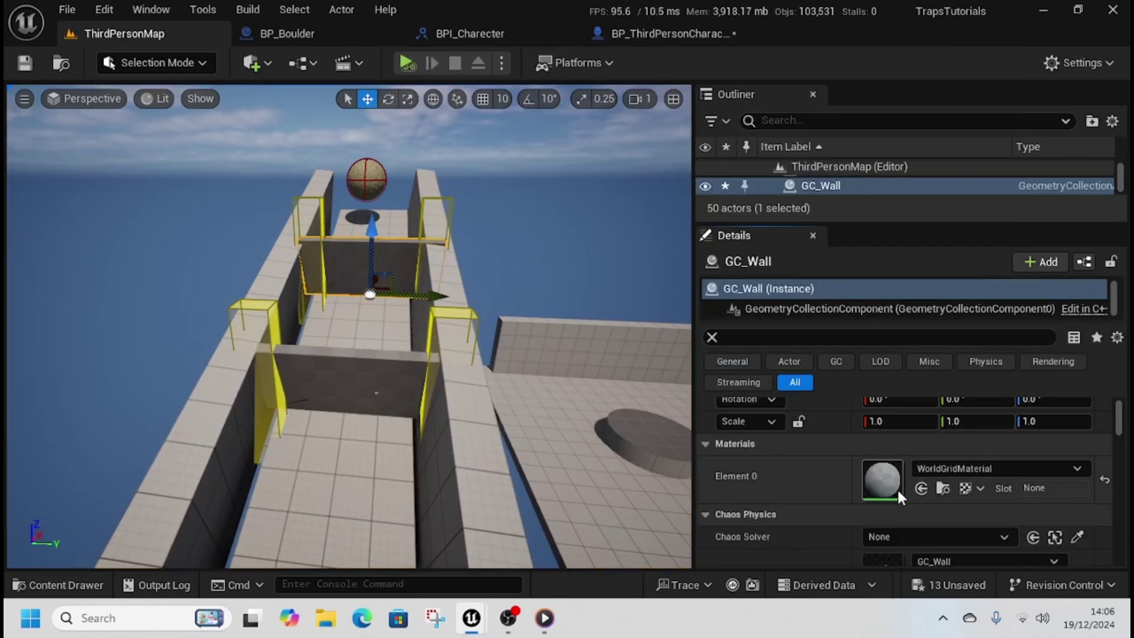
{"action": "key", "text": "ctrl+space"}
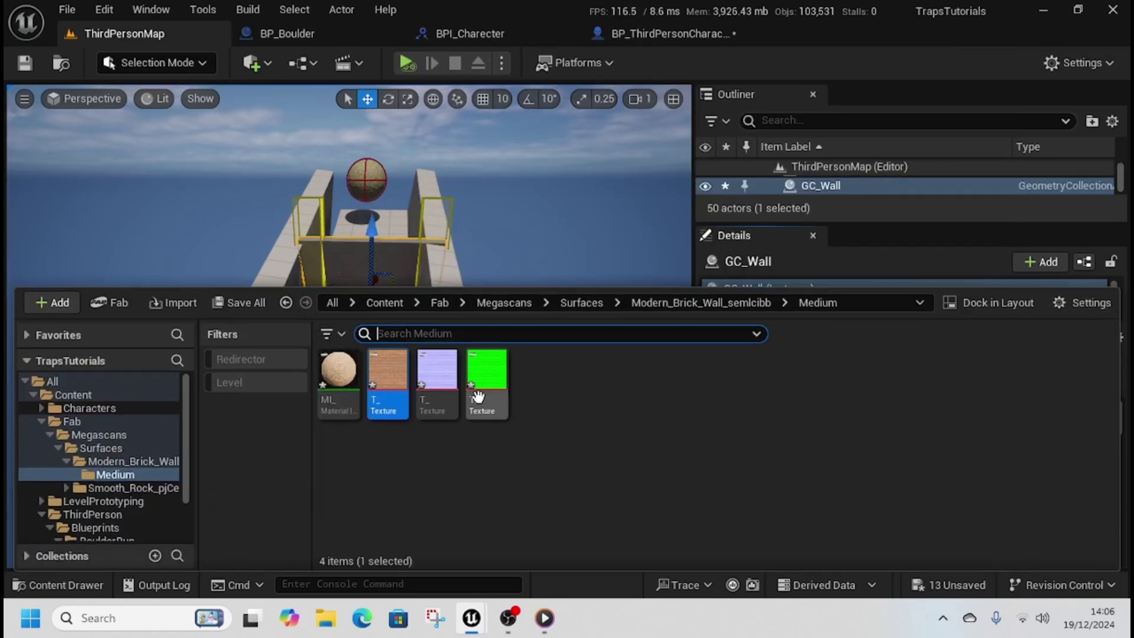
{"action": "left_click", "coordinate": [355, 402]}
{"action": "left_click", "coordinate": [569, 207]}
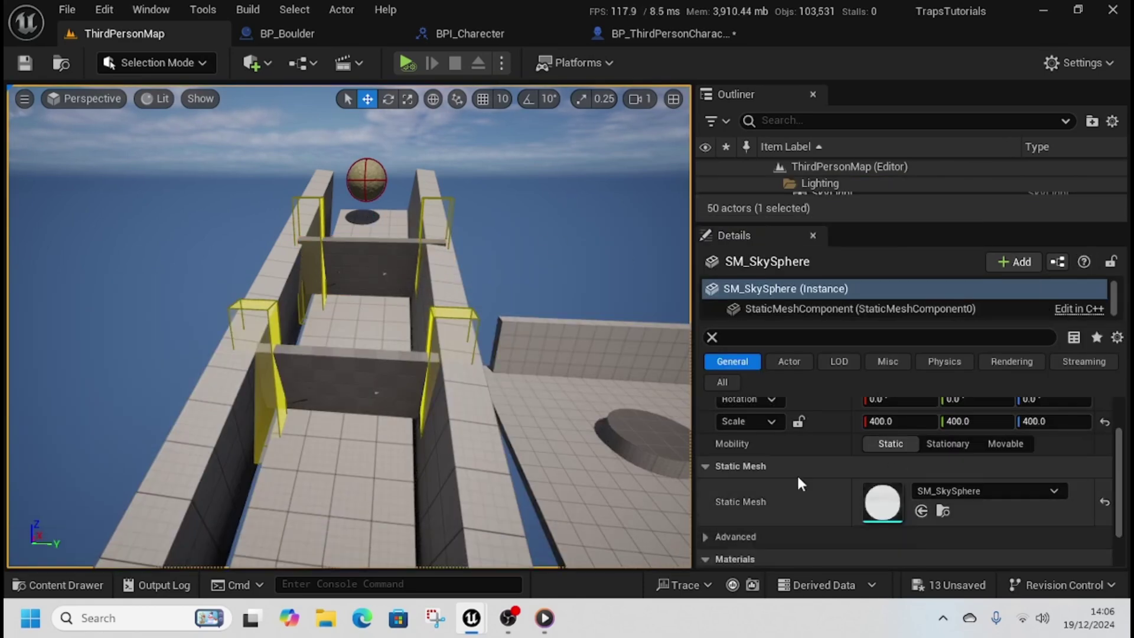
{"action": "left_click", "coordinate": [380, 261]}
{"action": "left_click", "coordinate": [921, 488]}
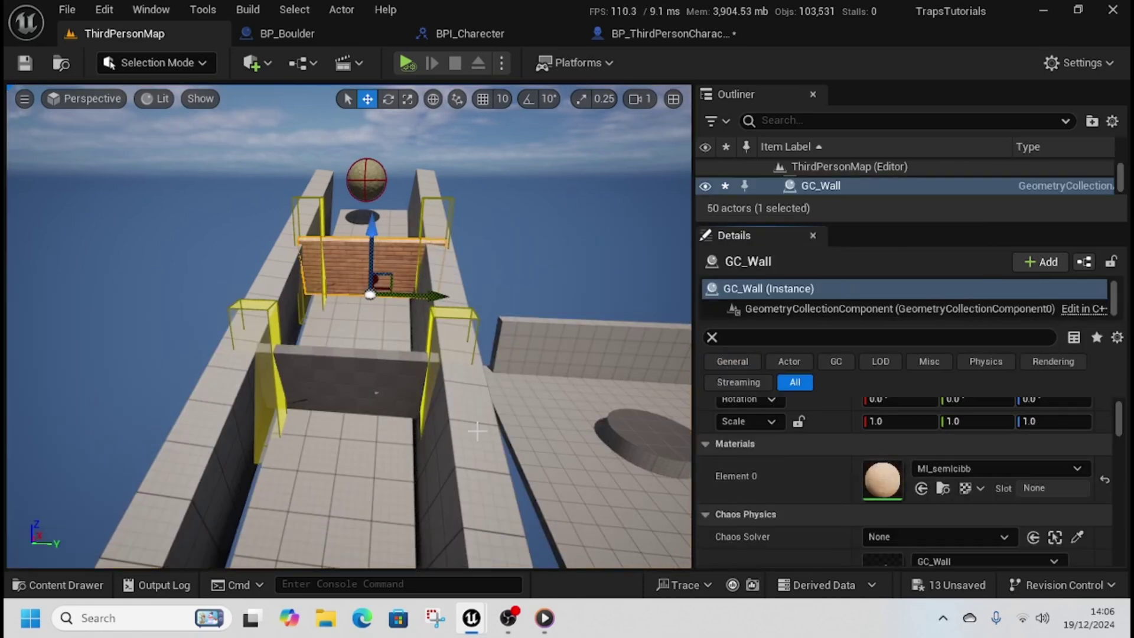
{"action": "left_click", "coordinate": [367, 382]}
{"action": "left_click", "coordinate": [921, 489]}
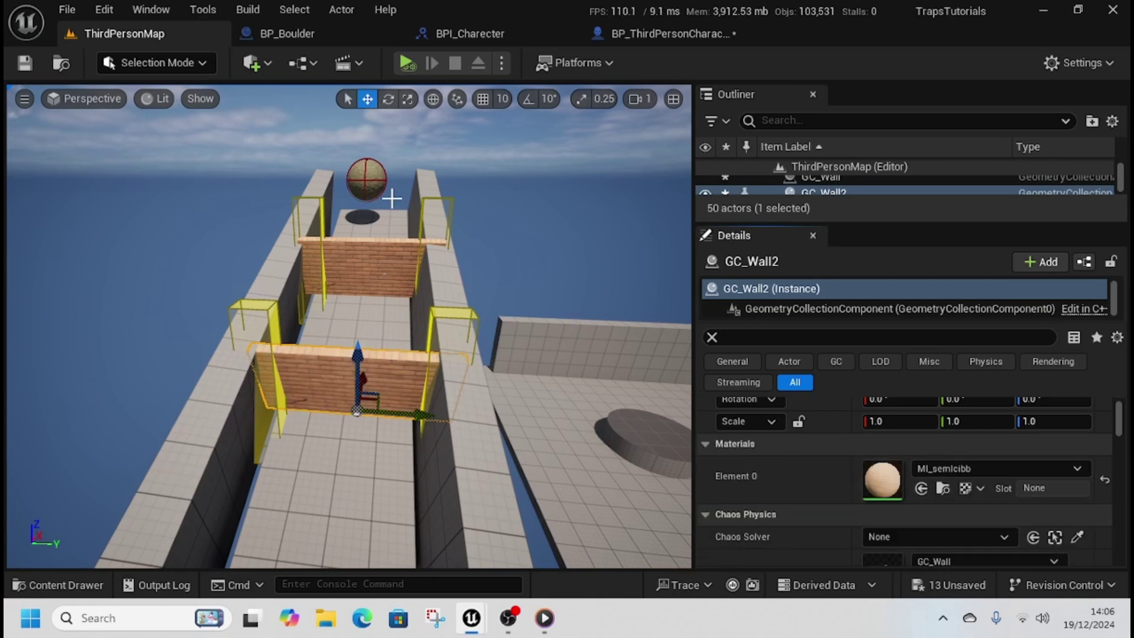
- Simulate the boulder run through the brick-textured walls, then stop the simulation
{"action": "left_click", "coordinate": [406, 61]}
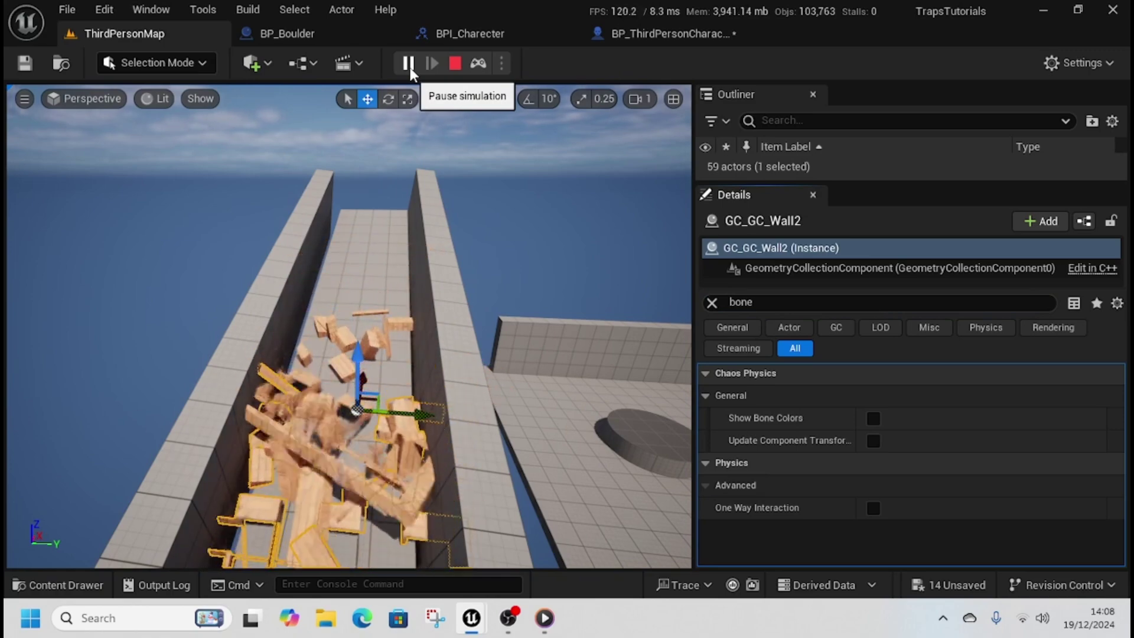
{"action": "mouse_move", "coordinate": [370, 207]}
{"action": "right_mouse_down"}
{"action": "mouse_move", "coordinate": [295, 237]}
{"action": "mouse_move", "coordinate": [153, 236]}
{"action": "mouse_move", "coordinate": [369, 207]}
{"action": "right_mouse_up"}
{"action": "left_click", "coordinate": [454, 63]}
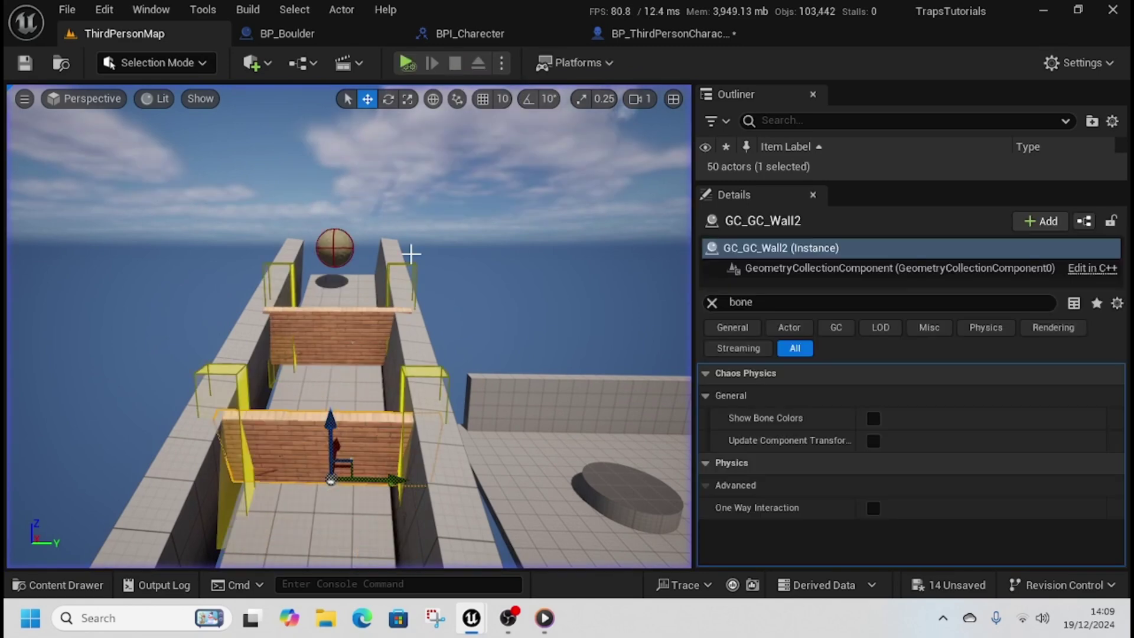